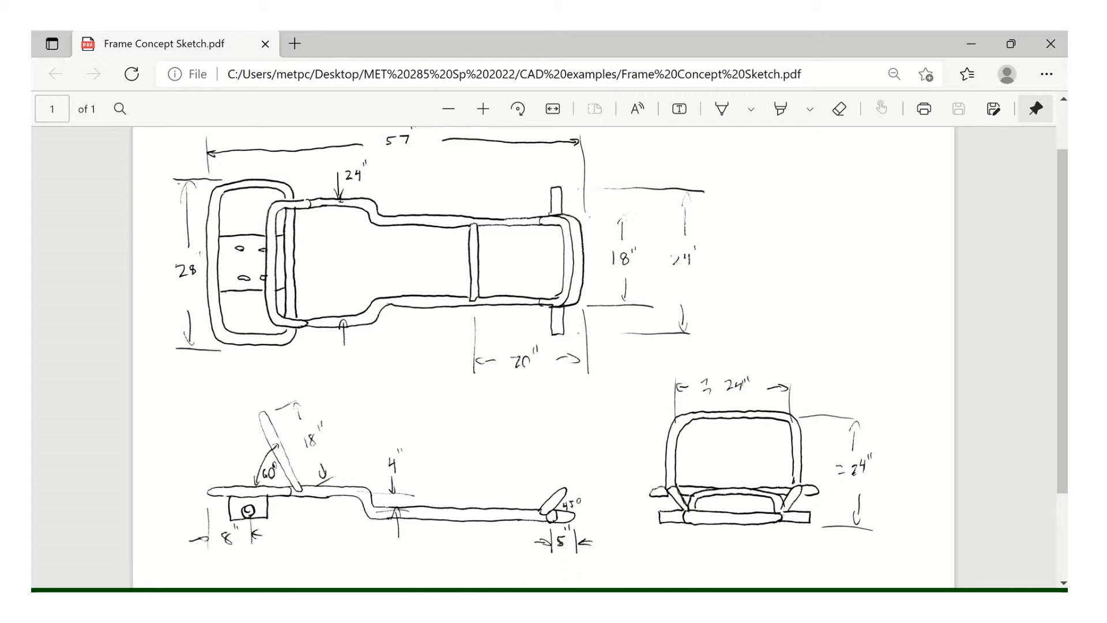
Switch to SOLIDWORKS and examine the finished frame assembly Angled Tubes Assy 1 from a closer, slightly rotated view
{"action": "left_click", "coordinate": [555, 602]}
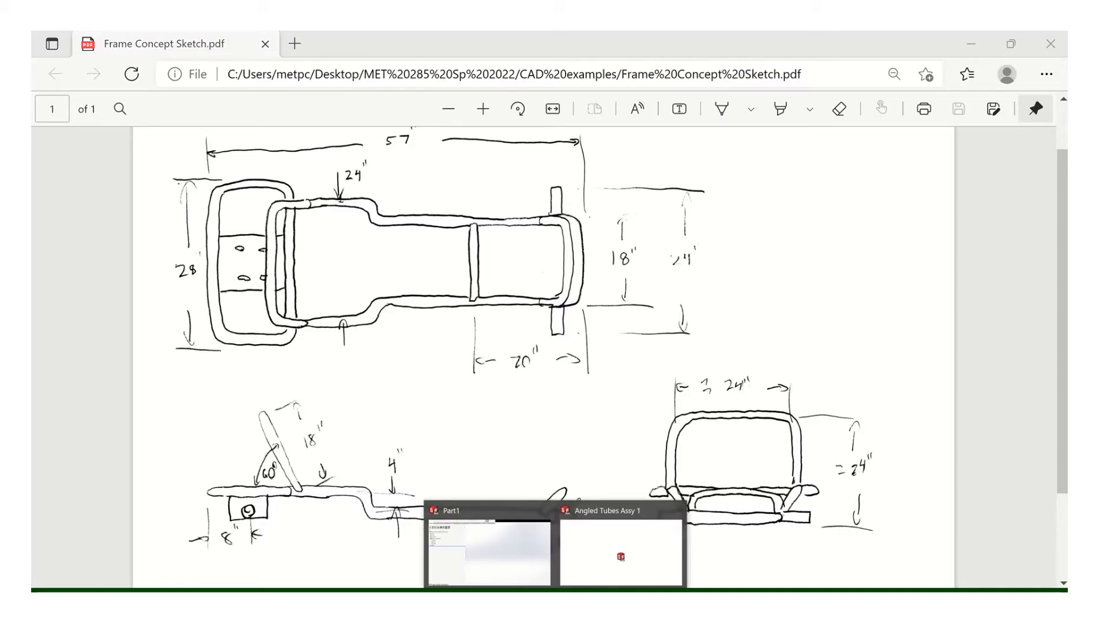
{"action": "left_click", "coordinate": [542, 573]}
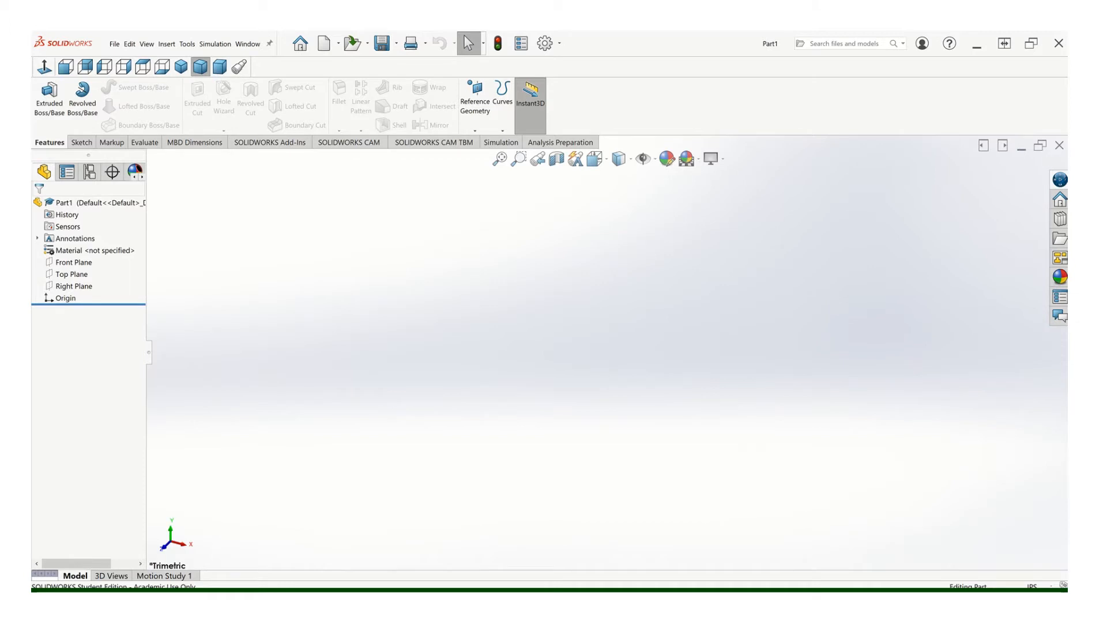
{"action": "left_click", "coordinate": [555, 603]}
{"action": "left_click", "coordinate": [618, 553]}
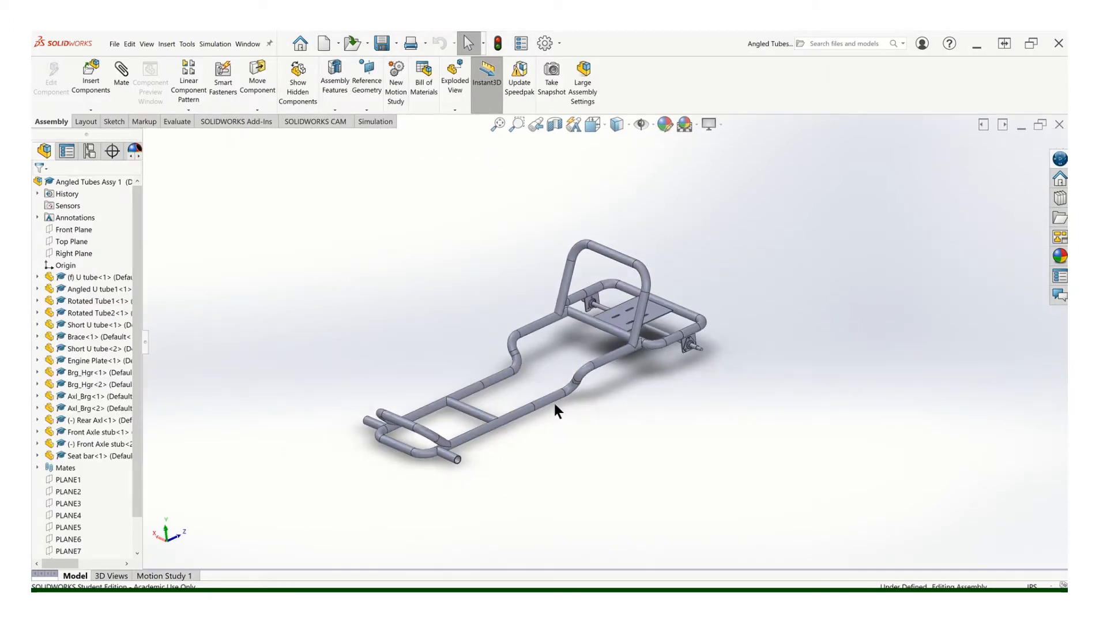
{"action": "scroll", "coordinate": [555, 403], "scroll_direction": "down", "scroll_amount": 1}
{"action": "middle_click_drag", "start_coordinate": [542, 422], "coordinate": [524, 393]}
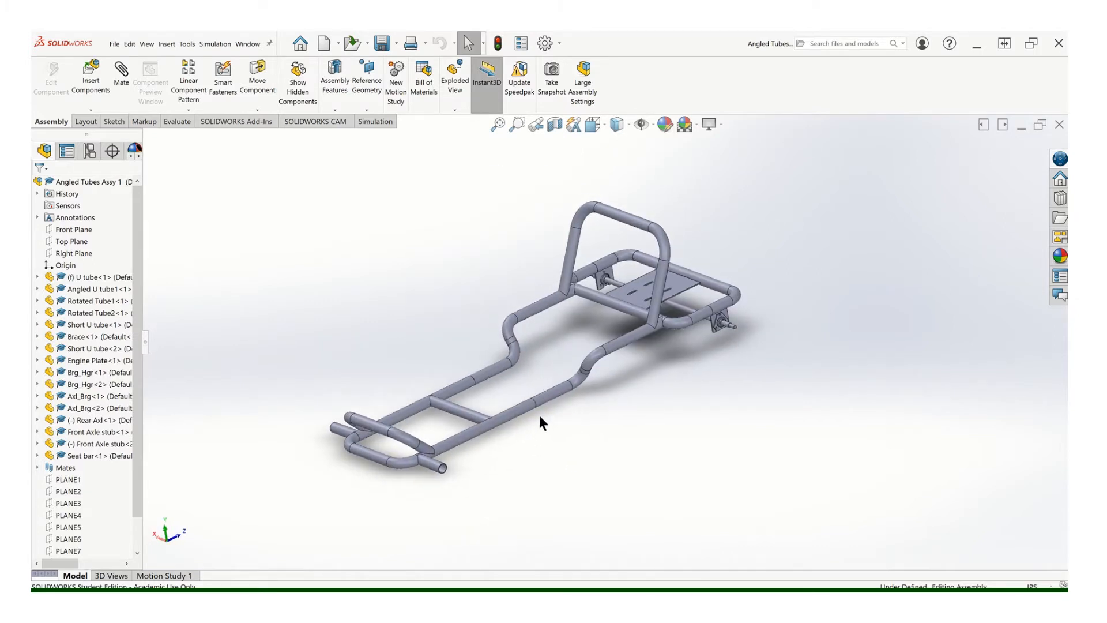
Create a new part document from the ANSI PART TEMPLATE
{"action": "left_click", "coordinate": [115, 45]}
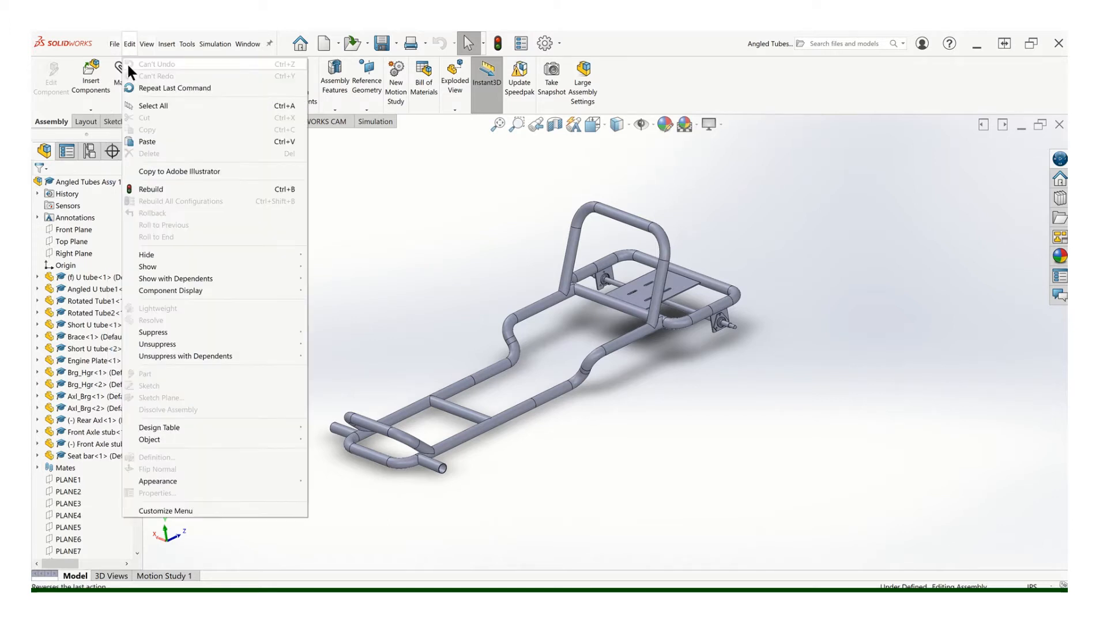
{"action": "left_click", "coordinate": [127, 65]}
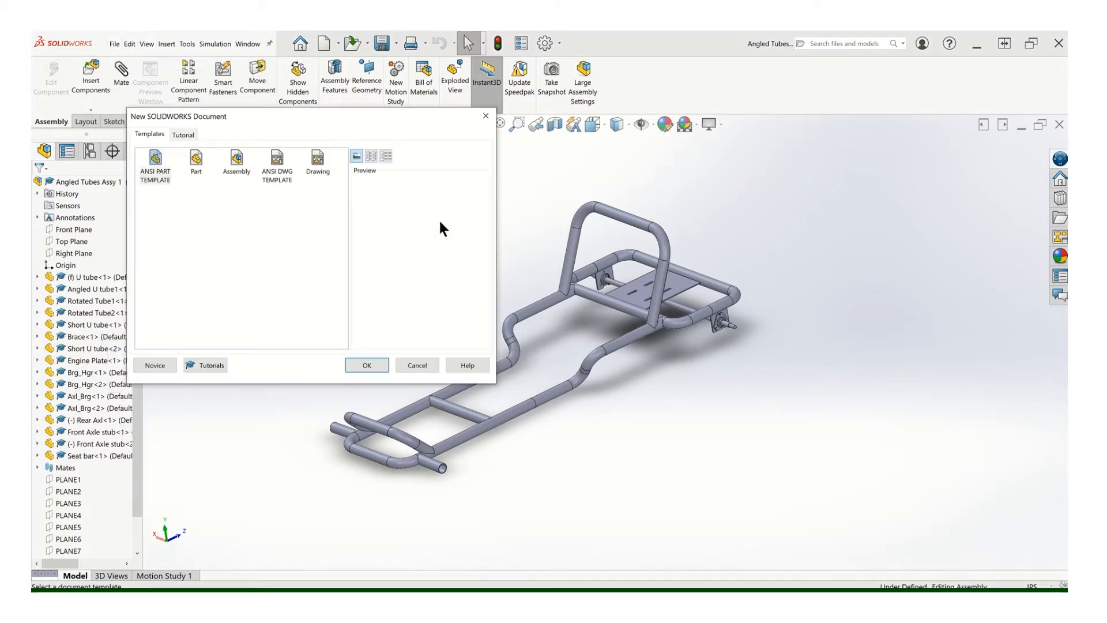
{"action": "left_click", "coordinate": [157, 163]}
{"action": "left_click", "coordinate": [372, 363]}
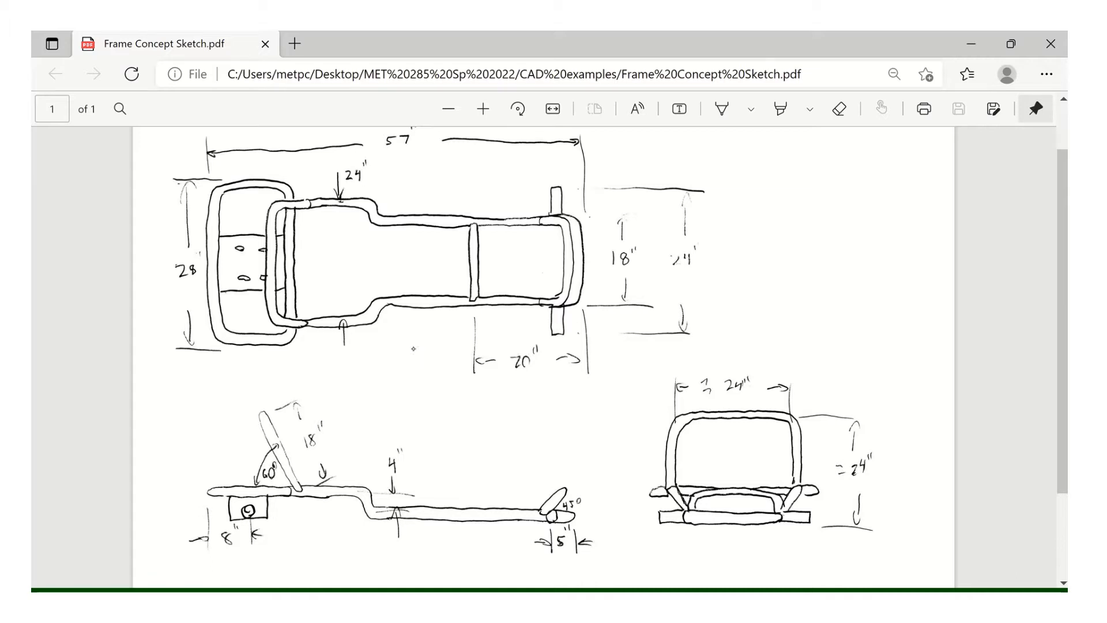
Set the PDF drawing pen to yellow and mark a short stretch of the upper side rail in the concept sketch's top view
{"action": "left_click", "coordinate": [721, 108]}
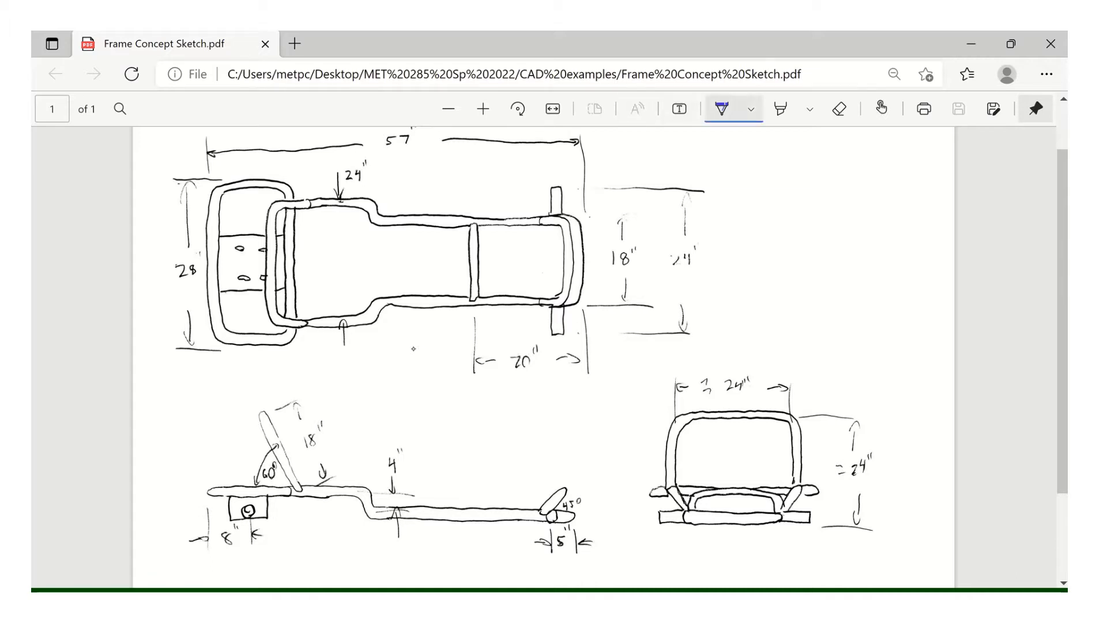
{"action": "left_click", "coordinate": [751, 109]}
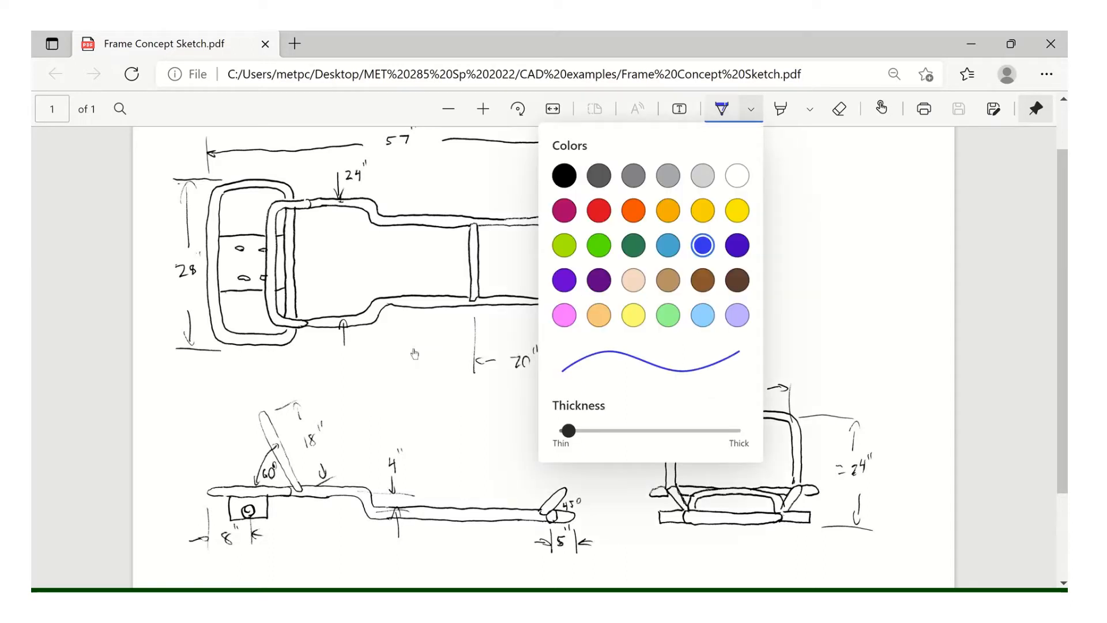
{"action": "left_click", "coordinate": [738, 211]}
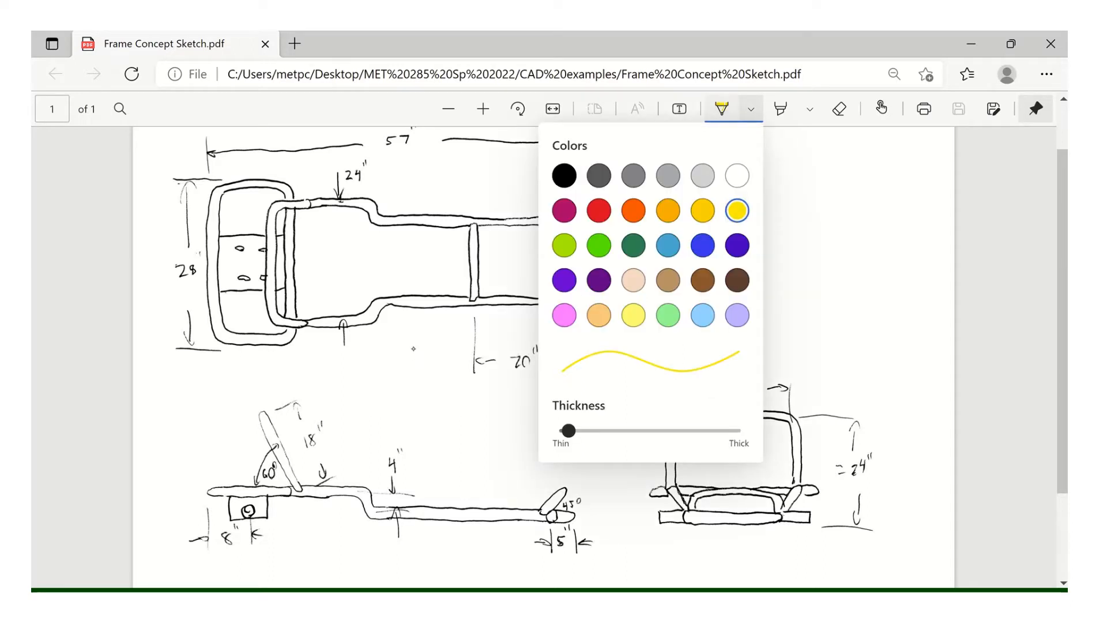
{"action": "left_click", "coordinate": [751, 109]}
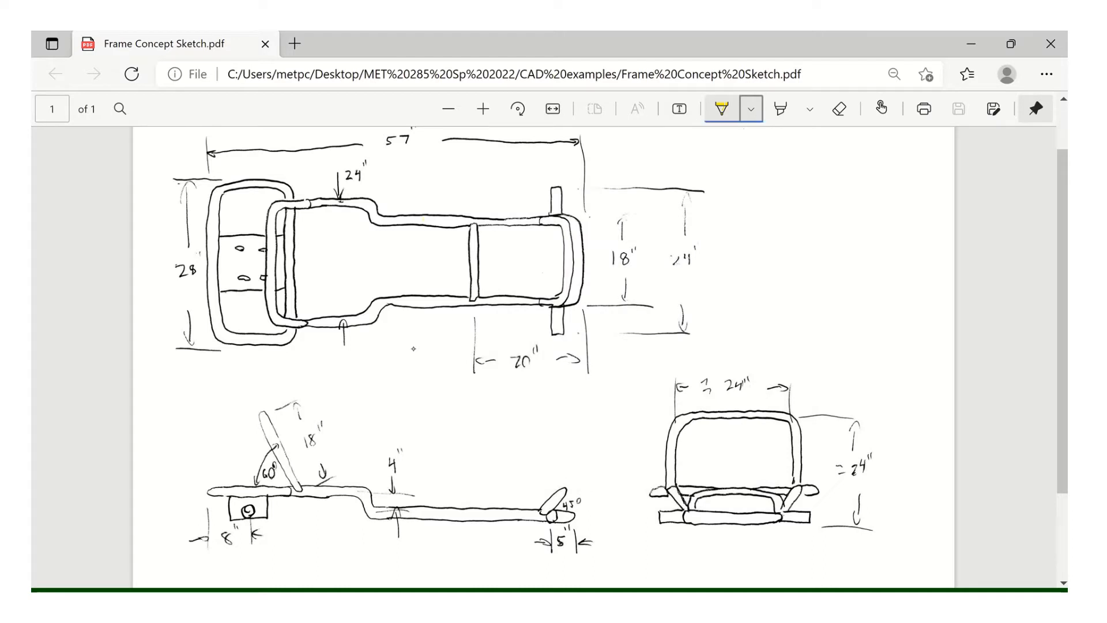
{"action": "mouse_move", "coordinate": [448, 217]}
{"action": "left_mouse_down"}
{"action": "mouse_move", "coordinate": [425, 220]}
{"action": "mouse_move", "coordinate": [461, 220]}
{"action": "left_mouse_up"}
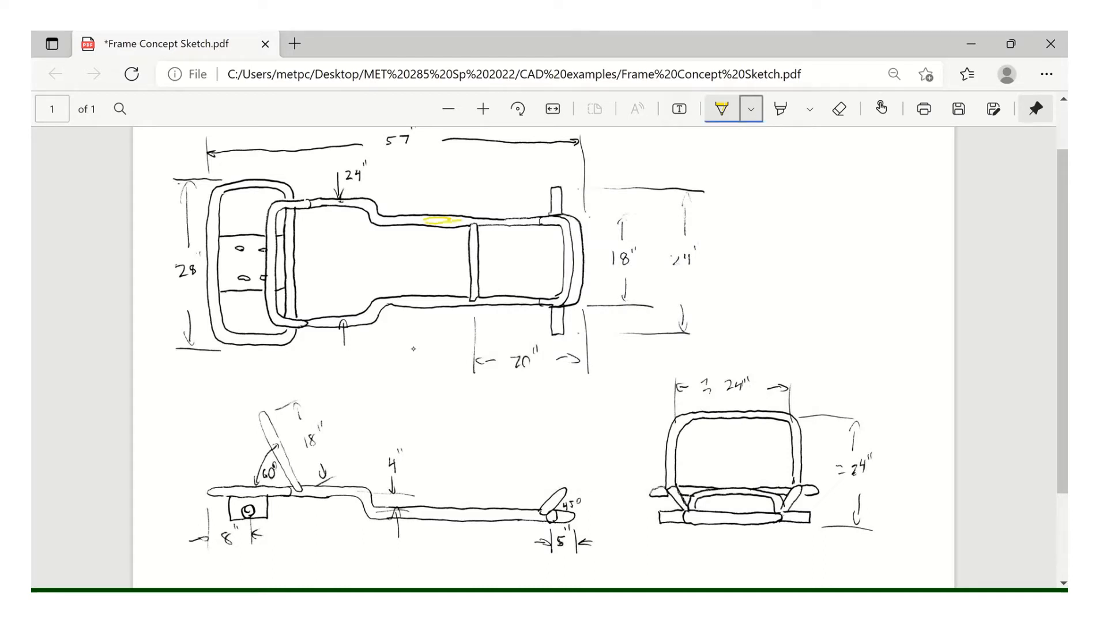
Thicken the yellow pen and trace the front U-shaped tube in the top view and its straight run in the side view
{"action": "left_click", "coordinate": [751, 109]}
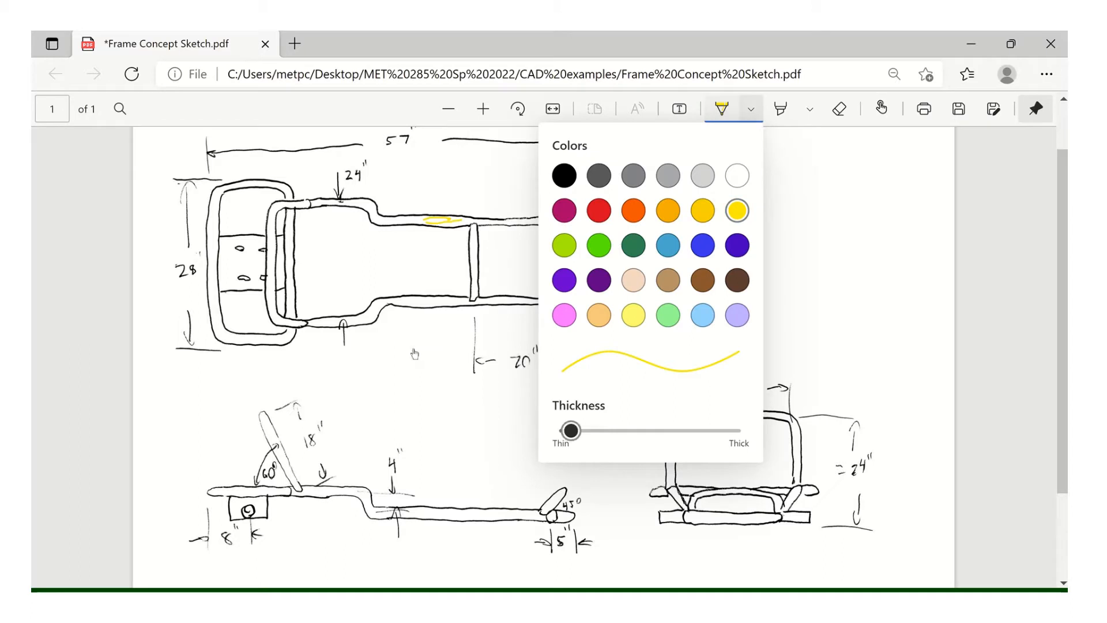
{"action": "left_click_drag", "start_coordinate": [570, 431], "coordinate": [622, 431]}
{"action": "left_click", "coordinate": [437, 222]}
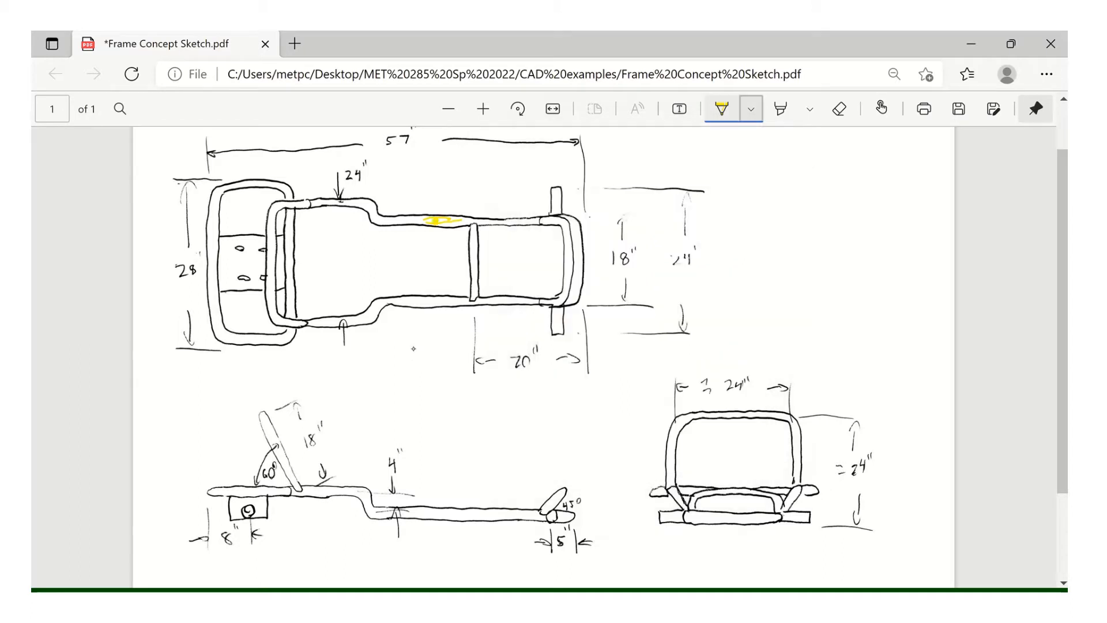
{"action": "mouse_move", "coordinate": [424, 221]}
{"action": "left_mouse_down"}
{"action": "mouse_move", "coordinate": [563, 220]}
{"action": "mouse_move", "coordinate": [583, 241]}
{"action": "mouse_move", "coordinate": [579, 291]}
{"action": "mouse_move", "coordinate": [560, 307]}
{"action": "mouse_move", "coordinate": [416, 298]}
{"action": "left_mouse_up"}
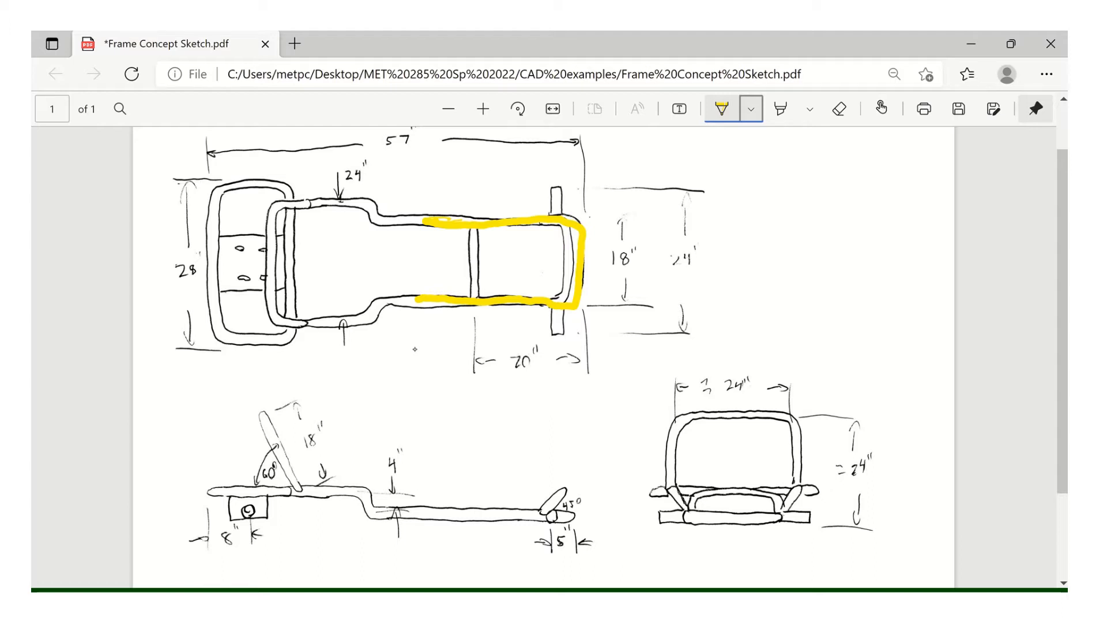
{"action": "left_click_drag", "start_coordinate": [434, 512], "coordinate": [589, 518]}
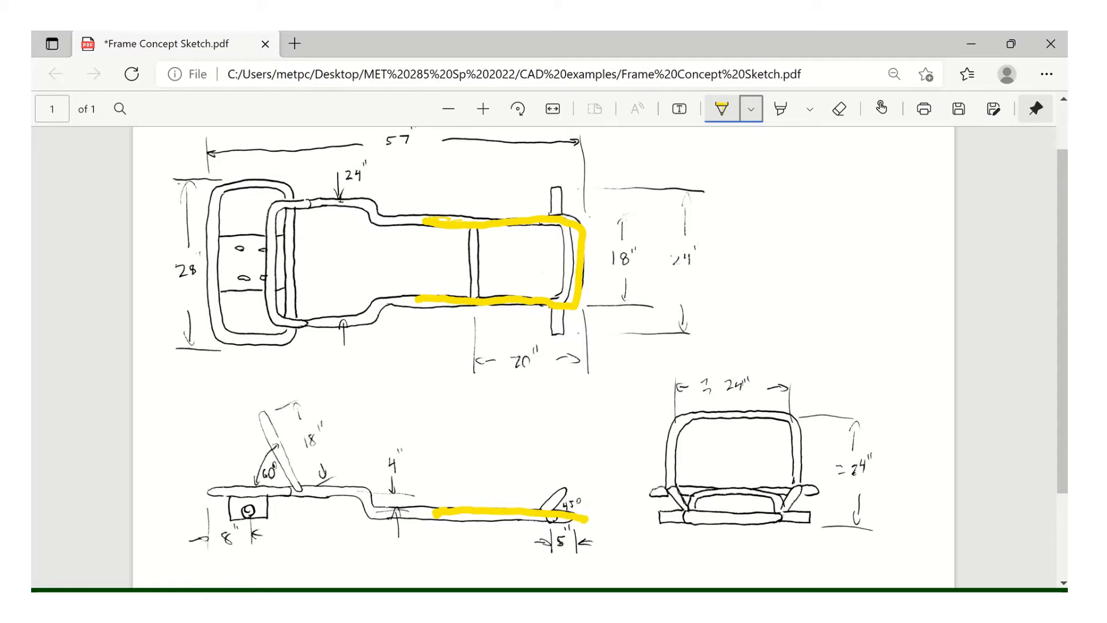
Switch to the empty Part2 document in SOLIDWORKS and narrow the feature tree to enlarge the modelling area
{"action": "left_click", "coordinate": [556, 603]}
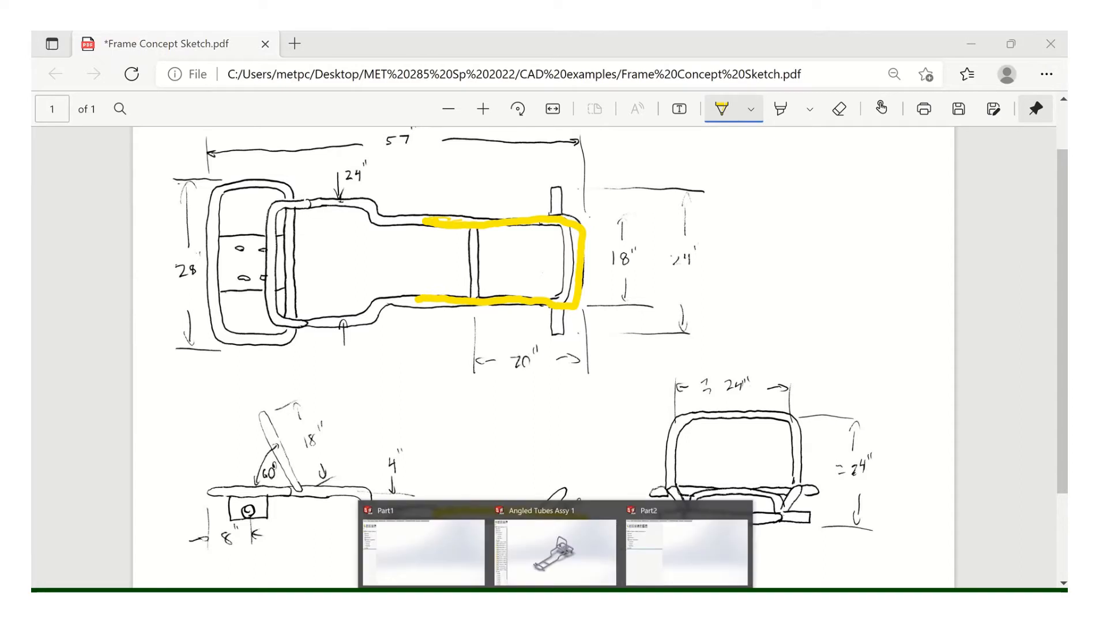
{"action": "left_click", "coordinate": [648, 558]}
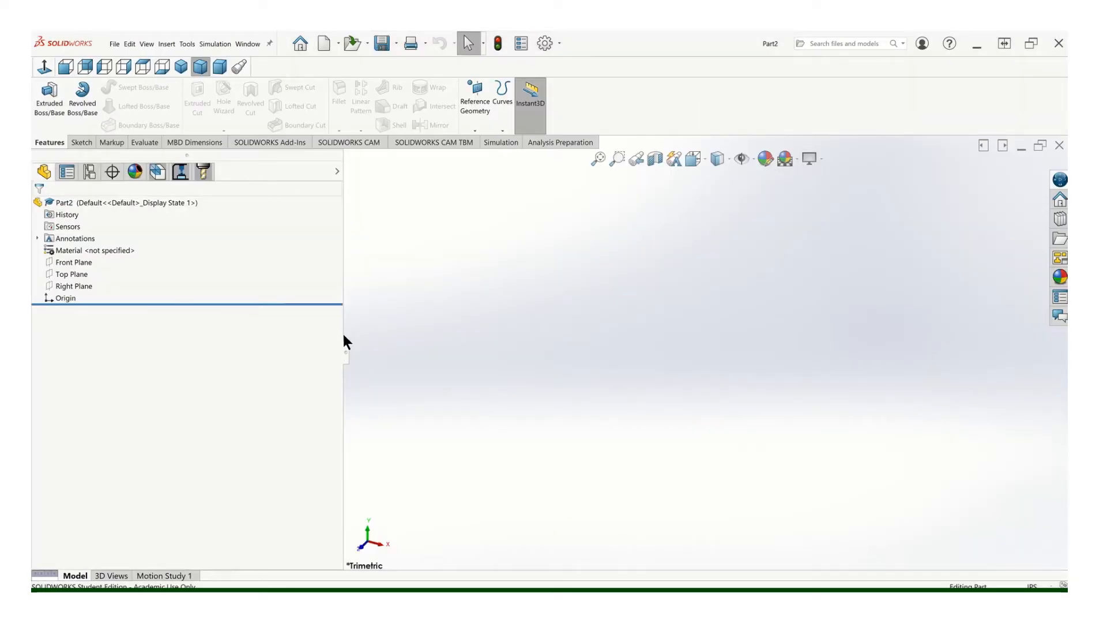
{"action": "left_click_drag", "start_coordinate": [343, 335], "coordinate": [281, 333]}
{"action": "left_click_drag", "start_coordinate": [188, 330], "coordinate": [151, 330]}
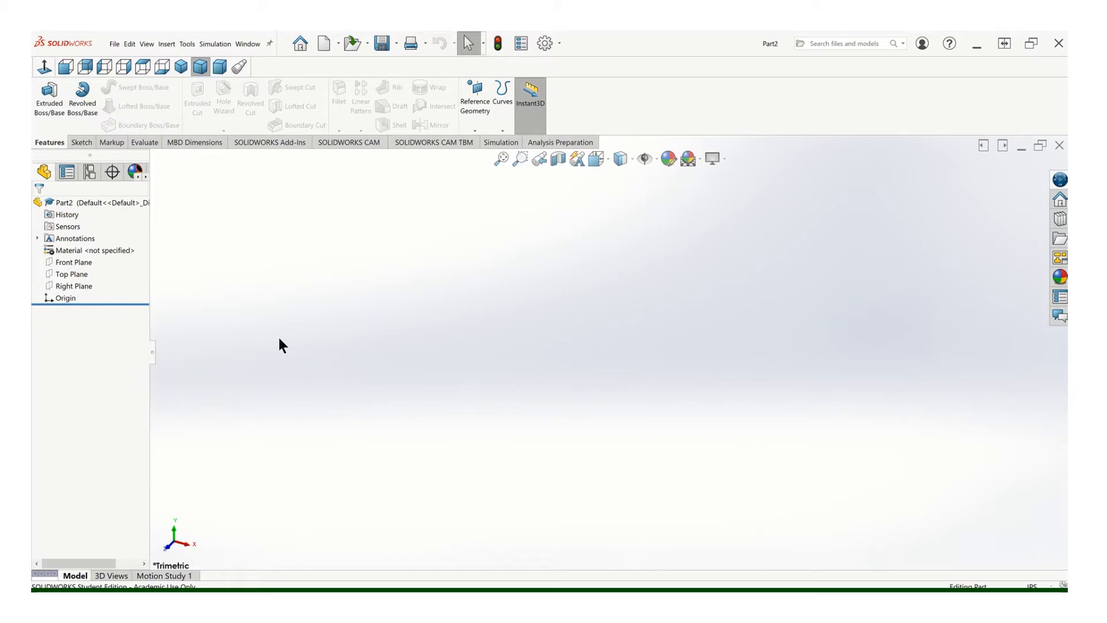
On the Front Plane, sketch a horizontal line about 4.36 in long through the origin and a vertical line about 2.72 in down from its right end
{"action": "left_click", "coordinate": [82, 142]}
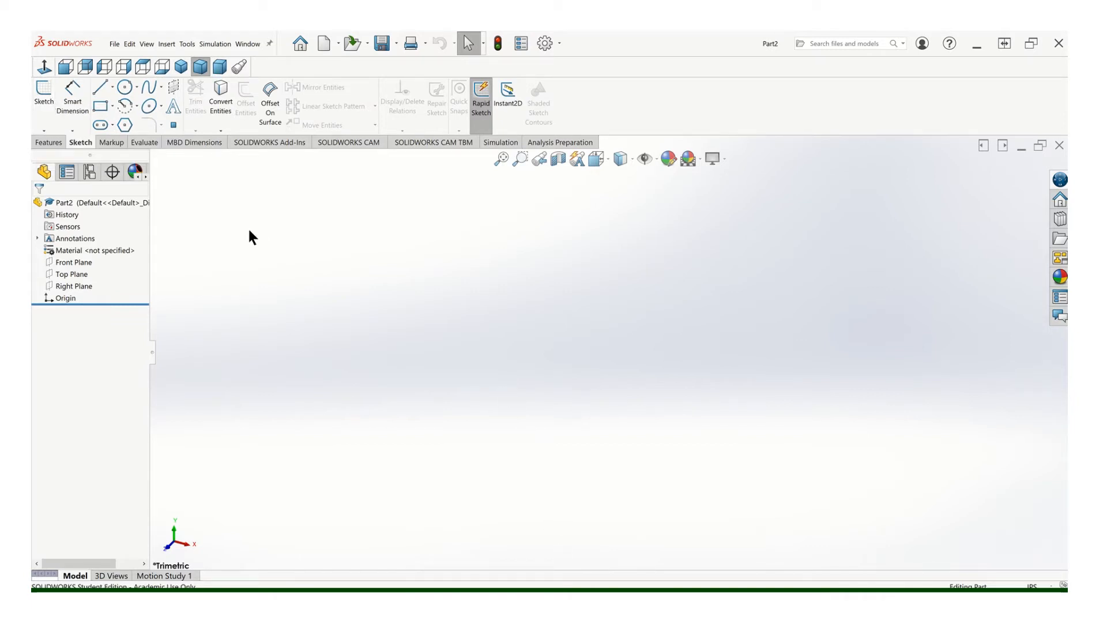
{"action": "left_click", "coordinate": [48, 91]}
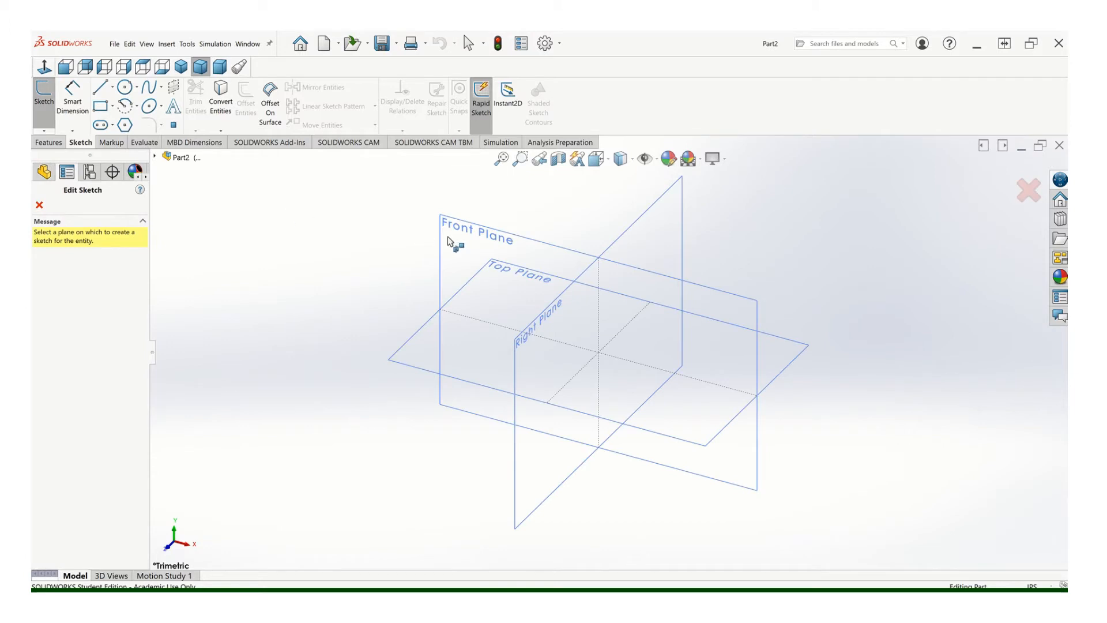
{"action": "left_click", "coordinate": [449, 236]}
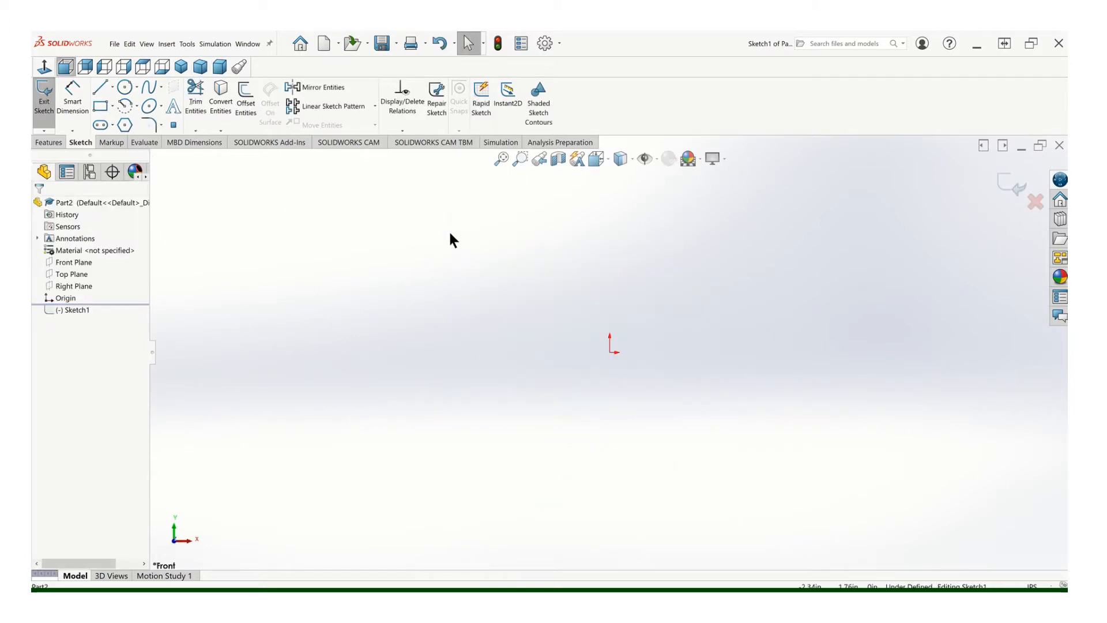
{"action": "left_click", "coordinate": [101, 90]}
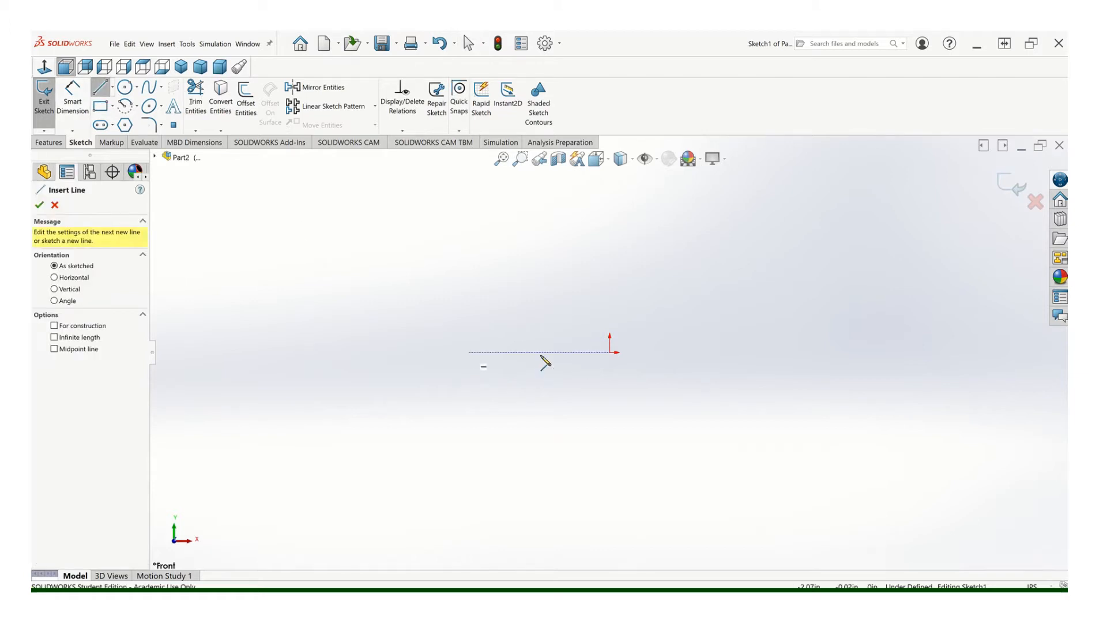
{"action": "left_click", "coordinate": [469, 352]}
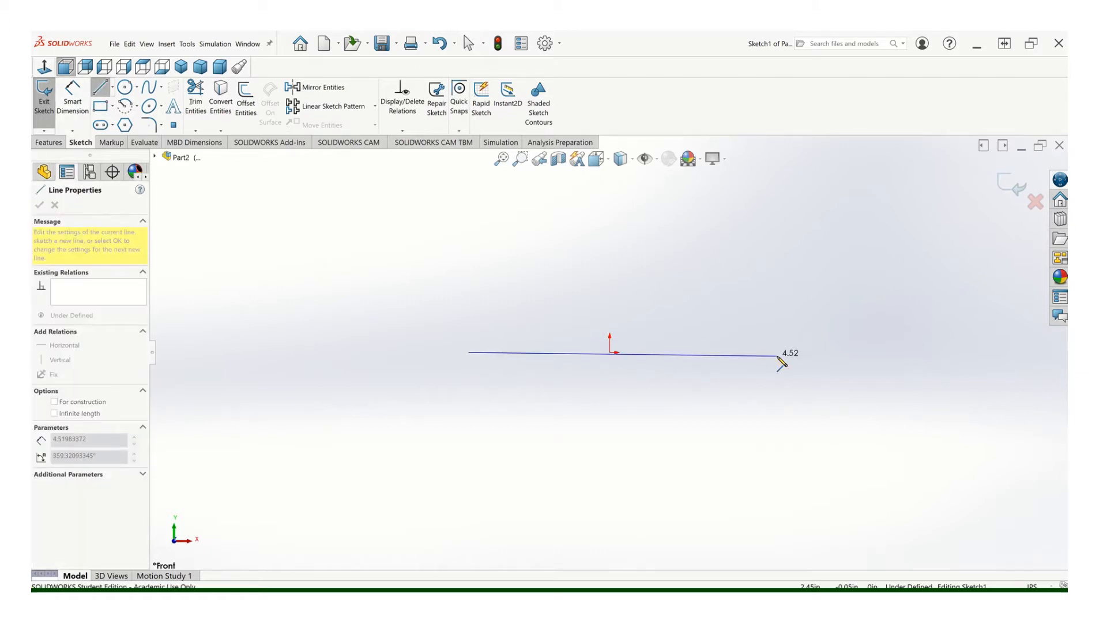
{"action": "left_click", "coordinate": [768, 353]}
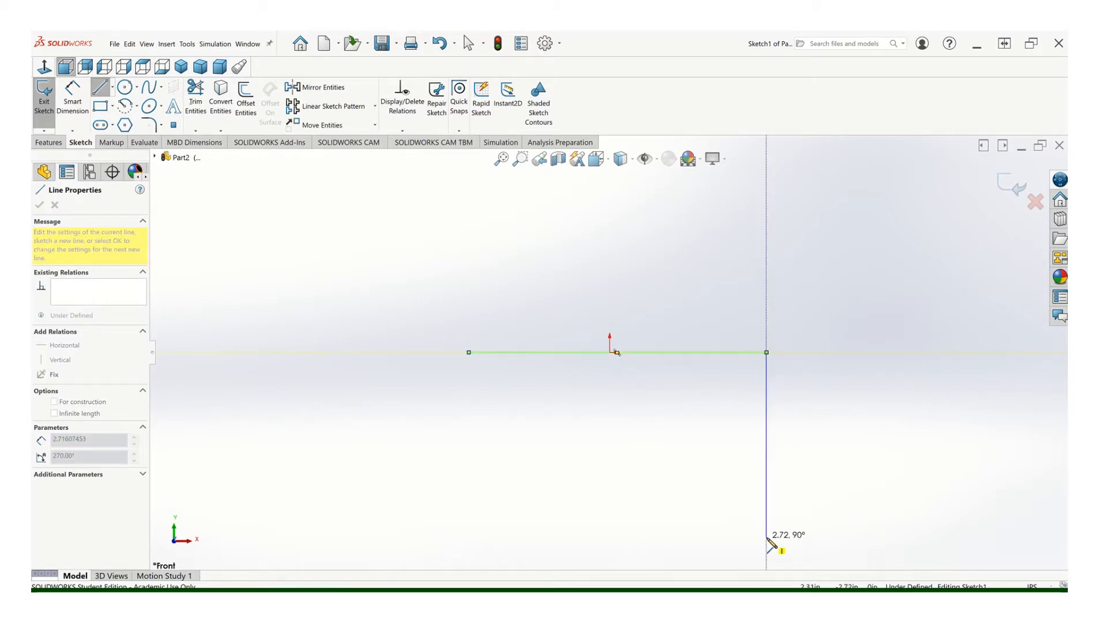
{"action": "double_click", "coordinate": [768, 538]}
{"action": "key", "text": "Escape"}
{"action": "key", "text": "Escape"}
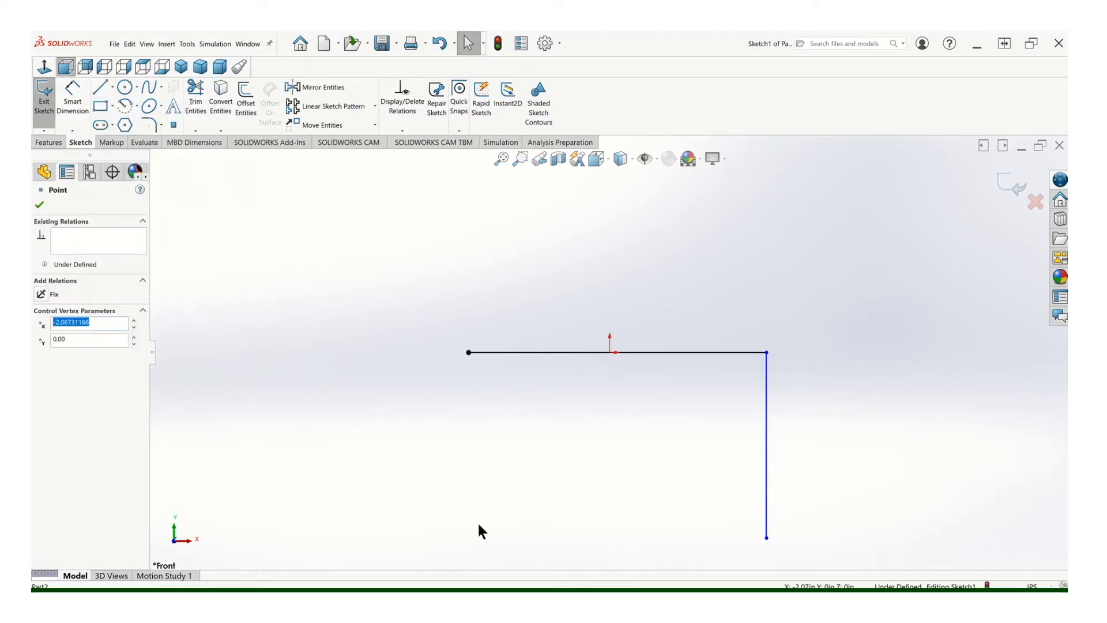
Sketch a vertical line about 2.72 in long down from the horizontal line's left end, matching the opposite leg
{"action": "left_click", "coordinate": [100, 87]}
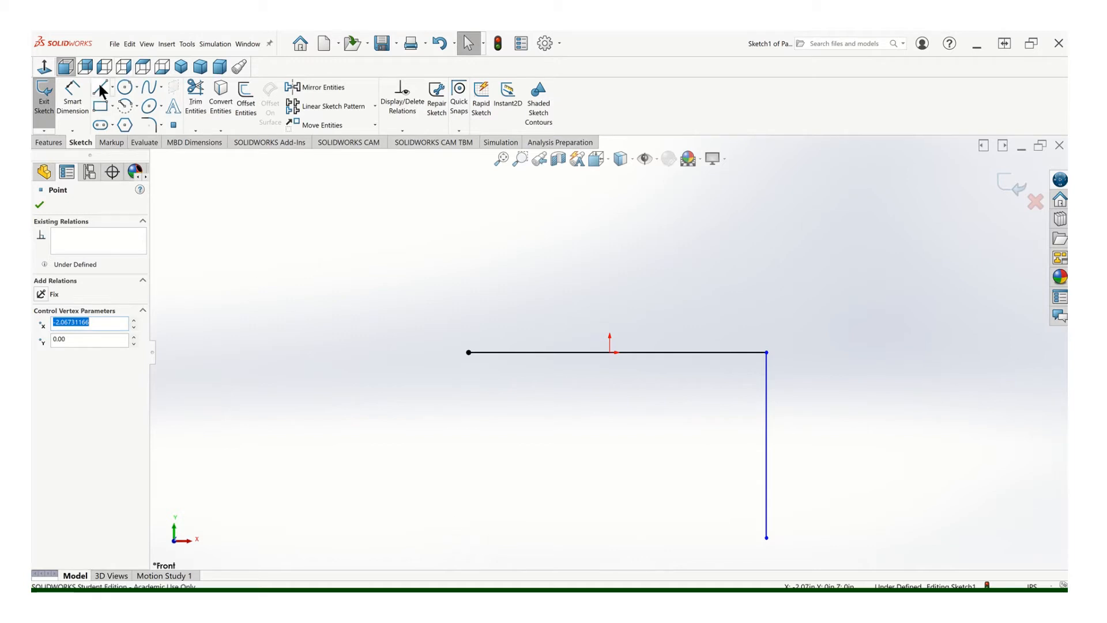
{"action": "left_click", "coordinate": [469, 351]}
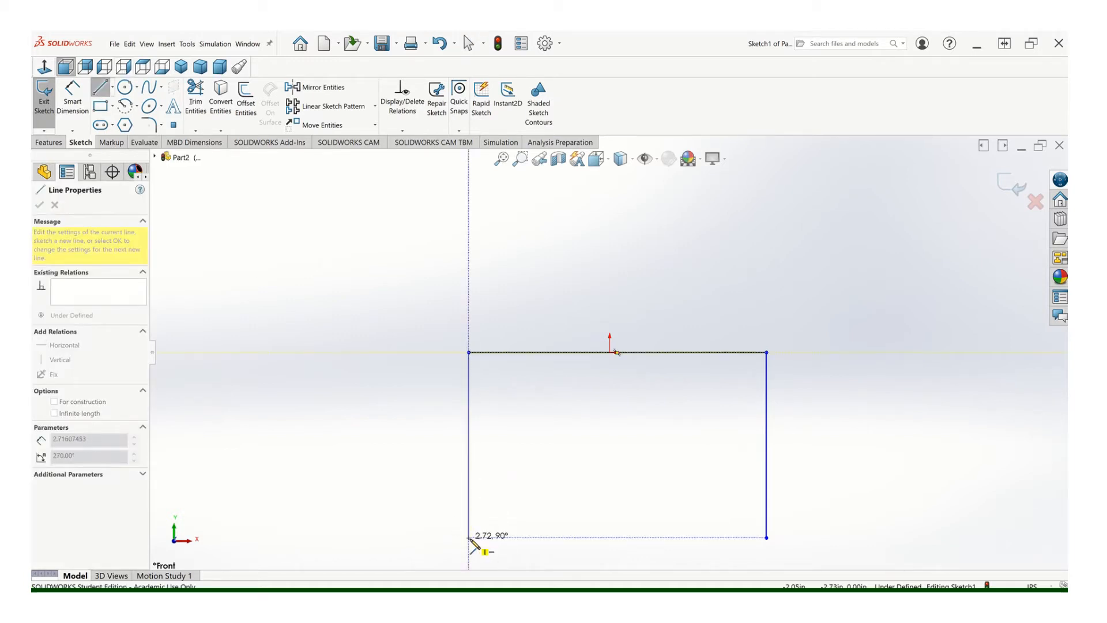
{"action": "left_click", "coordinate": [469, 538]}
{"action": "key", "text": "Escape"}
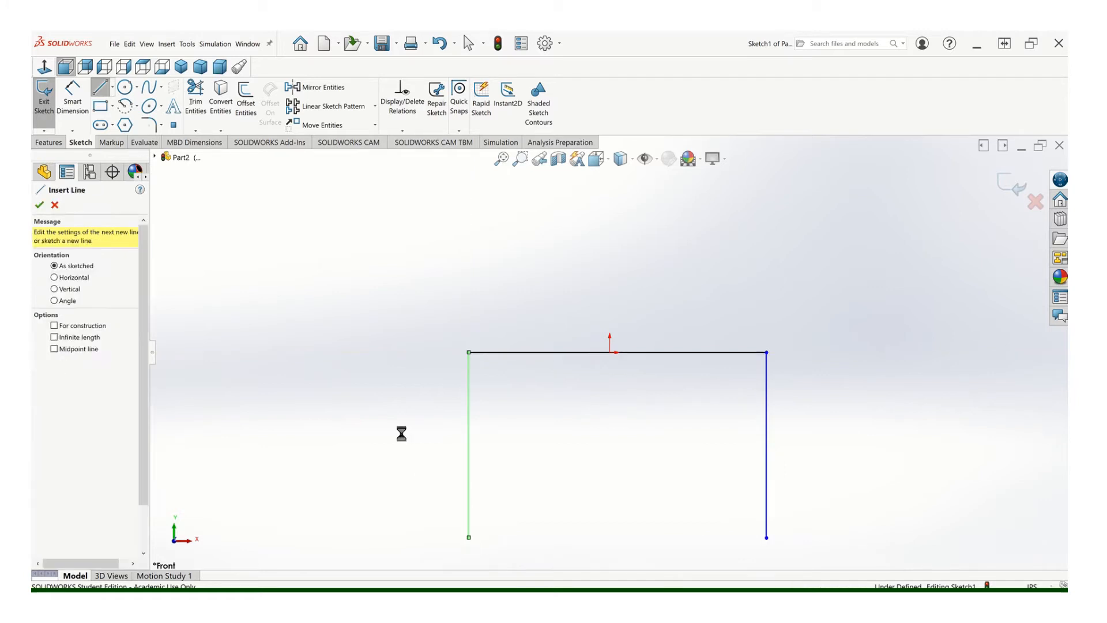
{"action": "key", "text": "Escape"}
Dimension the horizontal line of the U-shaped profile to 18 in
{"action": "left_click", "coordinate": [74, 95]}
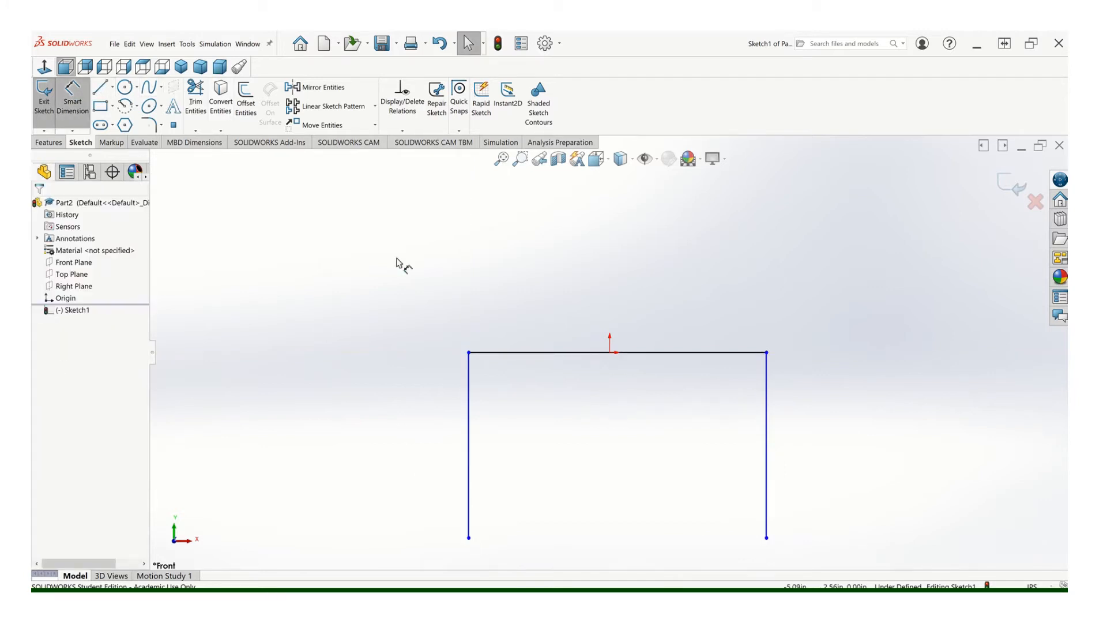
{"action": "left_click", "coordinate": [572, 352]}
{"action": "left_click", "coordinate": [604, 274]}
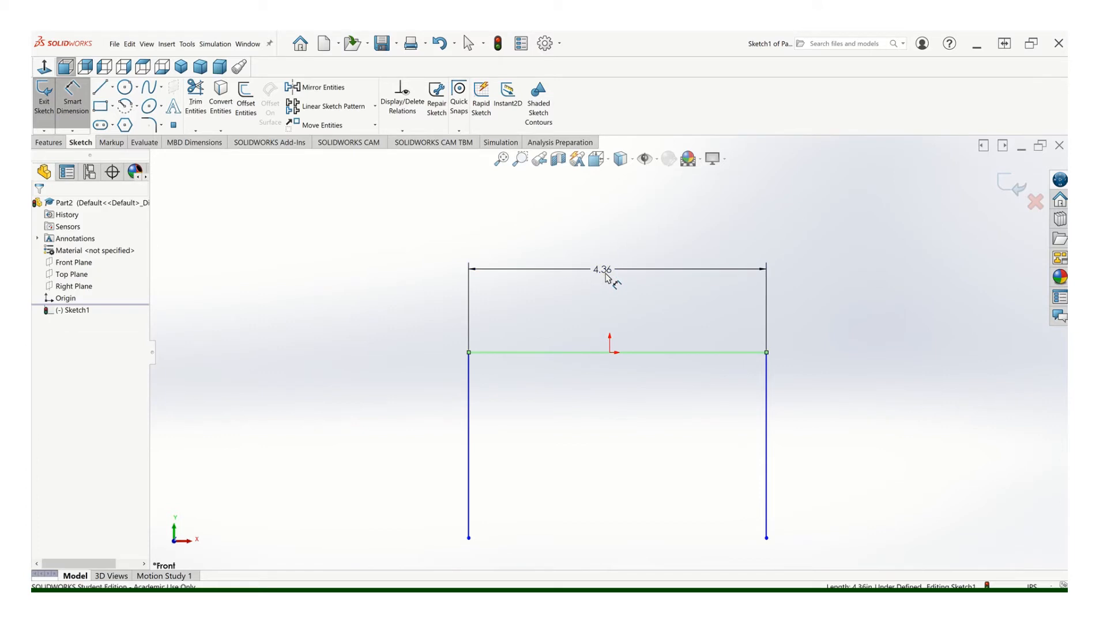
{"action": "type", "text": "18"}
{"action": "key", "text": "Return"}
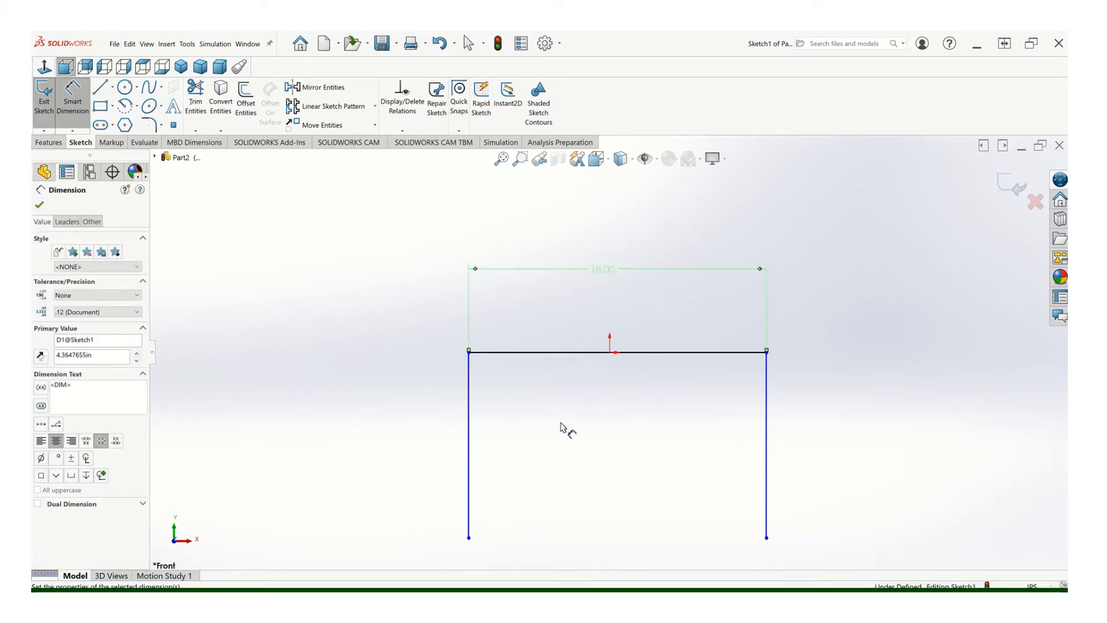
Dimension the horizontal distance from the origin to the left vertical leg as 9 in
{"action": "left_click", "coordinate": [611, 352]}
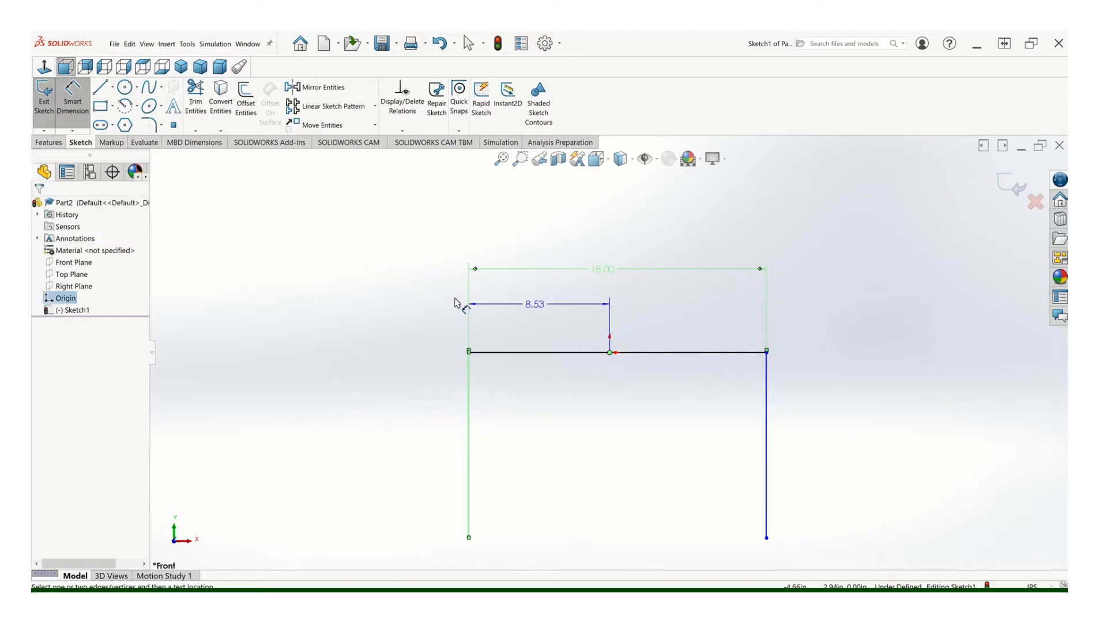
{"action": "key", "text": "Escape"}
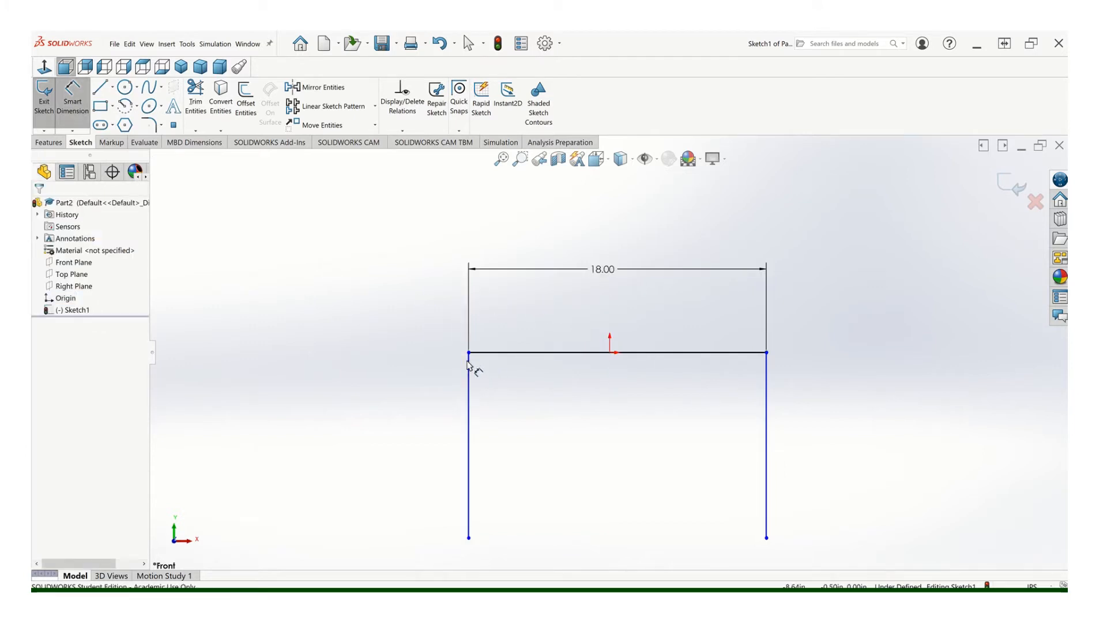
{"action": "left_click", "coordinate": [610, 353]}
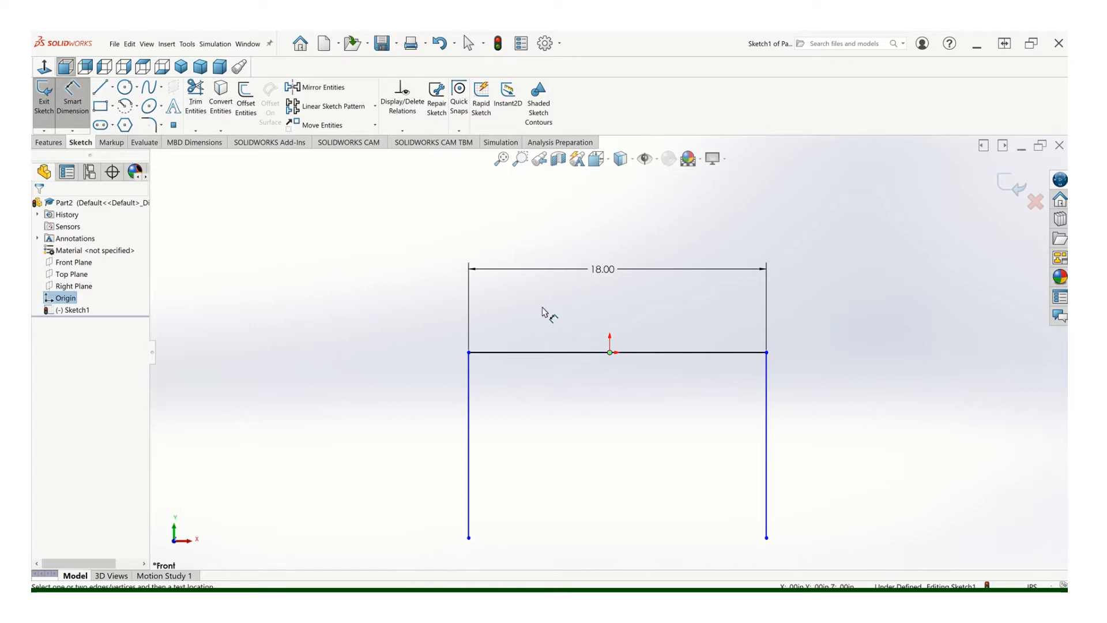
{"action": "left_click", "coordinate": [470, 362]}
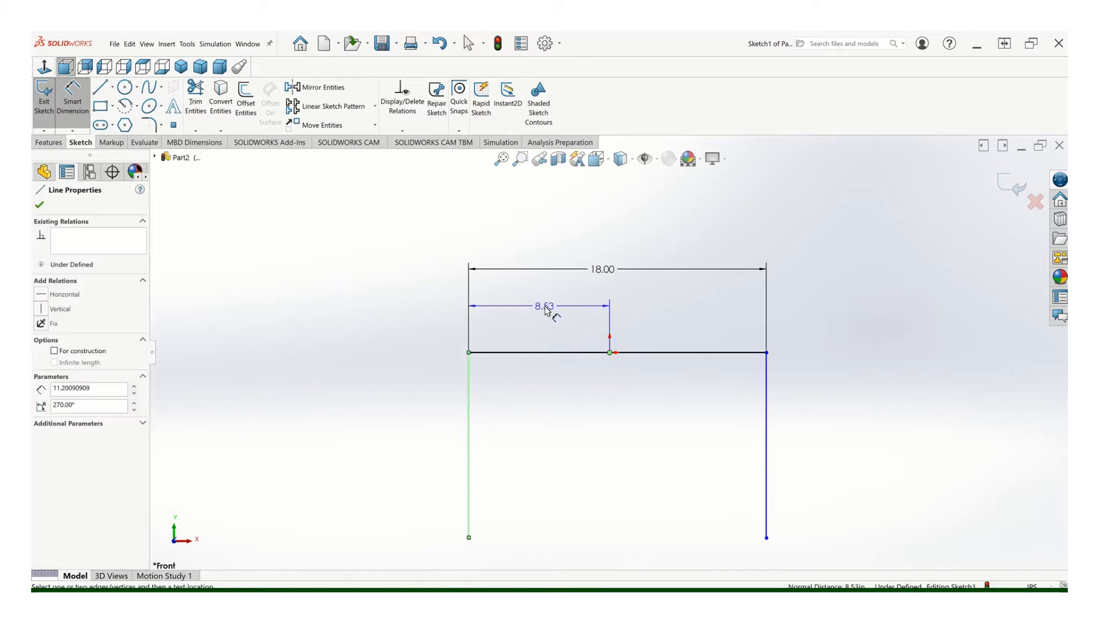
{"action": "left_click", "coordinate": [546, 309]}
{"action": "type", "text": "9"}
{"action": "key", "text": "Return"}
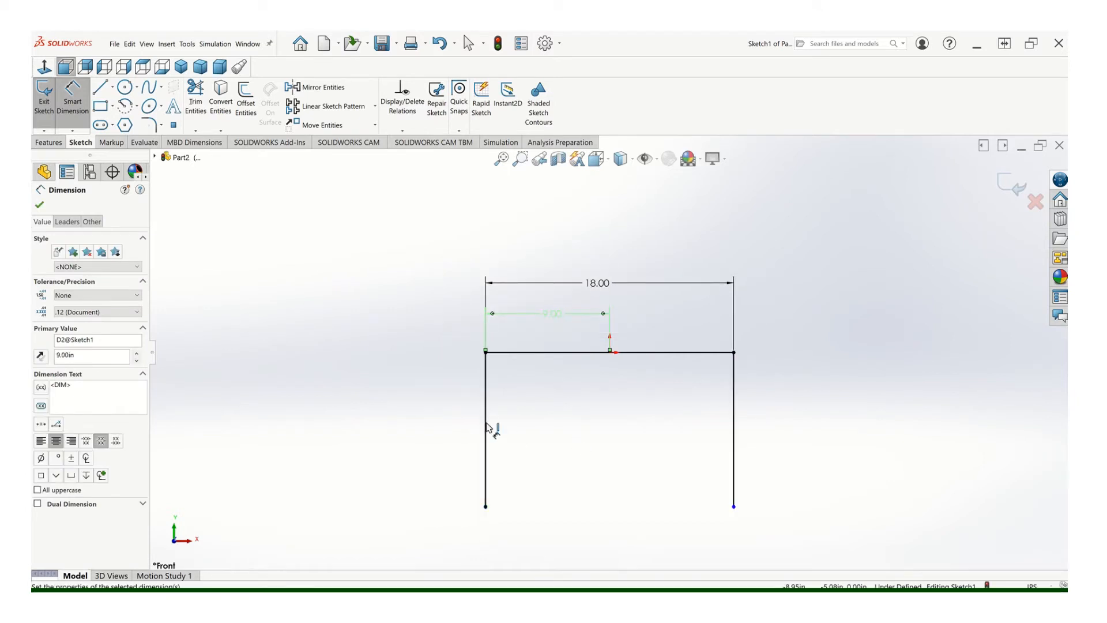
Dimension the left and right vertical legs of the U profile to 36 in each
{"action": "left_click", "coordinate": [487, 428]}
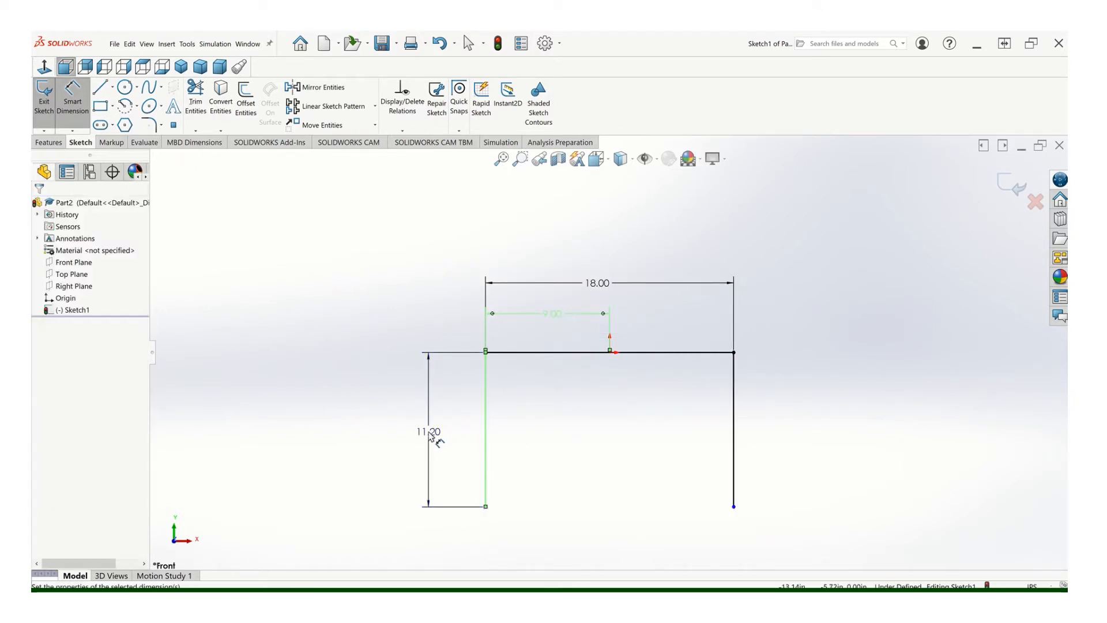
{"action": "left_click", "coordinate": [430, 437]}
{"action": "key", "text": "Return"}
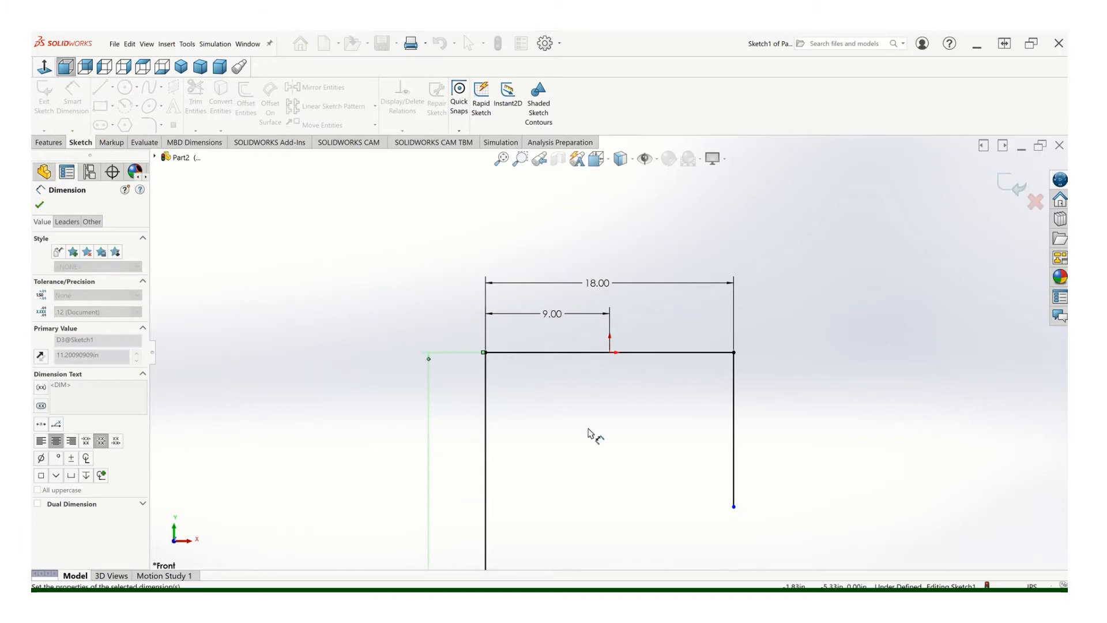
{"action": "left_click", "coordinate": [735, 448]}
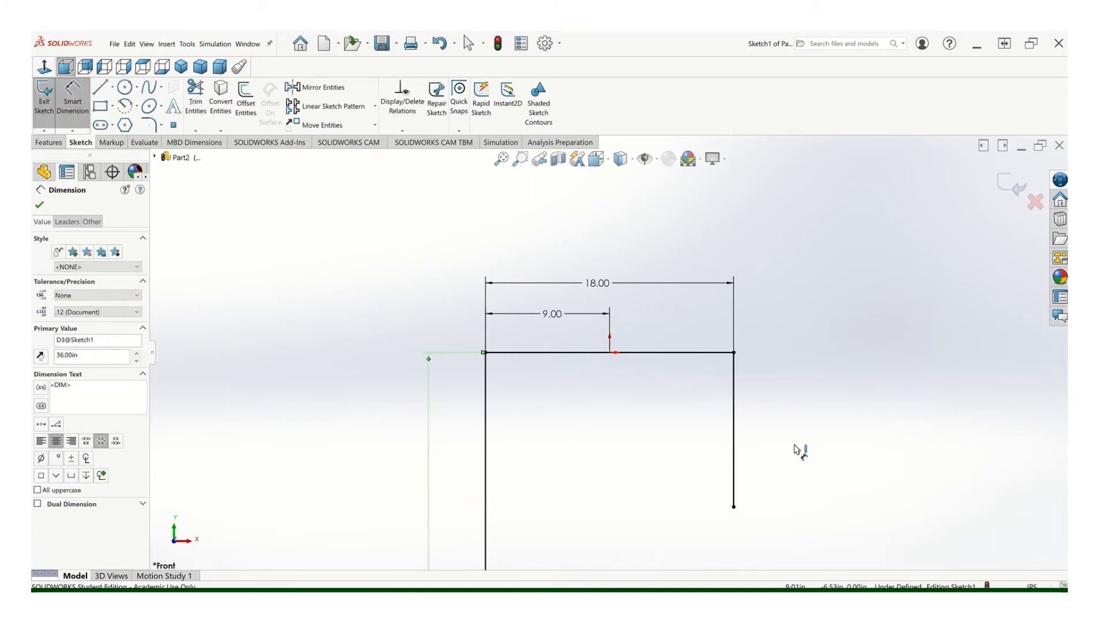
{"action": "left_click", "coordinate": [797, 452]}
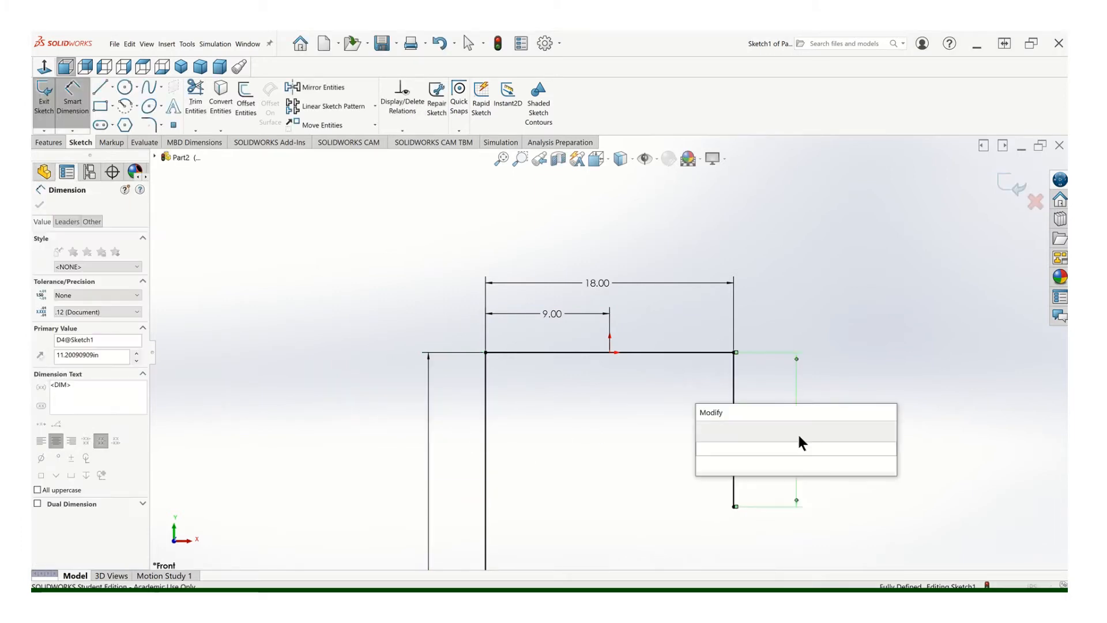
{"action": "key", "text": "Return"}
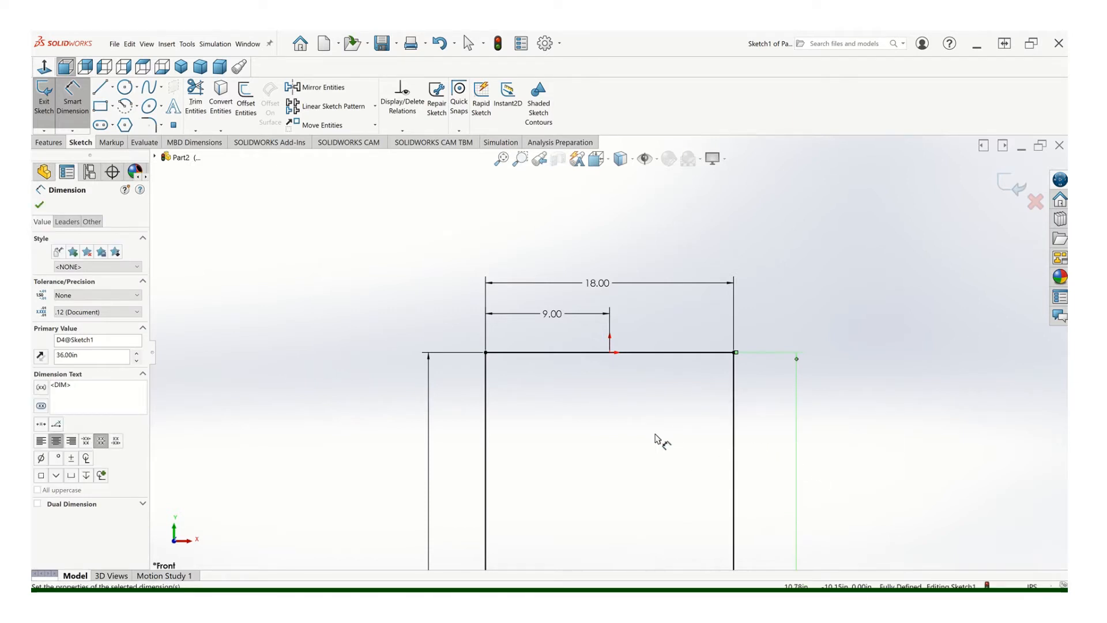
{"action": "scroll", "coordinate": [655, 434], "scroll_direction": "down", "scroll_amount": 1}
{"action": "scroll", "coordinate": [655, 434], "scroll_direction": "up", "scroll_amount": 3}
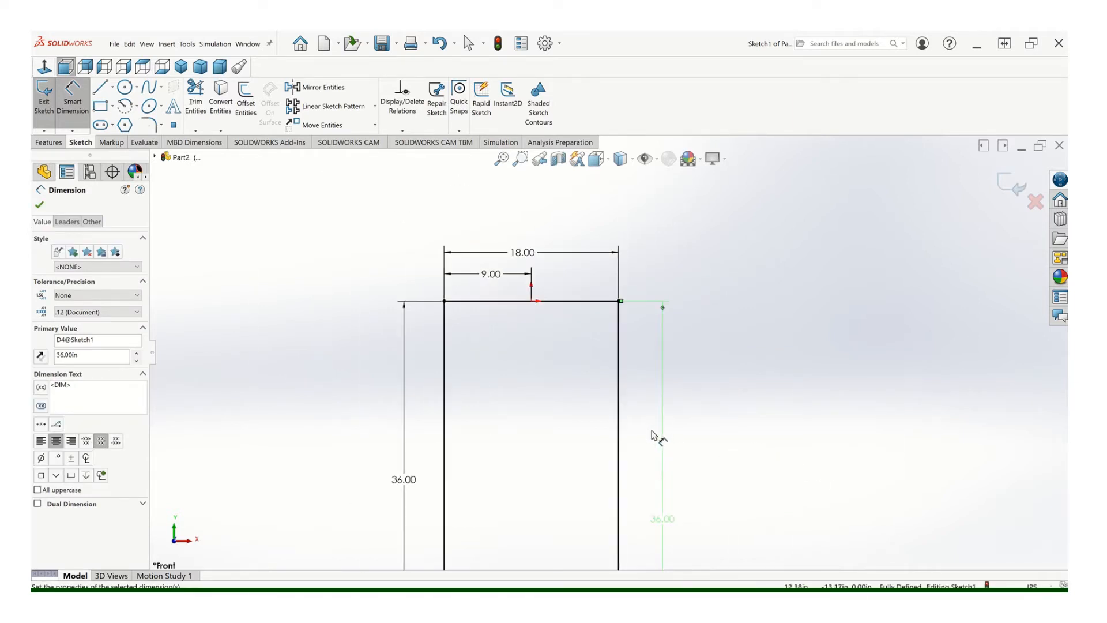
{"action": "mouse_move", "coordinate": [613, 386]}
{"action": "middle_mouse_down"}
{"action": "mouse_move", "coordinate": [613, 371]}
{"action": "mouse_move", "coordinate": [559, 338]}
{"action": "mouse_move", "coordinate": [624, 388]}
{"action": "middle_mouse_up"}
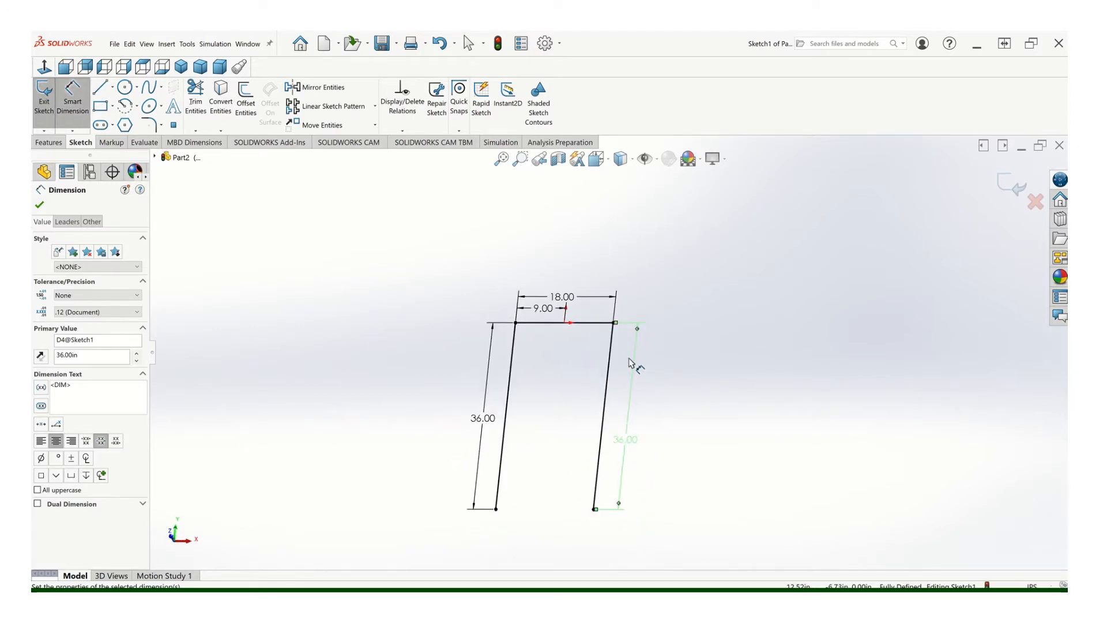
{"action": "scroll", "coordinate": [631, 363], "scroll_direction": "down", "scroll_amount": 1}
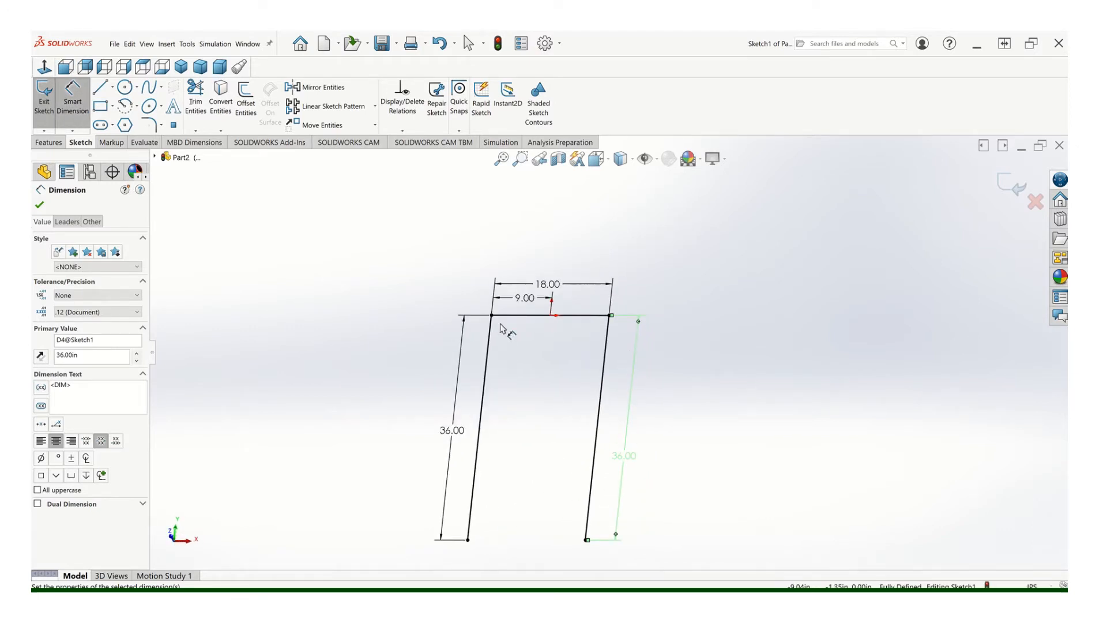
{"action": "left_click", "coordinate": [39, 206]}
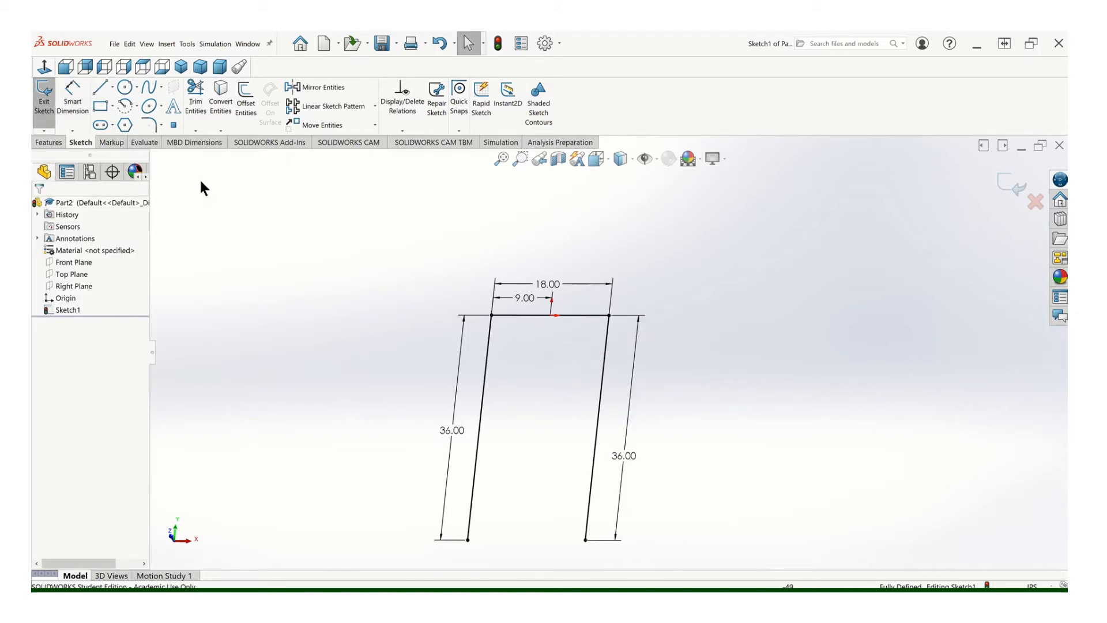
Fillet both corners of the U profile with a 3.5 in radius and exit the sketch
{"action": "left_click", "coordinate": [149, 125]}
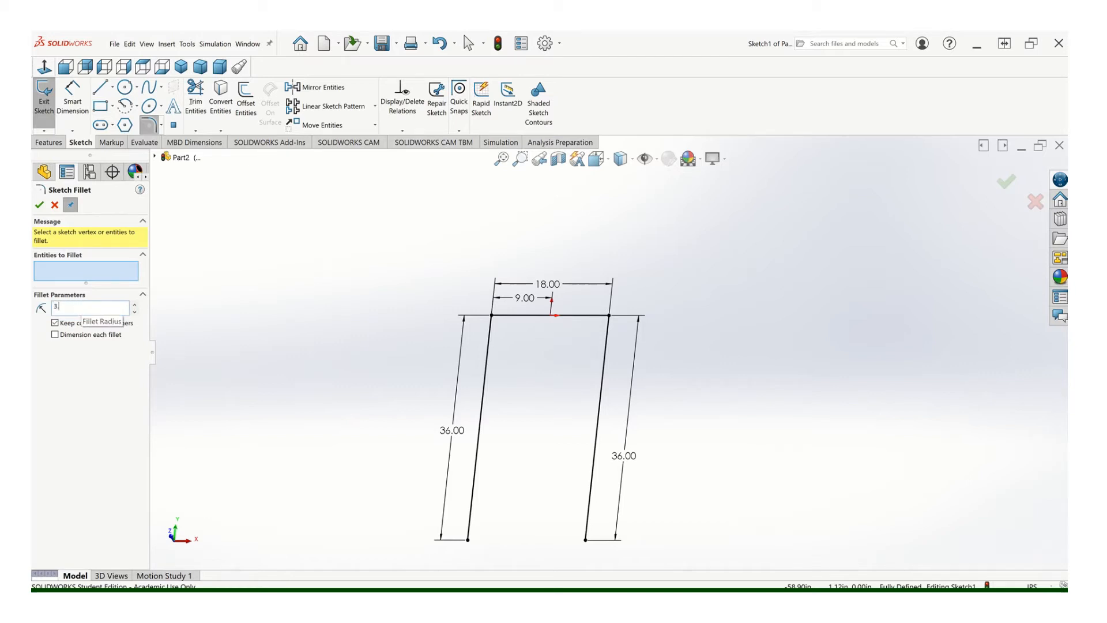
{"action": "type", "text": "3.5"}
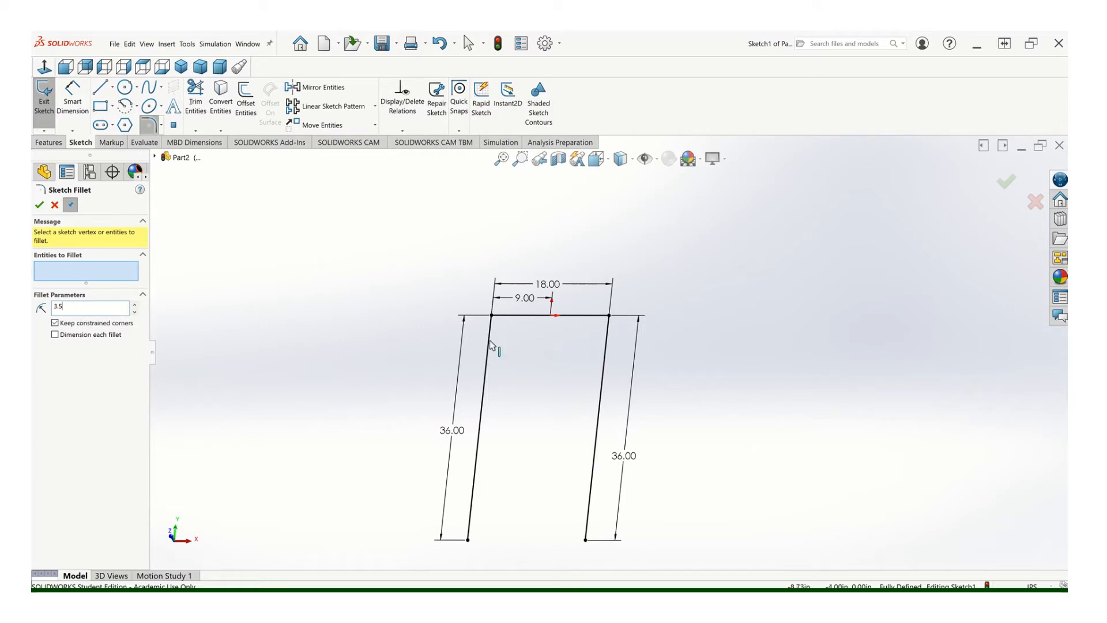
{"action": "left_click", "coordinate": [497, 329]}
{"action": "left_click", "coordinate": [503, 317]}
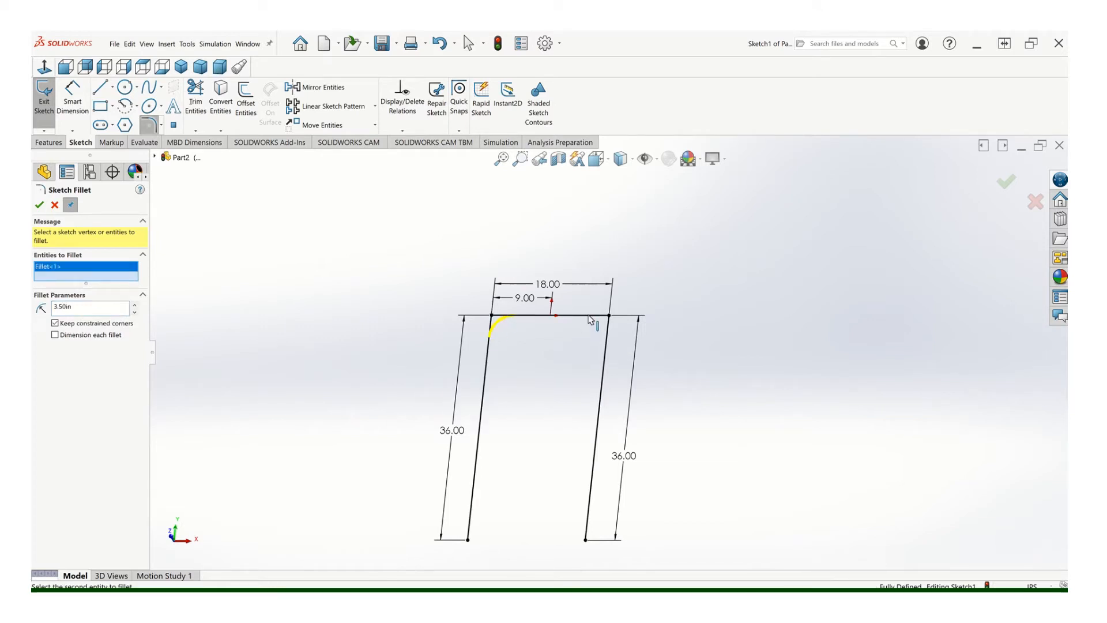
{"action": "left_click", "coordinate": [591, 316]}
{"action": "left_click", "coordinate": [606, 331]}
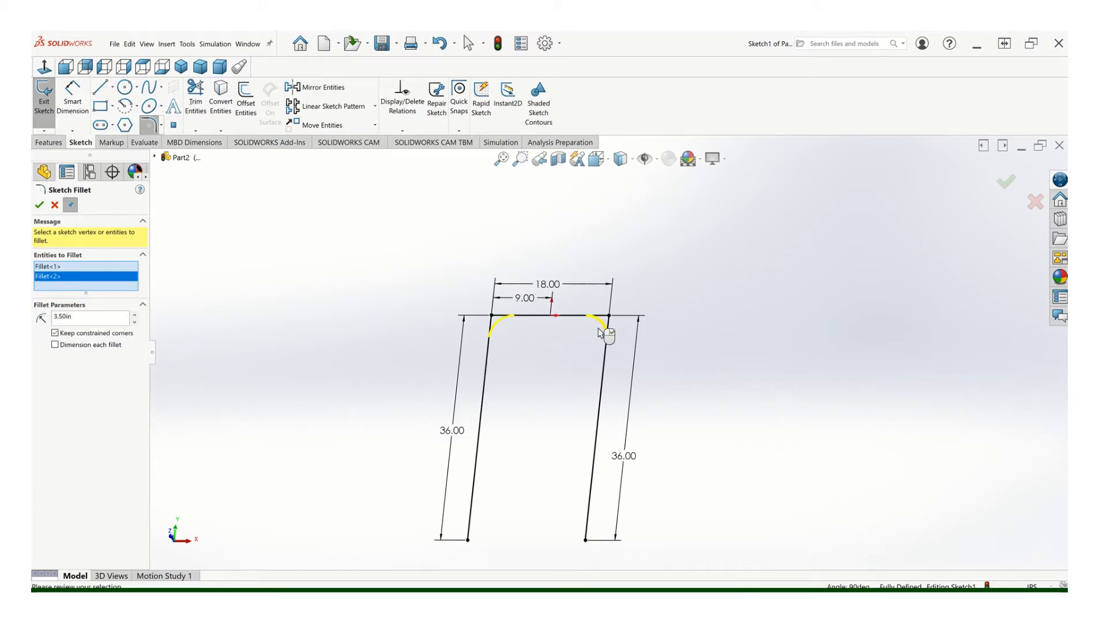
{"action": "left_click", "coordinate": [39, 205]}
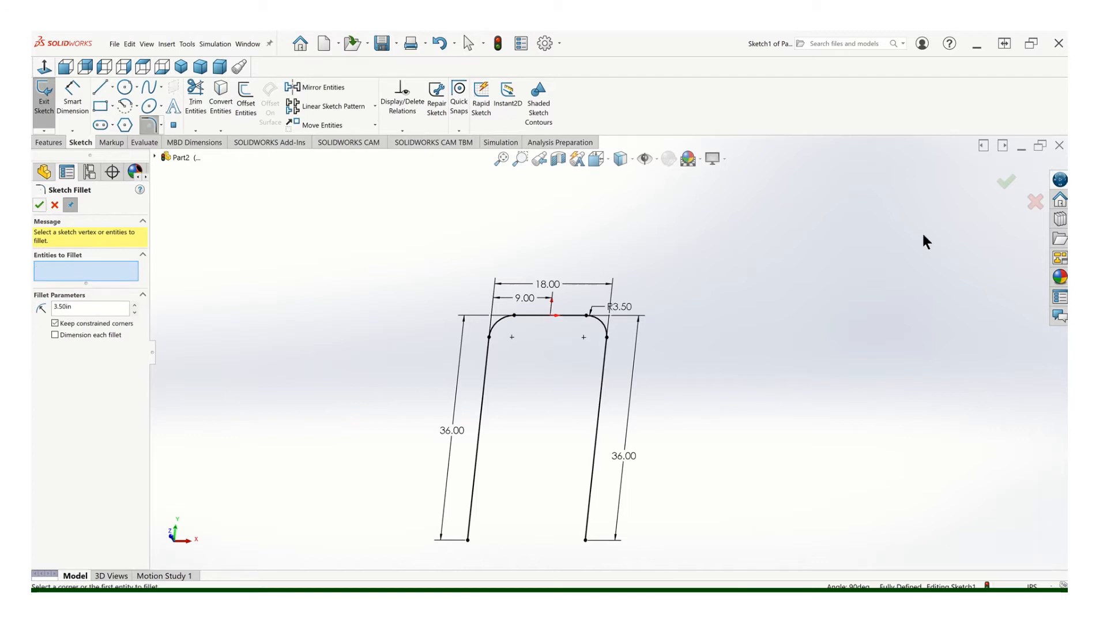
{"action": "left_click", "coordinate": [1006, 182]}
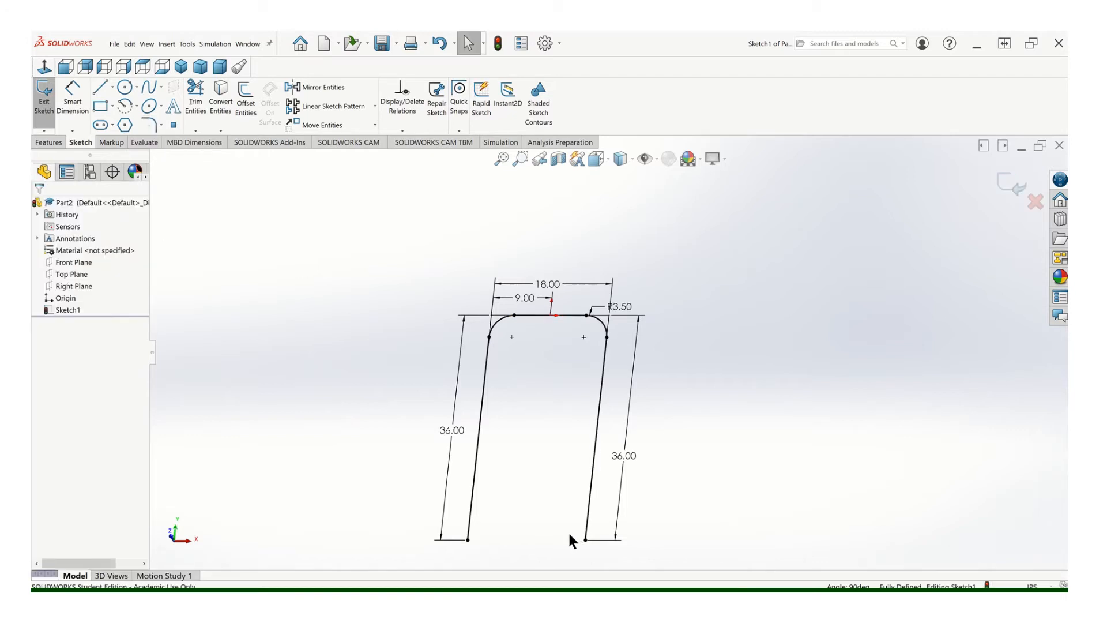
{"action": "scroll", "coordinate": [569, 531], "scroll_direction": "down", "scroll_amount": 1}
{"action": "scroll", "coordinate": [565, 534], "scroll_direction": "down", "scroll_amount": 2}
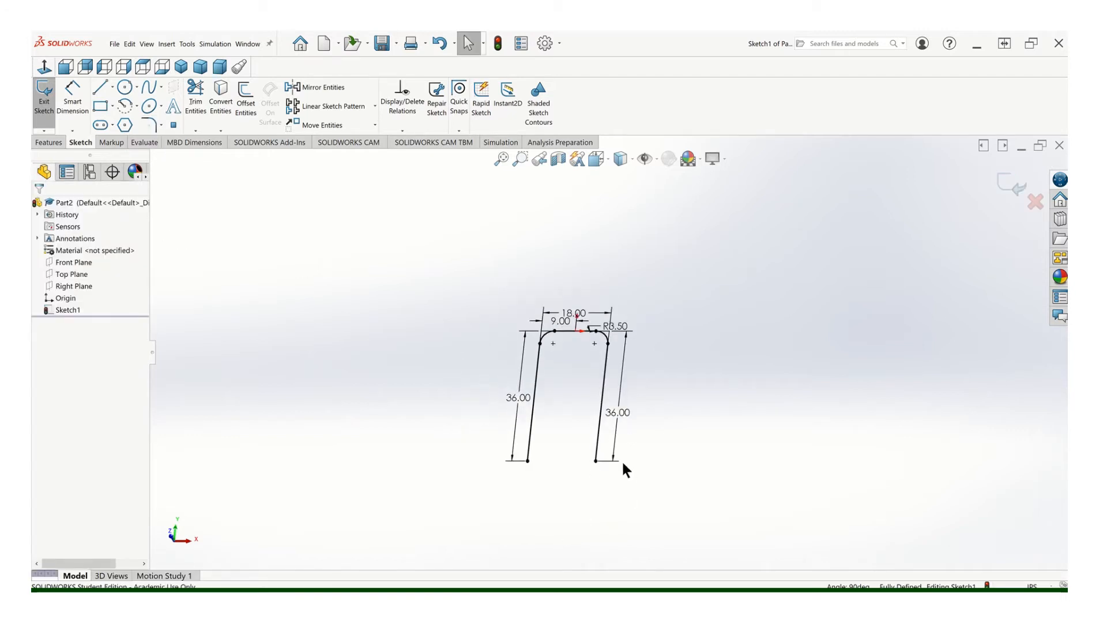
{"action": "left_click", "coordinate": [1009, 185]}
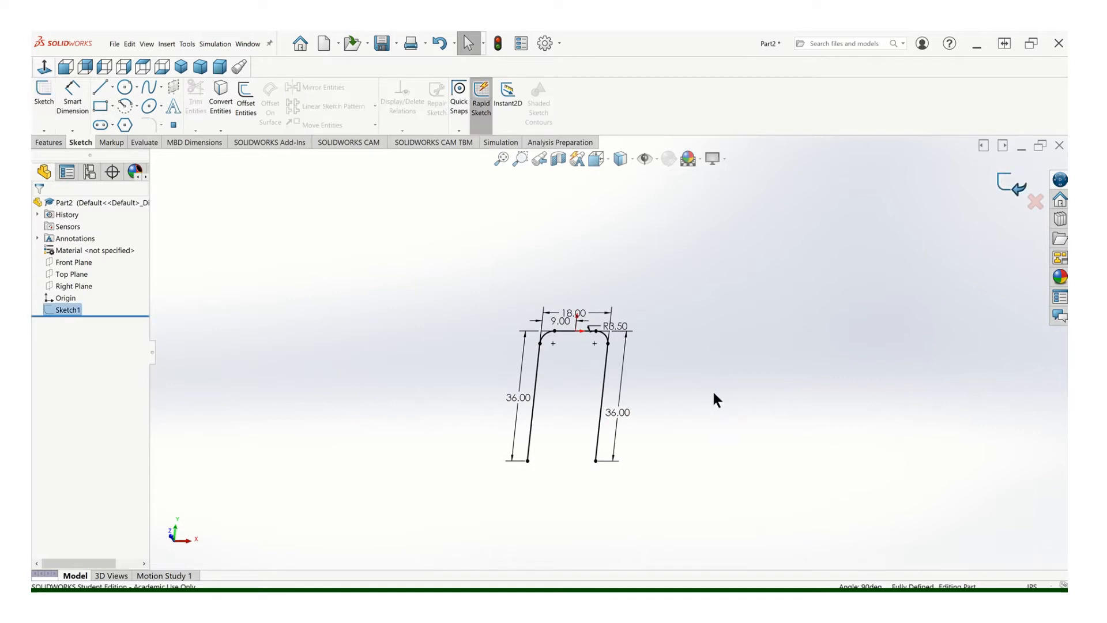
Create a reference plane through the free endpoint of the left leg, perpendicular to that leg
{"action": "mouse_move", "coordinate": [598, 430]}
{"action": "middle_mouse_down"}
{"action": "mouse_move", "coordinate": [571, 438]}
{"action": "mouse_move", "coordinate": [536, 356]}
{"action": "mouse_move", "coordinate": [502, 385]}
{"action": "mouse_move", "coordinate": [606, 359]}
{"action": "mouse_move", "coordinate": [541, 309]}
{"action": "mouse_move", "coordinate": [560, 365]}
{"action": "middle_mouse_up"}
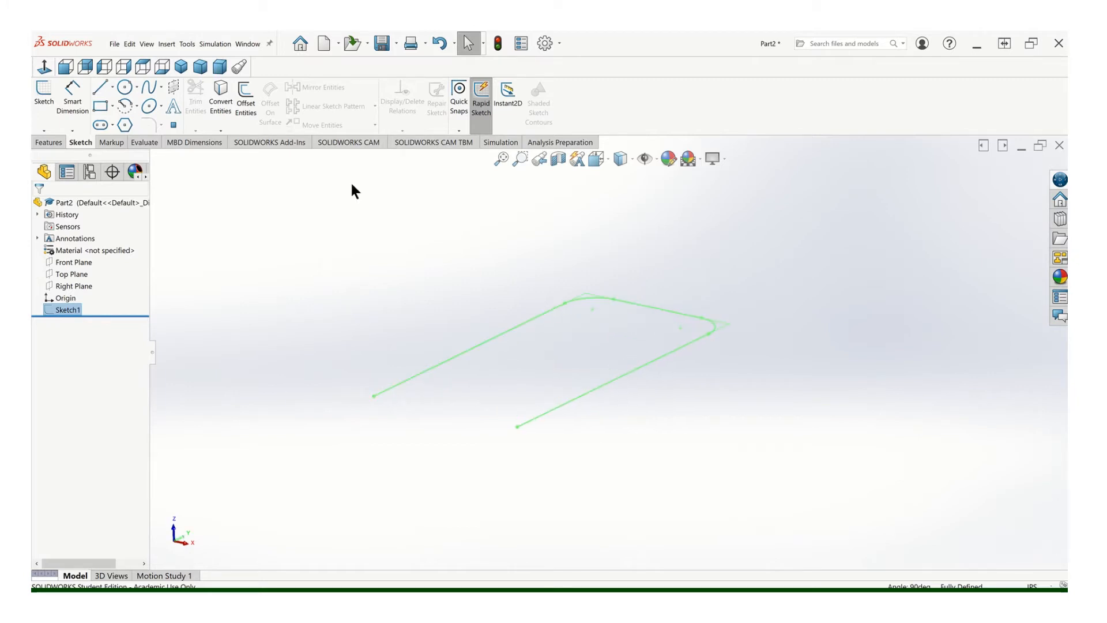
{"action": "left_click", "coordinate": [50, 143]}
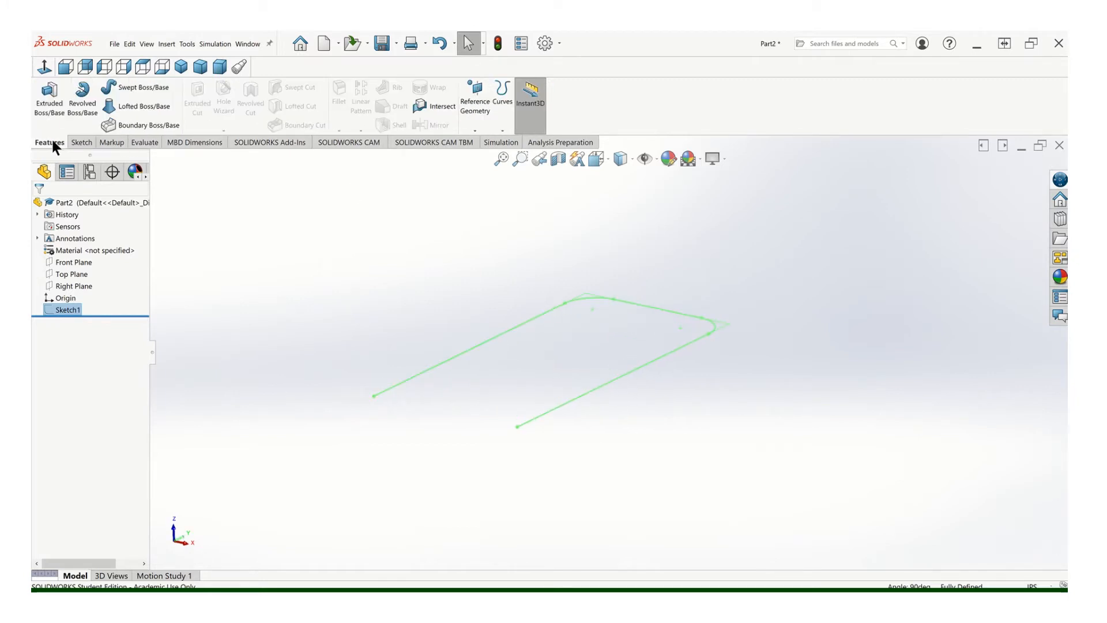
{"action": "left_click", "coordinate": [479, 129]}
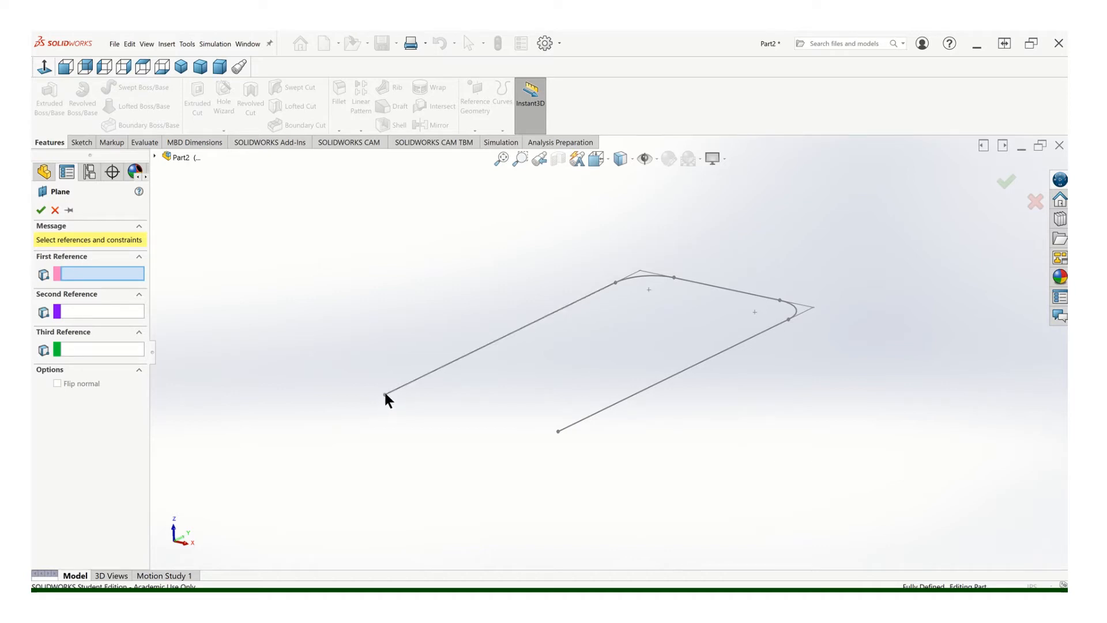
{"action": "scroll", "coordinate": [393, 400], "scroll_direction": "down", "scroll_amount": 3}
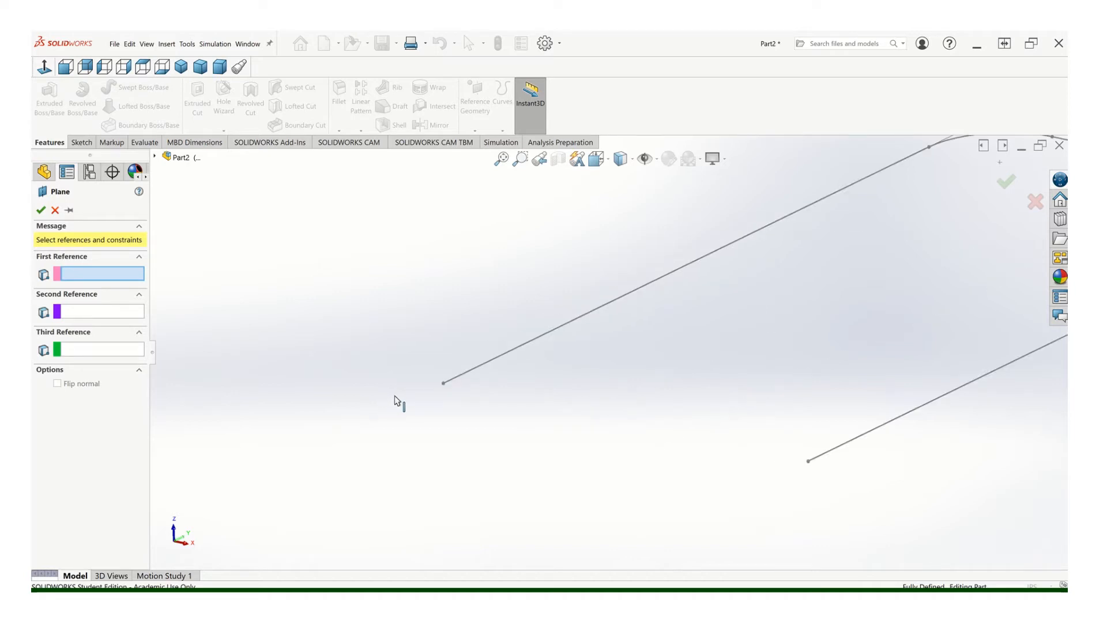
{"action": "left_click", "coordinate": [443, 383]}
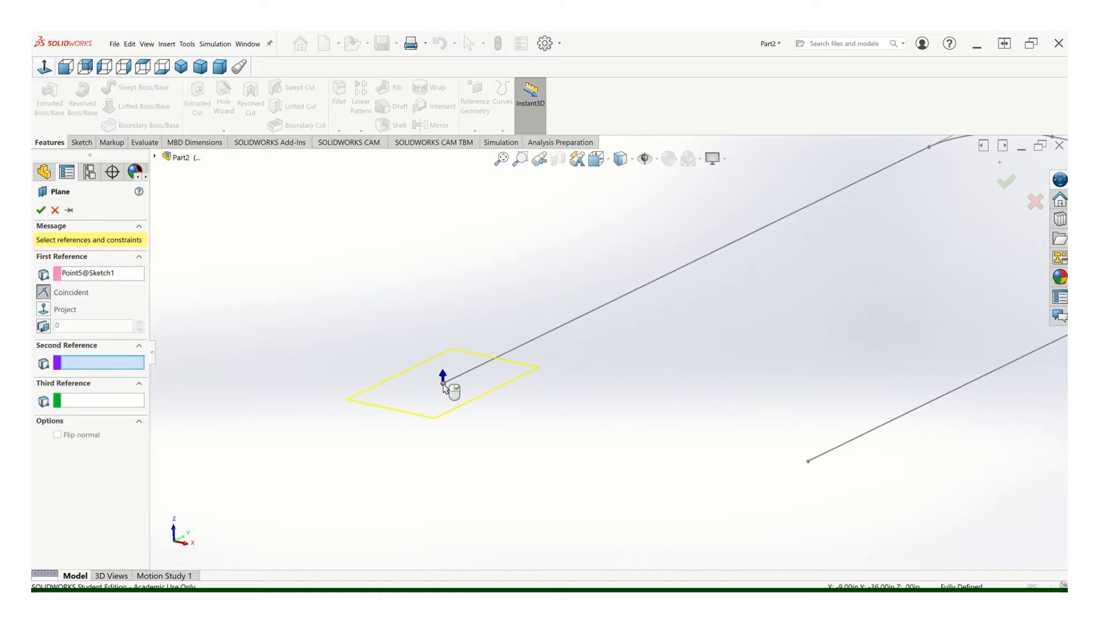
{"action": "left_click", "coordinate": [512, 348]}
{"action": "scroll", "coordinate": [508, 369], "scroll_direction": "up", "scroll_amount": 1}
{"action": "scroll", "coordinate": [508, 368], "scroll_direction": "up", "scroll_amount": 5}
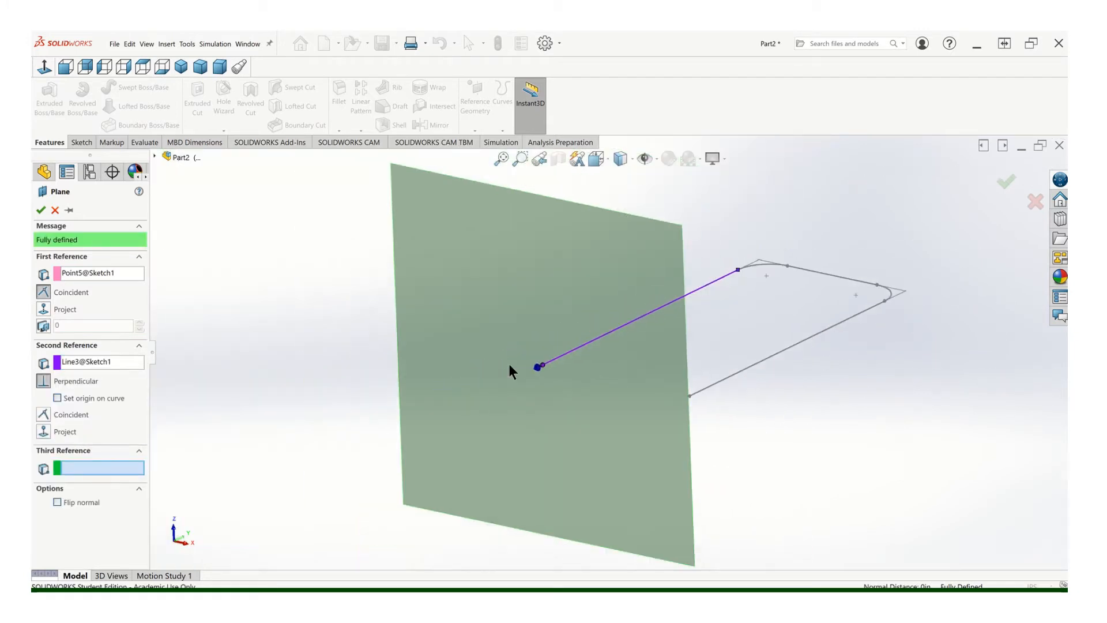
{"action": "mouse_move", "coordinate": [492, 366]}
{"action": "middle_mouse_down"}
{"action": "mouse_move", "coordinate": [413, 411]}
{"action": "mouse_move", "coordinate": [521, 433]}
{"action": "mouse_move", "coordinate": [468, 393]}
{"action": "middle_mouse_up"}
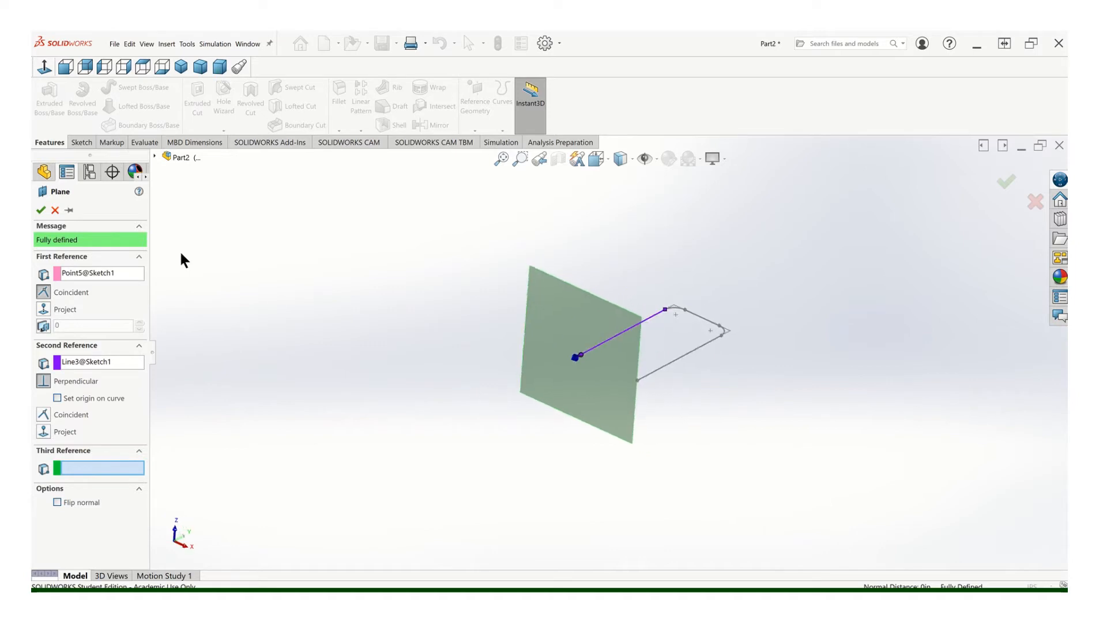
{"action": "right_click", "coordinate": [597, 297]}
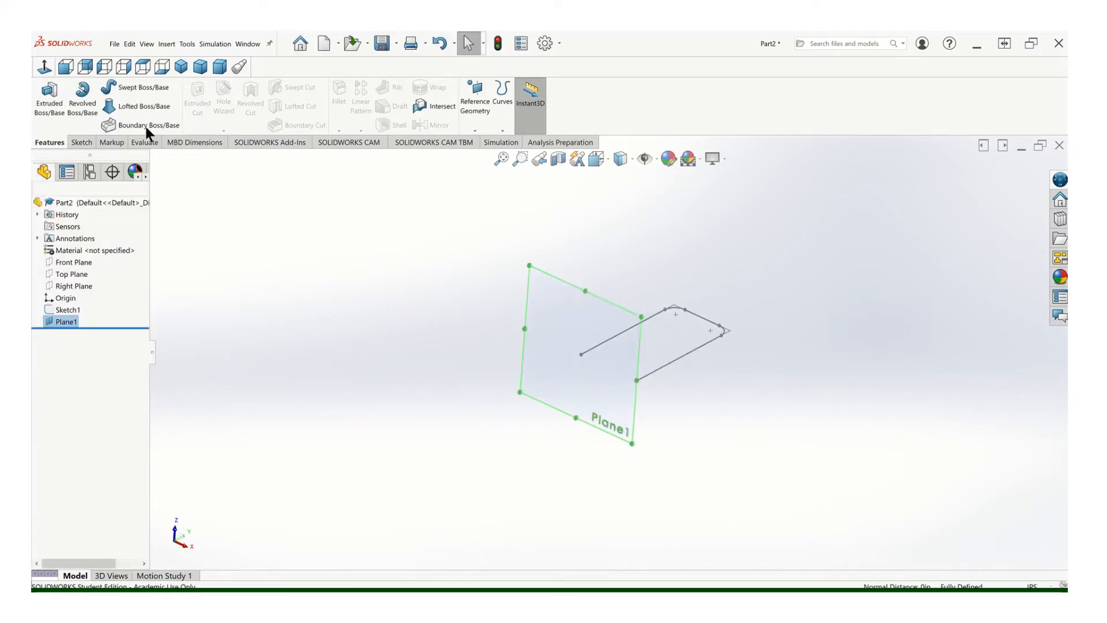
On the new reference plane, sketch two concentric circles centred on the leg's endpoint, with radii of about 6.76 in and 5.11 in
{"action": "left_click", "coordinate": [91, 142]}
{"action": "left_click", "coordinate": [43, 91]}
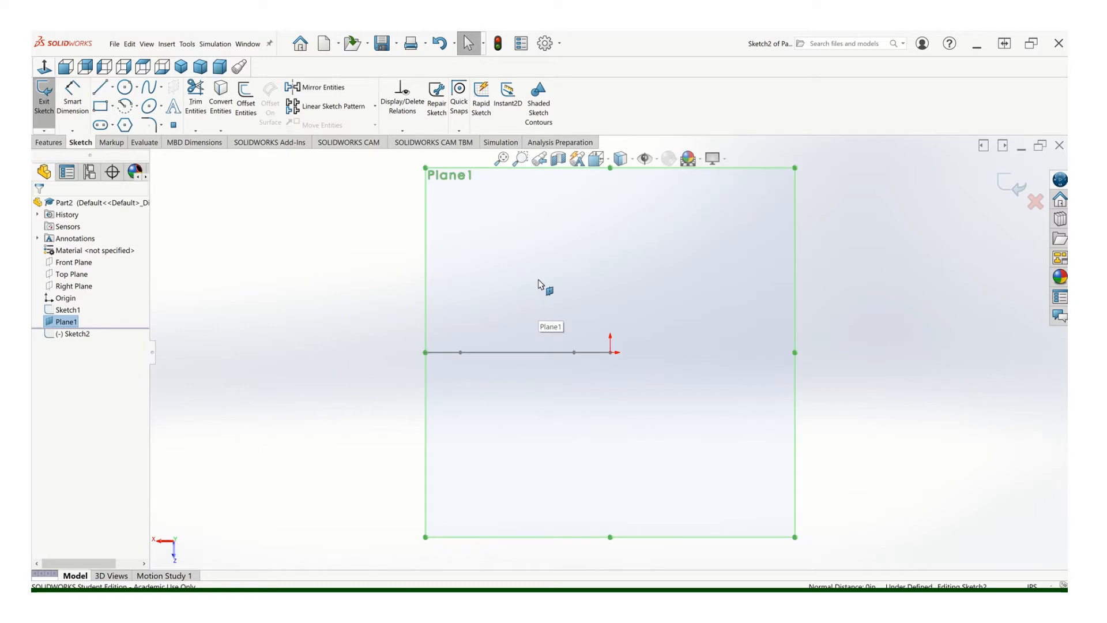
{"action": "left_click", "coordinate": [124, 88]}
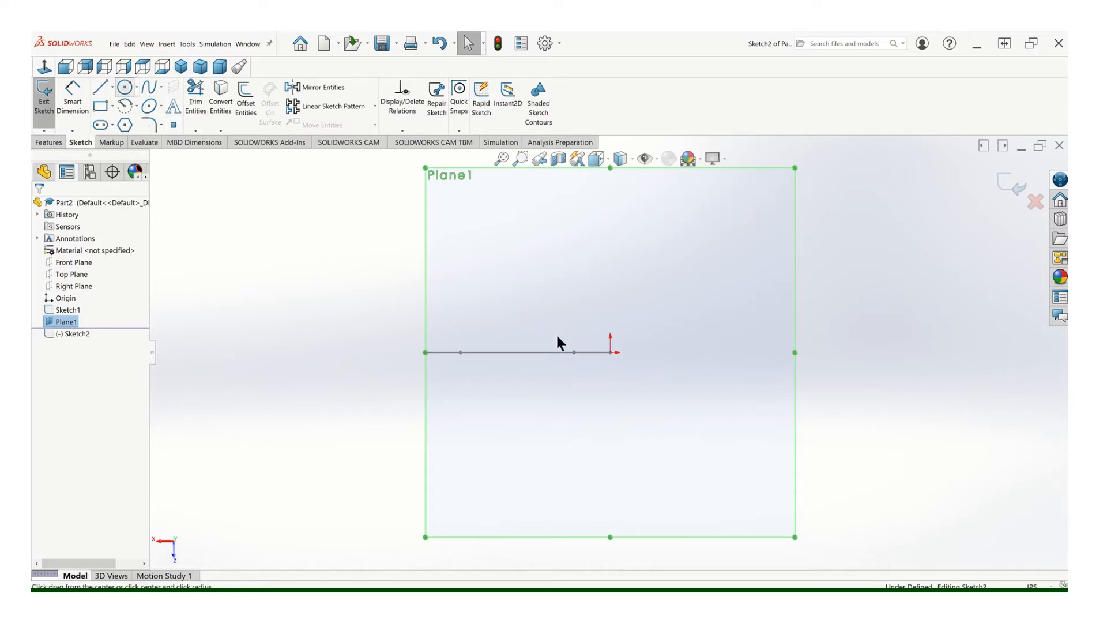
{"action": "left_click", "coordinate": [610, 353]}
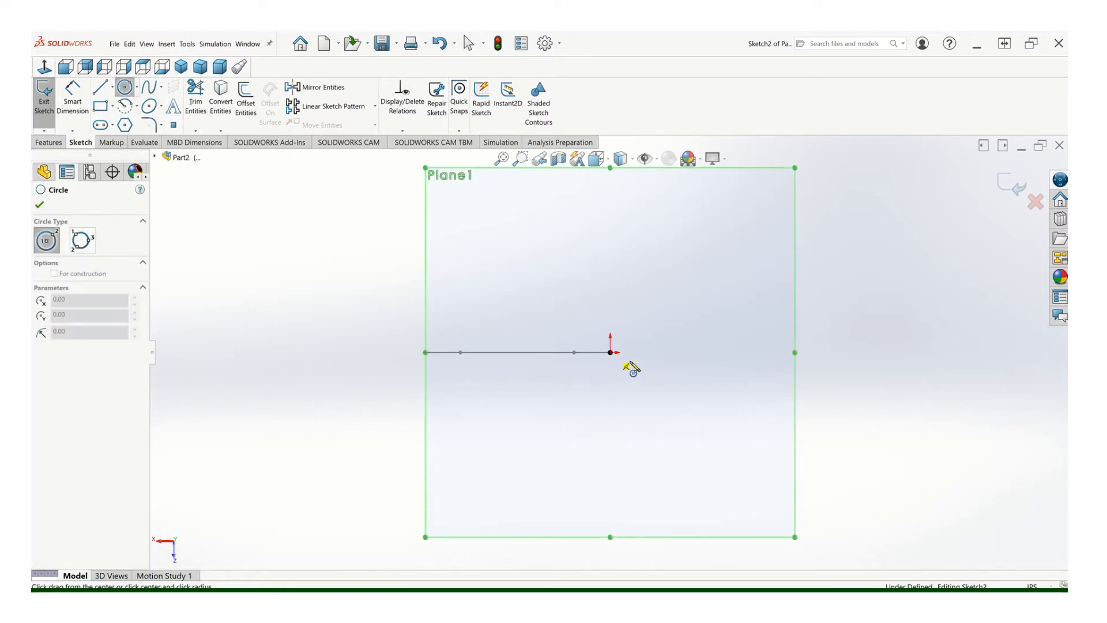
{"action": "left_click", "coordinate": [678, 368]}
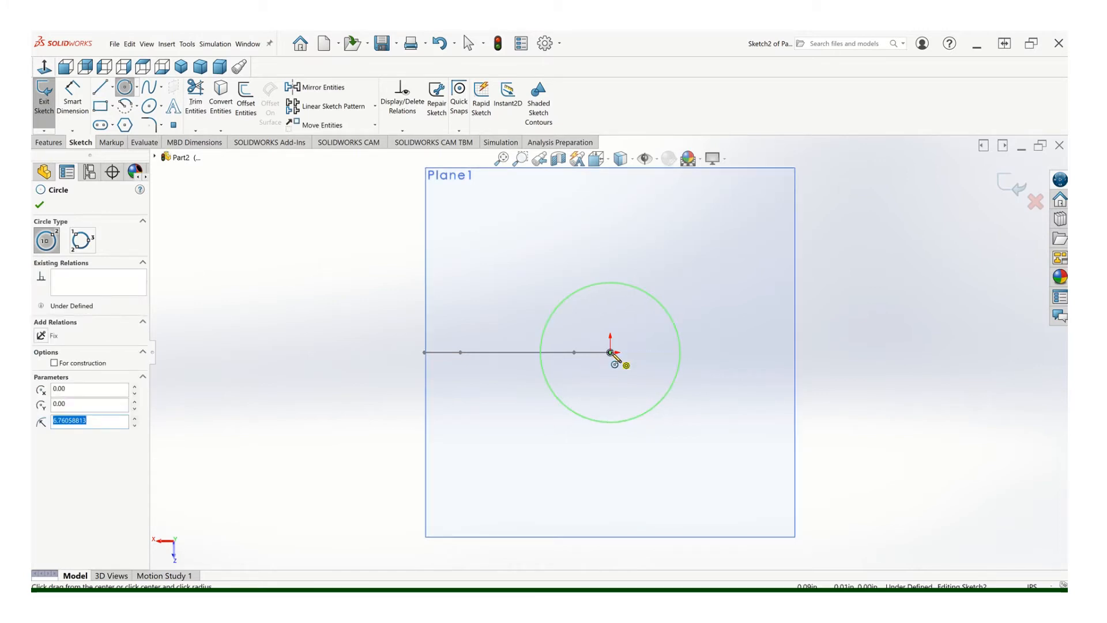
{"action": "left_click", "coordinate": [610, 352]}
{"action": "left_click", "coordinate": [648, 390]}
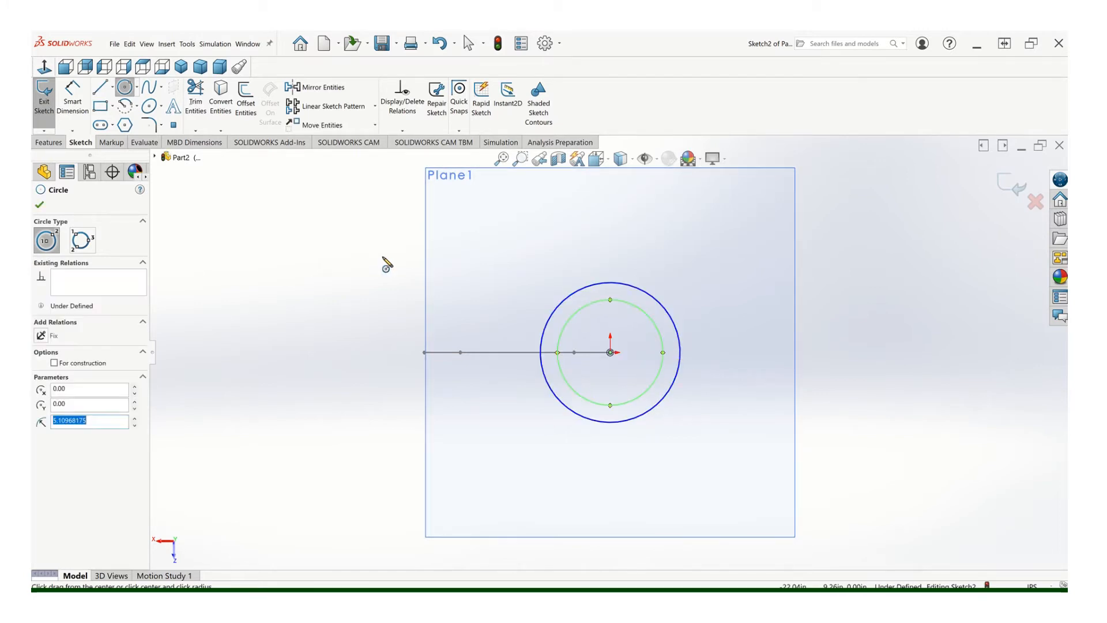
Dimension the outer circle of the tube profile to a 2 in diameter
{"action": "left_click", "coordinate": [72, 96]}
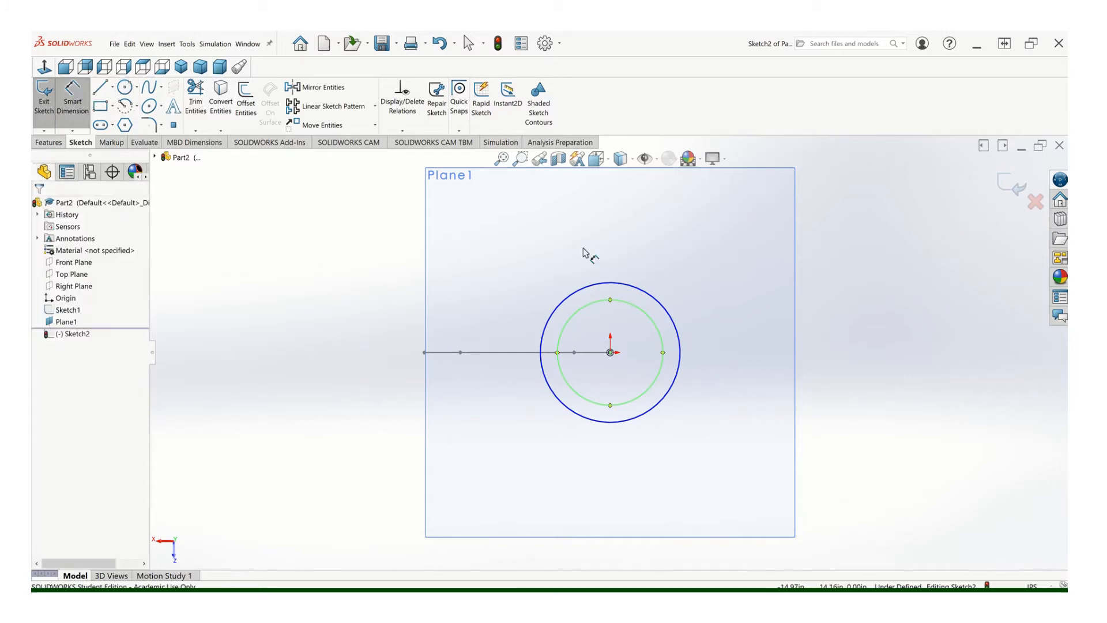
{"action": "left_click", "coordinate": [653, 295]}
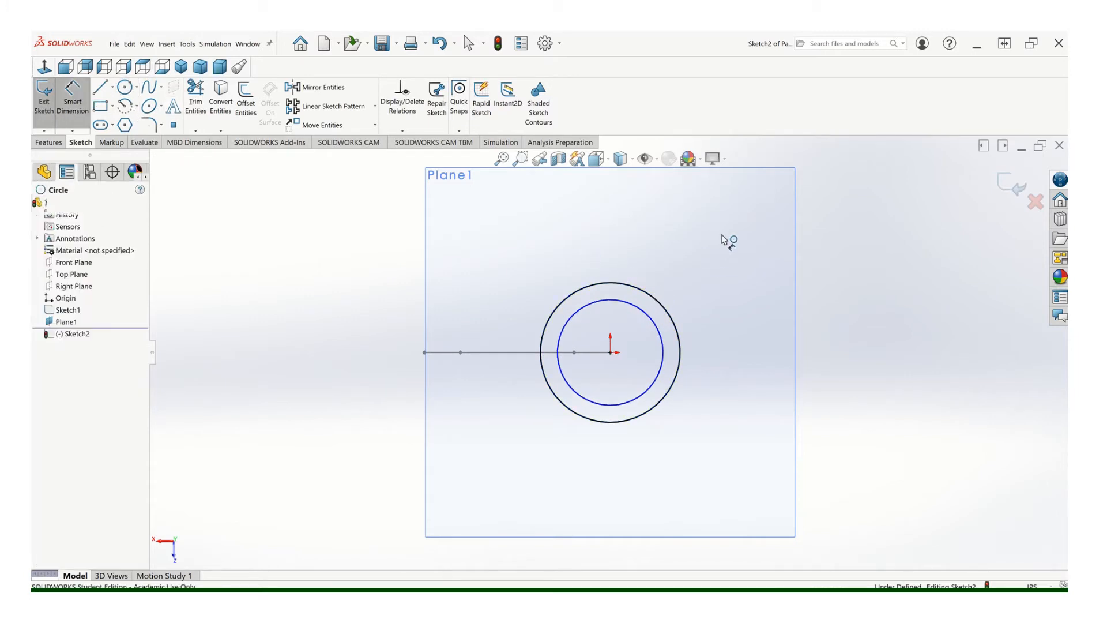
{"action": "left_click", "coordinate": [731, 233]}
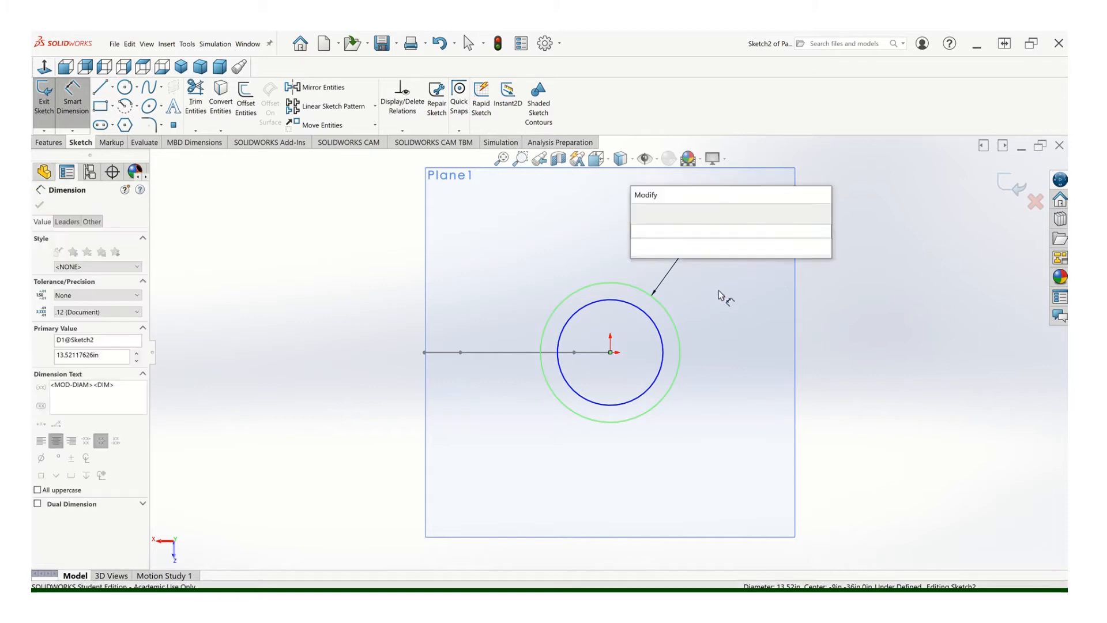
{"action": "type", "text": "2"}
{"action": "key", "text": "Return"}
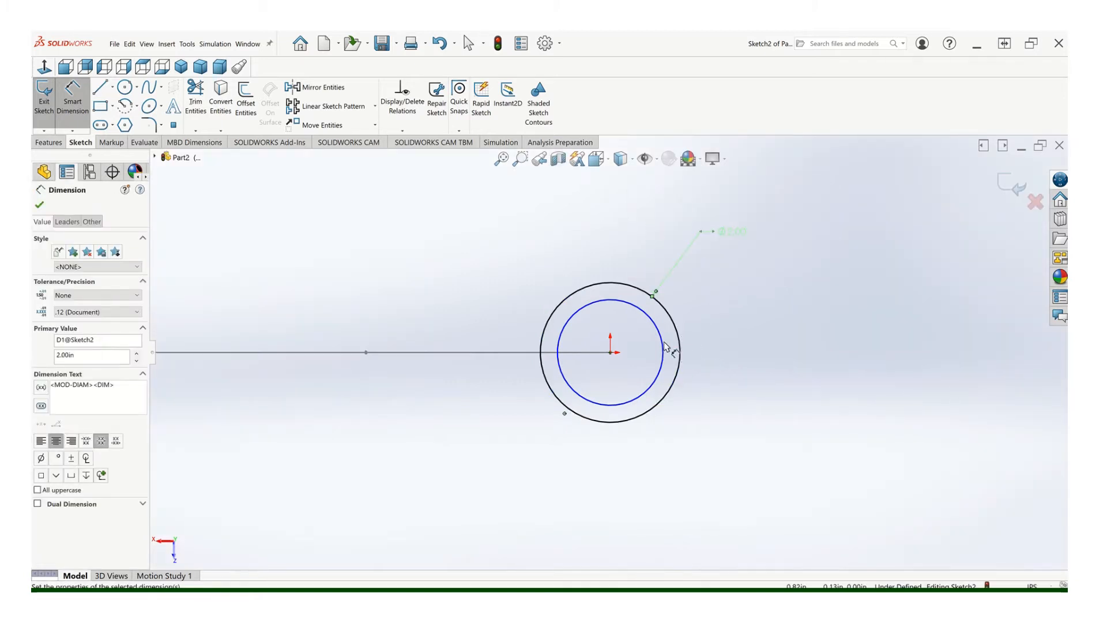
Dimension the inner circle of the tube profile to a 1.75 in diameter and exit the sketch
{"action": "left_click", "coordinate": [662, 343]}
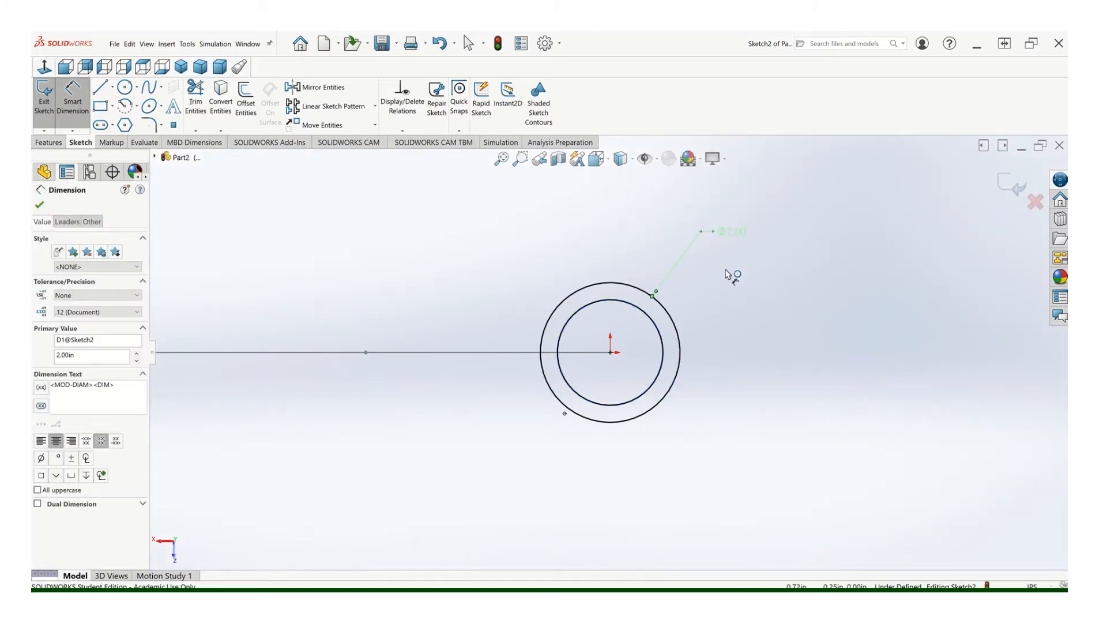
{"action": "left_click", "coordinate": [740, 279]}
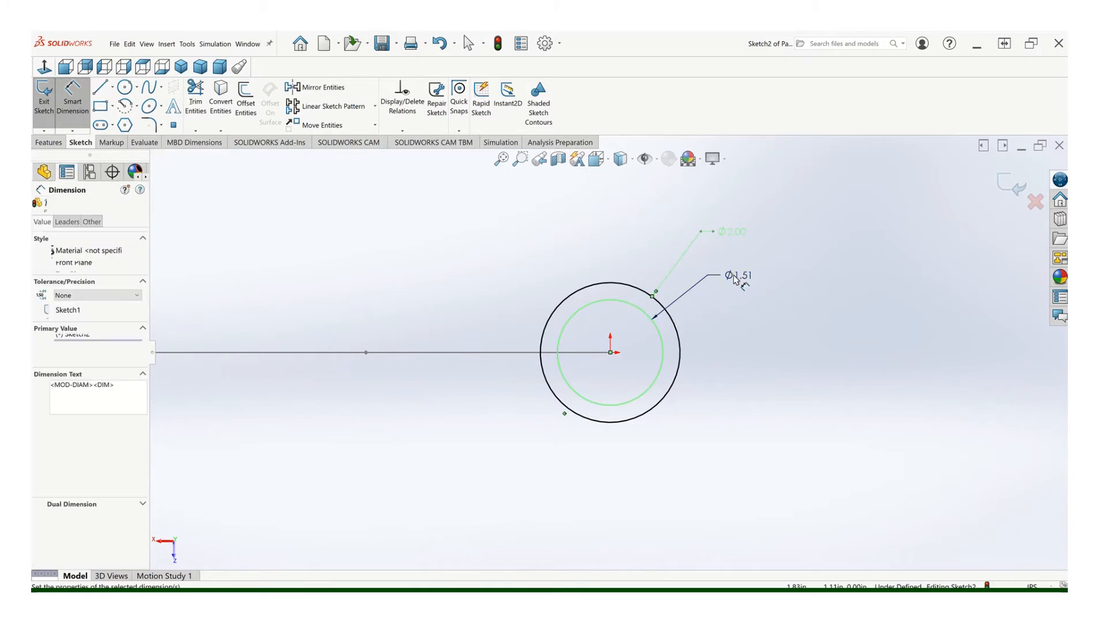
{"action": "type", "text": "1.75"}
{"action": "key", "text": "Return"}
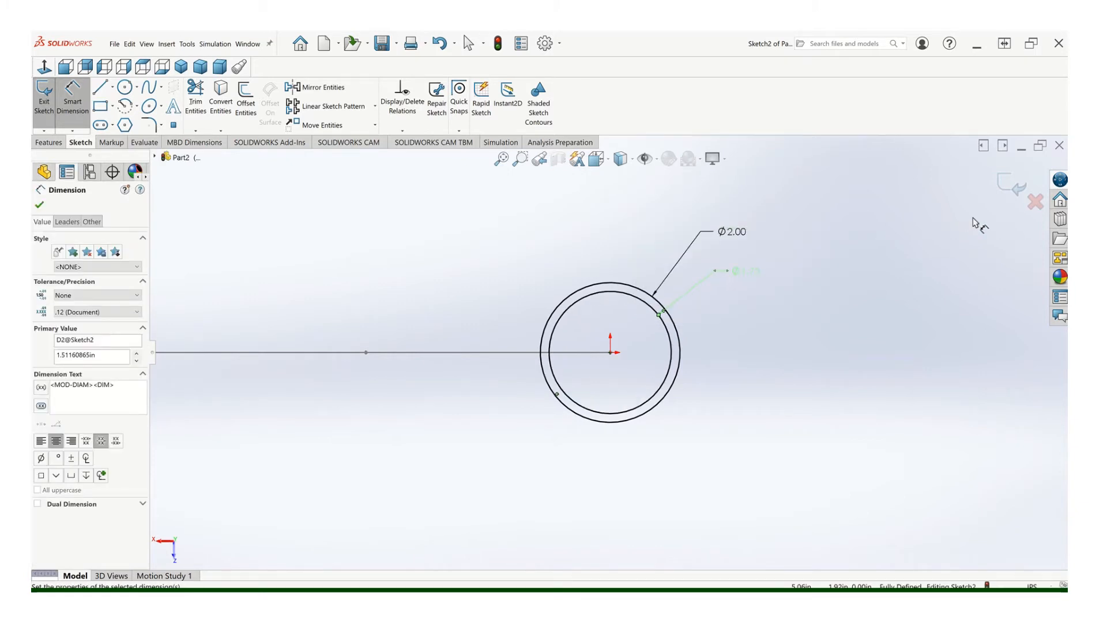
{"action": "left_click", "coordinate": [1003, 186]}
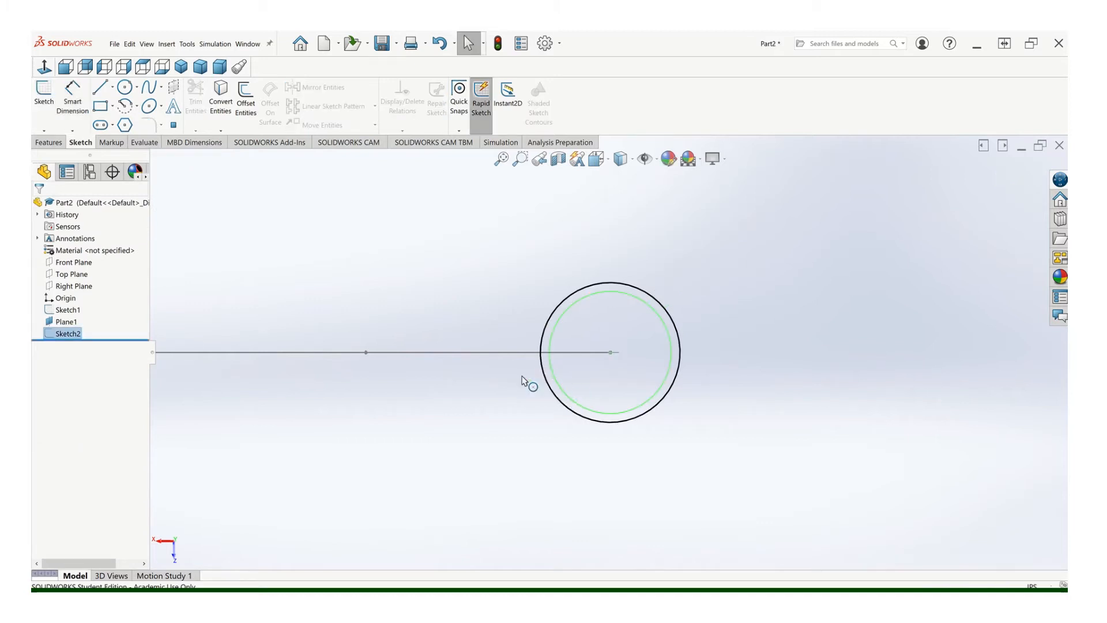
Create a Swept Boss/Base using the concentric-circle sketch as the profile and the U-shaped sketch as the path
{"action": "scroll", "coordinate": [523, 381], "scroll_direction": "up", "scroll_amount": 6}
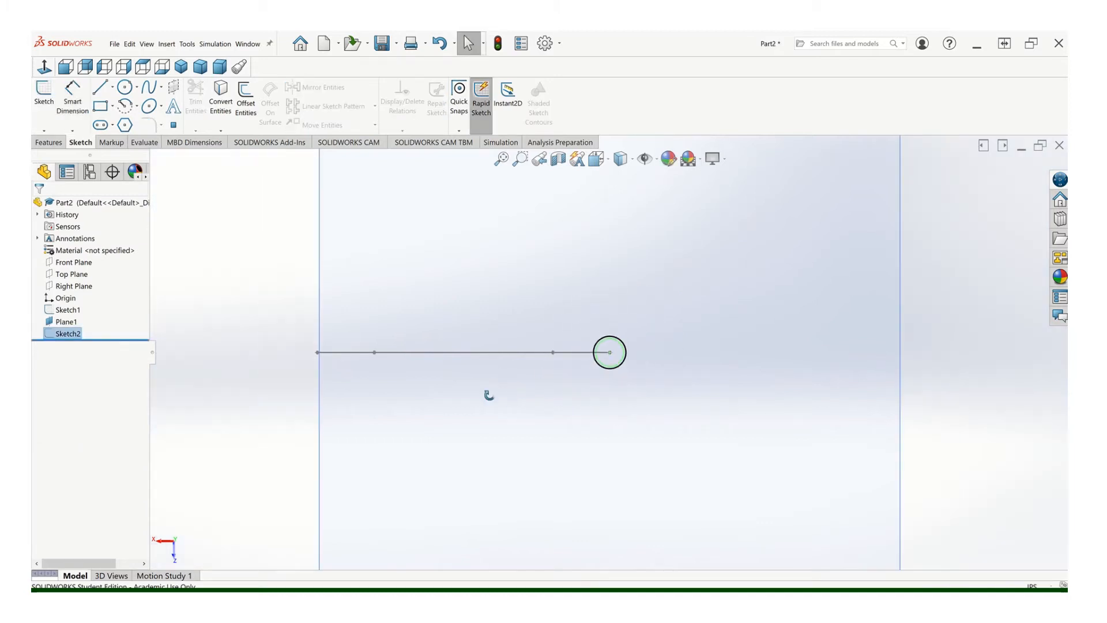
{"action": "mouse_move", "coordinate": [489, 395]}
{"action": "middle_mouse_down"}
{"action": "mouse_move", "coordinate": [469, 434]}
{"action": "mouse_move", "coordinate": [494, 420]}
{"action": "mouse_move", "coordinate": [522, 480]}
{"action": "mouse_move", "coordinate": [505, 423]}
{"action": "middle_mouse_up"}
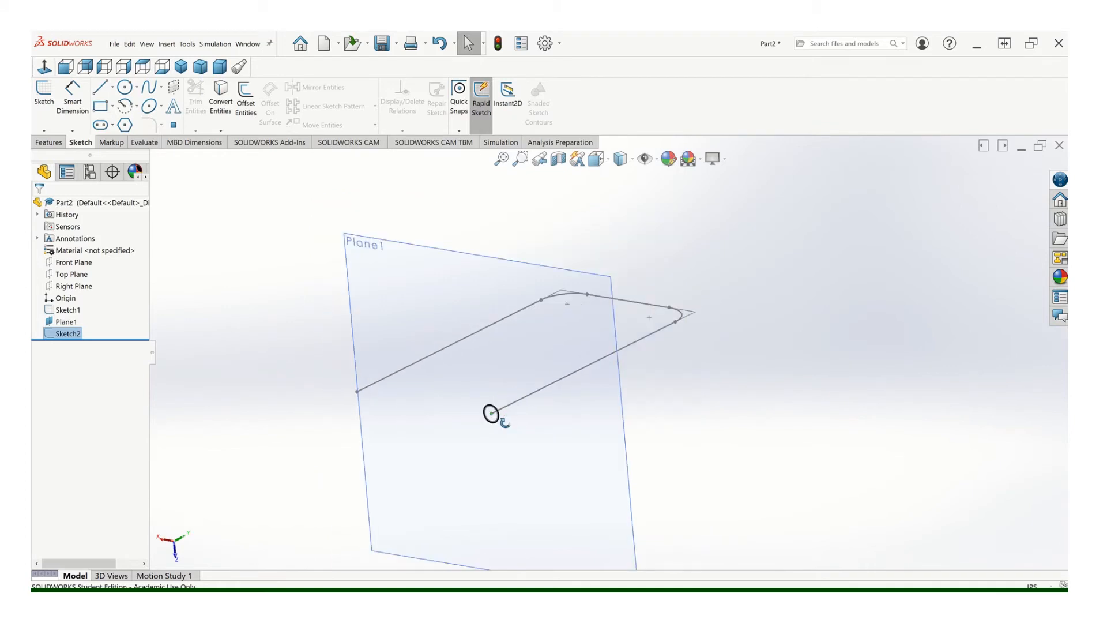
{"action": "scroll", "coordinate": [507, 424], "scroll_direction": "down", "scroll_amount": 3}
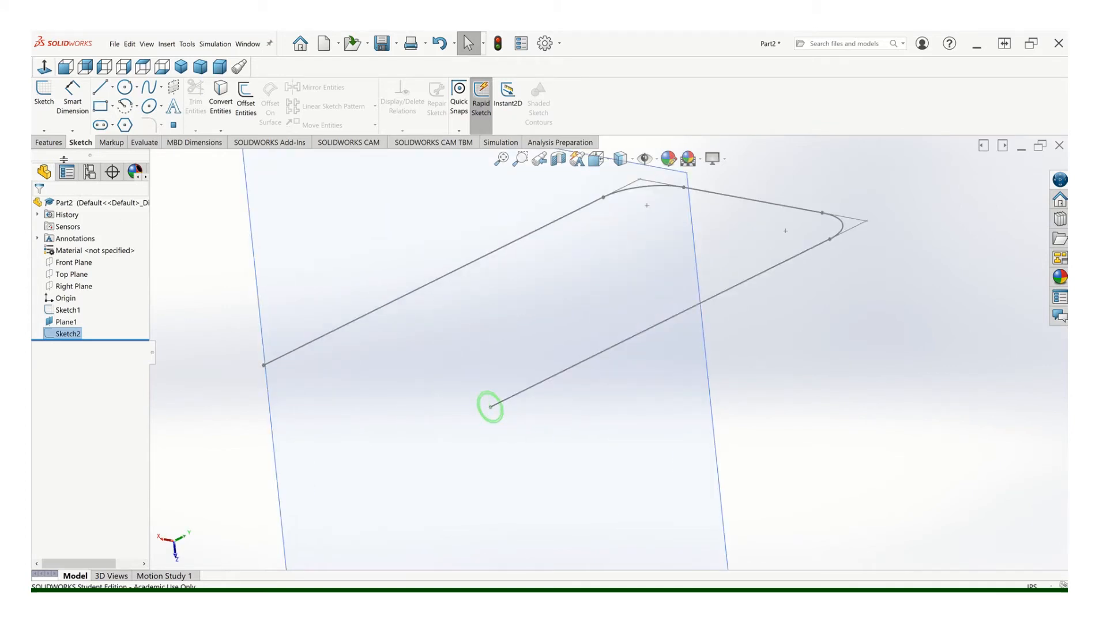
{"action": "left_click", "coordinate": [47, 142]}
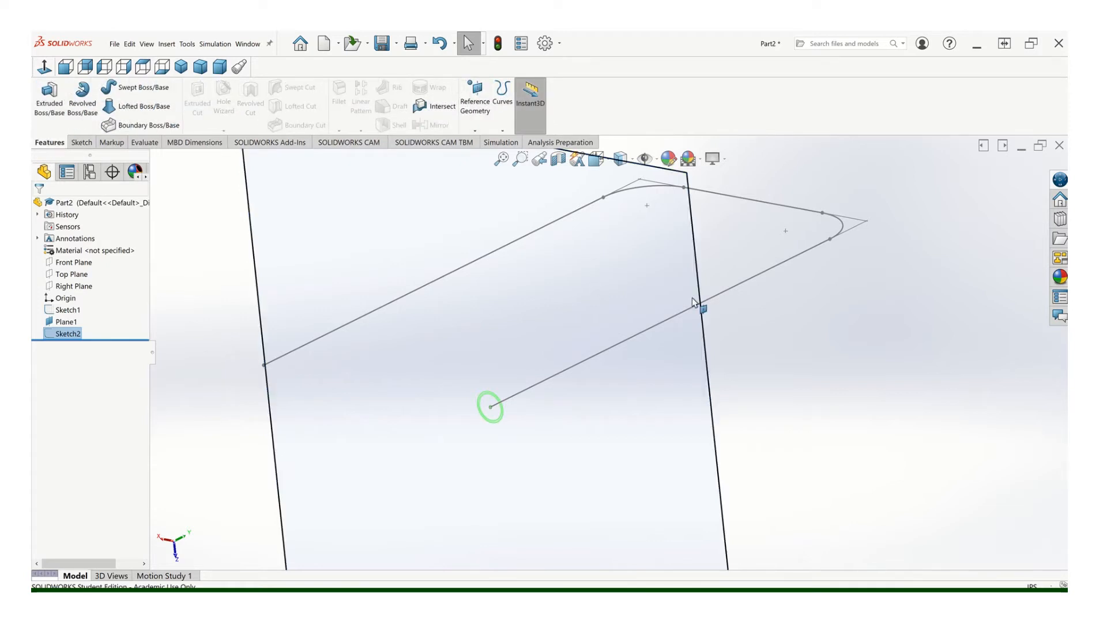
{"action": "left_click", "coordinate": [127, 88]}
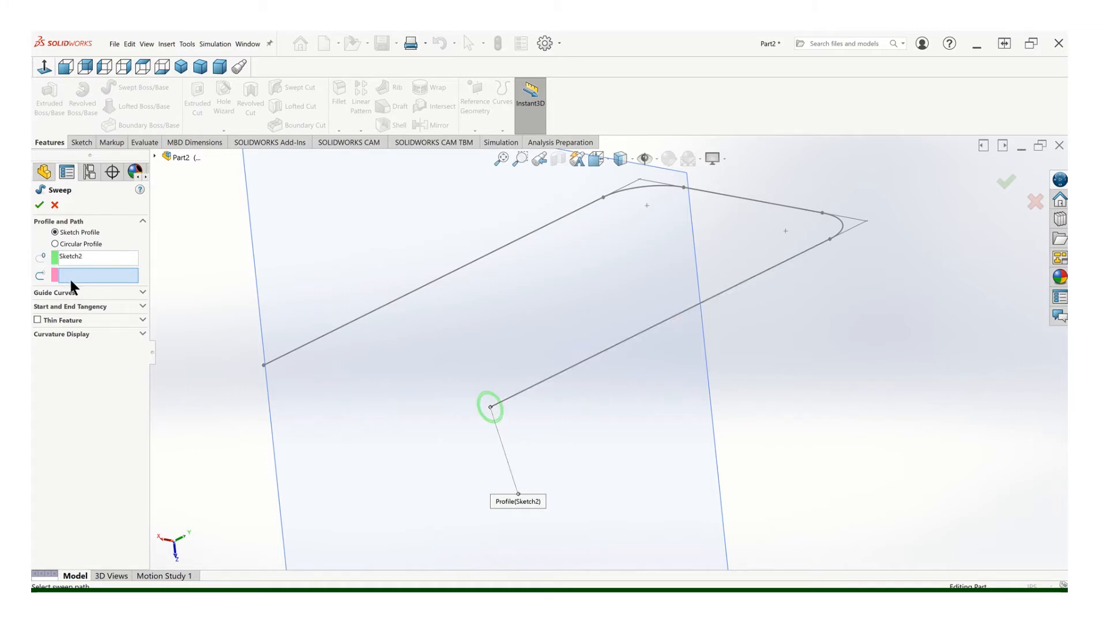
{"action": "left_click", "coordinate": [519, 393]}
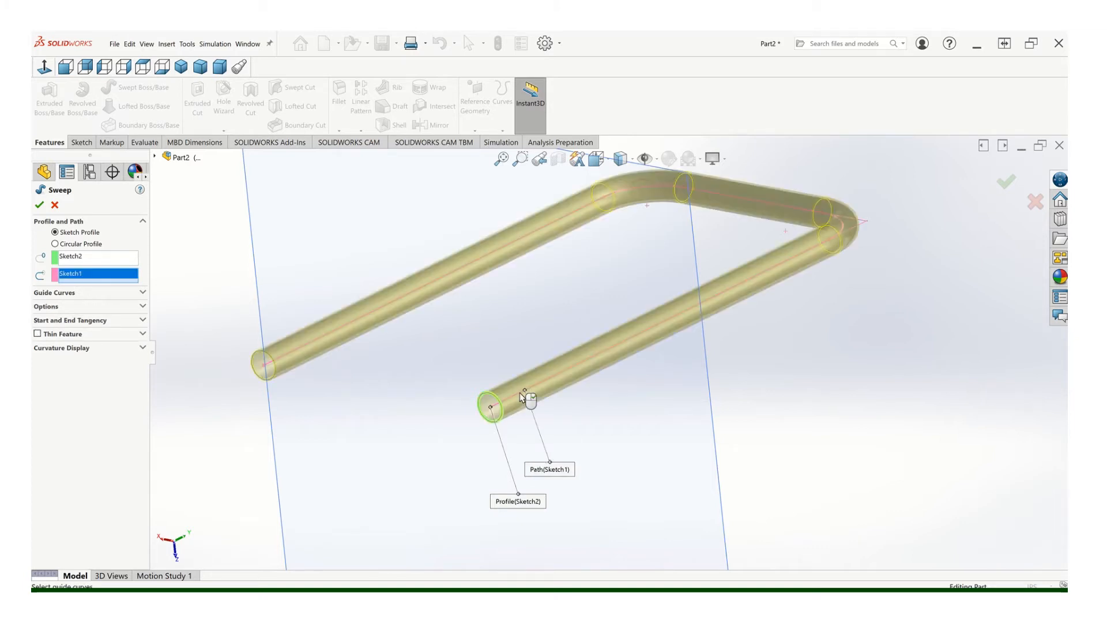
{"action": "left_click", "coordinate": [41, 206]}
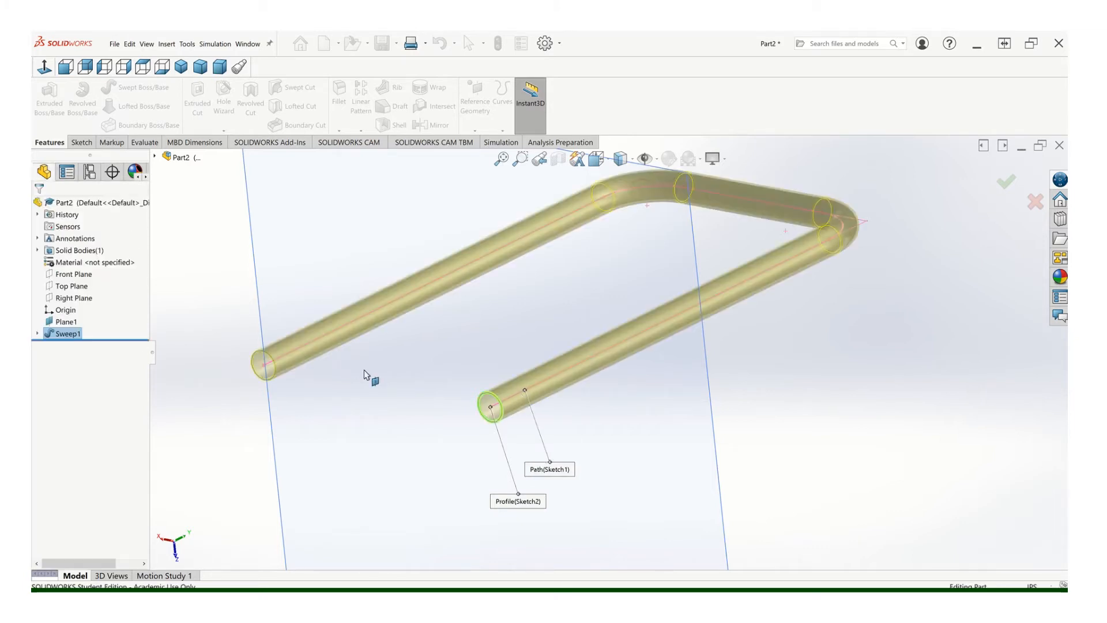
Hide the reference plane at the end of the U tube
{"action": "key", "text": "f"}
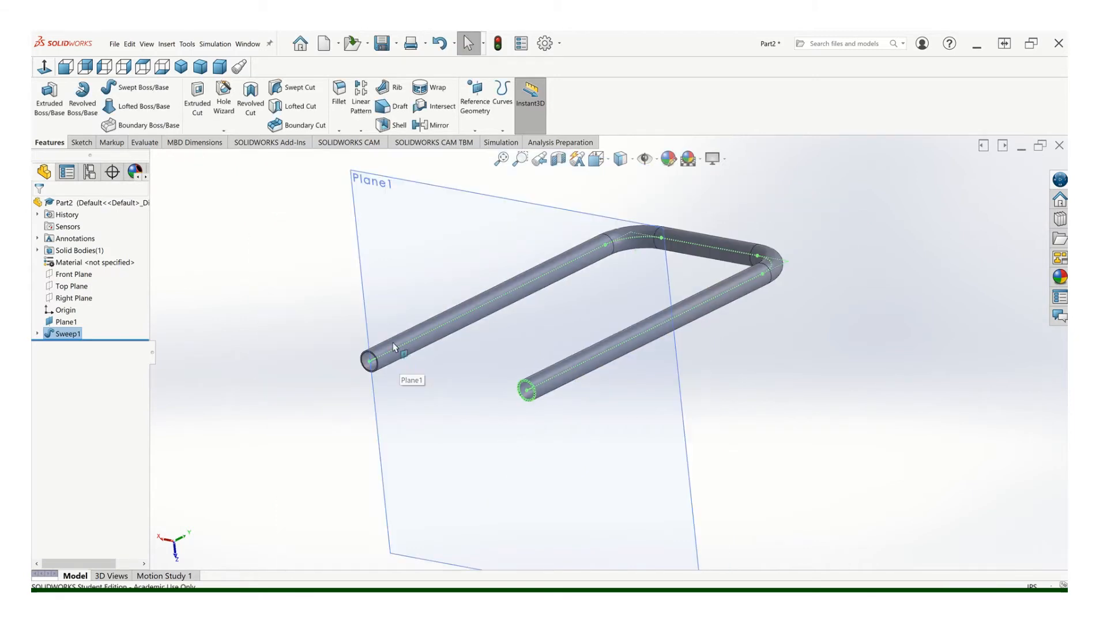
{"action": "left_click", "coordinate": [365, 172]}
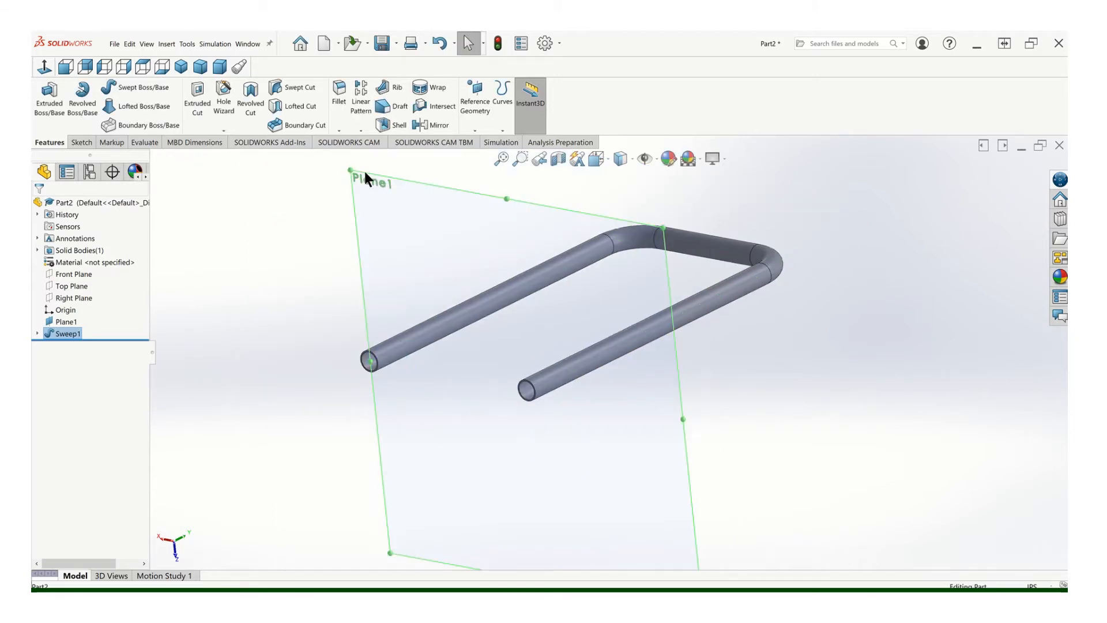
{"action": "right_click", "coordinate": [365, 172]}
{"action": "left_click", "coordinate": [404, 162]}
{"action": "middle_click_drag", "start_coordinate": [384, 303], "coordinate": [341, 339]}
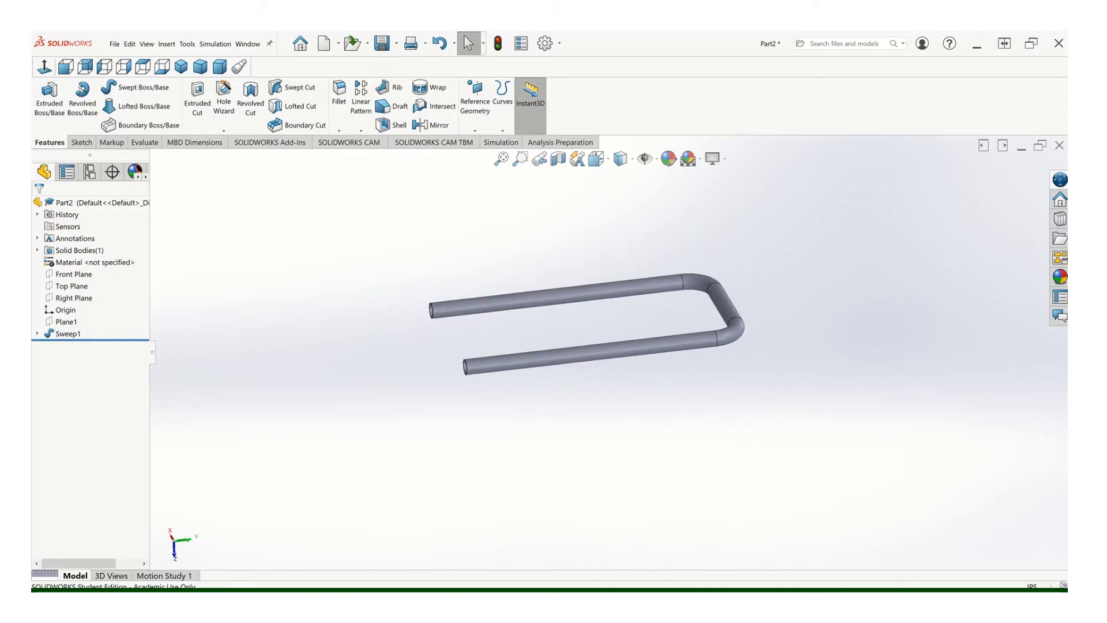
Switch to the Frame Concept Sketch PDF and trace the bent side tubes behind the yellow front U in red, in the top and side views
{"action": "key", "text": "alt+Tab"}
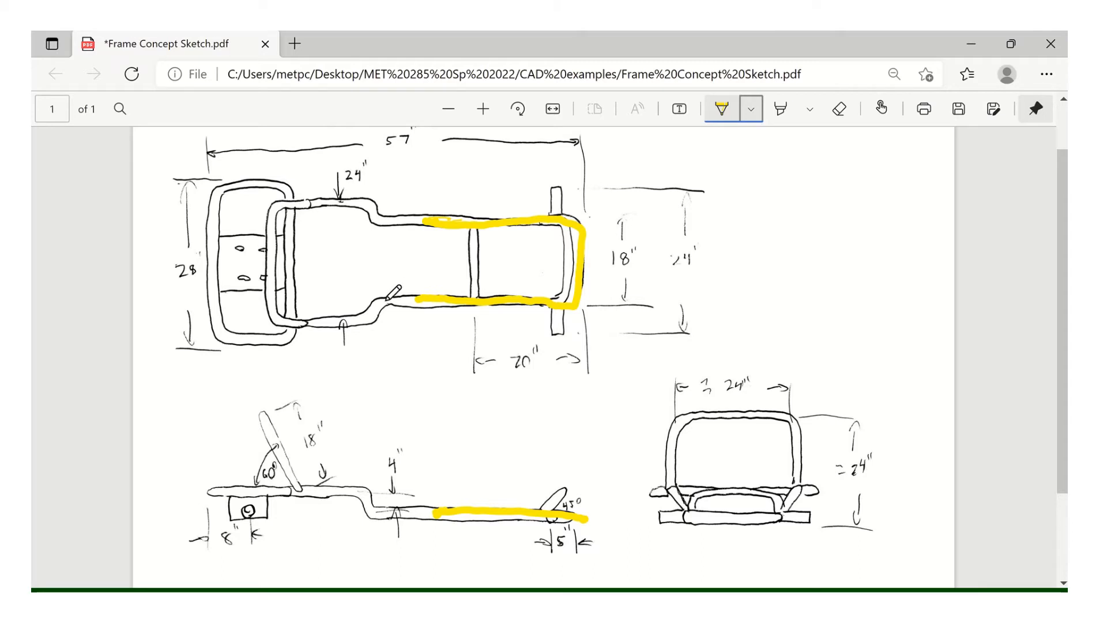
{"action": "left_click", "coordinate": [748, 111]}
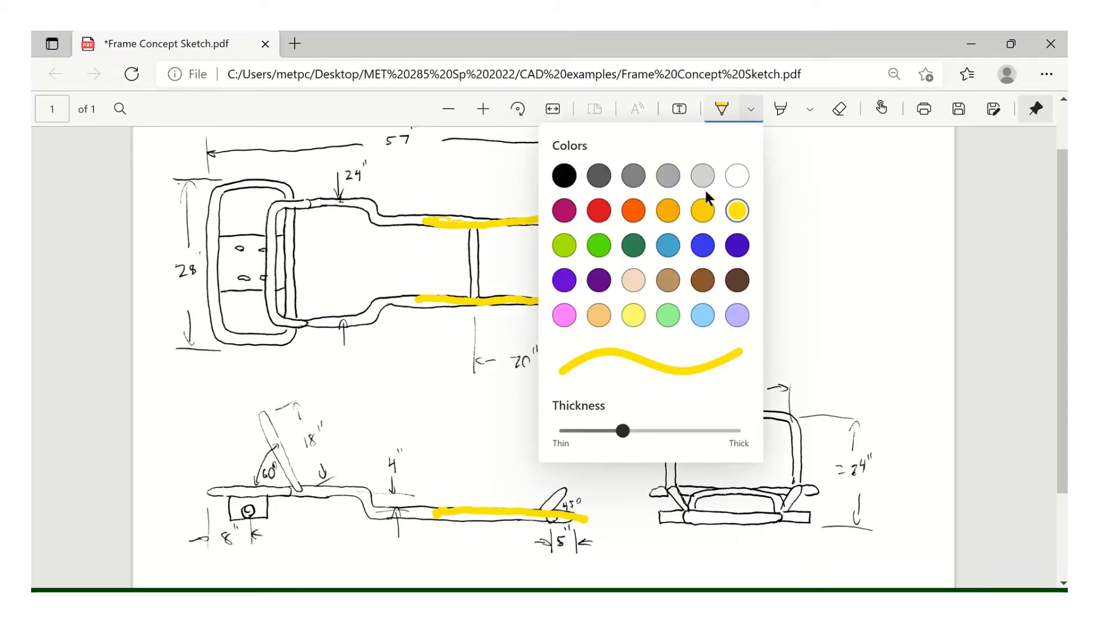
{"action": "left_click", "coordinate": [603, 211]}
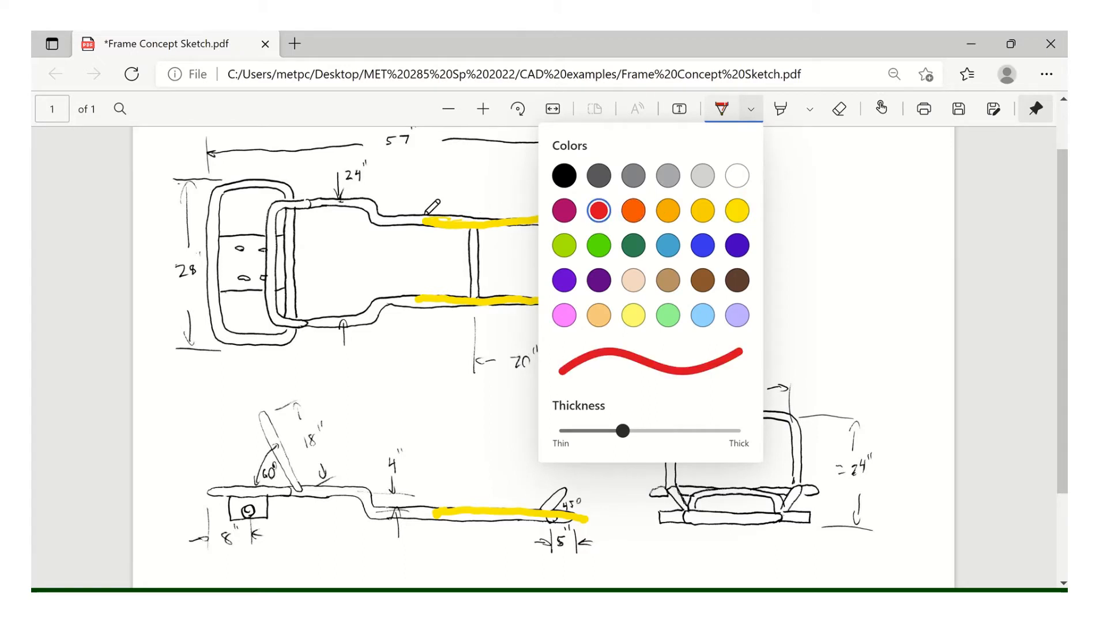
{"action": "left_click", "coordinate": [422, 219]}
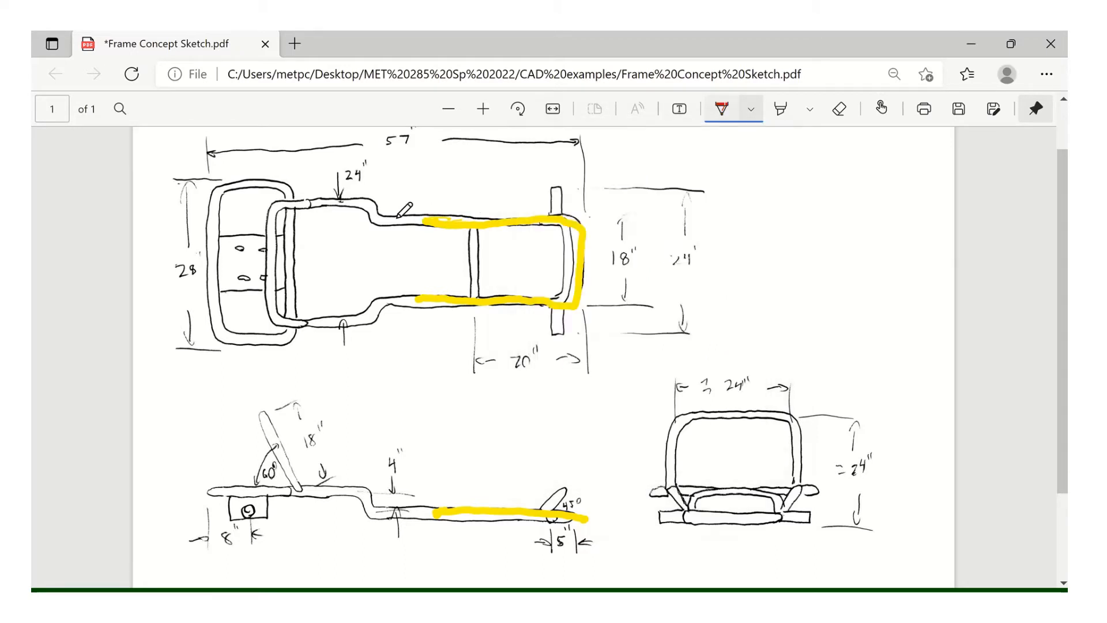
{"action": "left_click_drag", "start_coordinate": [425, 219], "coordinate": [317, 205]}
{"action": "left_click_drag", "start_coordinate": [422, 297], "coordinate": [329, 318]}
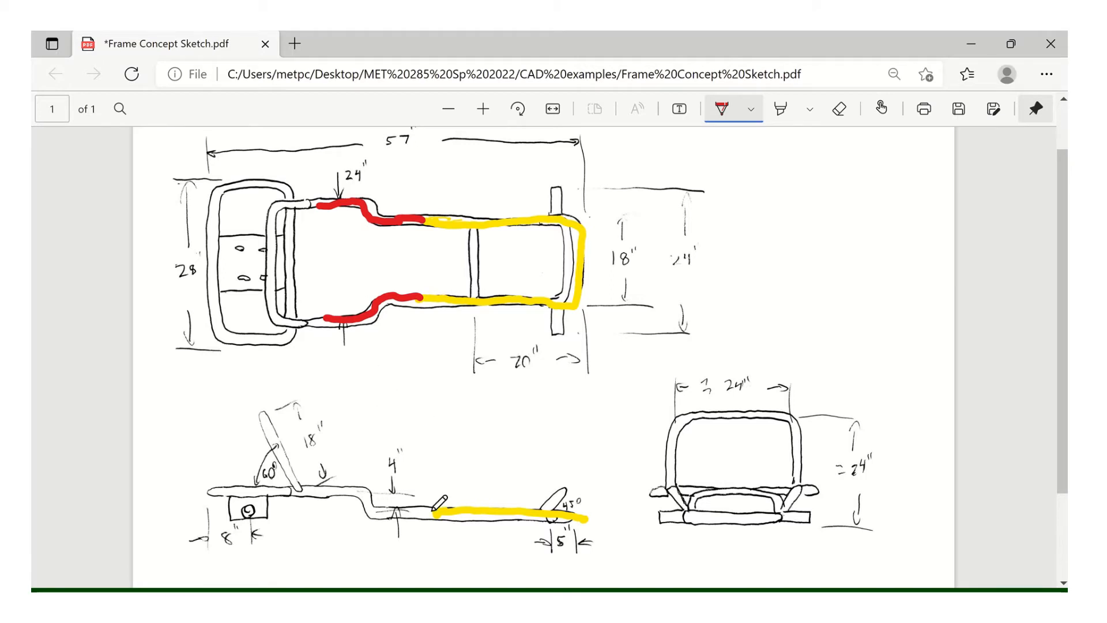
{"action": "mouse_move", "coordinate": [433, 511]}
{"action": "left_mouse_down"}
{"action": "mouse_move", "coordinate": [369, 512]}
{"action": "mouse_move", "coordinate": [358, 495]}
{"action": "mouse_move", "coordinate": [294, 490]}
{"action": "left_mouse_up"}
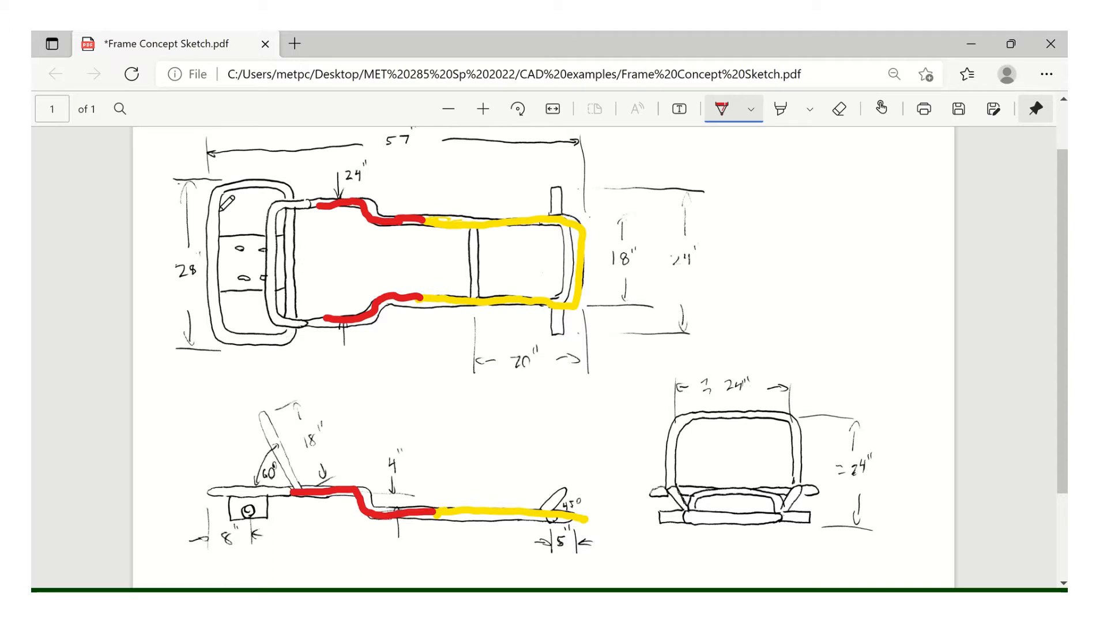
{"action": "left_click_drag", "start_coordinate": [315, 205], "coordinate": [295, 206]}
{"action": "left_click_drag", "start_coordinate": [326, 318], "coordinate": [297, 322]}
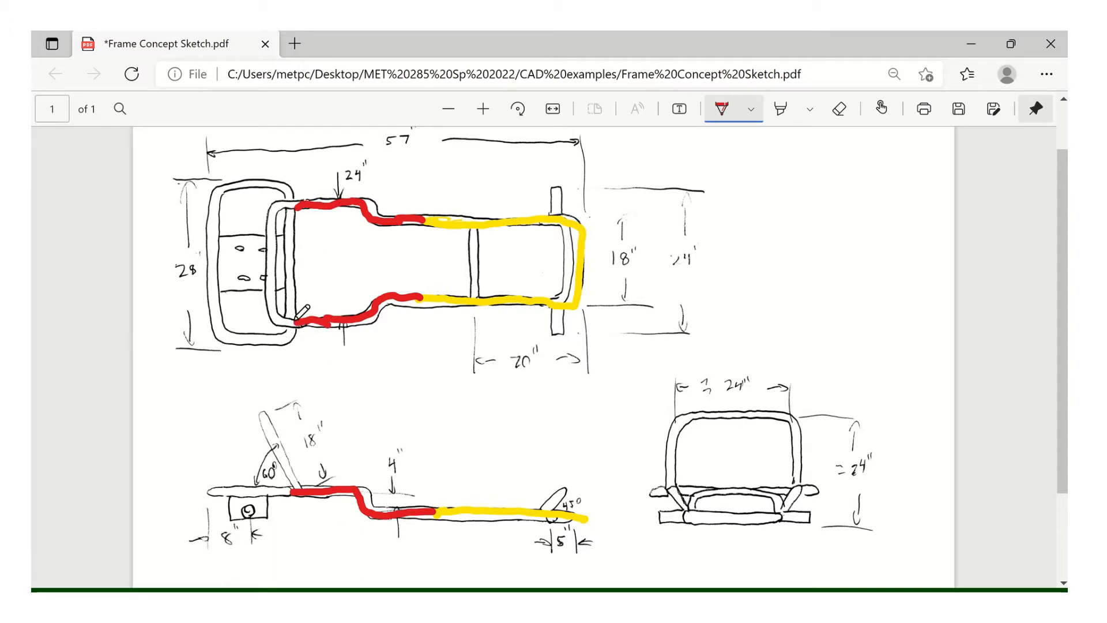
Switch to the empty Part1 in SOLIDWORKS and start a sketch on the Front Plane
{"action": "left_click", "coordinate": [556, 597]}
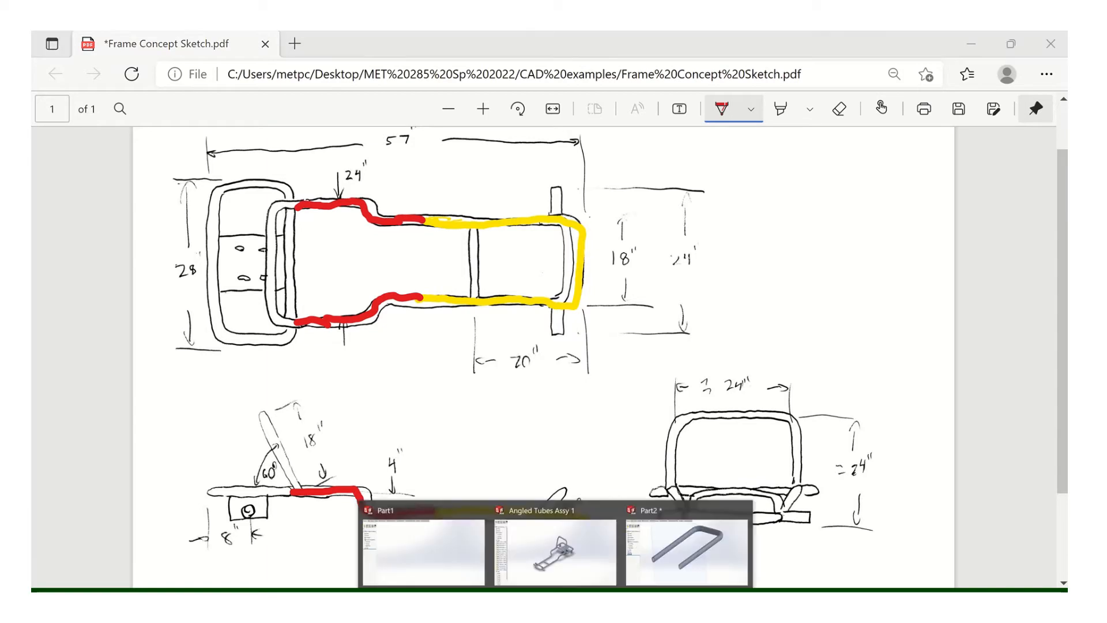
{"action": "left_click", "coordinate": [465, 551]}
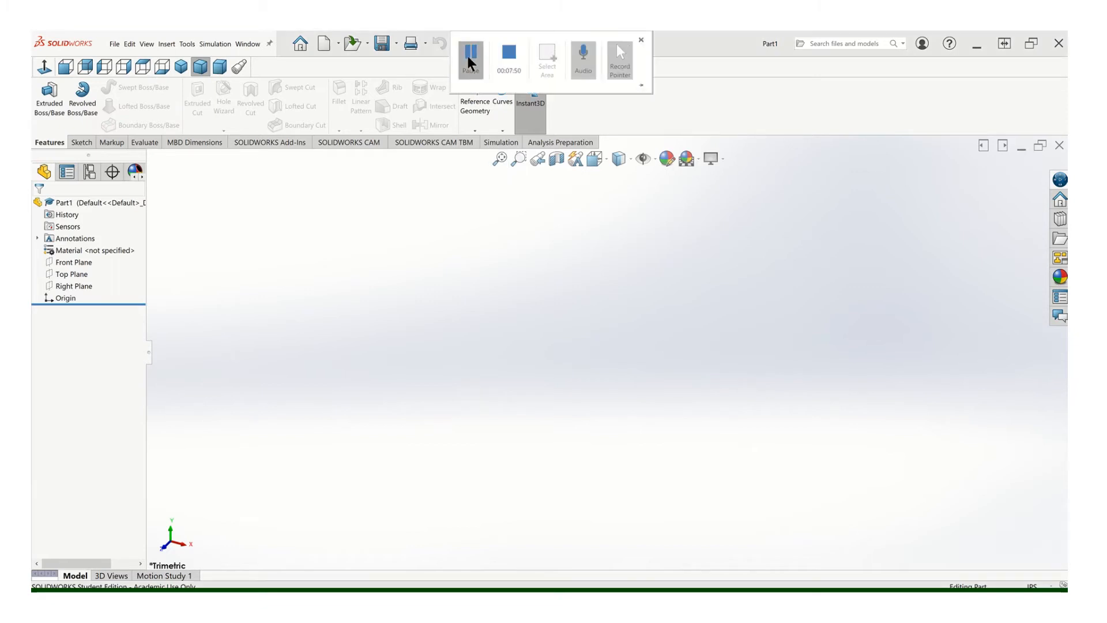
{"action": "left_click", "coordinate": [81, 142]}
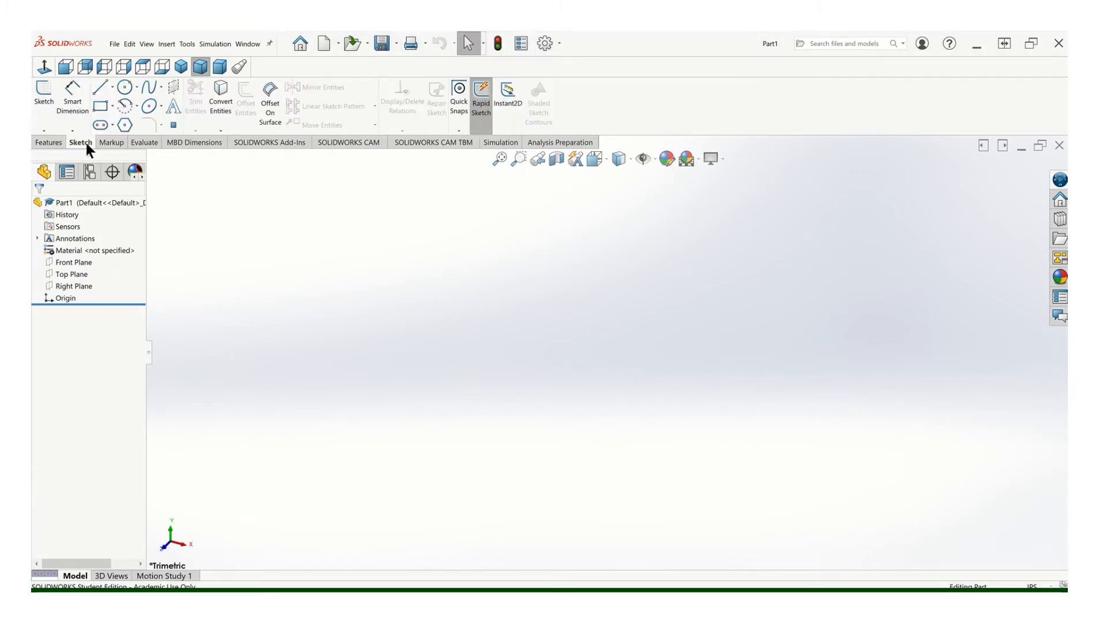
{"action": "left_click", "coordinate": [45, 98]}
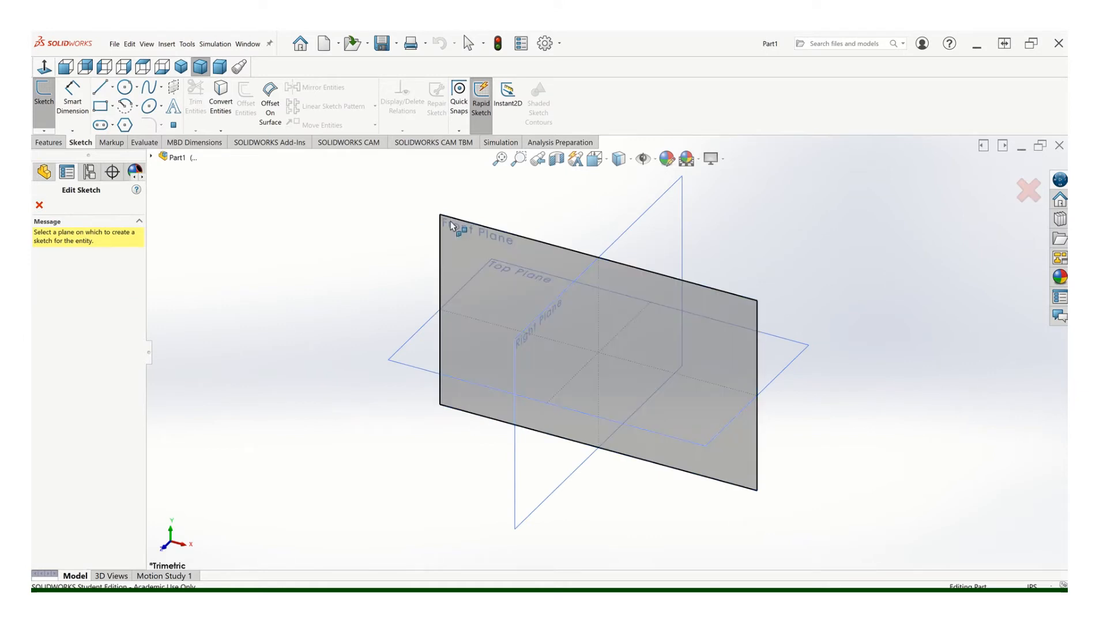
{"action": "left_click", "coordinate": [450, 220]}
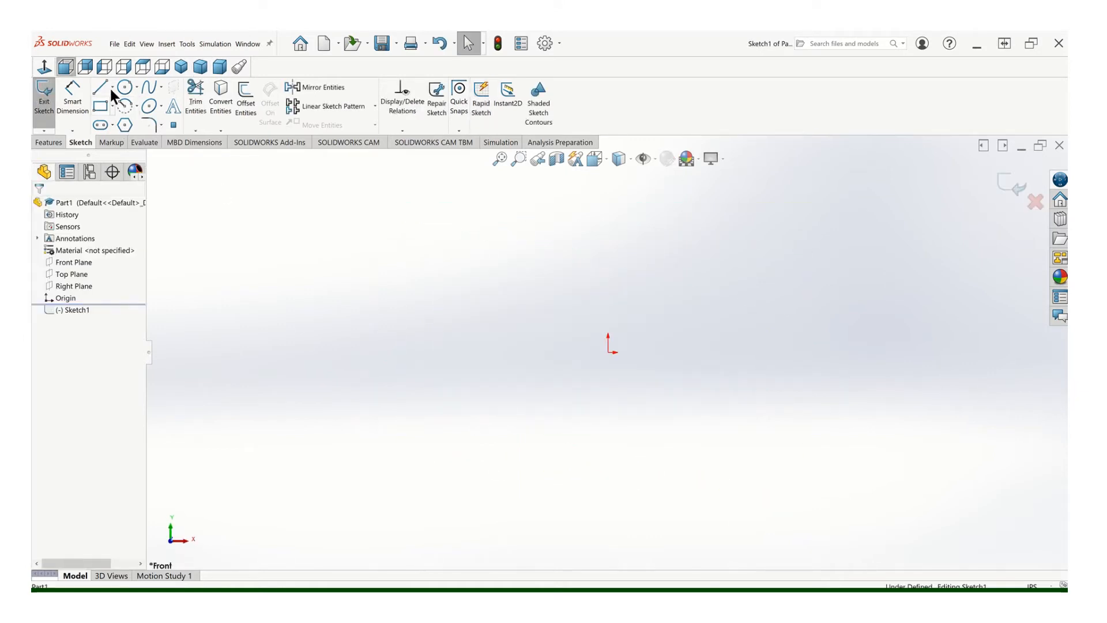
Sketch a vertical line through the origin and a horizontal line about 3.2 in long running right from its lower end
{"action": "left_click", "coordinate": [137, 88]}
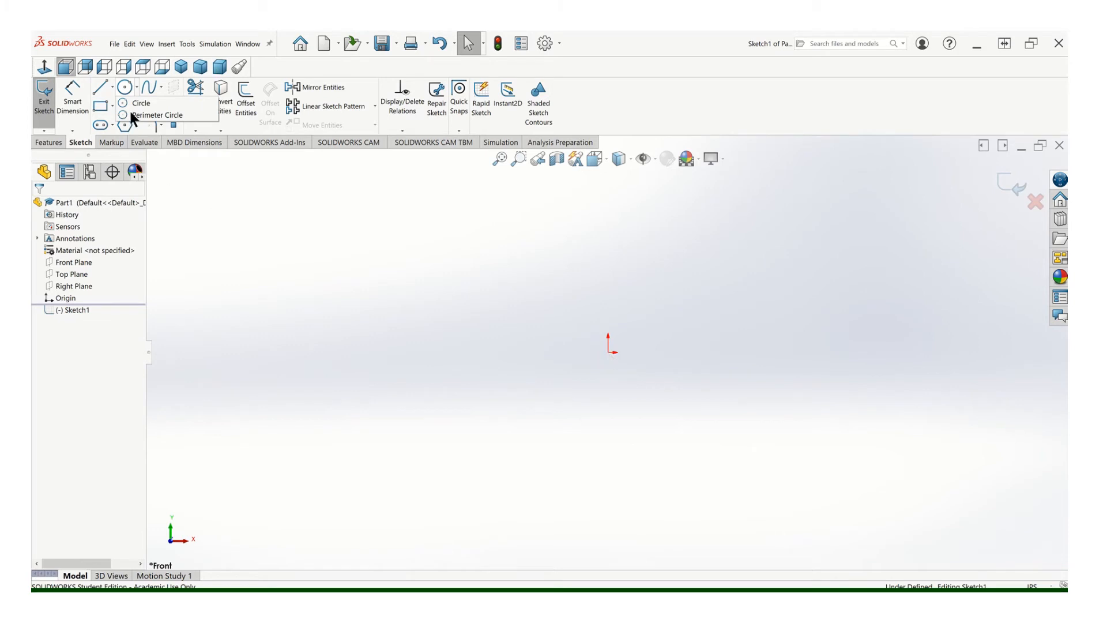
{"action": "left_click", "coordinate": [100, 87]}
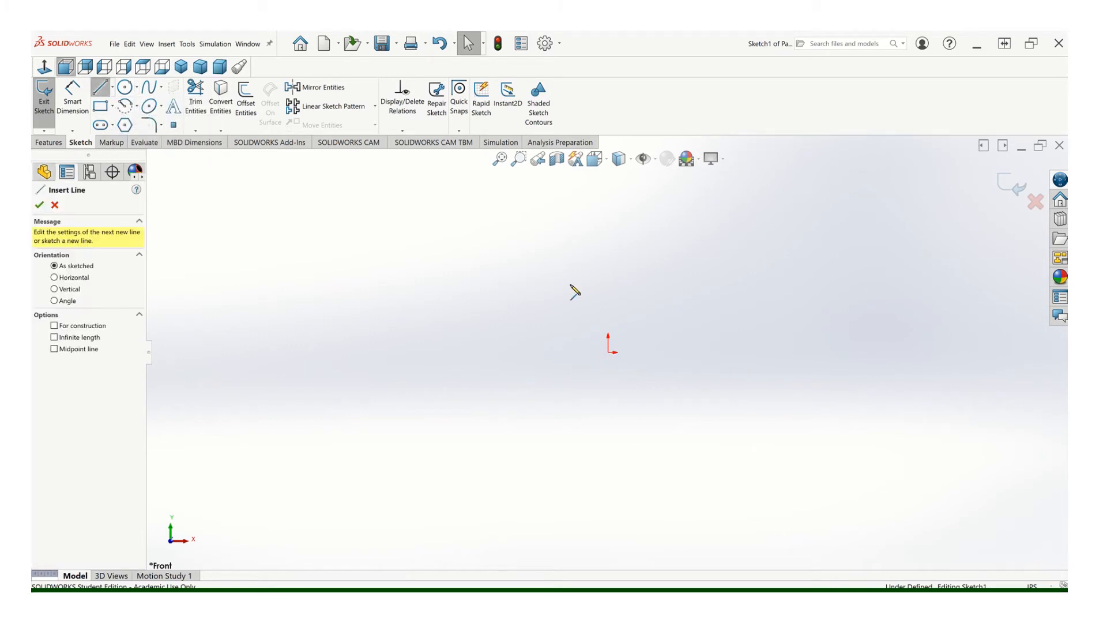
{"action": "left_click", "coordinate": [608, 287]}
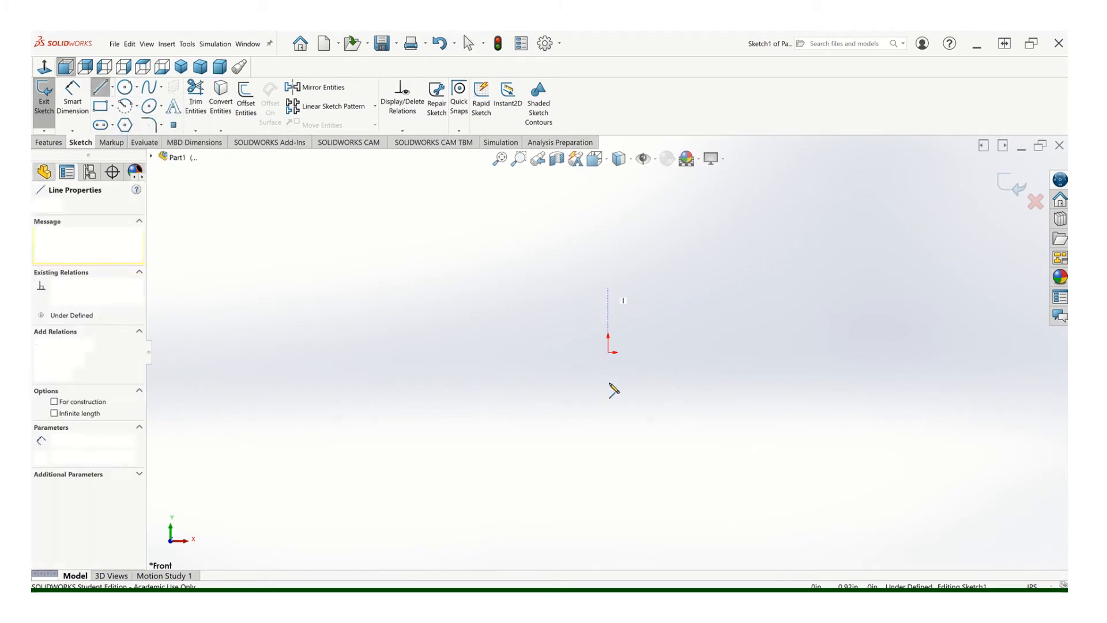
{"action": "left_click", "coordinate": [608, 420]}
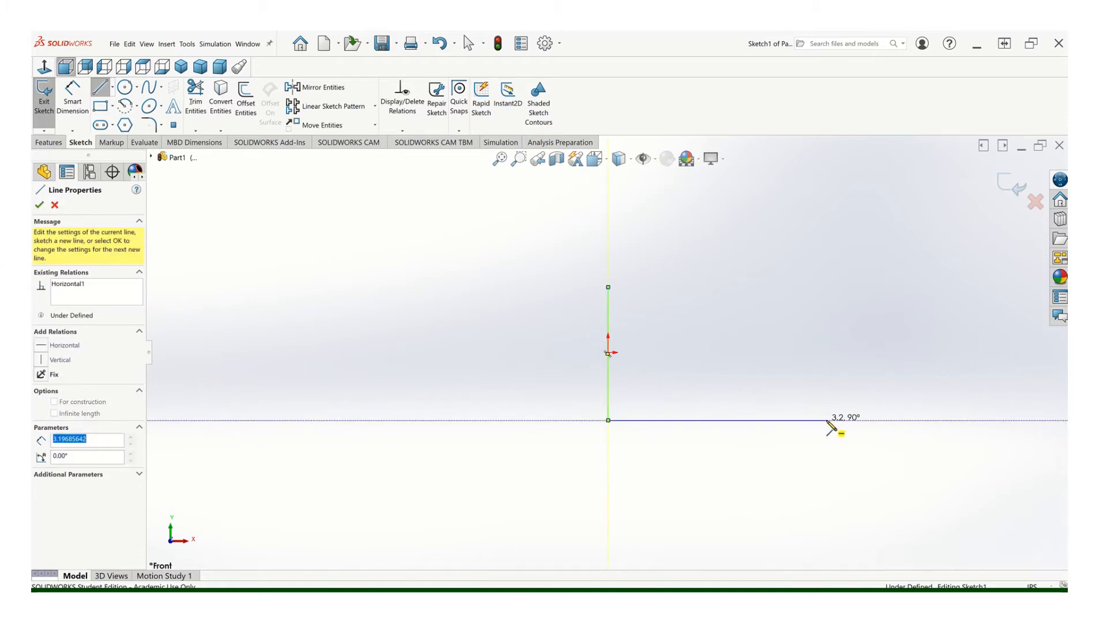
{"action": "double_click", "coordinate": [831, 421]}
Sketch a horizontal line leftward from the vertical line's upper end and stretch it to about 2.95 in long
{"action": "left_click", "coordinate": [99, 89]}
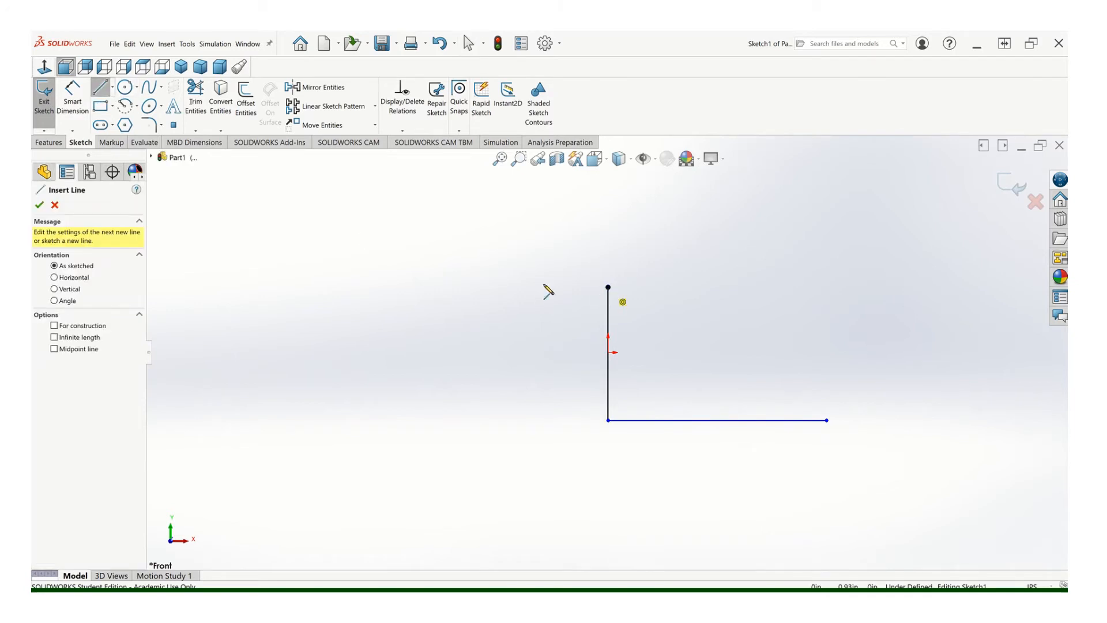
{"action": "left_click_drag", "start_coordinate": [608, 287], "coordinate": [588, 288]}
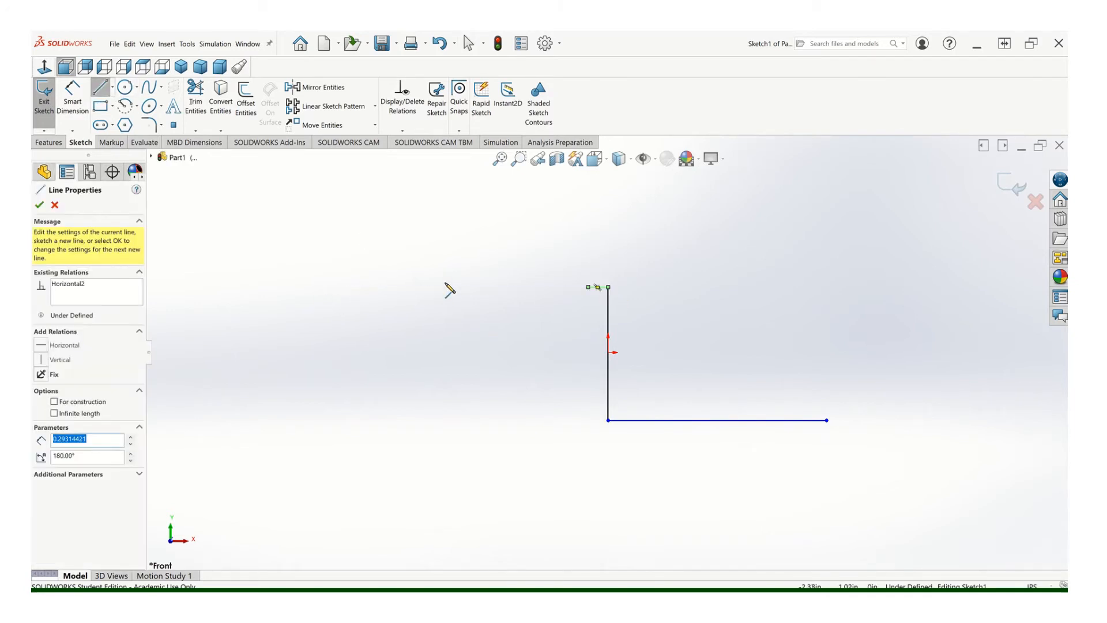
{"action": "key", "text": "Escape"}
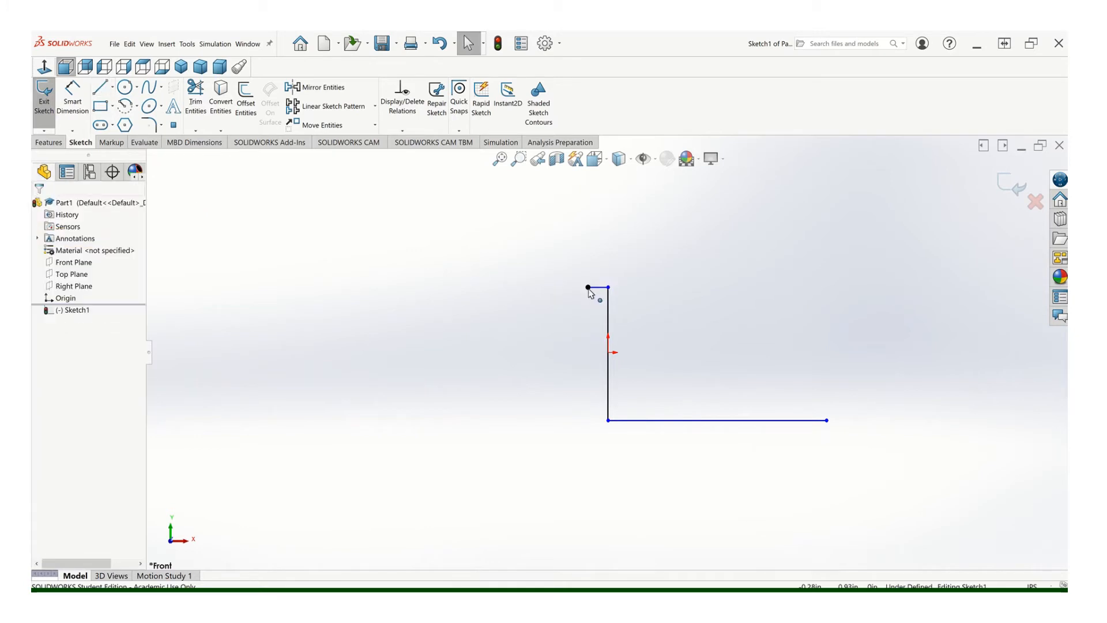
{"action": "left_click_drag", "start_coordinate": [589, 287], "coordinate": [407, 289]}
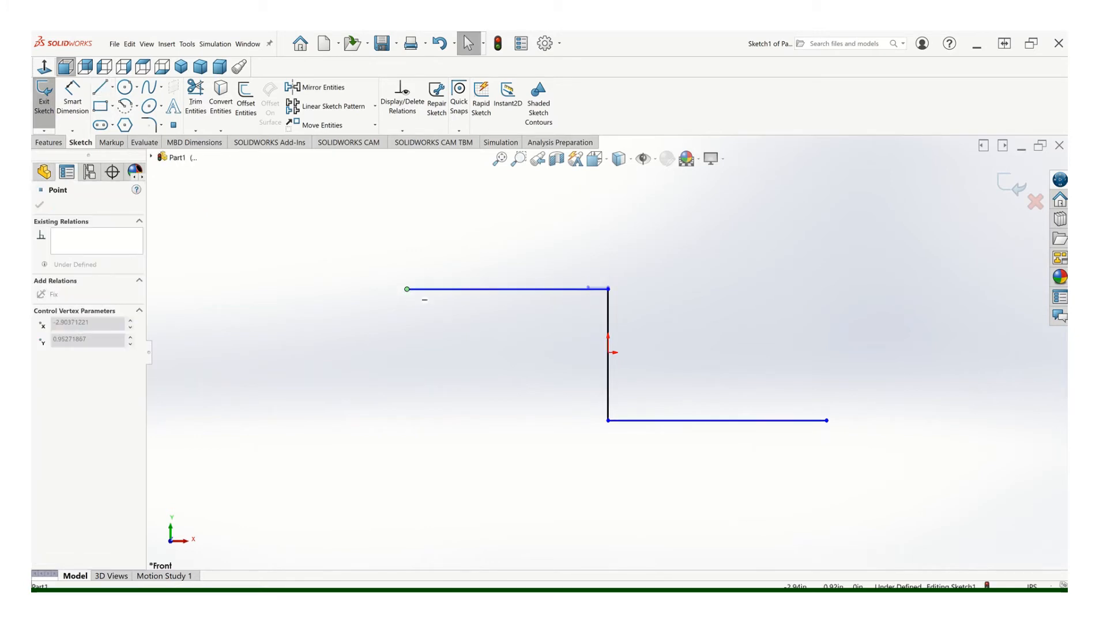
{"action": "left_click", "coordinate": [328, 249]}
Dimension the upper horizontal line to 12 in and the lower horizontal line to 18 in
{"action": "left_click", "coordinate": [73, 97]}
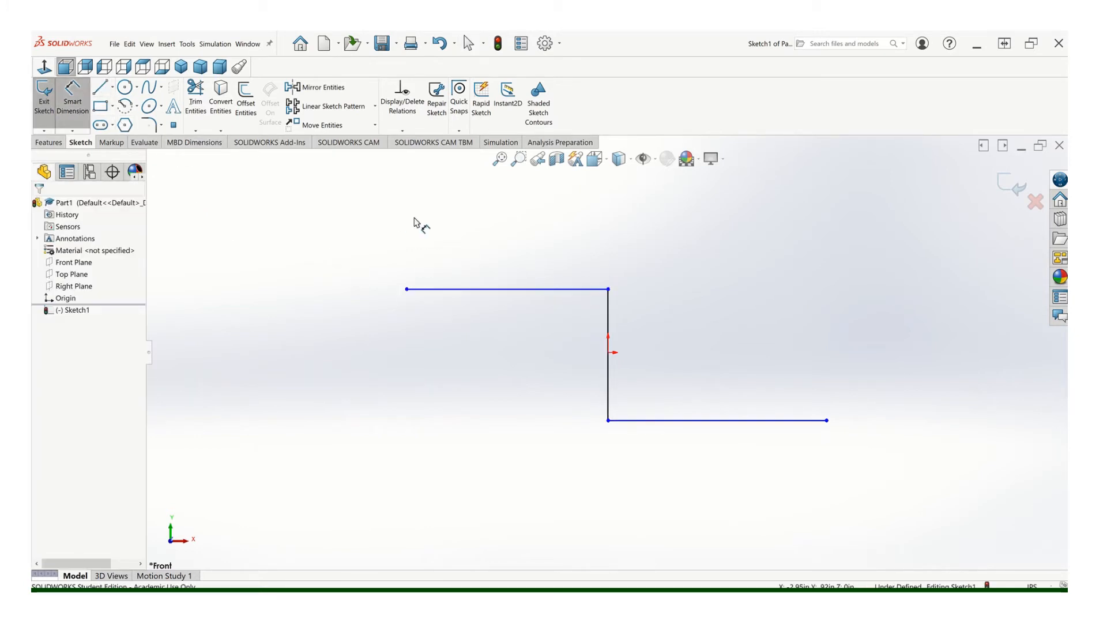
{"action": "left_click", "coordinate": [511, 289]}
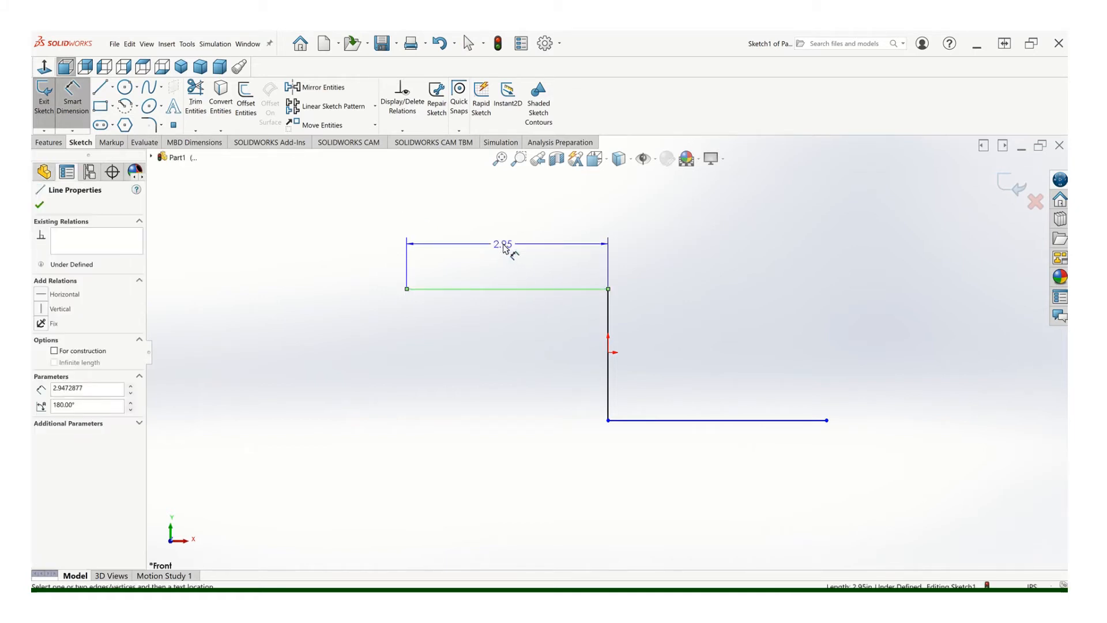
{"action": "left_click", "coordinate": [506, 247]}
{"action": "type", "text": "12"}
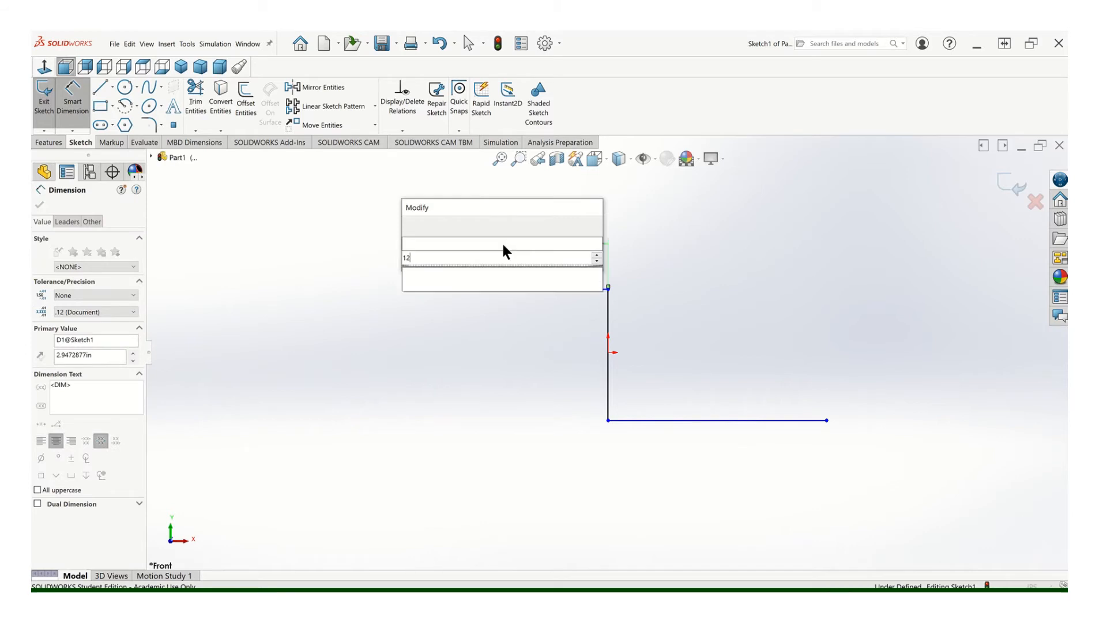
{"action": "key", "text": "Return"}
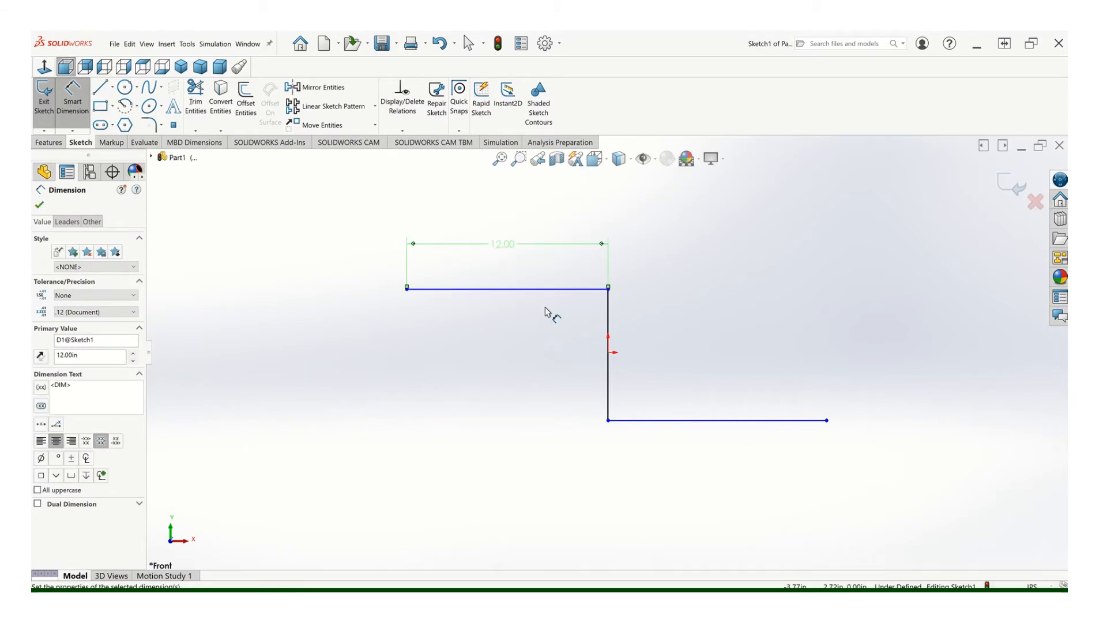
{"action": "left_click", "coordinate": [714, 421]}
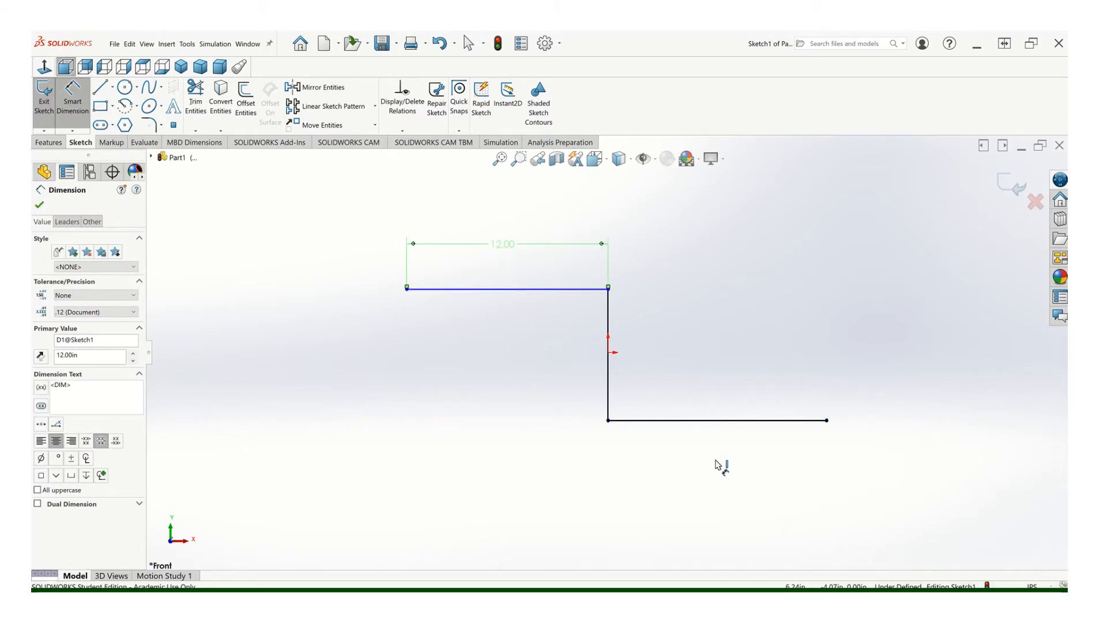
{"action": "left_click", "coordinate": [722, 479]}
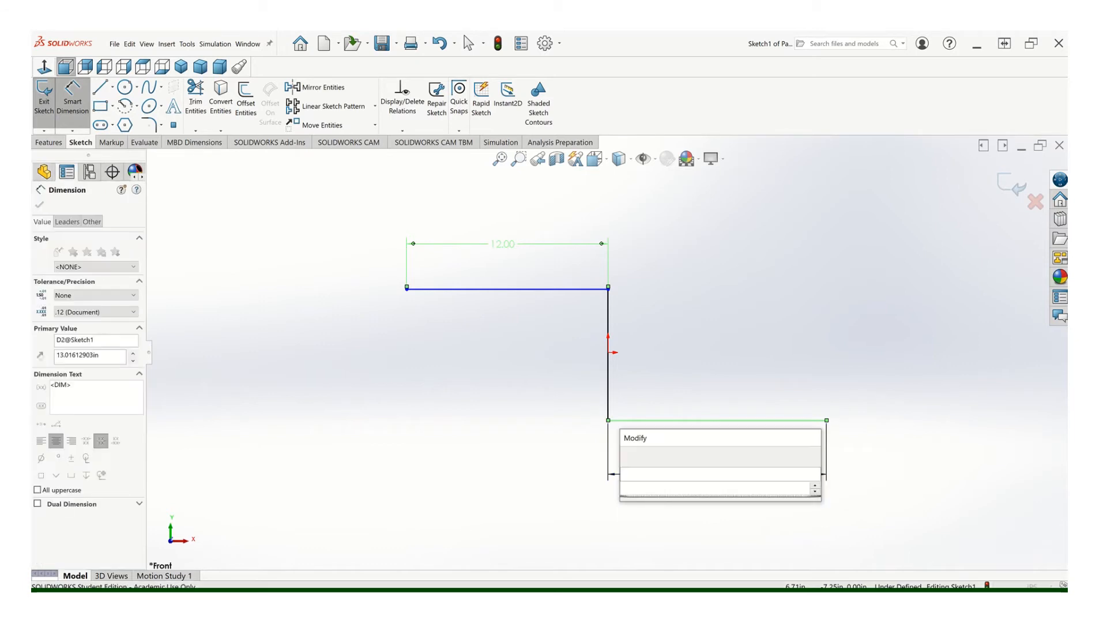
{"action": "type", "text": "18"}
{"action": "key", "text": "Return"}
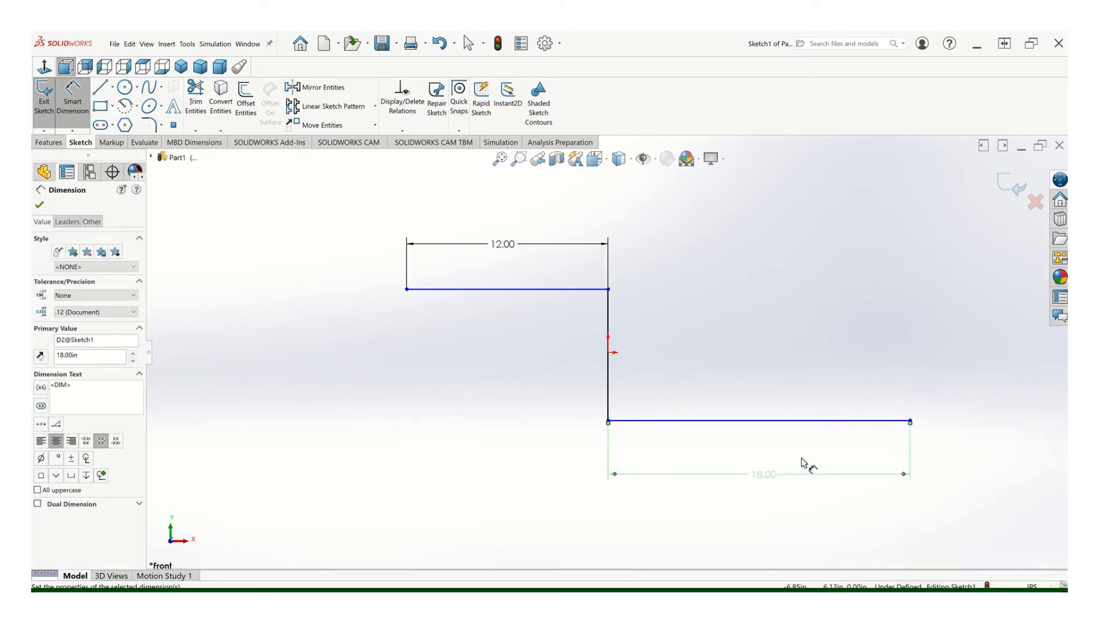
Dimension the vertical line to 7 in and the distance from the upper horizontal line to the origin to 3.5 in
{"action": "left_click", "coordinate": [609, 375]}
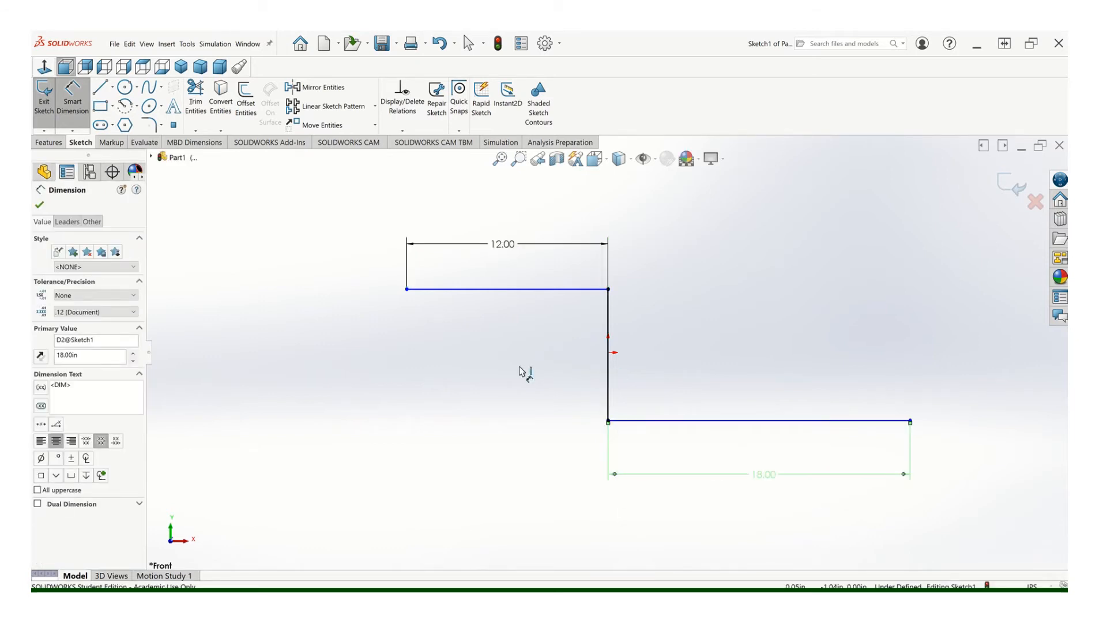
{"action": "left_click", "coordinate": [481, 368]}
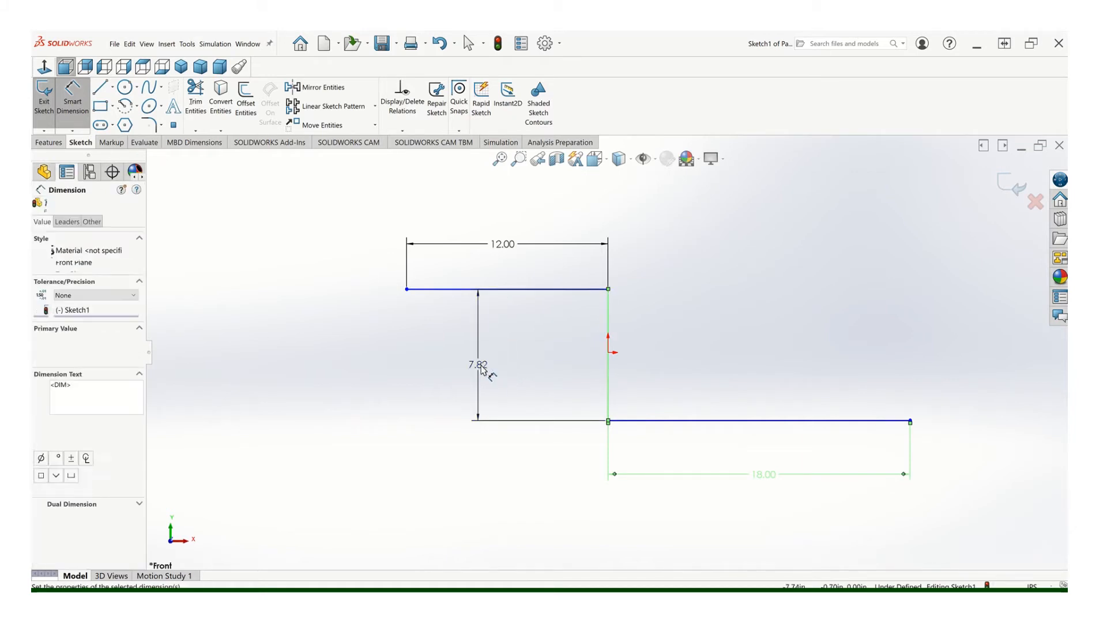
{"action": "type", "text": "7"}
{"action": "key", "text": "Return"}
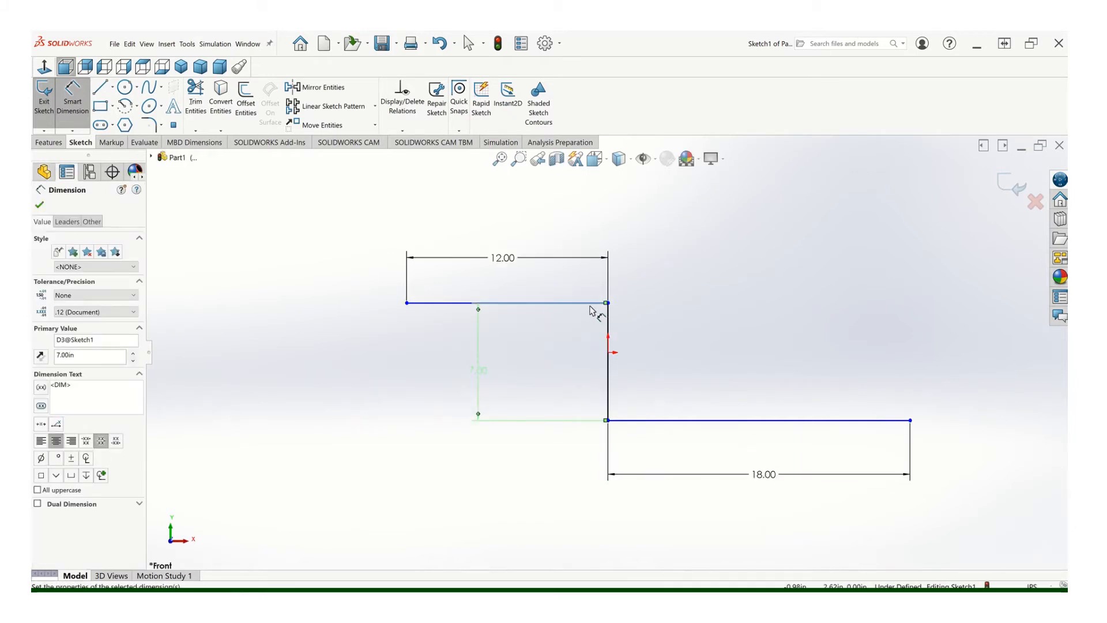
{"action": "left_click_drag", "start_coordinate": [594, 304], "coordinate": [613, 358]}
{"action": "left_click", "coordinate": [609, 353]}
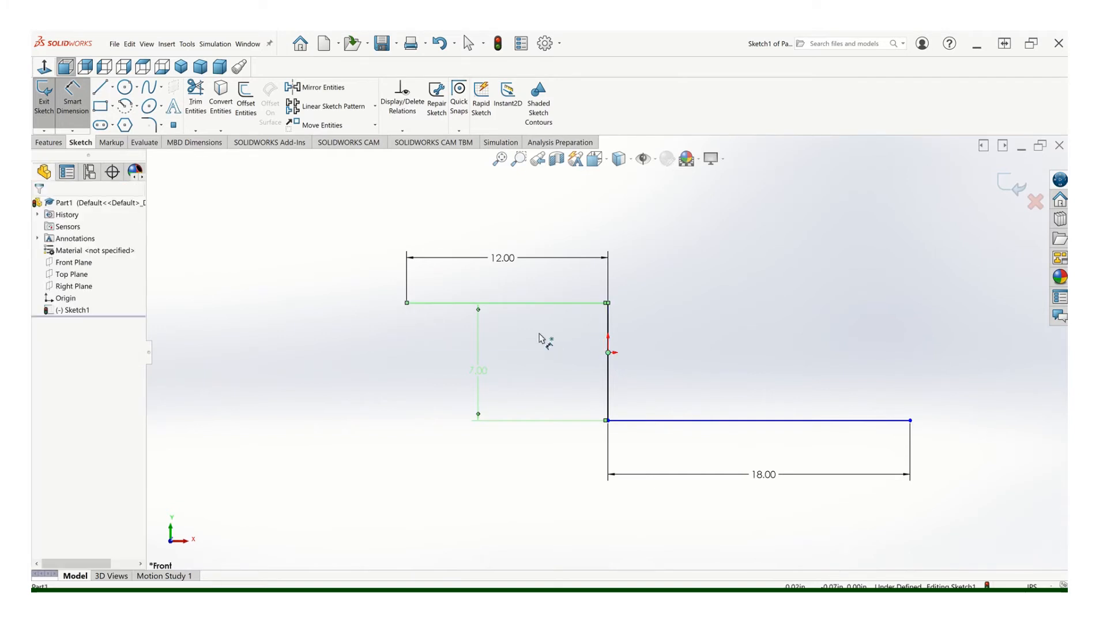
{"action": "left_click", "coordinate": [527, 334]}
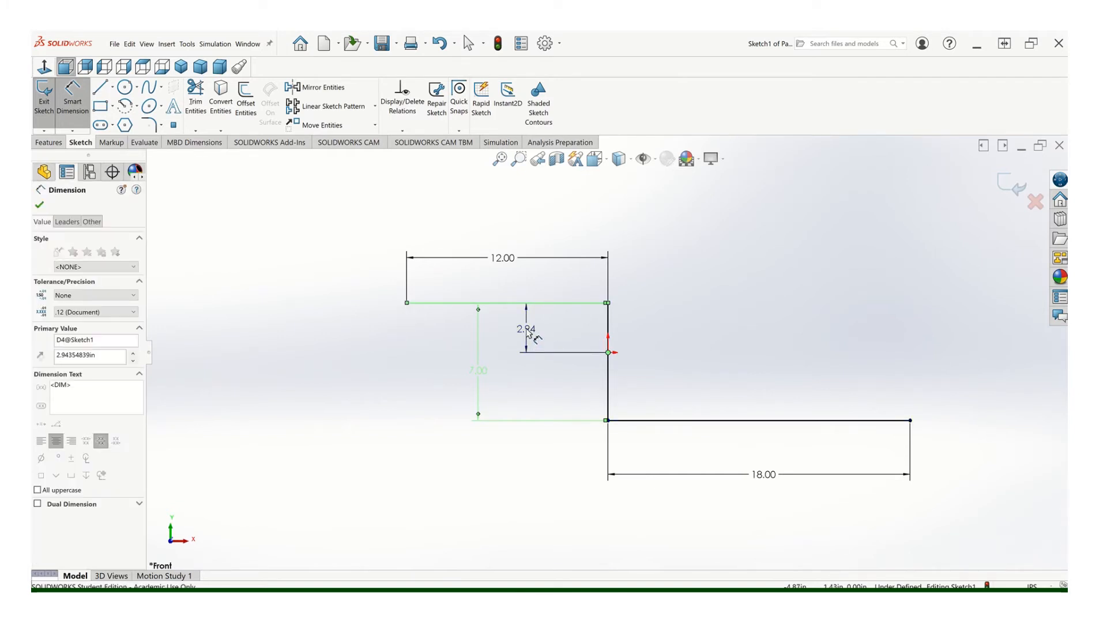
{"action": "type", "text": "3.5"}
{"action": "key", "text": "Return"}
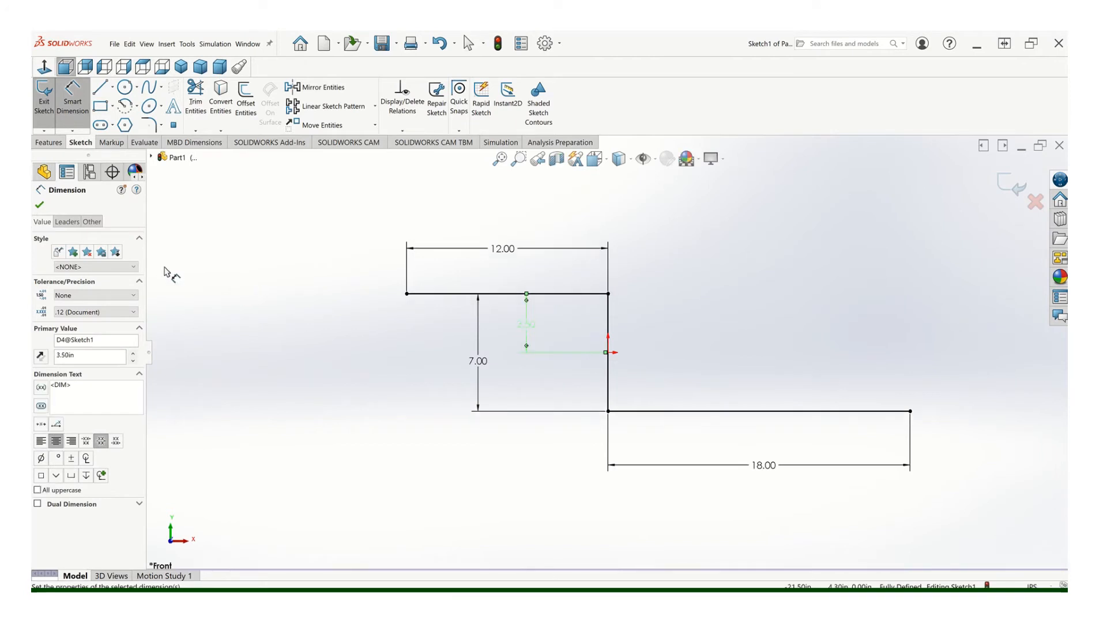
{"action": "left_click", "coordinate": [39, 206]}
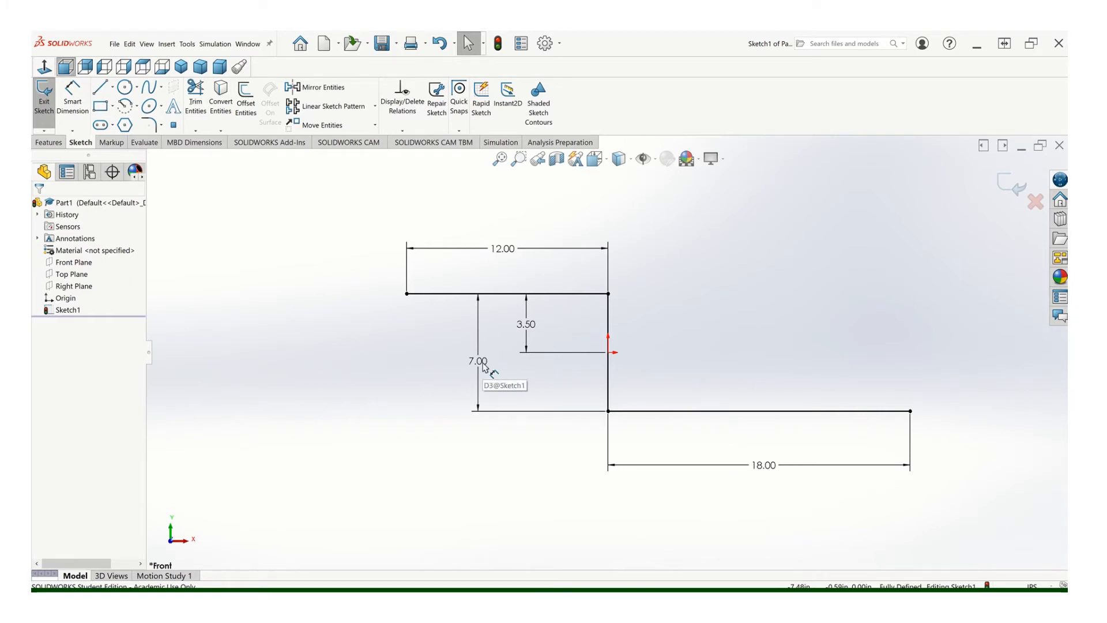
Round both corners of the Z-shaped path with 3 in sketch fillets and exit the sketch
{"action": "left_click", "coordinate": [149, 125]}
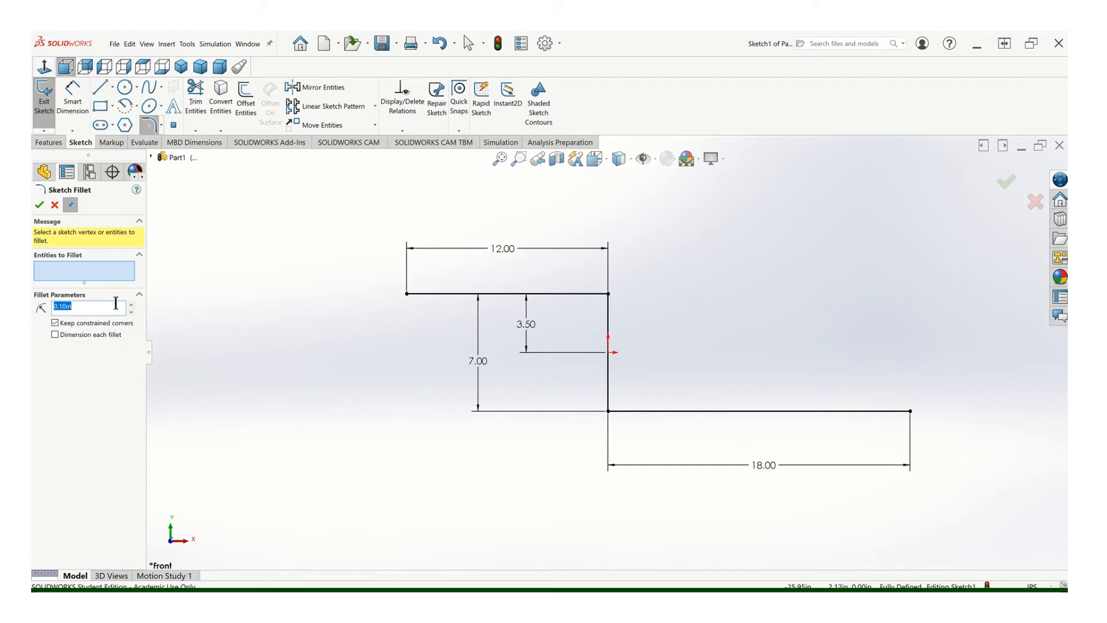
{"action": "type", "text": "3"}
{"action": "left_click", "coordinate": [573, 295]}
{"action": "left_click", "coordinate": [608, 326]}
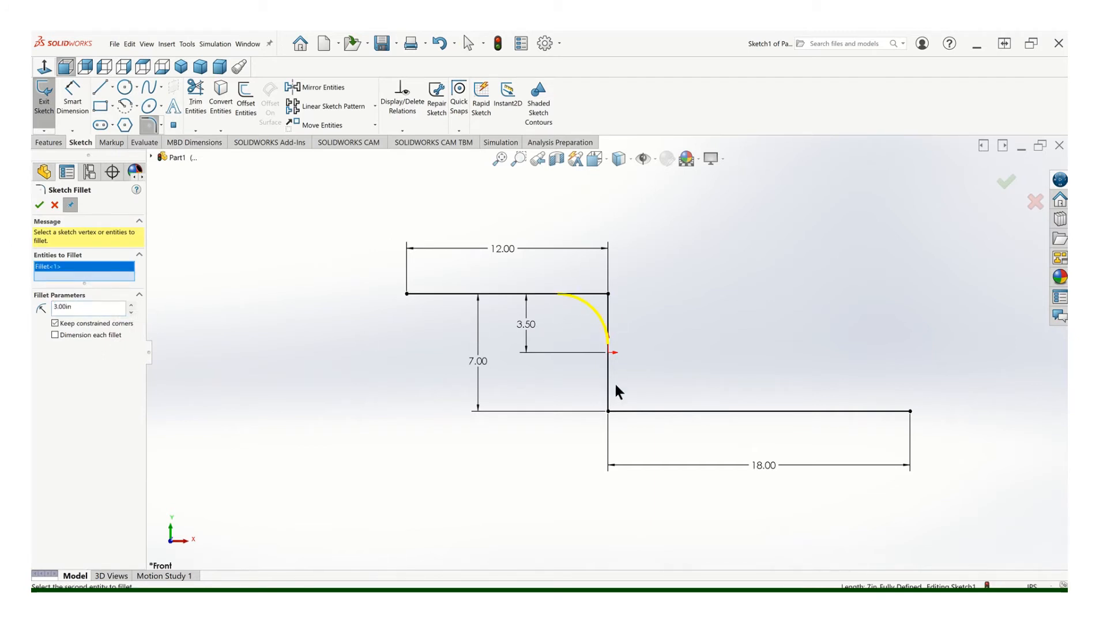
{"action": "left_click", "coordinate": [634, 411]}
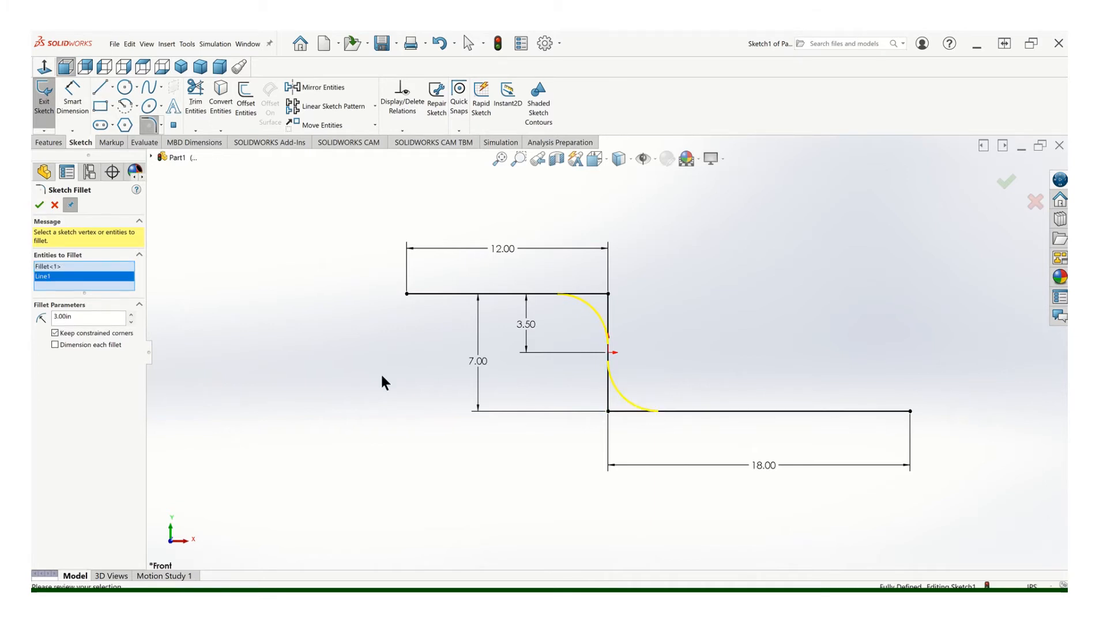
{"action": "left_click", "coordinate": [39, 205]}
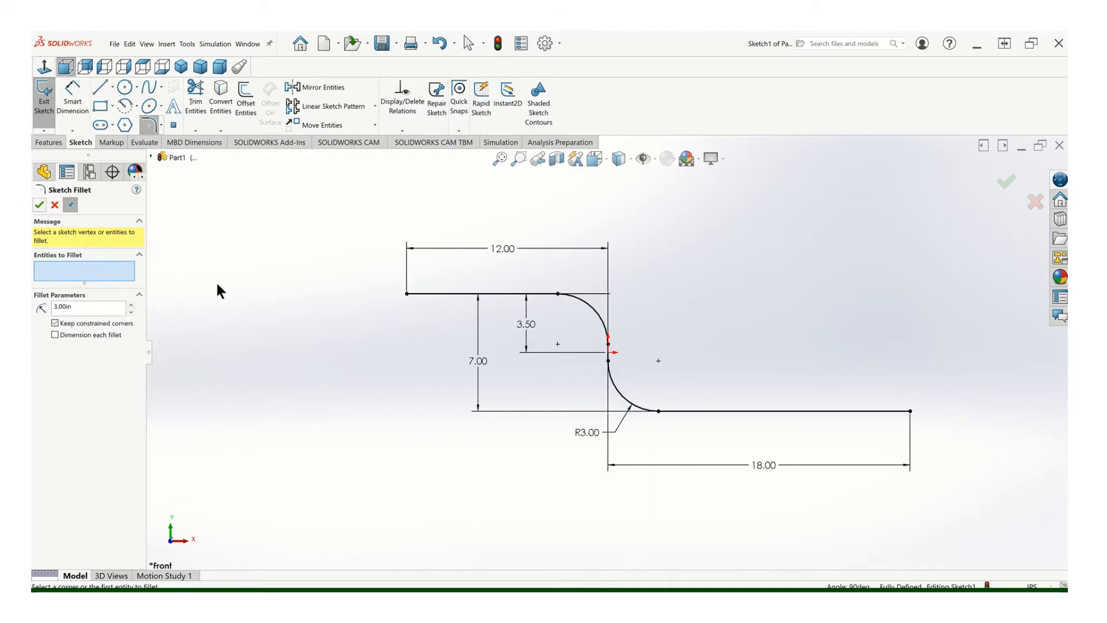
{"action": "left_click", "coordinate": [36, 202]}
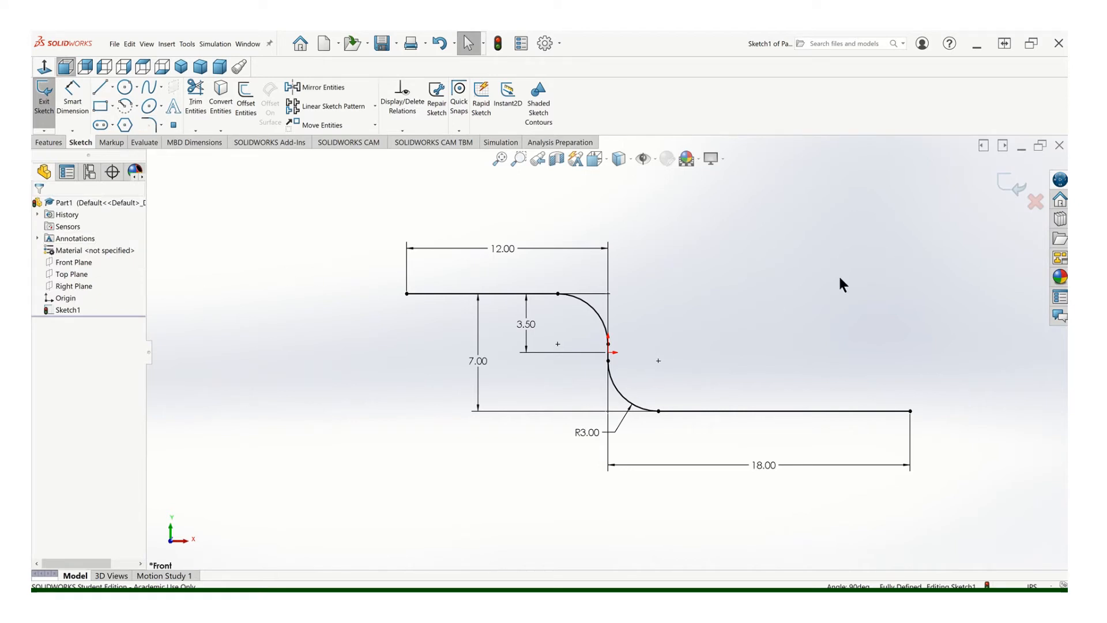
{"action": "left_click", "coordinate": [1003, 183]}
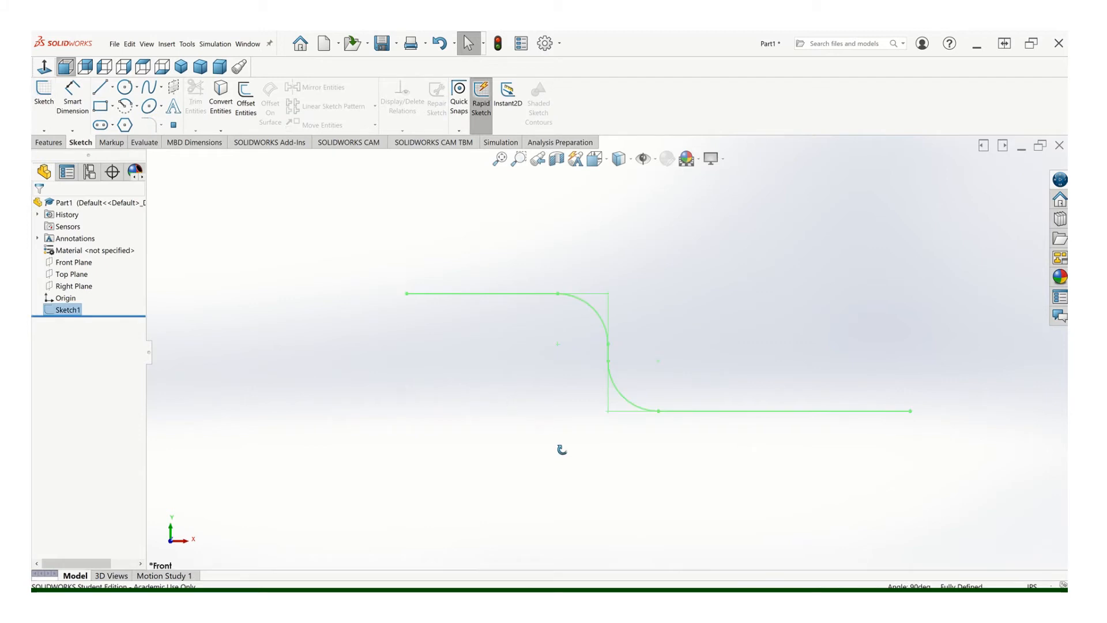
Create a reference plane through the free end of the 12 in line, perpendicular to that line, and start a sketch on it
{"action": "mouse_move", "coordinate": [564, 447]}
{"action": "middle_mouse_down"}
{"action": "mouse_move", "coordinate": [573, 474]}
{"action": "mouse_move", "coordinate": [496, 455]}
{"action": "middle_mouse_up"}
{"action": "scroll", "coordinate": [192, 222], "scroll_direction": "up", "scroll_amount": 1}
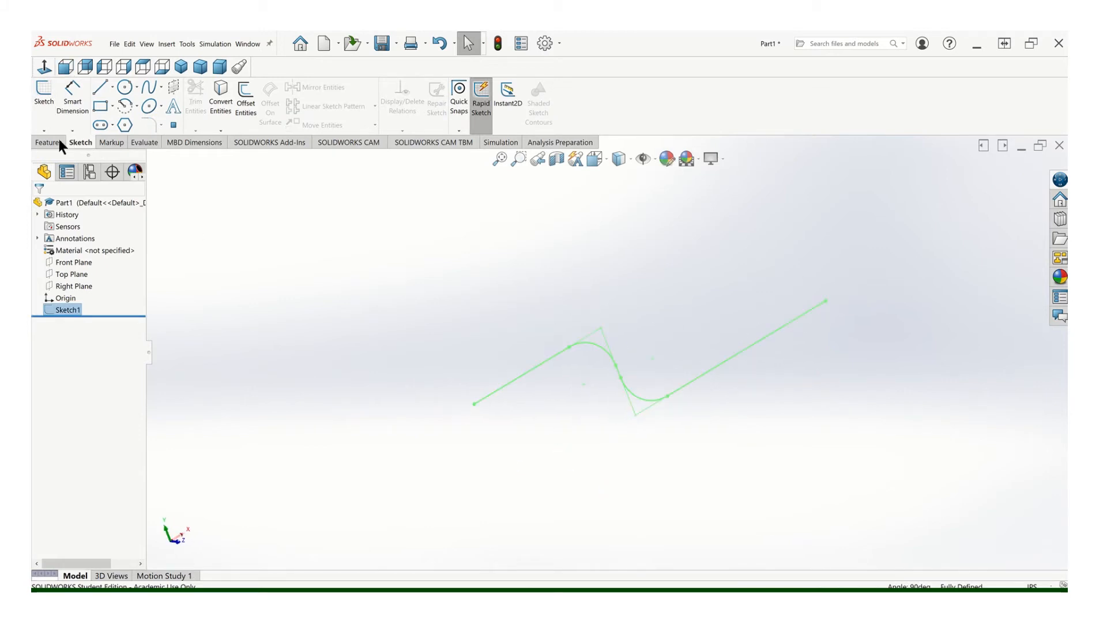
{"action": "left_click", "coordinate": [48, 144]}
{"action": "left_click", "coordinate": [462, 129]}
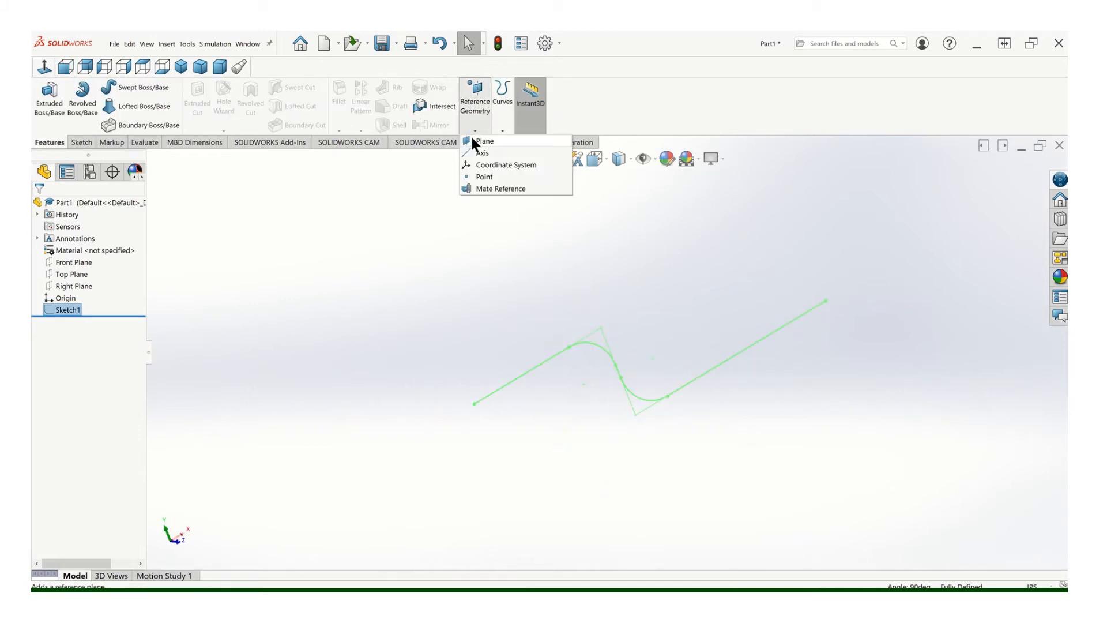
{"action": "left_click", "coordinate": [482, 142]}
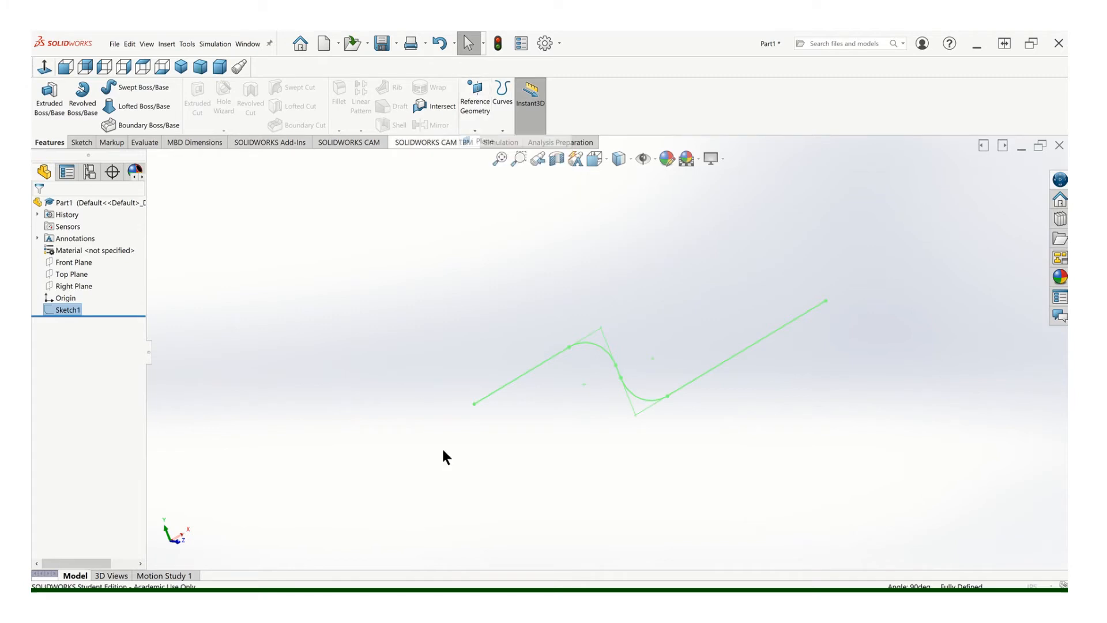
{"action": "left_click", "coordinate": [476, 404]}
{"action": "left_click", "coordinate": [504, 390]}
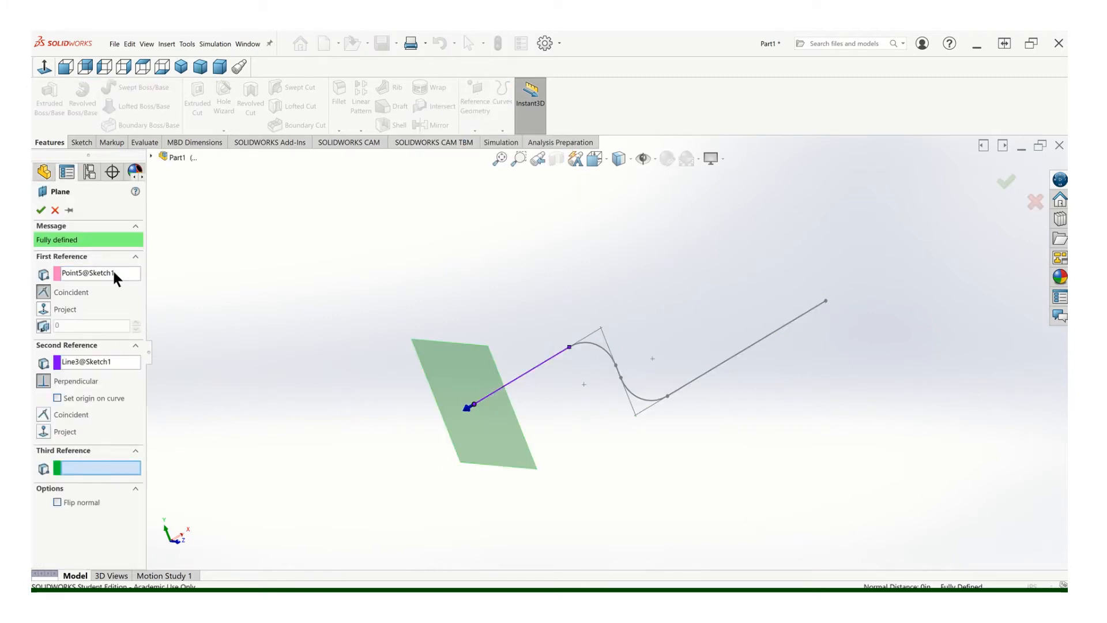
{"action": "left_click", "coordinate": [41, 211]}
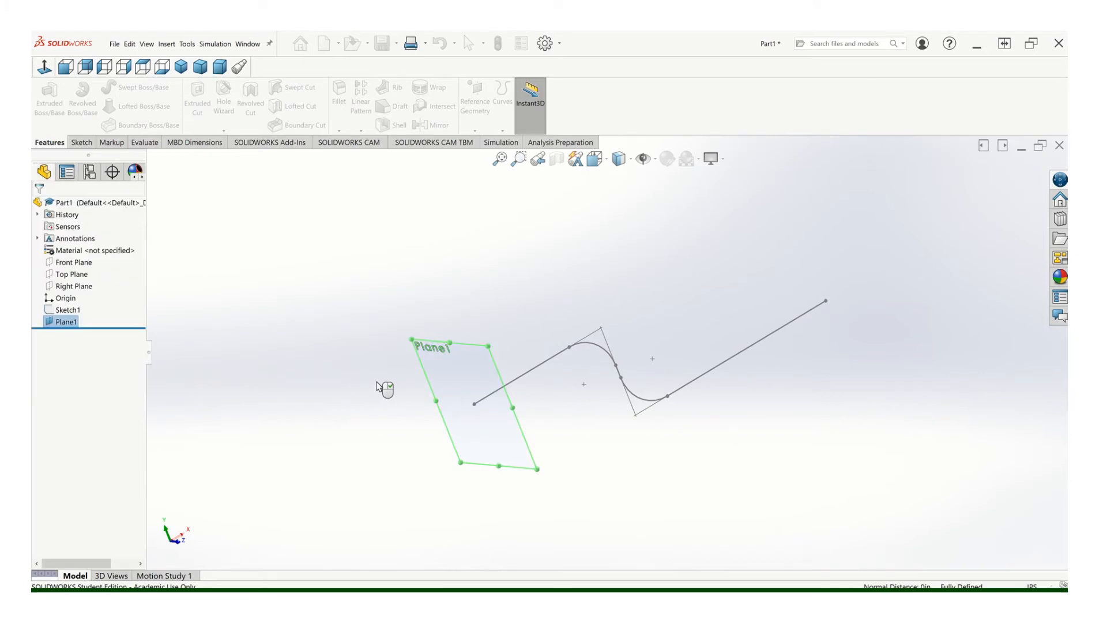
{"action": "left_click", "coordinate": [76, 141]}
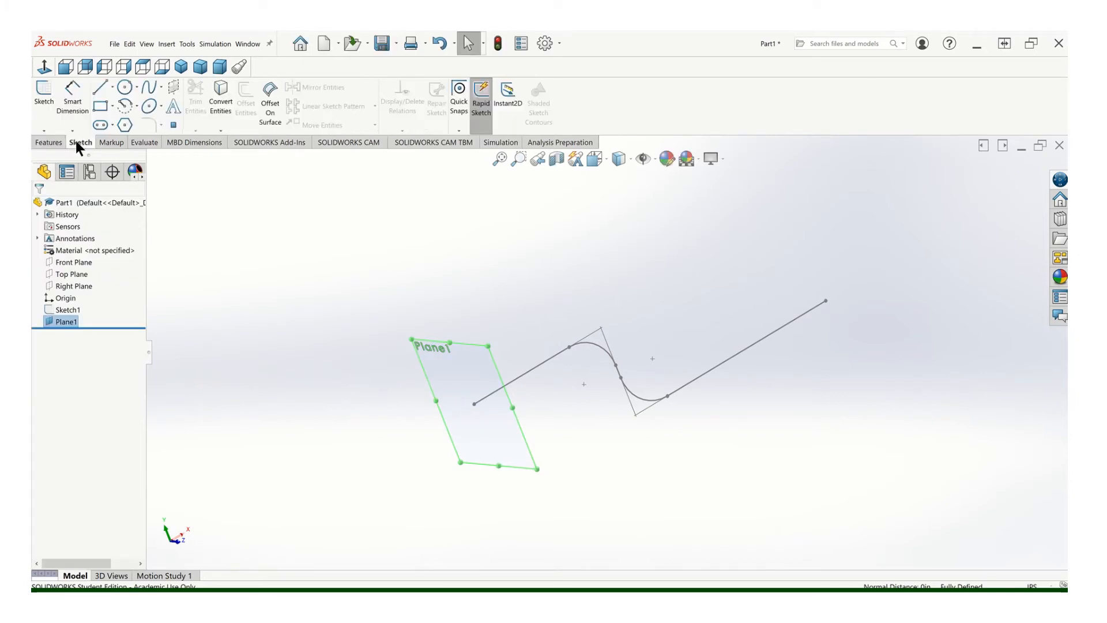
{"action": "left_click", "coordinate": [50, 96]}
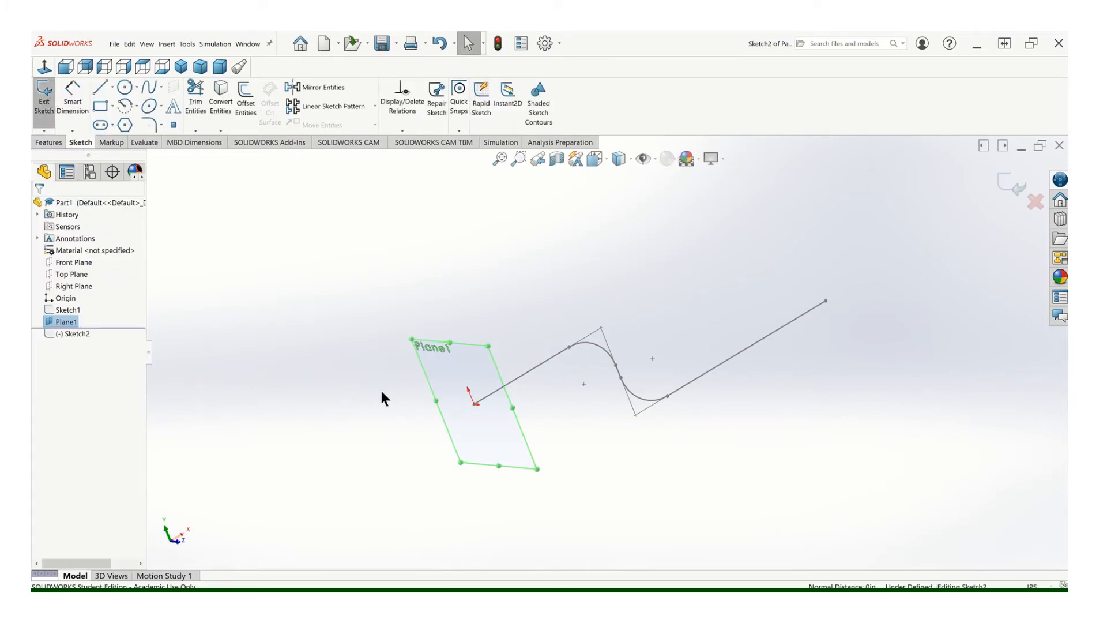
Sketch two concentric circles centred on the path's free end, with radii of about 2.4 in and 1.7 in
{"action": "left_click", "coordinate": [126, 90]}
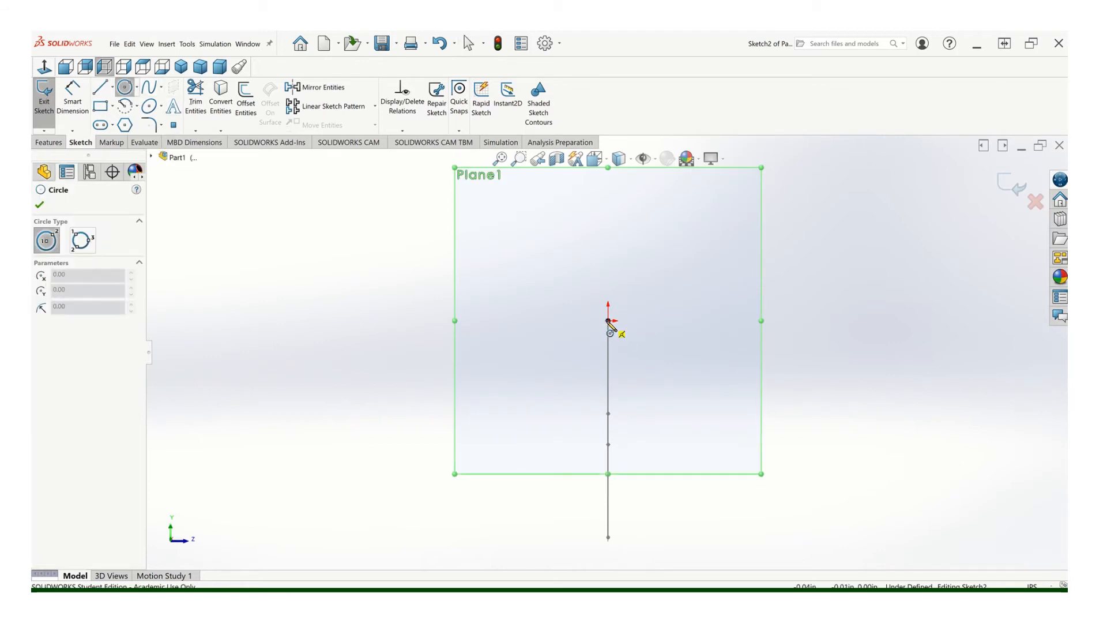
{"action": "left_click", "coordinate": [608, 321]}
{"action": "left_click", "coordinate": [683, 321]}
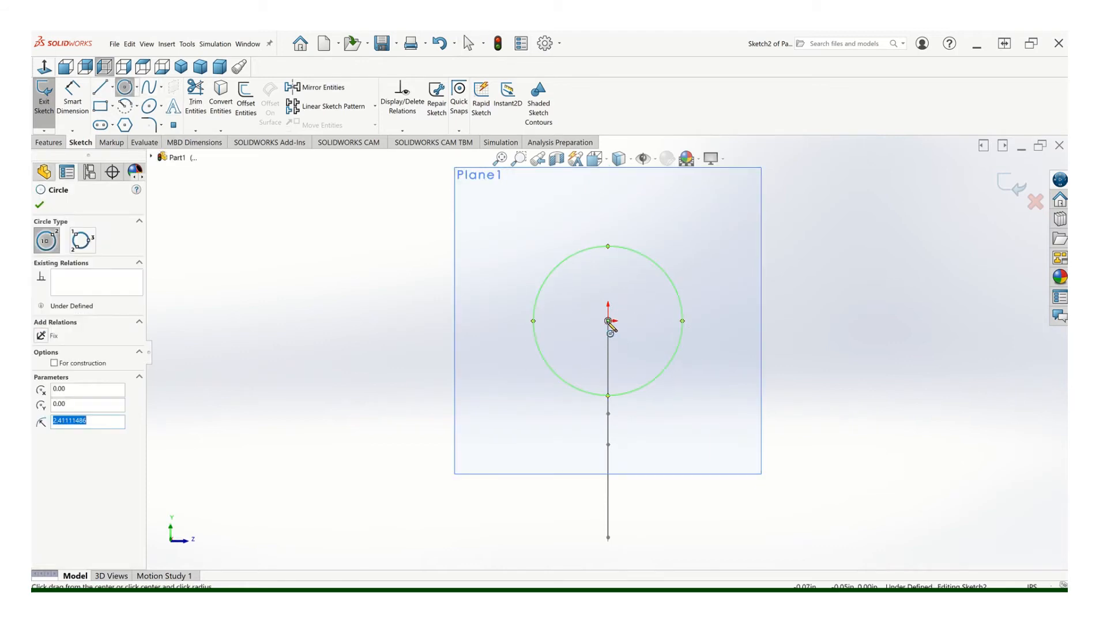
{"action": "left_click", "coordinate": [609, 321]}
{"action": "left_click", "coordinate": [661, 321]}
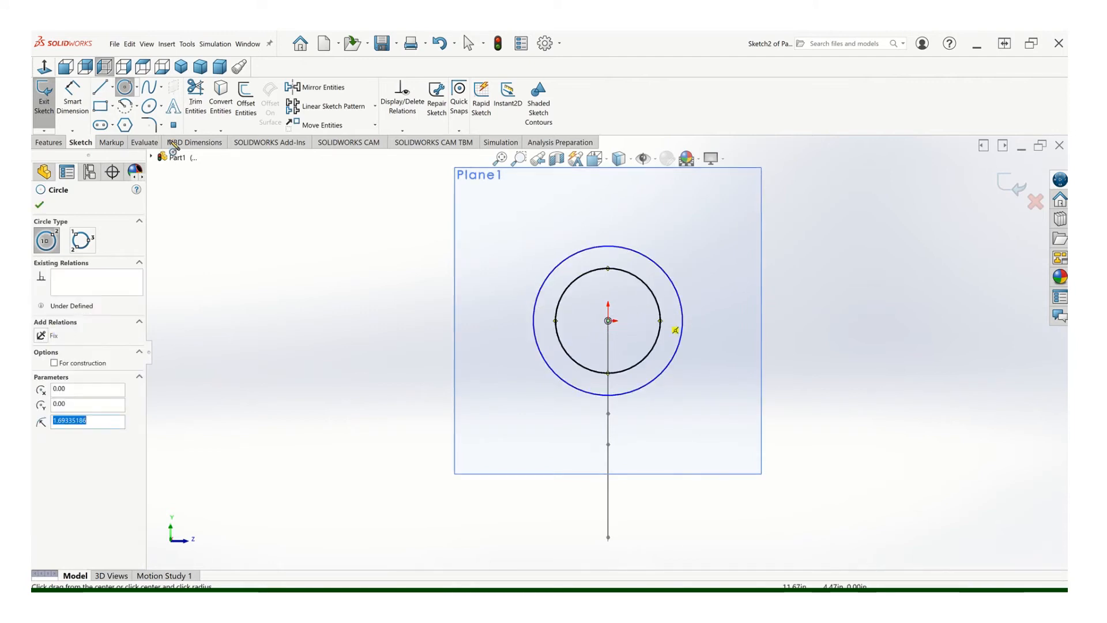
Dimension the outer circle to 2 in diameter and the inner circle to 1.75 in diameter, and exit the sketch
{"action": "left_click", "coordinate": [73, 92]}
{"action": "left_click", "coordinate": [648, 258]}
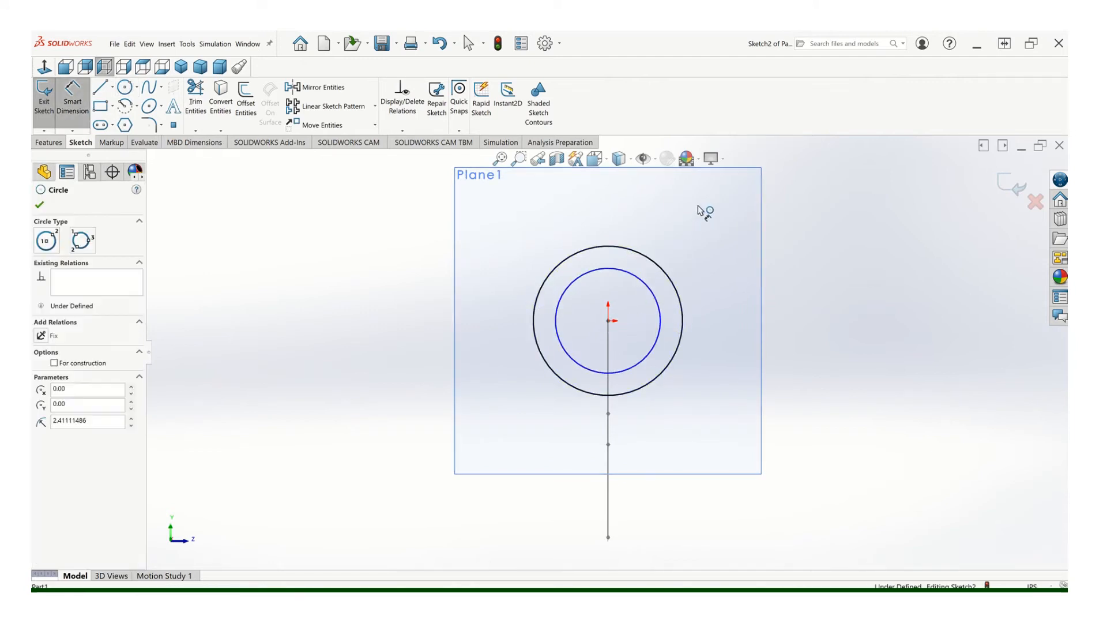
{"action": "left_click", "coordinate": [703, 205]}
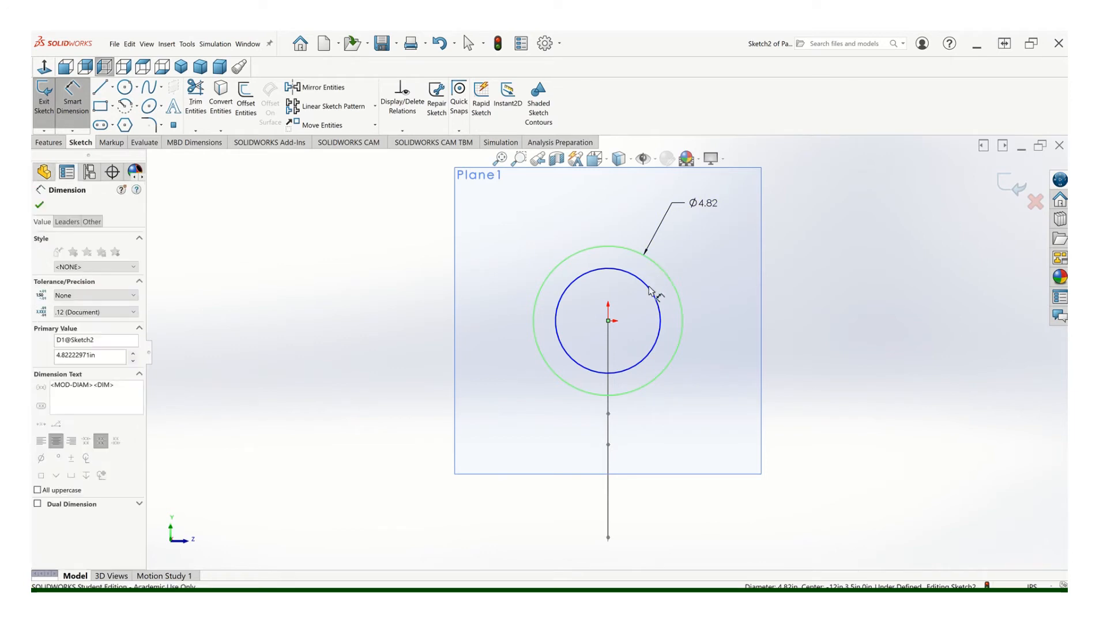
{"action": "type", "text": "2"}
{"action": "key", "text": "Return"}
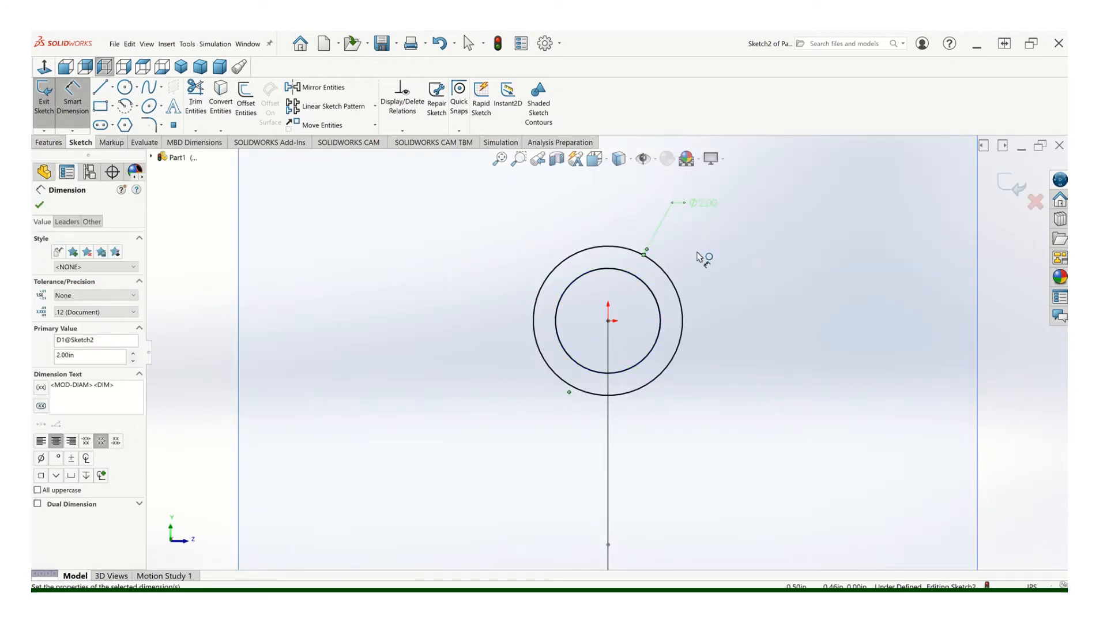
{"action": "left_click", "coordinate": [644, 281]}
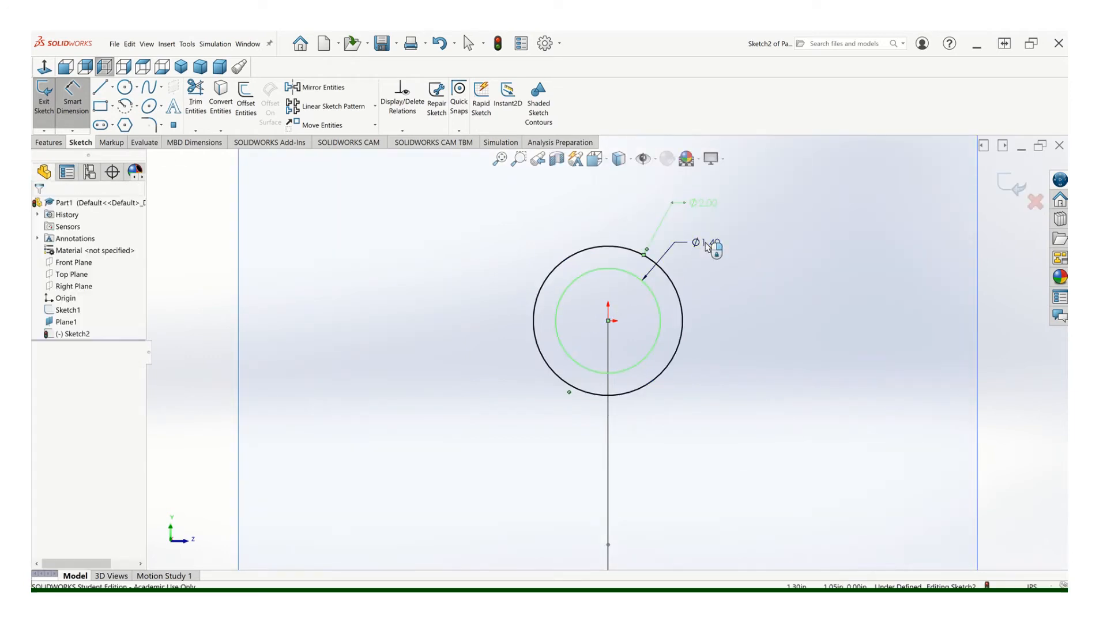
{"action": "left_click", "coordinate": [708, 245]}
{"action": "type", "text": "1.75"}
{"action": "key", "text": "Return"}
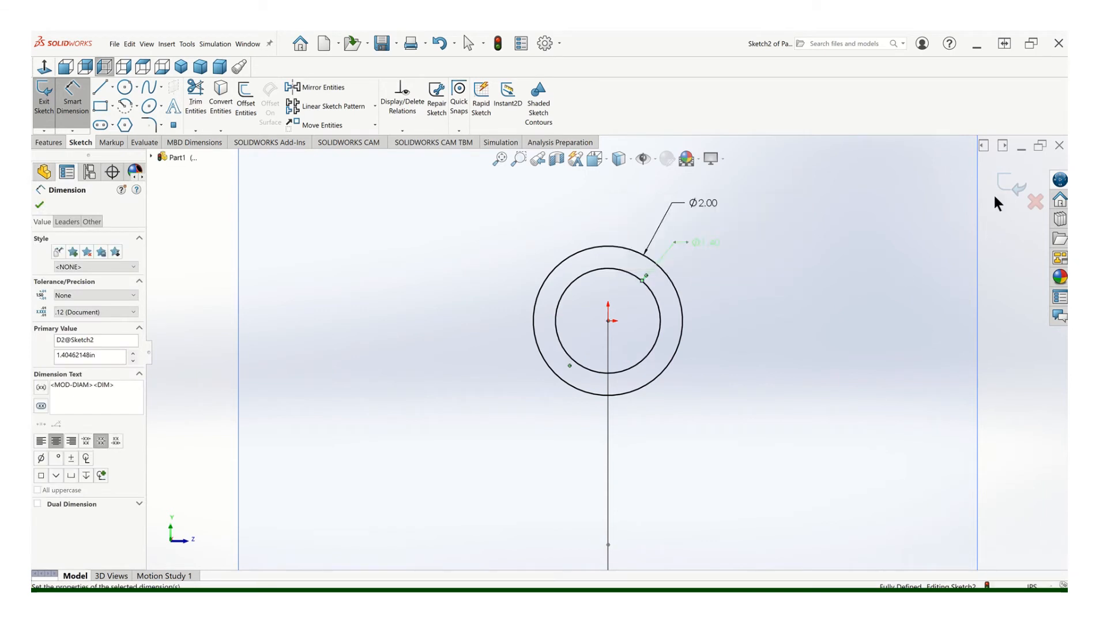
{"action": "left_click", "coordinate": [1009, 185]}
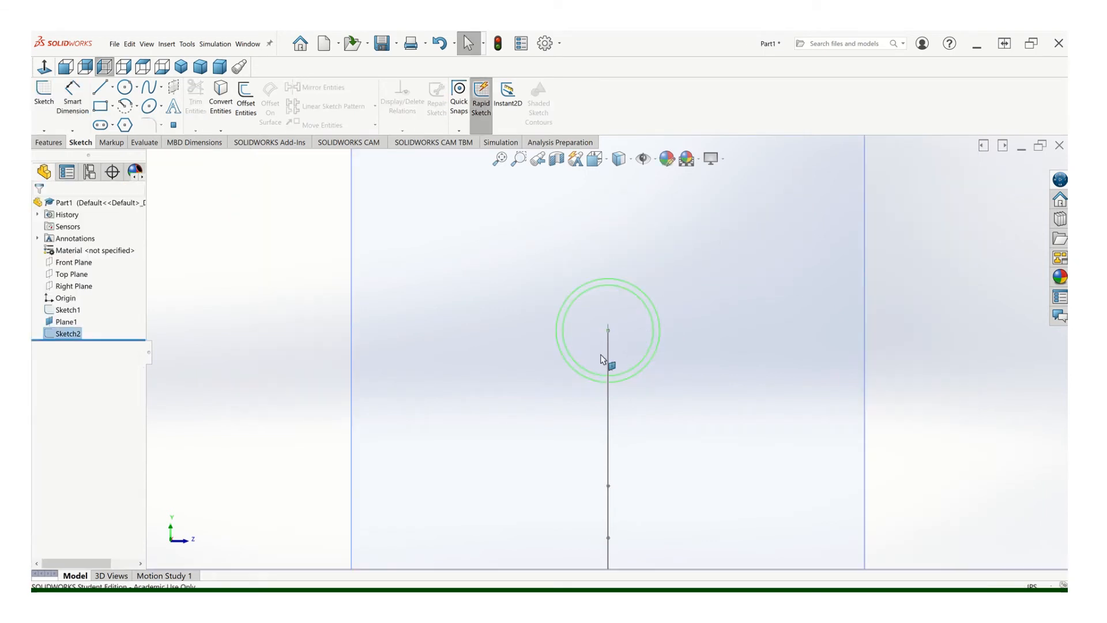
Sweep the ring profile along the filleted Z-shaped path to create the bent tube
{"action": "middle_click_drag", "start_coordinate": [569, 366], "coordinate": [321, 282]}
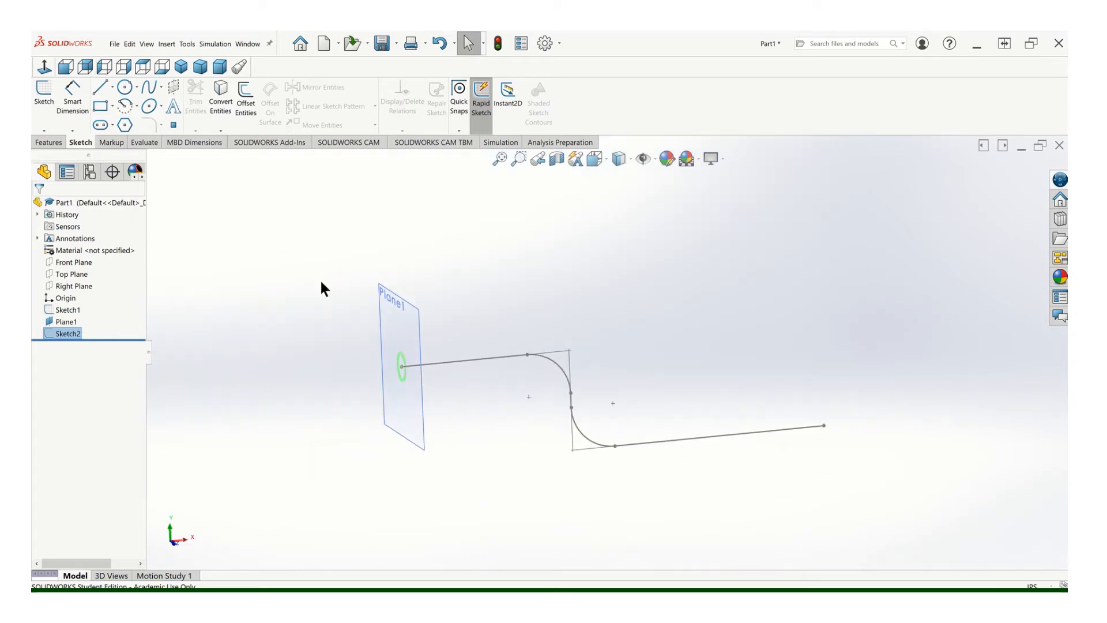
{"action": "left_click", "coordinate": [50, 142]}
{"action": "left_click", "coordinate": [115, 87]}
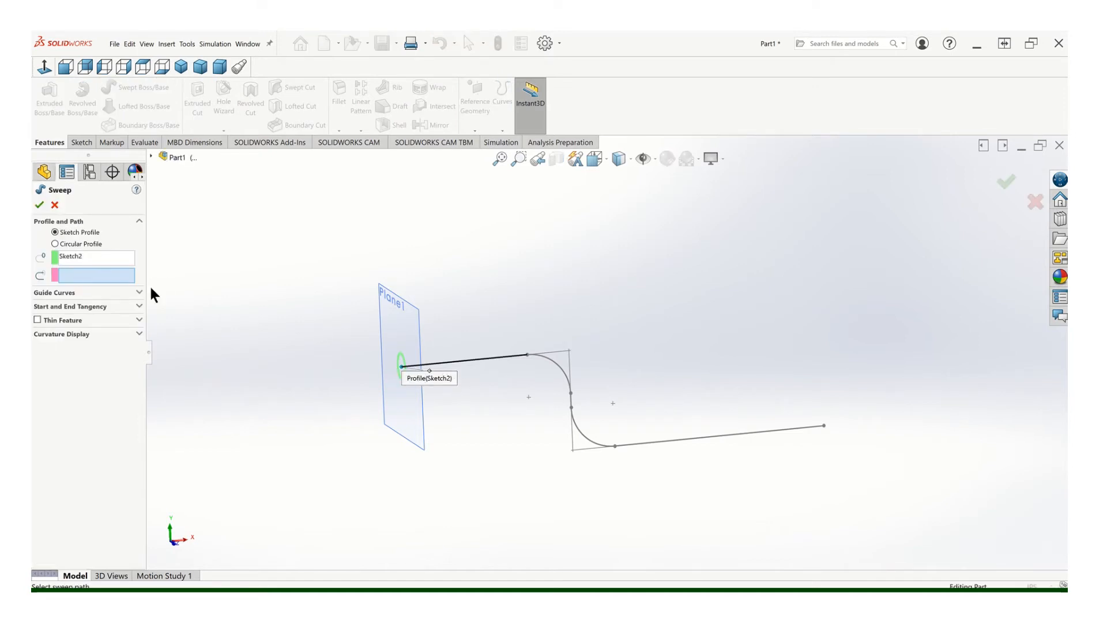
{"action": "left_click", "coordinate": [472, 362]}
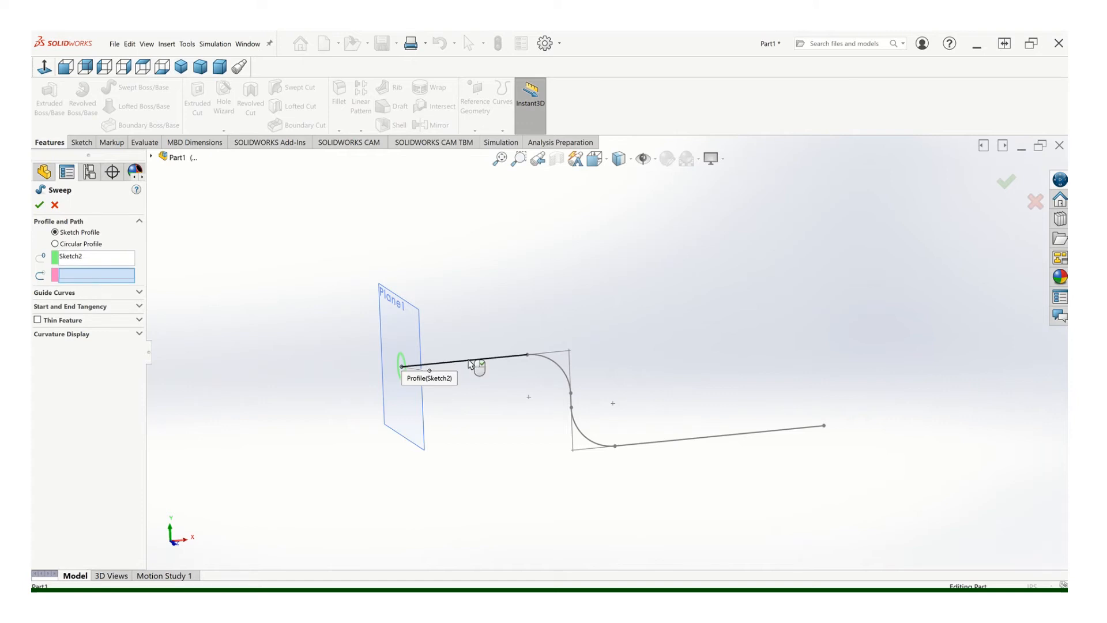
{"action": "left_click", "coordinate": [40, 205]}
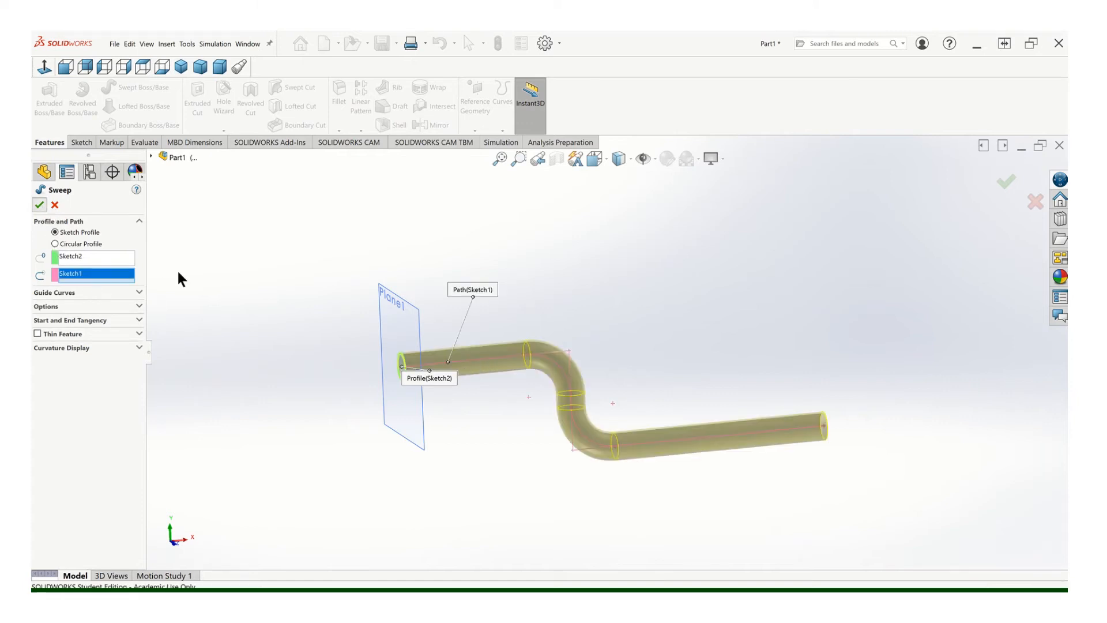
Hide the reference plane at the tube's open end
{"action": "left_click", "coordinate": [351, 308]}
{"action": "right_click", "coordinate": [395, 301]}
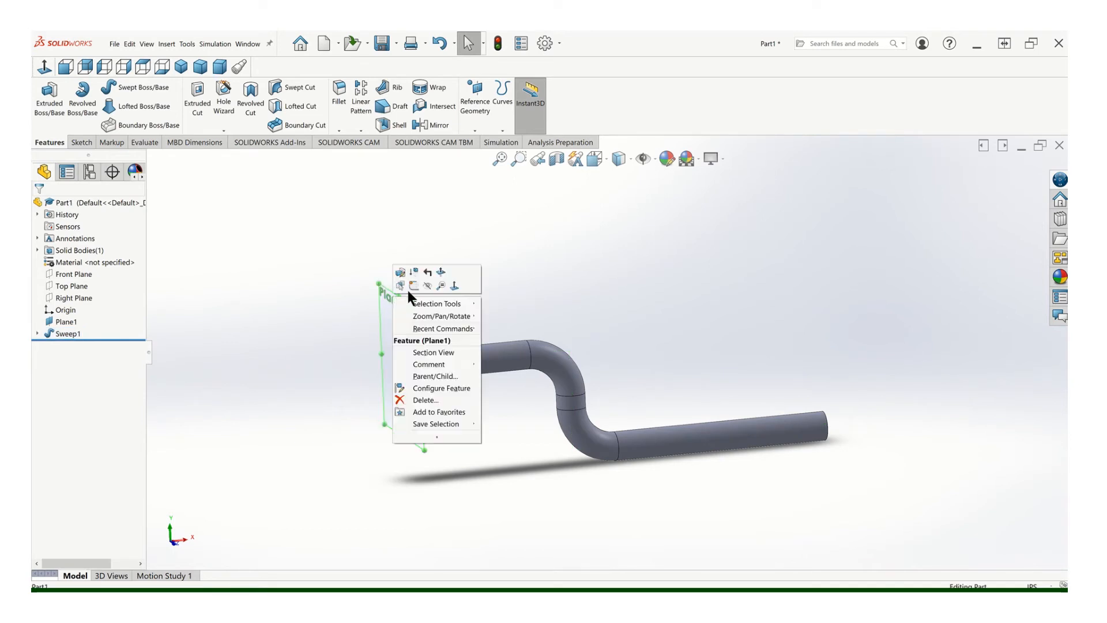
{"action": "left_click", "coordinate": [438, 283]}
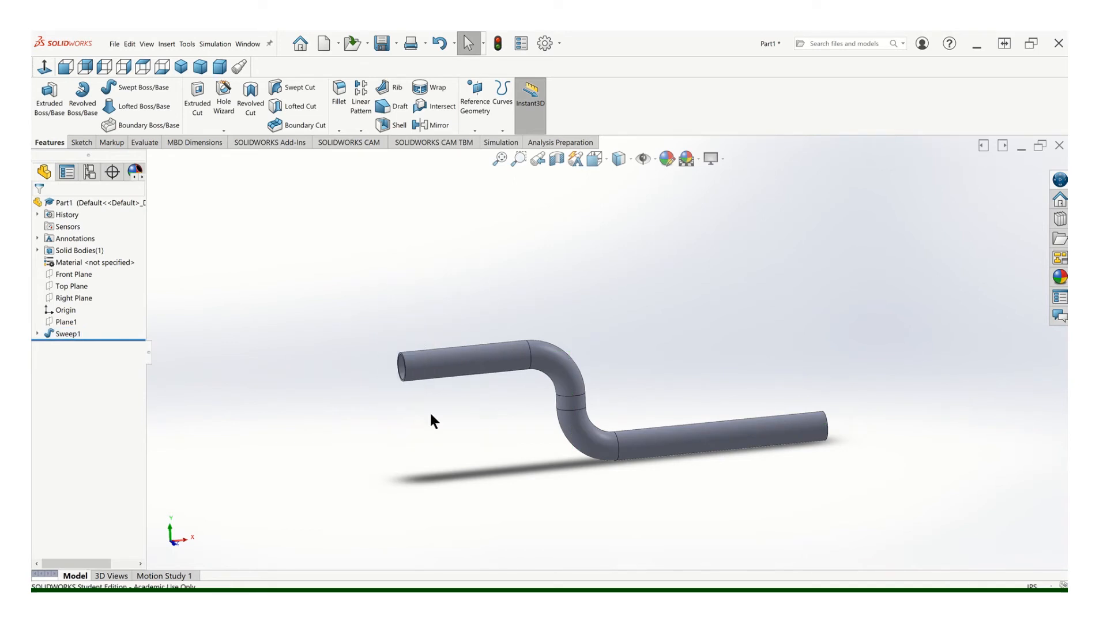
Review the tubes in the Frame Concept Sketch PDF and switch back to SOLIDWORKS
{"action": "left_click", "coordinate": [575, 590]}
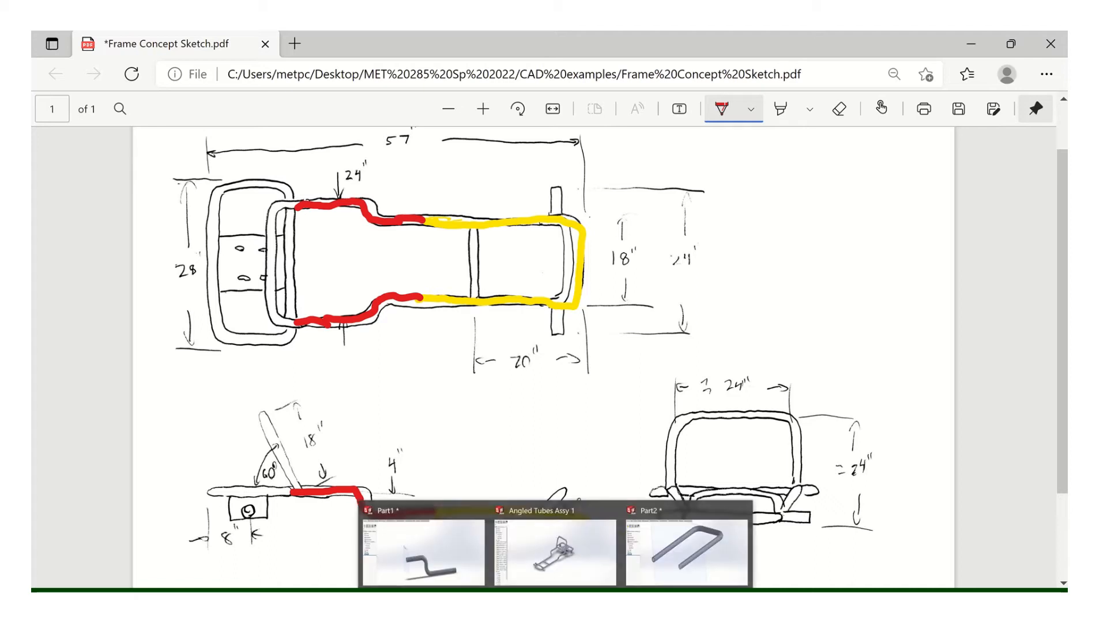
{"action": "left_click", "coordinate": [556, 602]}
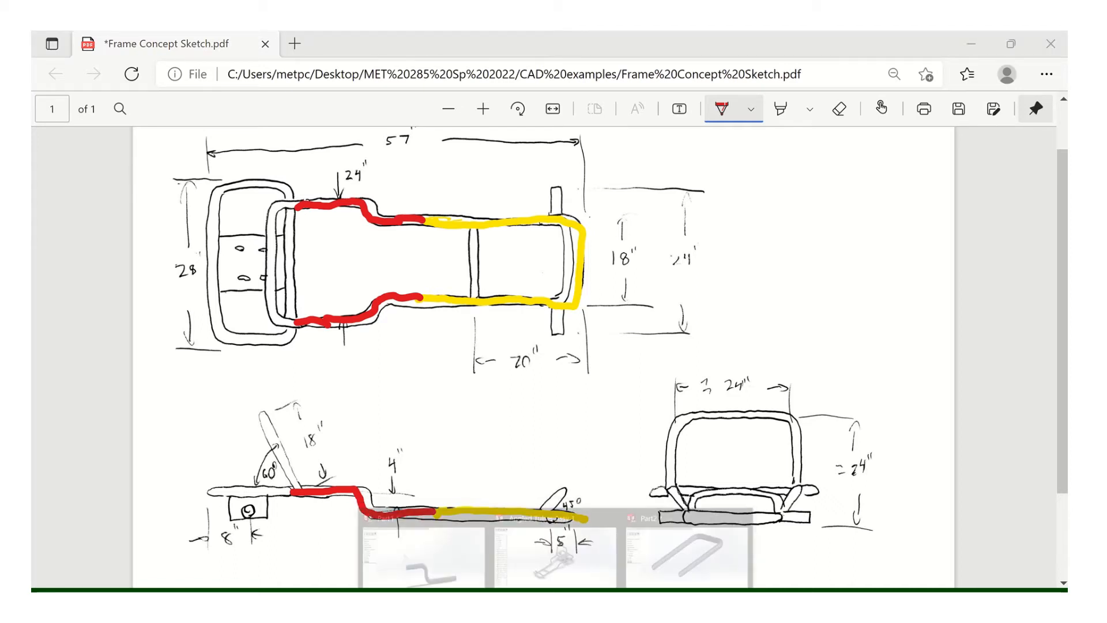
{"action": "left_click", "coordinate": [555, 552]}
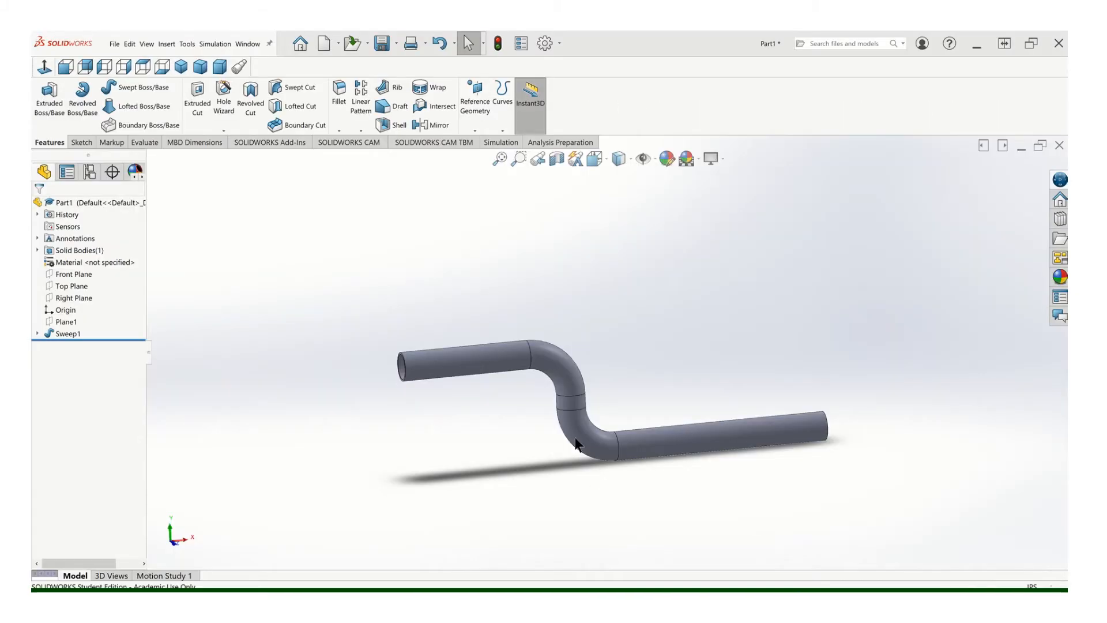
Switch to the U-shaped tube part and save it as 285 Utube in the CAD examples folder
{"action": "key", "text": "ctrl+Tab"}
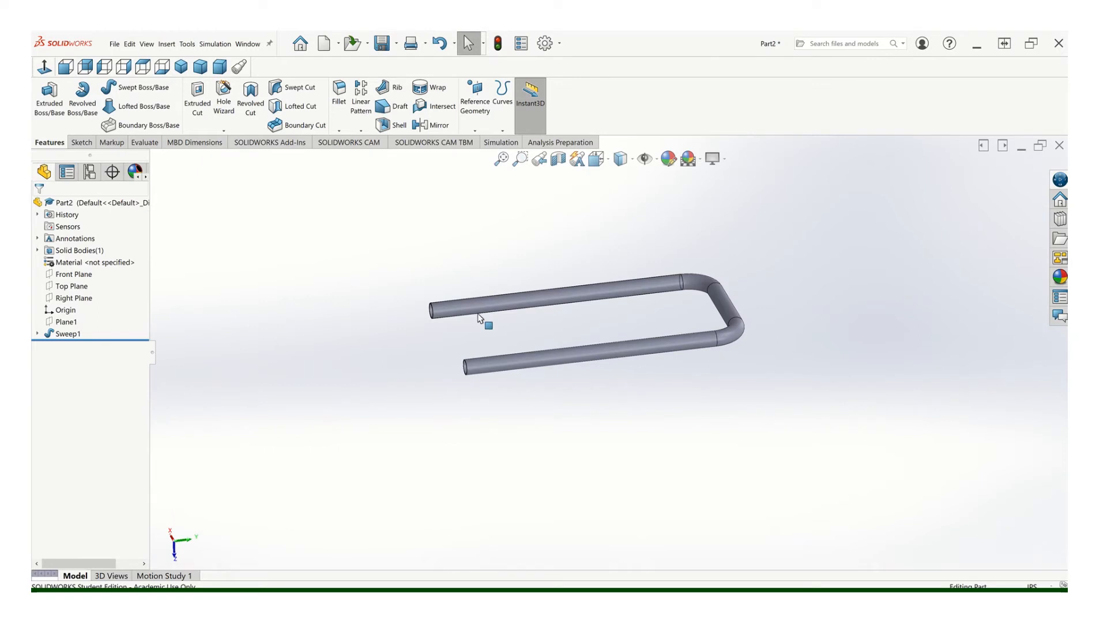
{"action": "left_click", "coordinate": [113, 43]}
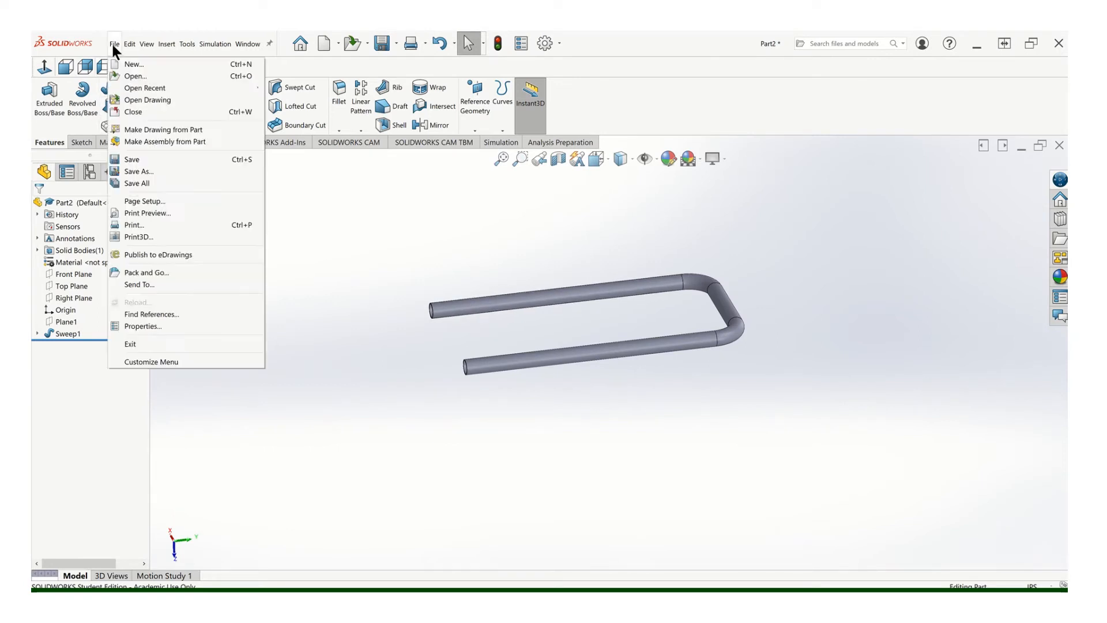
{"action": "left_click", "coordinate": [140, 170]}
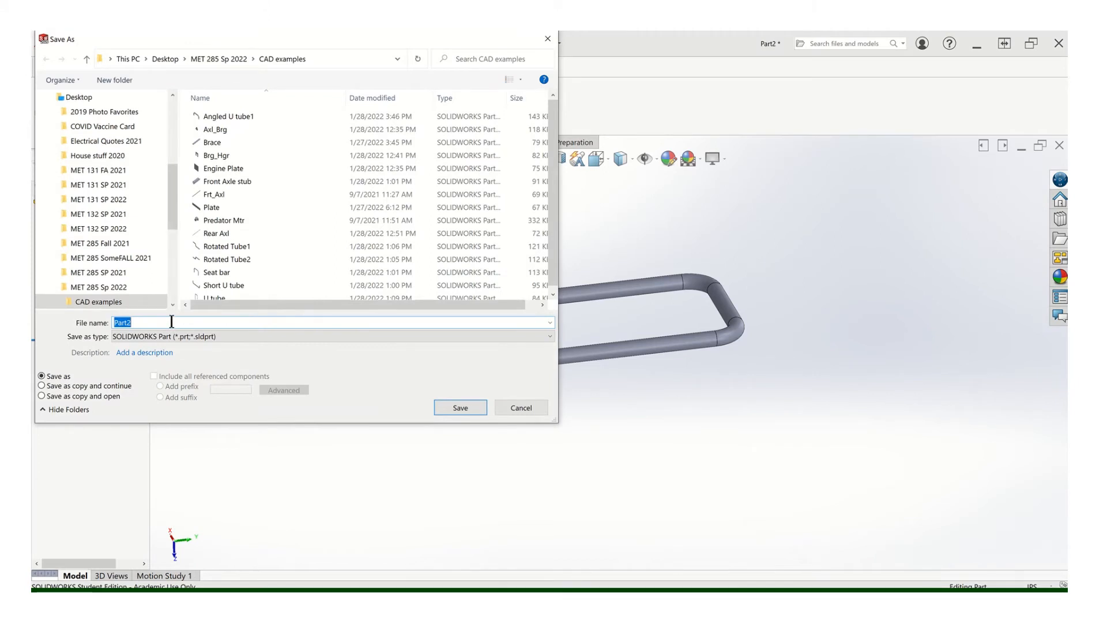
{"action": "type", "text": "28"}
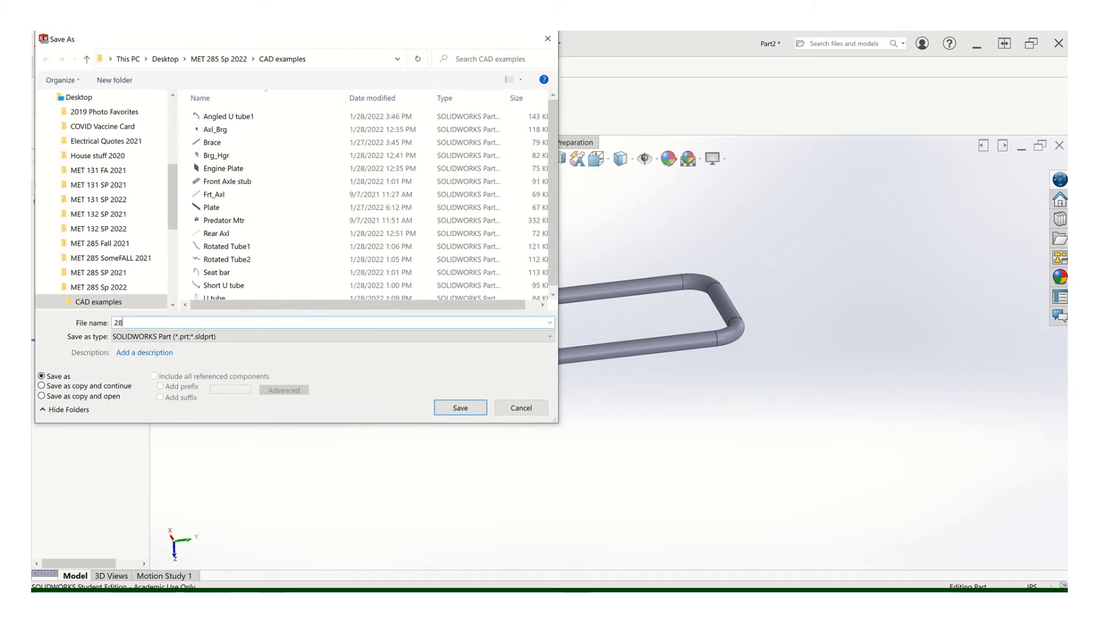
{"action": "type", "text": "5 Utube"}
{"action": "left_click", "coordinate": [461, 407]}
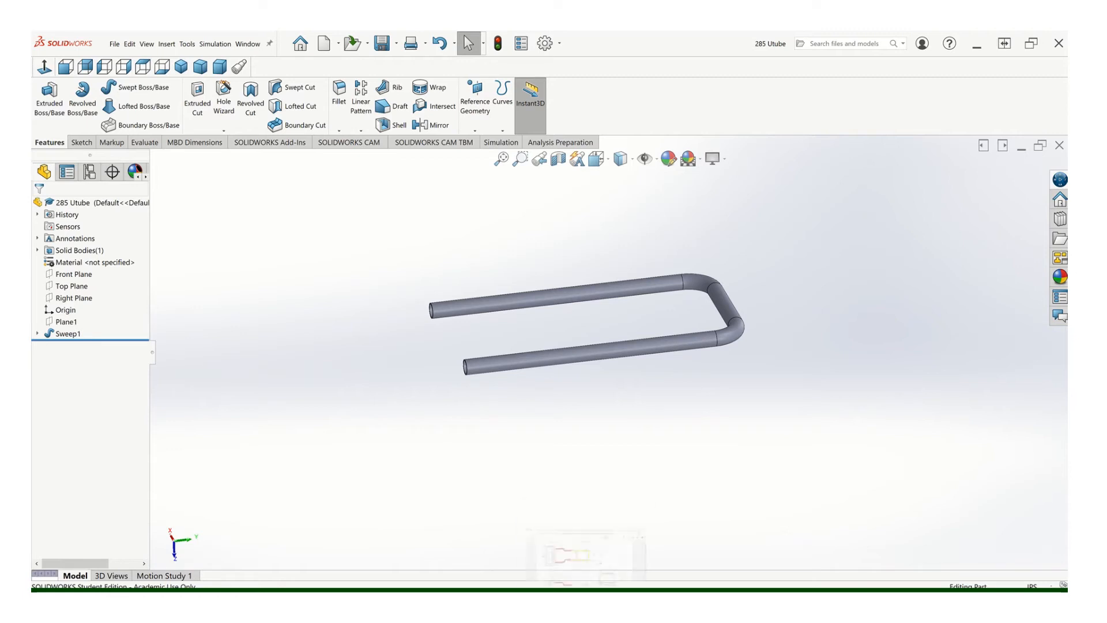
Return to the bent side tube part and save it as 286 angled tube in the CAD examples folder
{"action": "mouse_move", "coordinate": [556, 597]}
{"action": "left_click", "coordinate": [437, 552]}
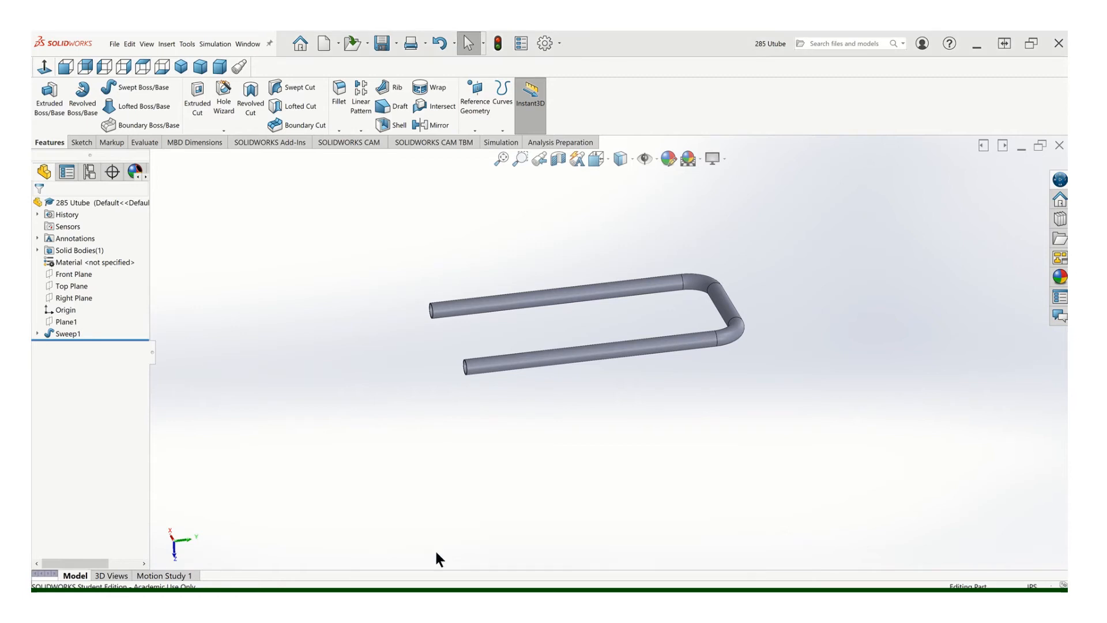
{"action": "left_click", "coordinate": [115, 43]}
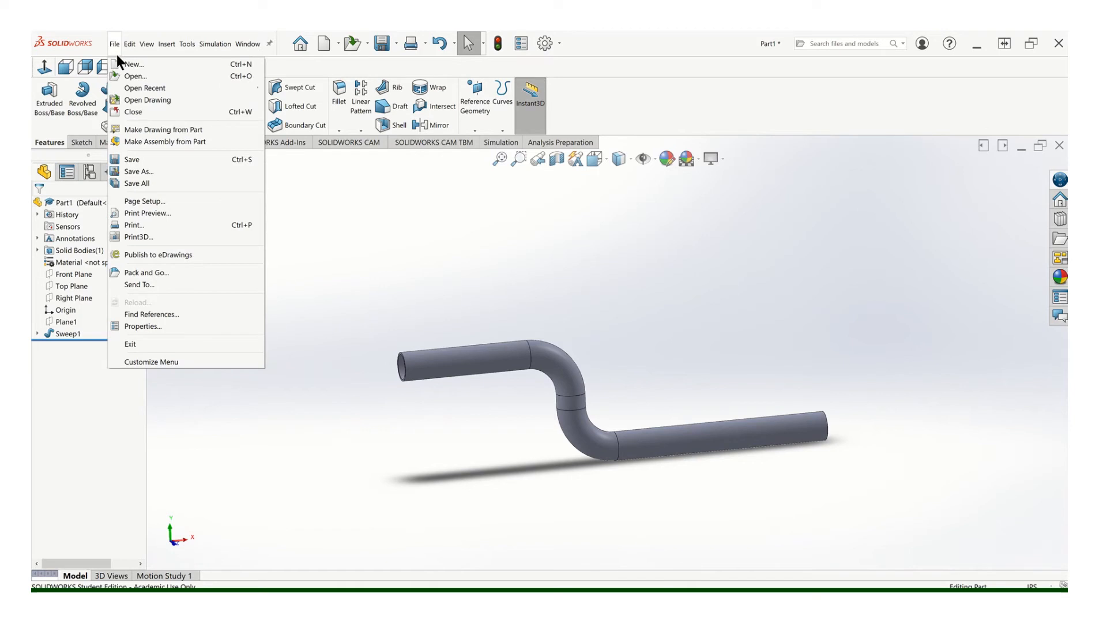
{"action": "left_click", "coordinate": [137, 169]}
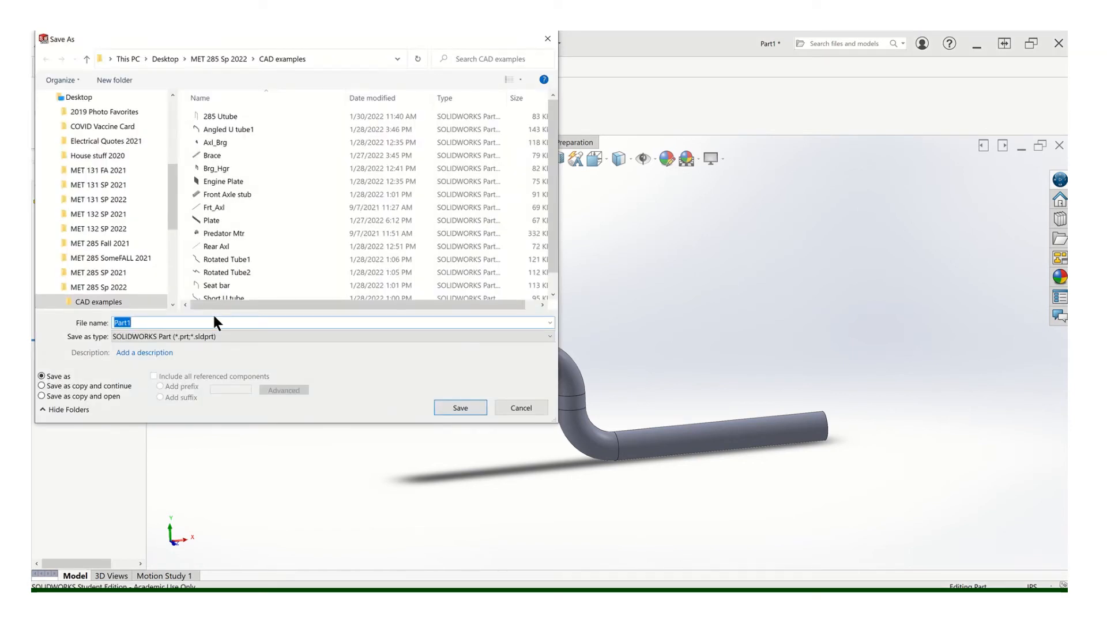
{"action": "type", "text": "2"}
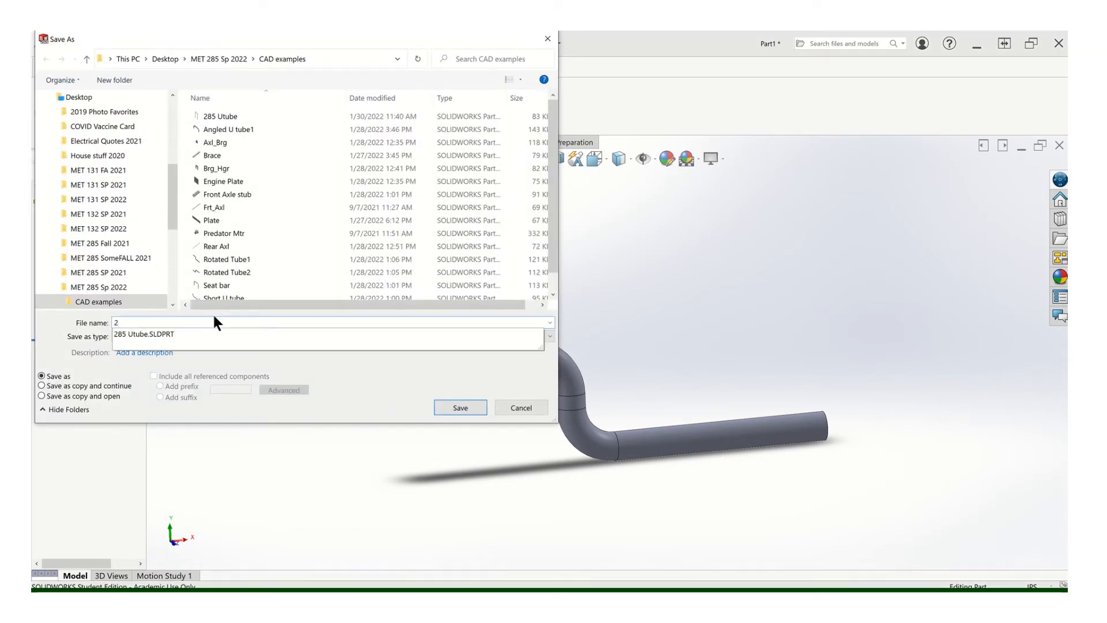
{"action": "type", "text": "86"}
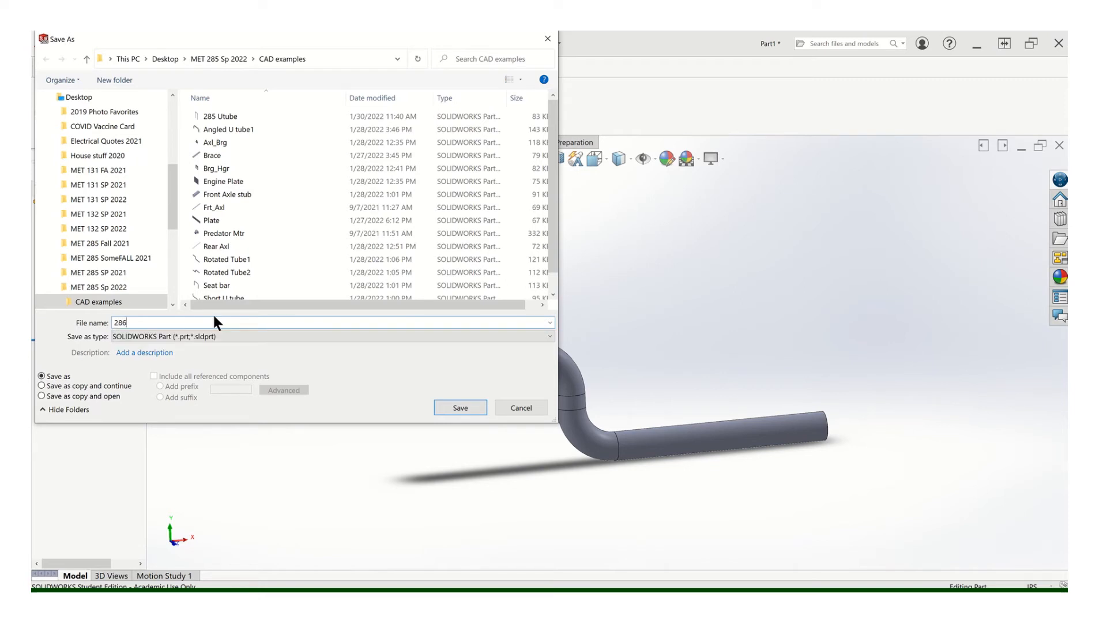
{"action": "type", "text": " angled tube"}
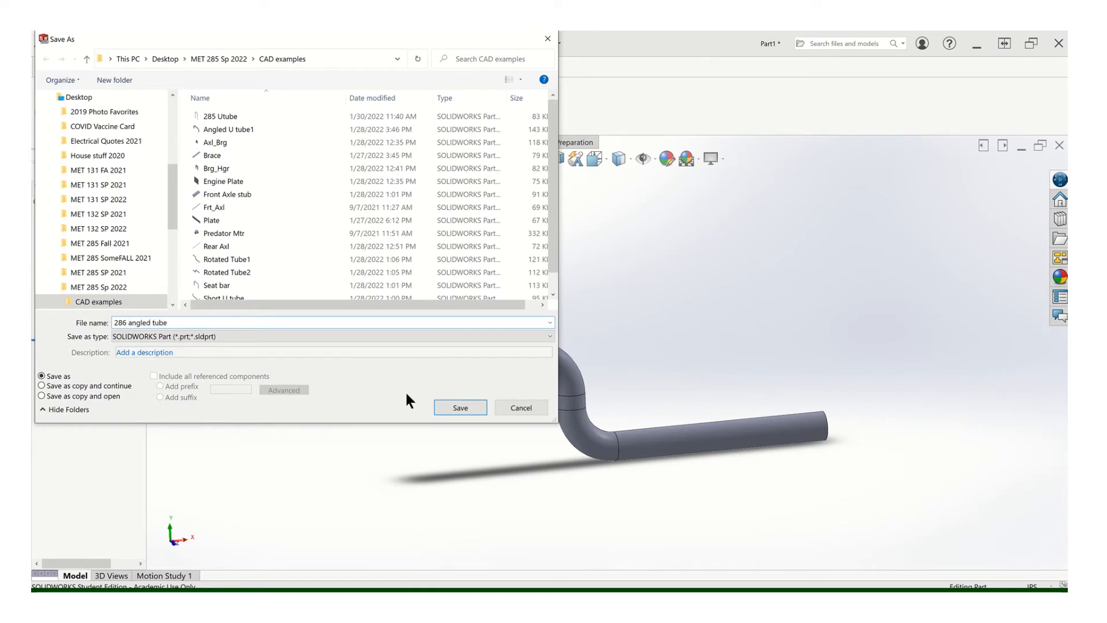
{"action": "left_click", "coordinate": [448, 408]}
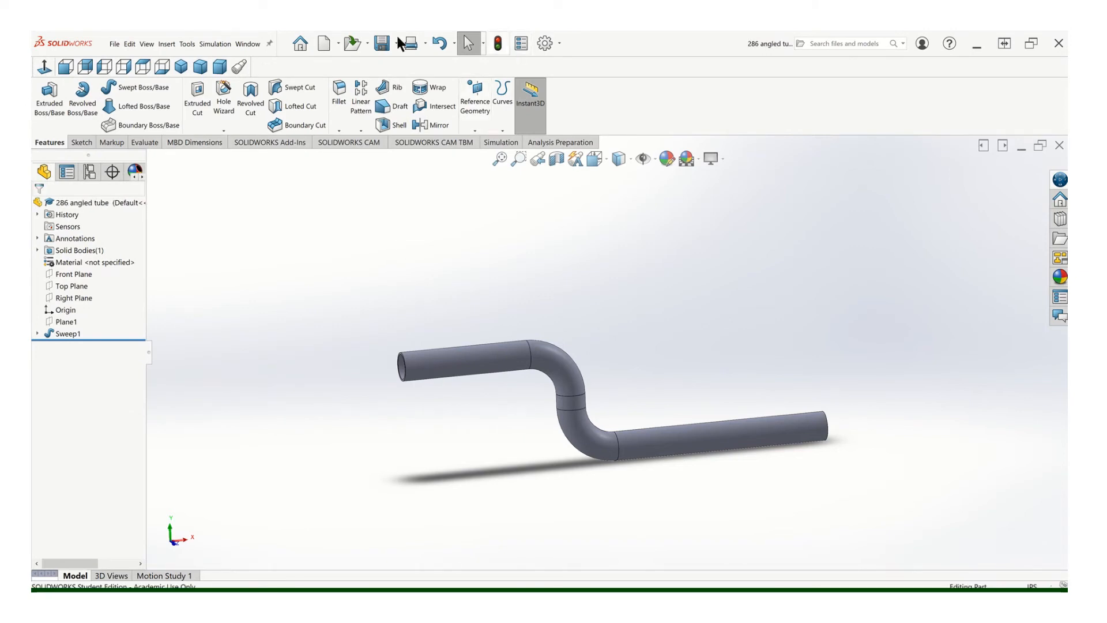
Create a new document from the Assembly template
{"action": "left_click", "coordinate": [114, 45]}
{"action": "left_click", "coordinate": [119, 59]}
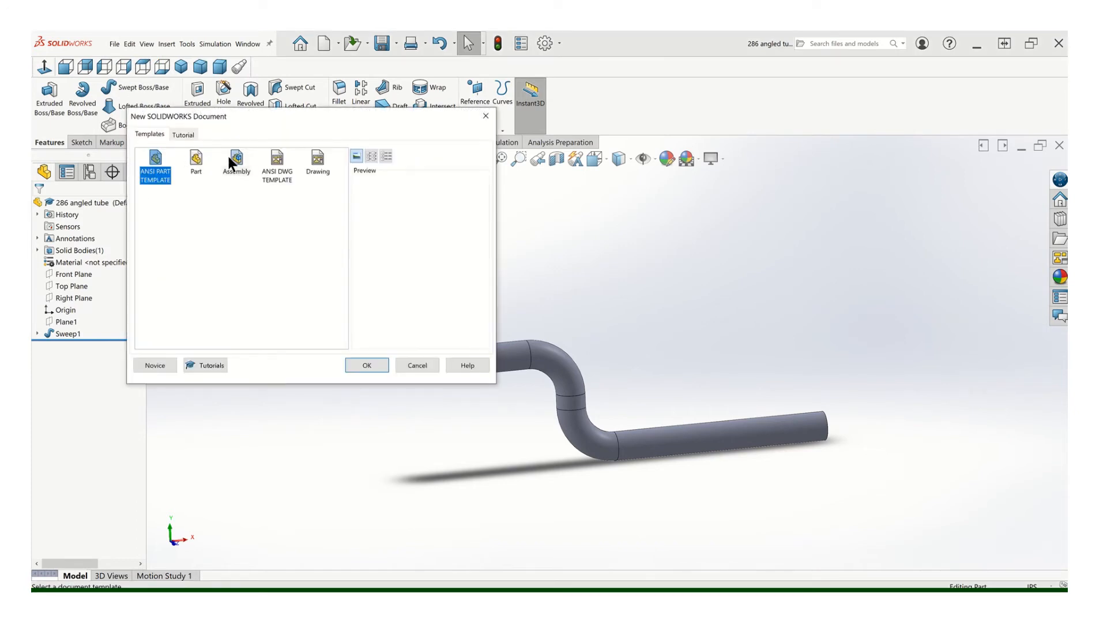
{"action": "left_click", "coordinate": [233, 159]}
{"action": "left_click", "coordinate": [368, 366]}
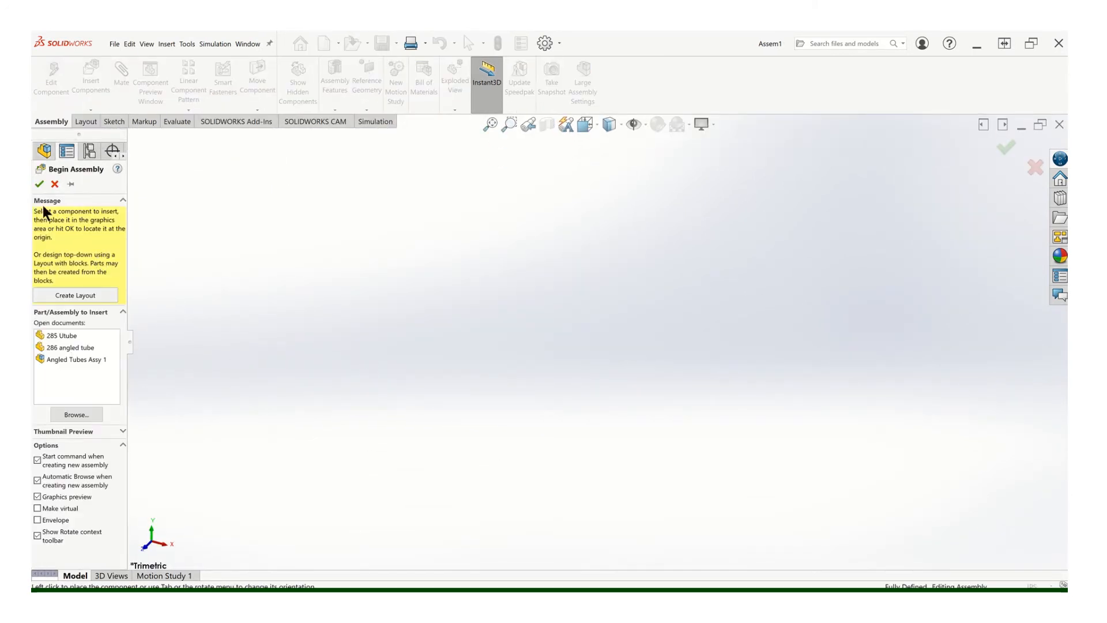
Insert the 285 Utube part, rotated in 90-degree increments about Y, Z and X until it lies flat, as the first assembly component
{"action": "left_click", "coordinate": [68, 336]}
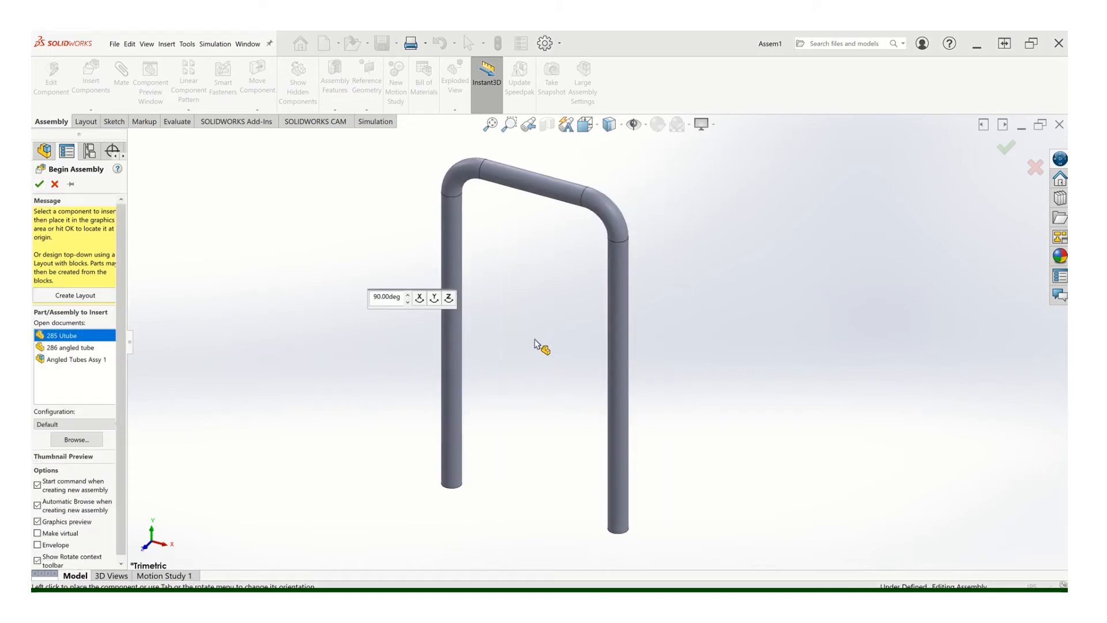
{"action": "left_click", "coordinate": [435, 297]}
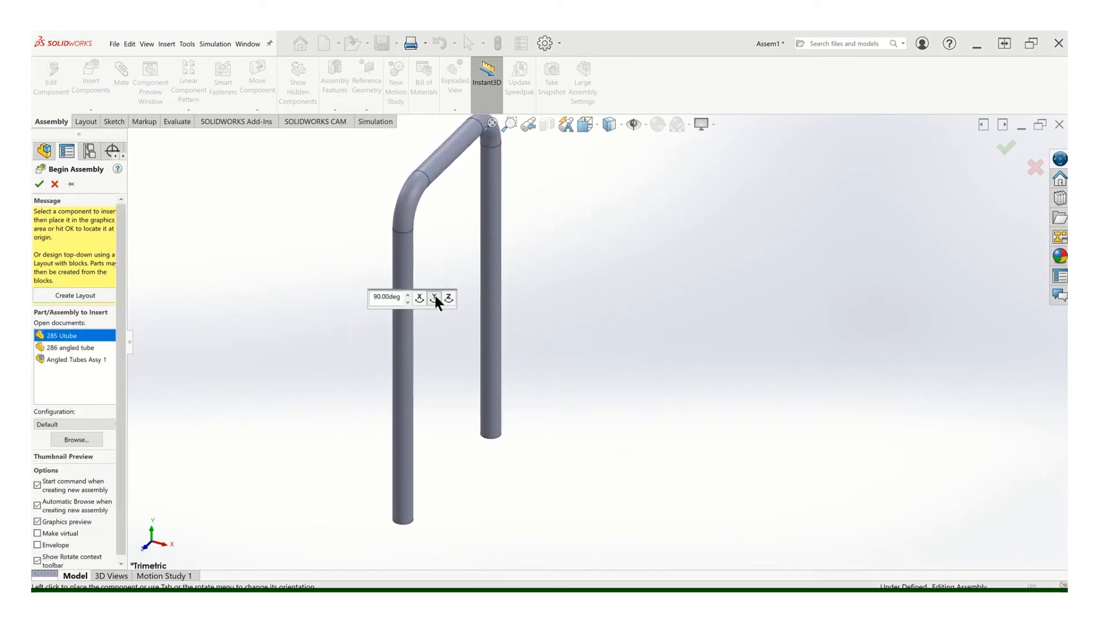
{"action": "left_click", "coordinate": [435, 295]}
{"action": "left_click", "coordinate": [448, 296]}
{"action": "left_click", "coordinate": [448, 296]}
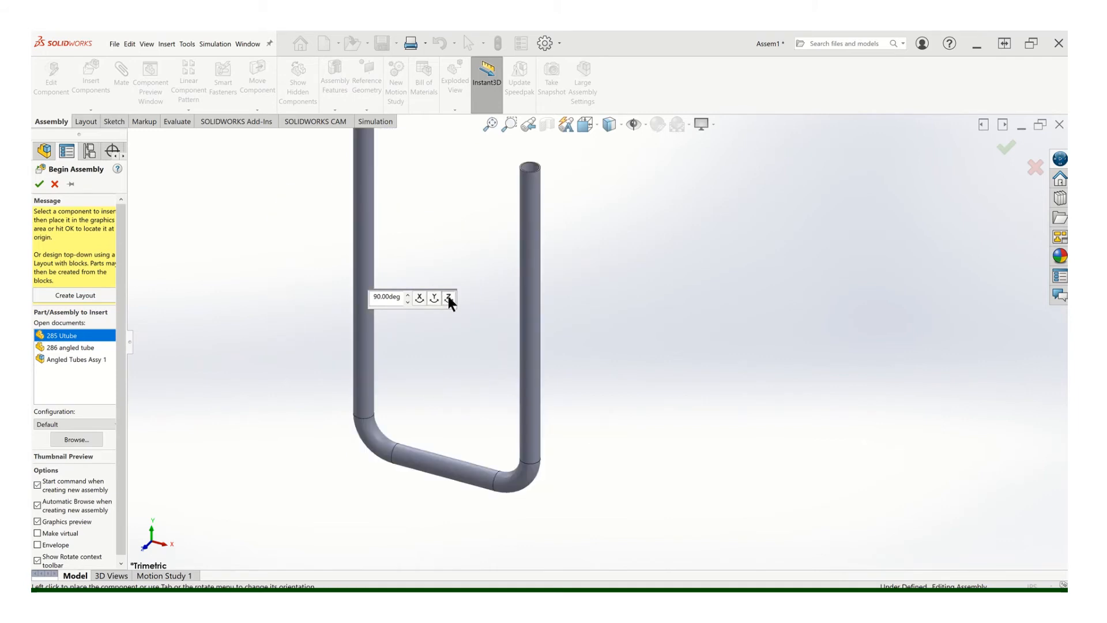
{"action": "left_click", "coordinate": [418, 300]}
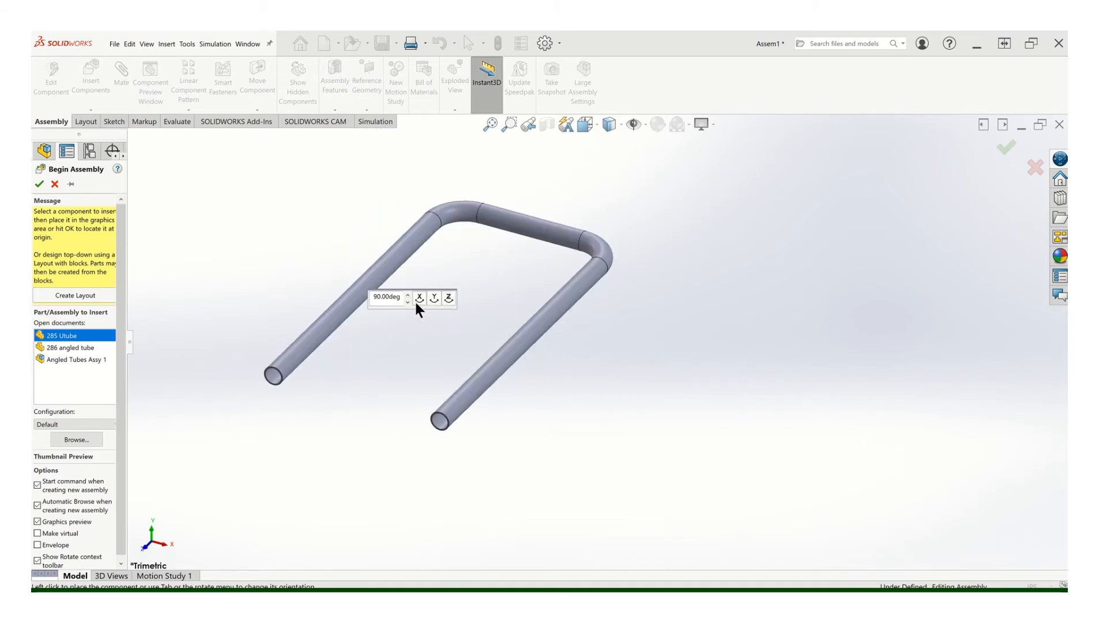
{"action": "left_click", "coordinate": [656, 312]}
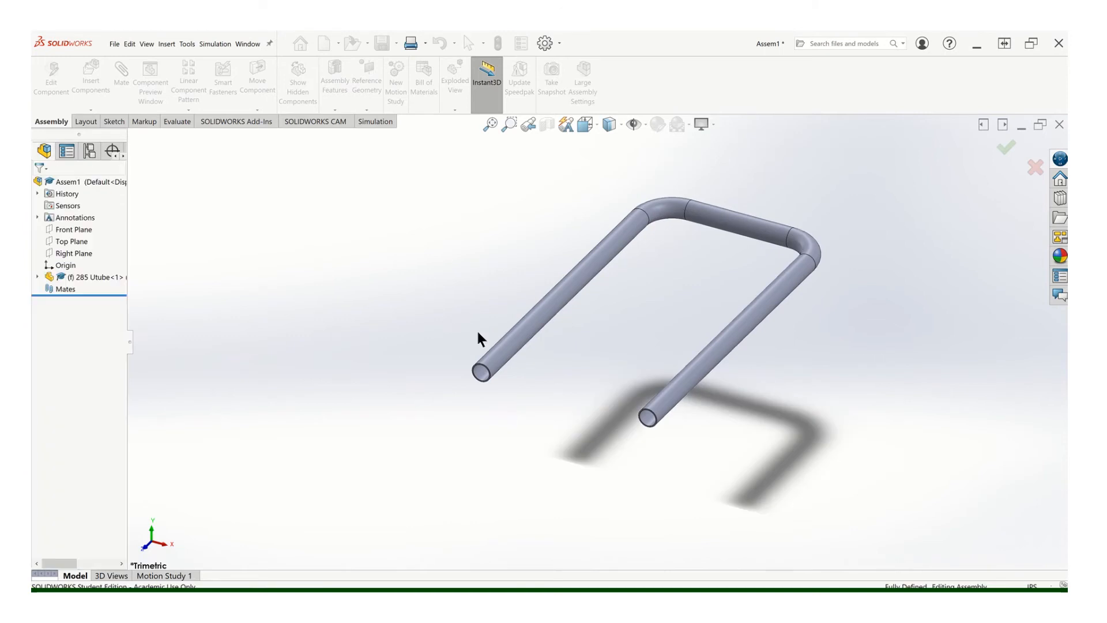
Insert the 286 angled tube, rotated in 90-degree increments about X and Y to run parallel to the U tube's legs, beyond their open ends
{"action": "middle_click_drag", "start_coordinate": [774, 309], "coordinate": [595, 321]}
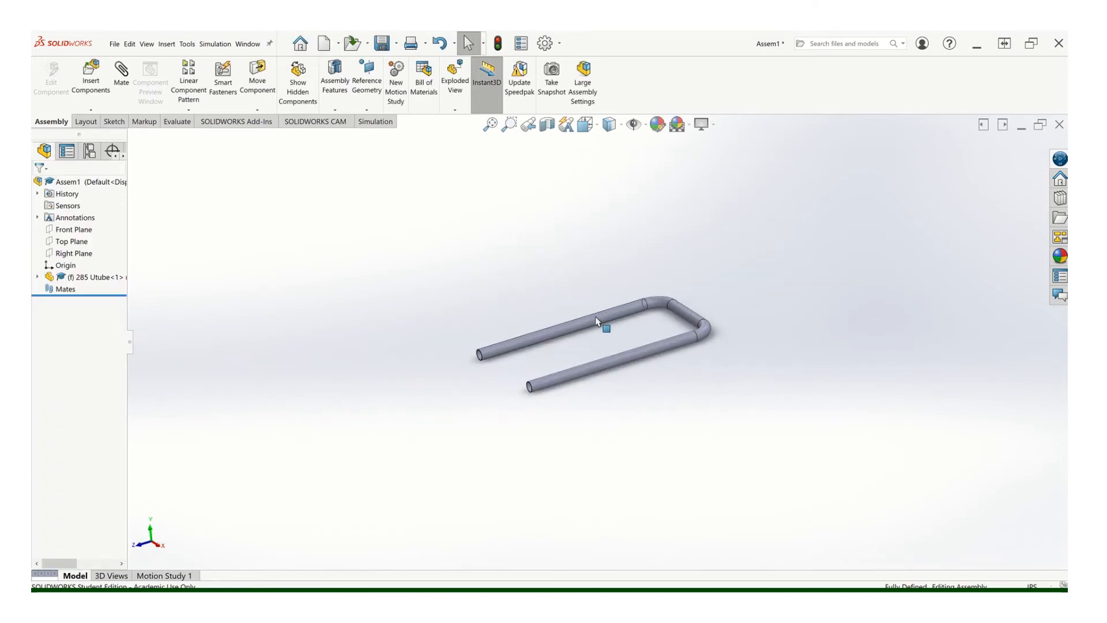
{"action": "middle_click_drag", "start_coordinate": [656, 301], "coordinate": [629, 306]}
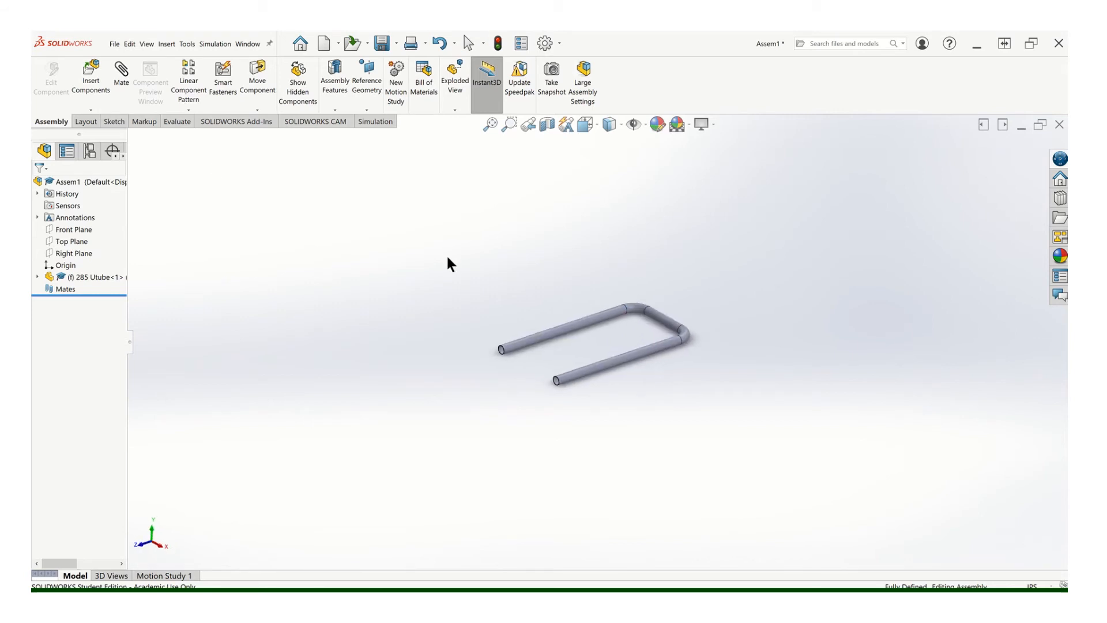
{"action": "left_click", "coordinate": [106, 84]}
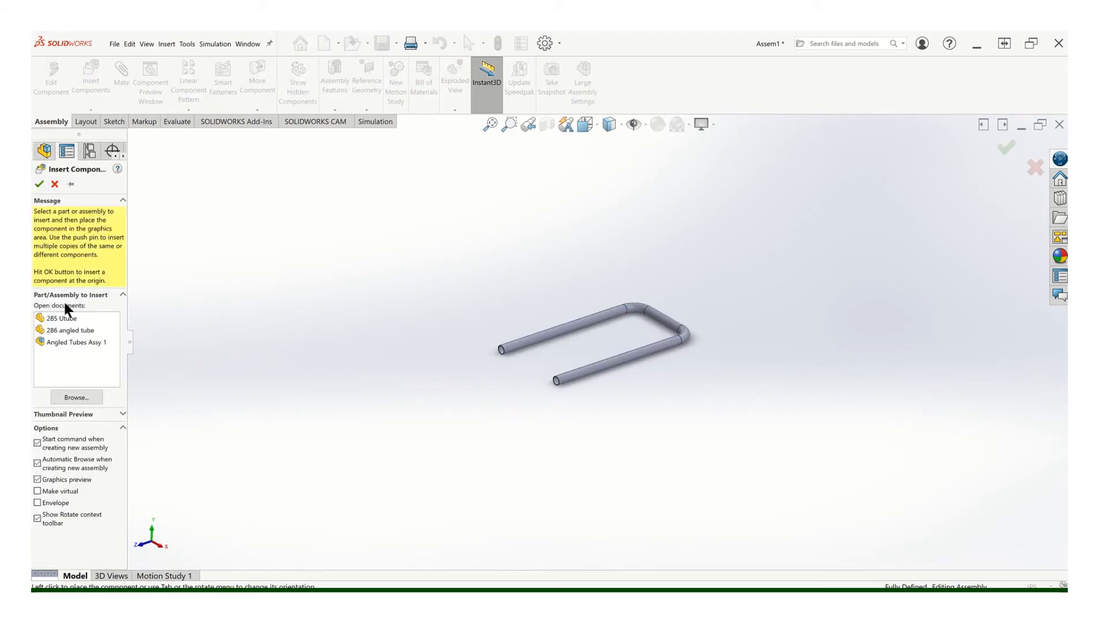
{"action": "left_click", "coordinate": [73, 331]}
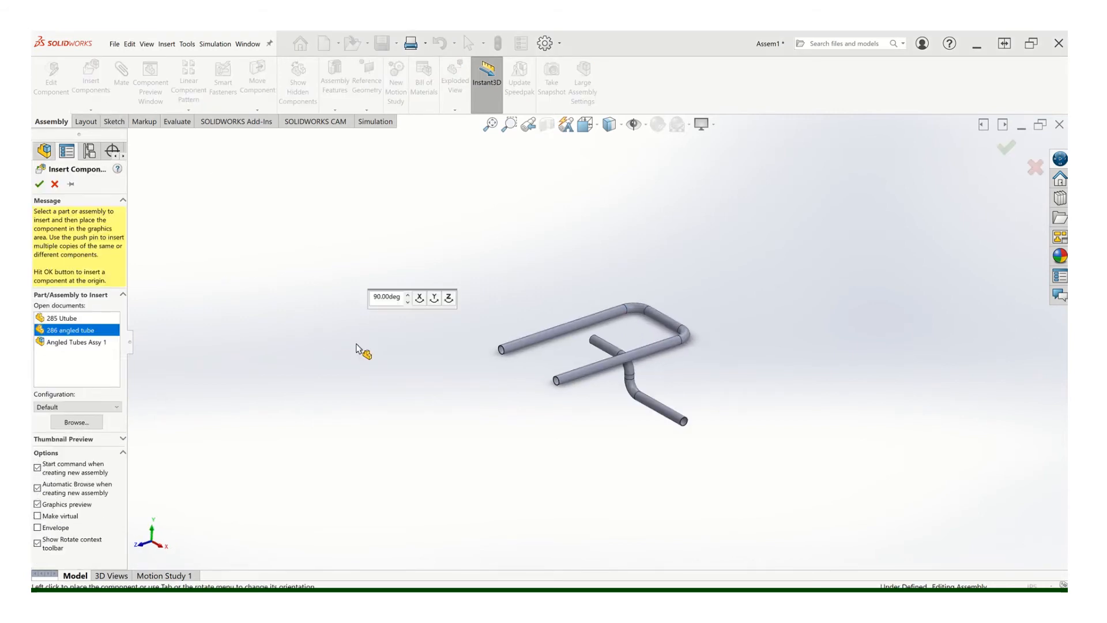
{"action": "left_click", "coordinate": [419, 298]}
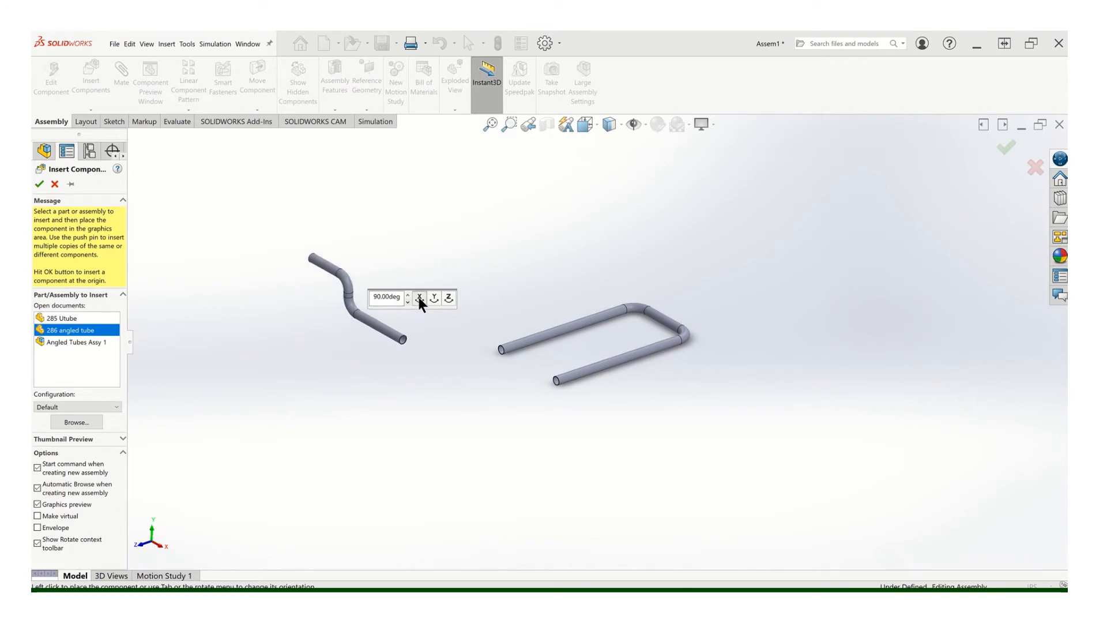
{"action": "left_click", "coordinate": [419, 298]}
{"action": "left_click", "coordinate": [420, 298]}
{"action": "left_click", "coordinate": [434, 299]}
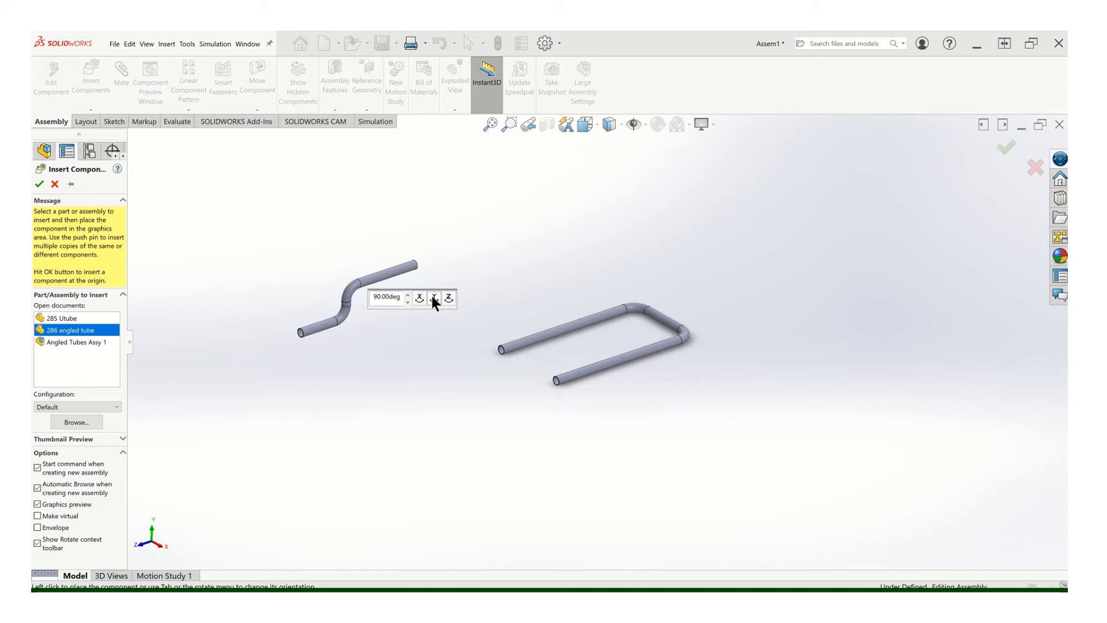
{"action": "left_click", "coordinate": [434, 298]}
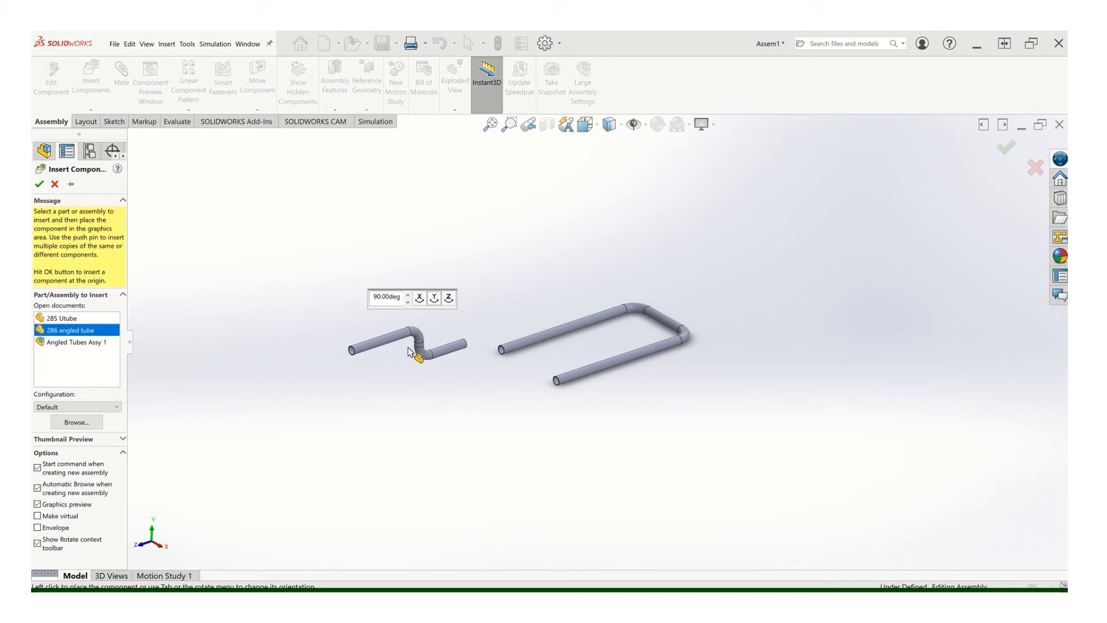
{"action": "left_click", "coordinate": [409, 352]}
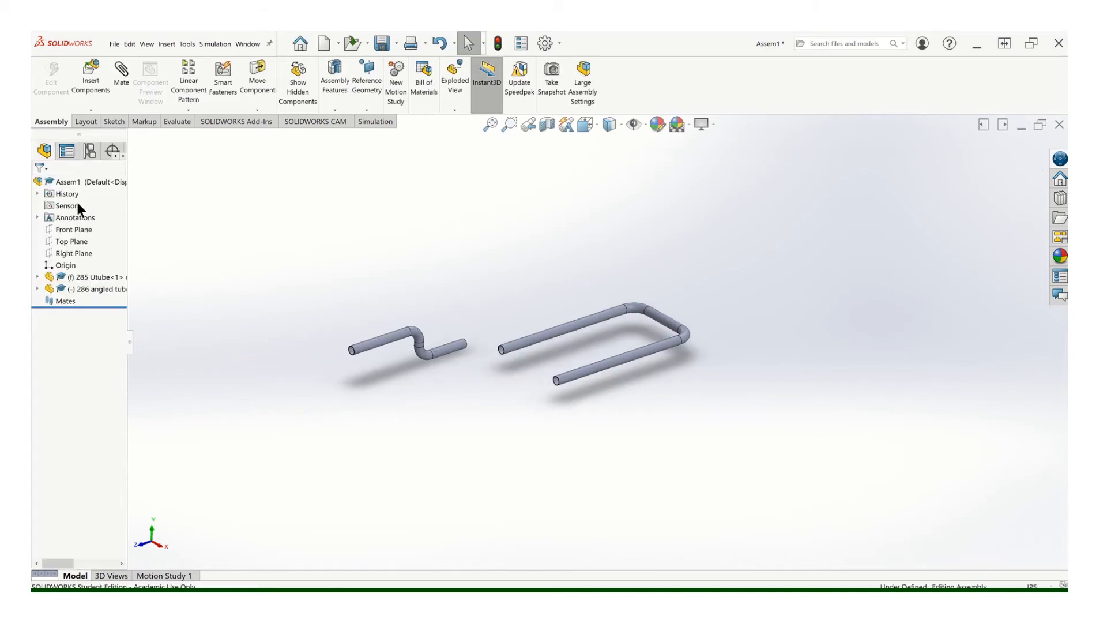
Add a coincident mate between the end face of the angled tube's lower, shorter leg and the end face of the nearest U tube leg
{"action": "scroll", "coordinate": [467, 347], "scroll_direction": "down", "scroll_amount": 2}
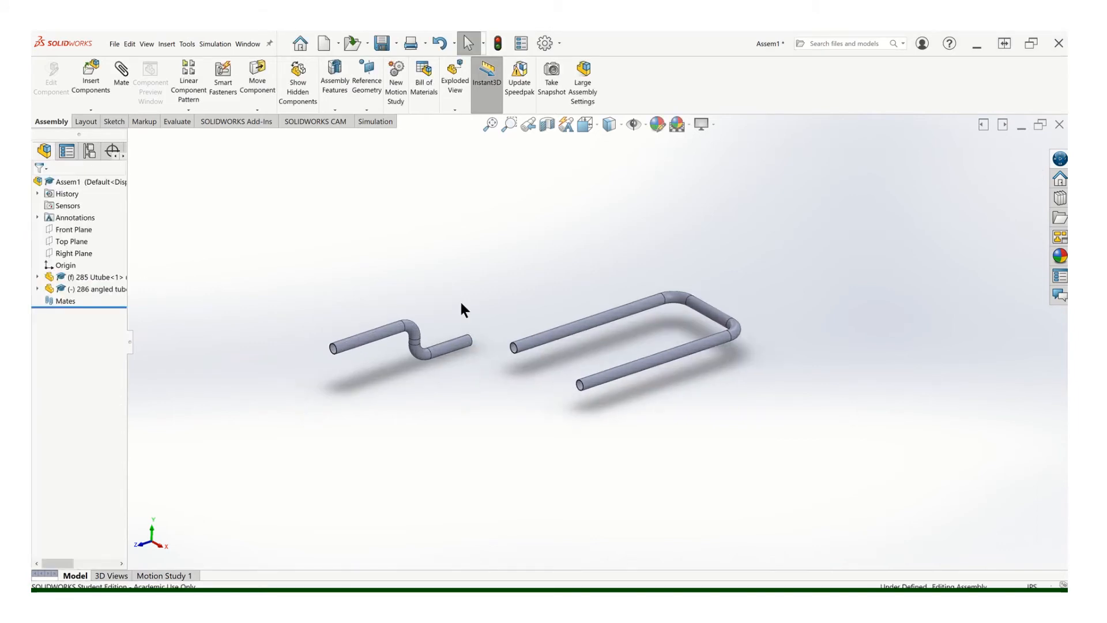
{"action": "middle_click_drag", "start_coordinate": [448, 358], "coordinate": [426, 377]}
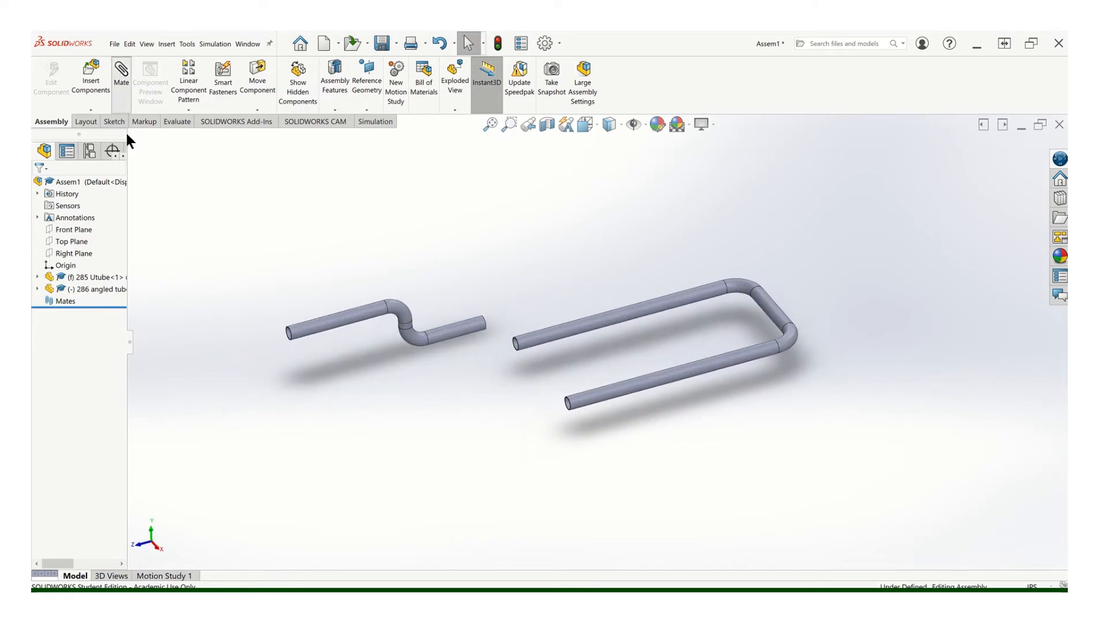
{"action": "scroll", "coordinate": [486, 333], "scroll_direction": "down", "scroll_amount": 3}
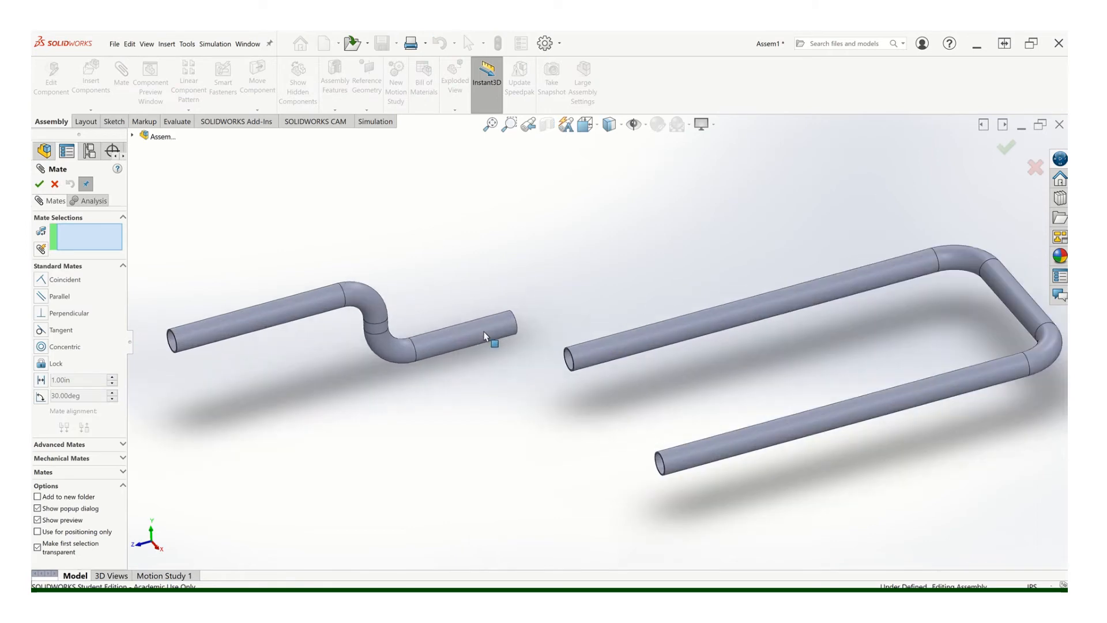
{"action": "middle_click_drag", "start_coordinate": [485, 335], "coordinate": [832, 268]}
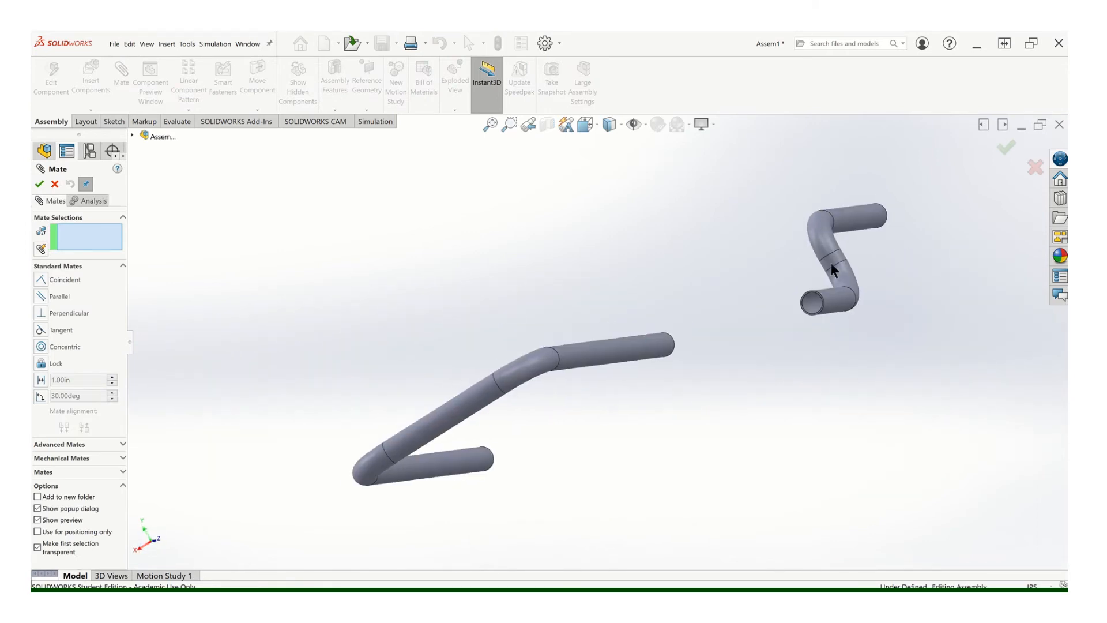
{"action": "scroll", "coordinate": [748, 315], "scroll_direction": "down", "scroll_amount": 6}
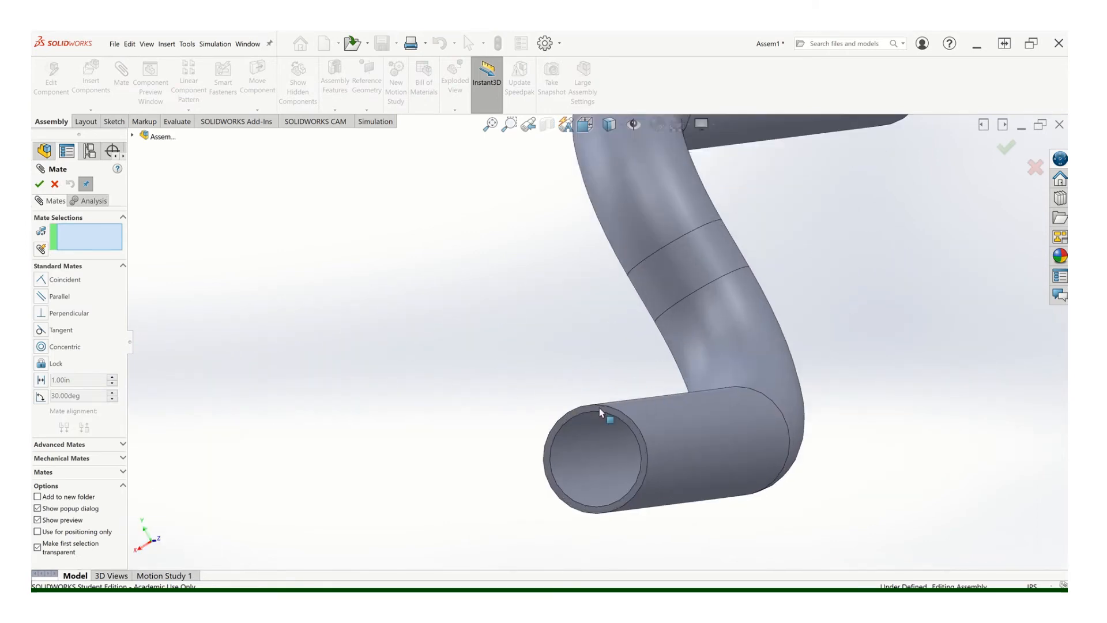
{"action": "left_click", "coordinate": [600, 407]}
{"action": "scroll", "coordinate": [507, 362], "scroll_direction": "up", "scroll_amount": 5}
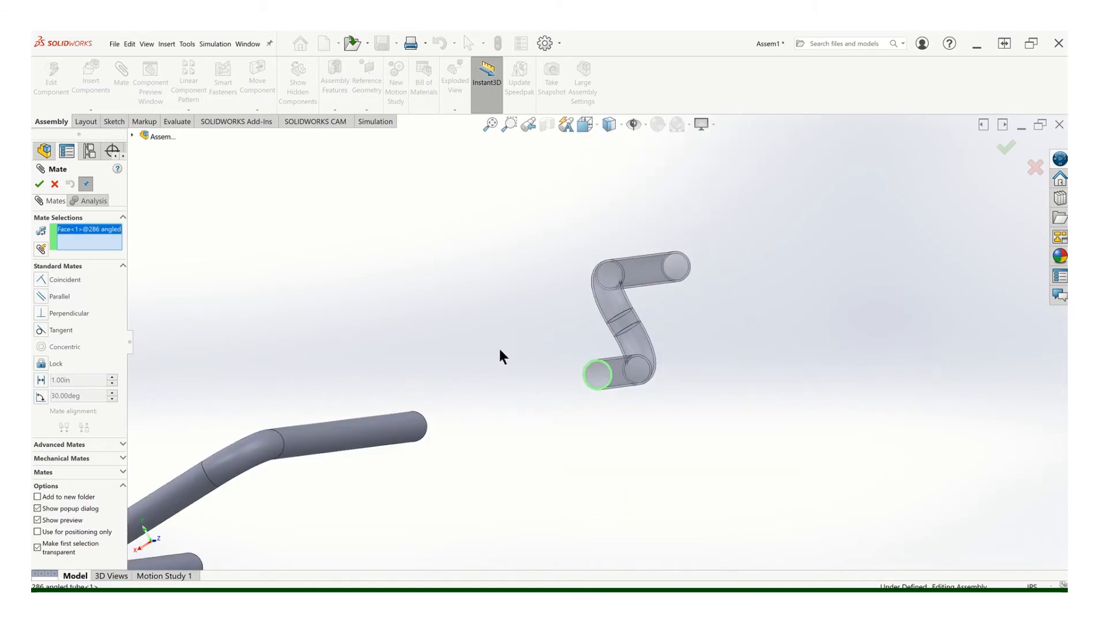
{"action": "scroll", "coordinate": [490, 357], "scroll_direction": "up", "scroll_amount": 2}
{"action": "middle_click_drag", "start_coordinate": [476, 357], "coordinate": [512, 342]}
{"action": "scroll", "coordinate": [490, 362], "scroll_direction": "down", "scroll_amount": 5}
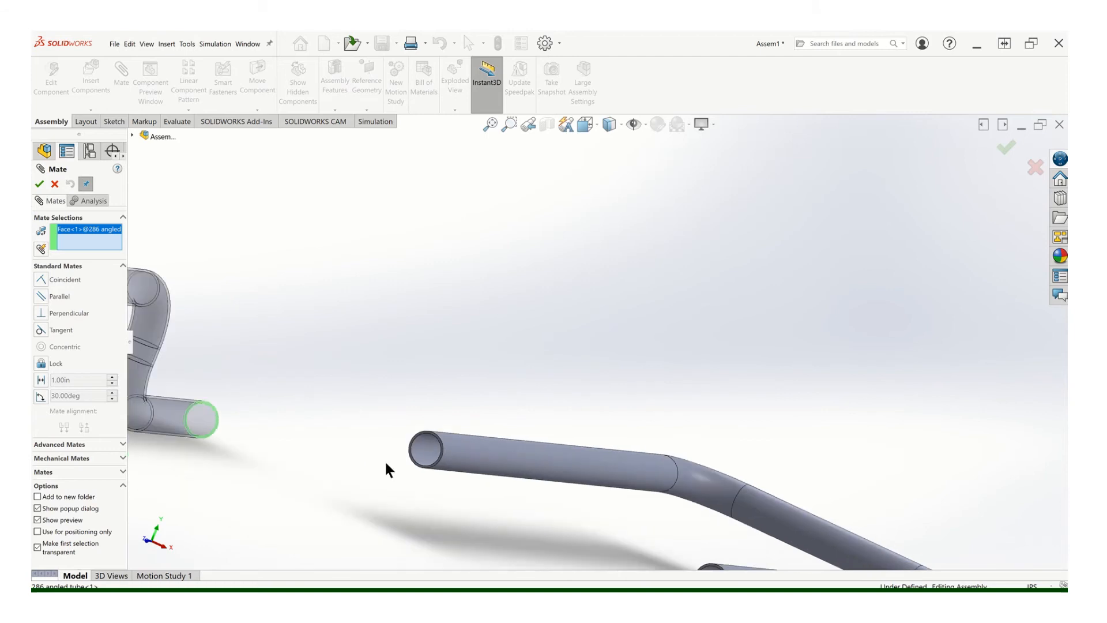
{"action": "scroll", "coordinate": [386, 459], "scroll_direction": "down", "scroll_amount": 5}
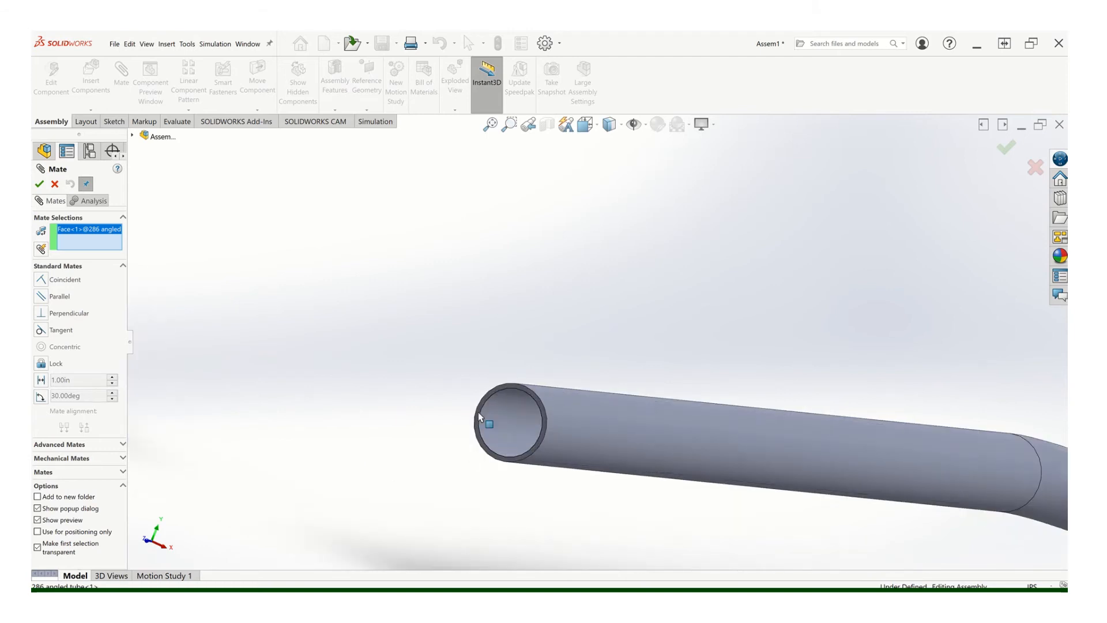
{"action": "left_click", "coordinate": [479, 412]}
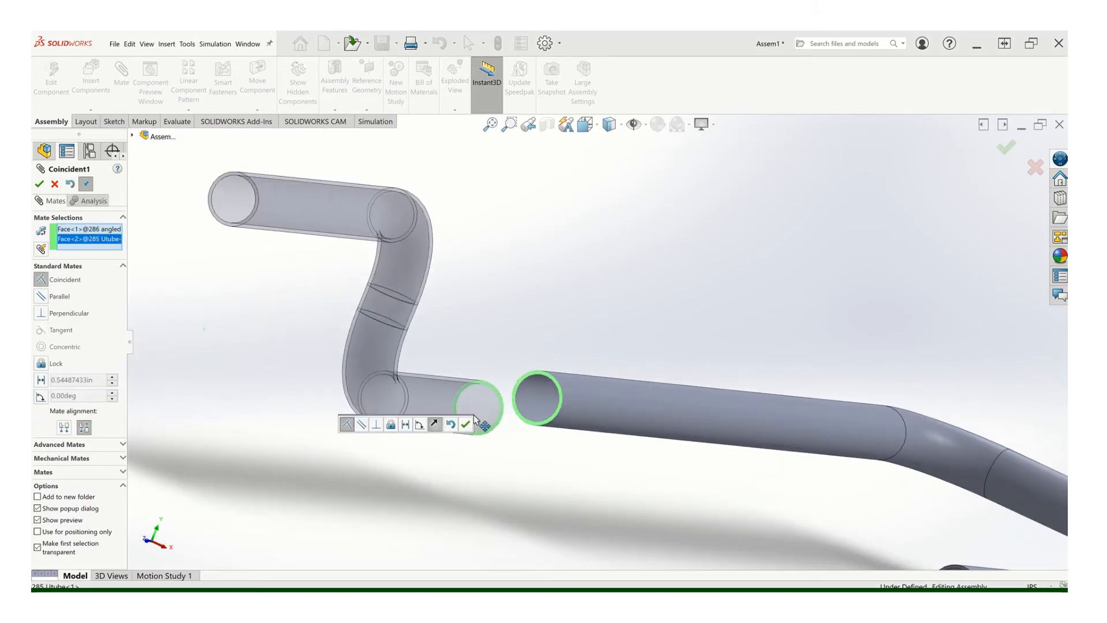
{"action": "scroll", "coordinate": [476, 420], "scroll_direction": "up", "scroll_amount": 5}
{"action": "left_click", "coordinate": [466, 425]}
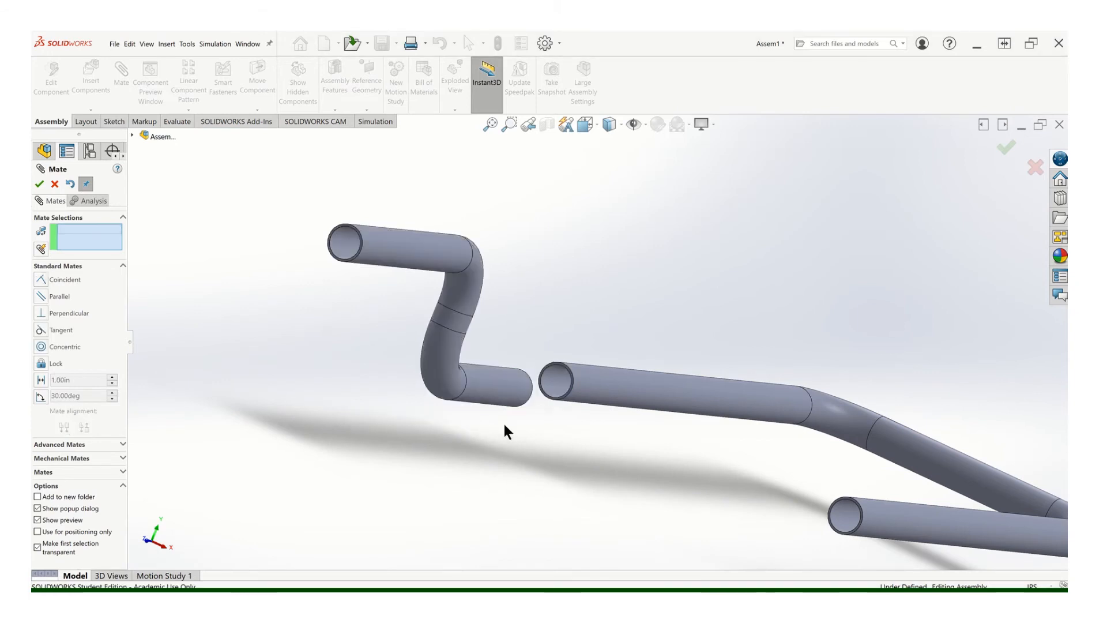
Add a concentric mate between the outer cylindrical faces of the angled tube's lower leg and the U tube's leg, and finish mating
{"action": "middle_click_drag", "start_coordinate": [522, 433], "coordinate": [490, 442]}
{"action": "left_click", "coordinate": [545, 367]}
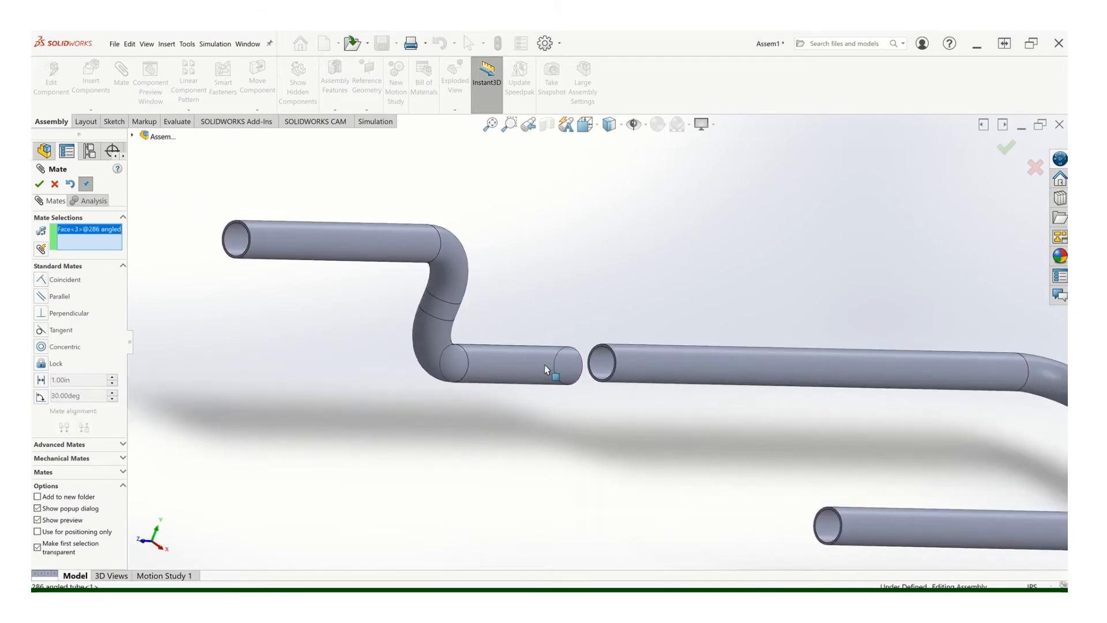
{"action": "left_click", "coordinate": [647, 360]}
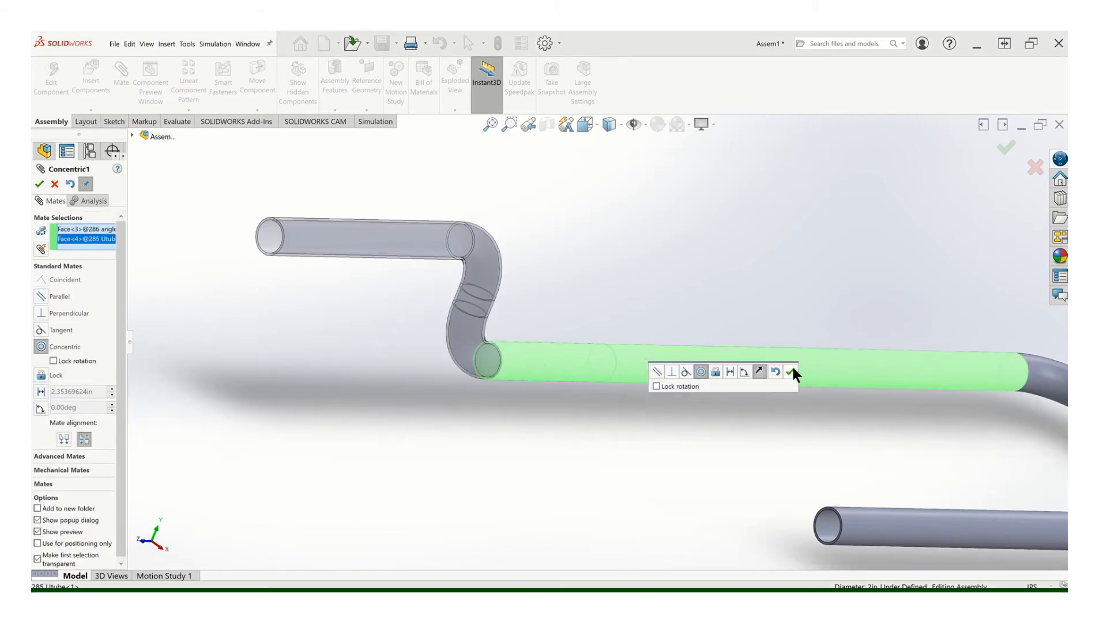
{"action": "left_click", "coordinate": [792, 372]}
{"action": "left_click", "coordinate": [40, 184]}
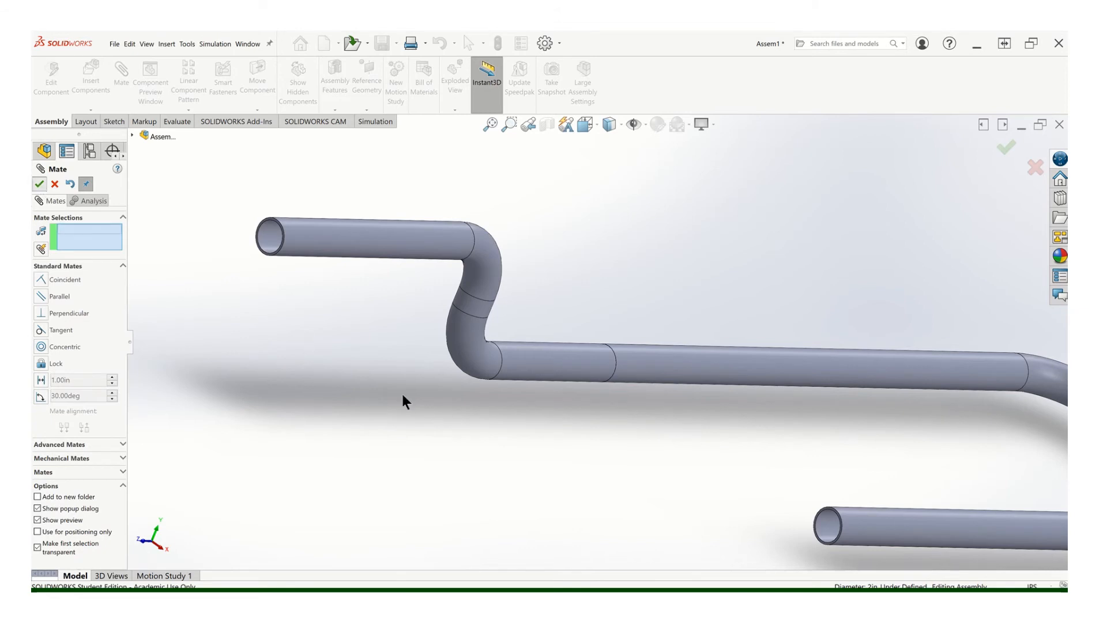
Swing the mated angled tube outward about the axis of its joint with the U tube and clear the selection
{"action": "scroll", "coordinate": [455, 399], "scroll_direction": "up", "scroll_amount": 4}
{"action": "middle_click_drag", "start_coordinate": [419, 357], "coordinate": [579, 352]}
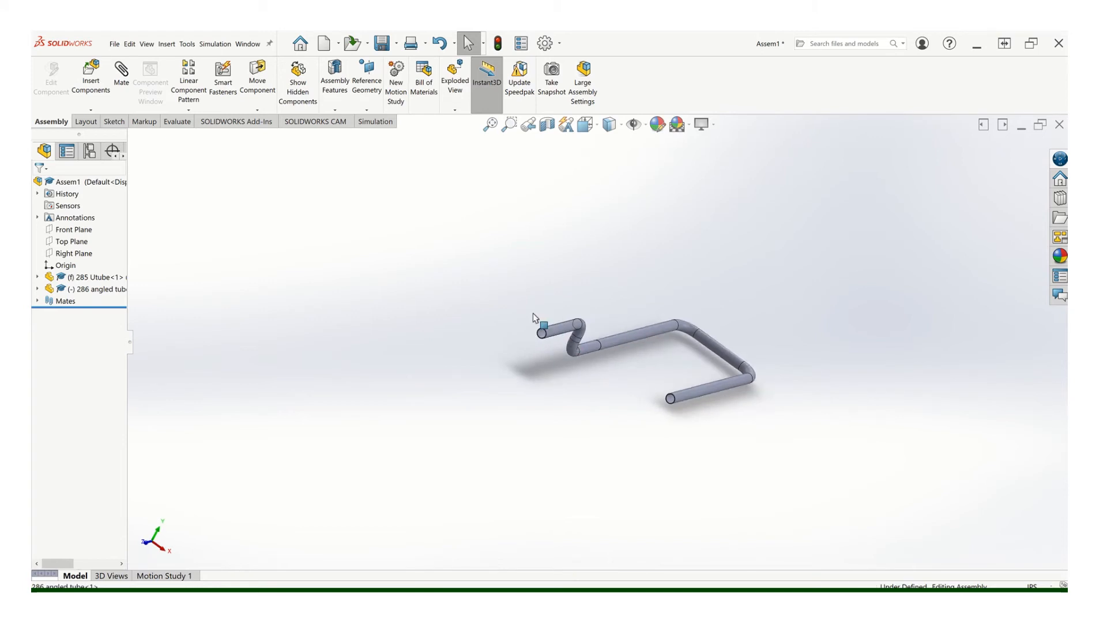
{"action": "left_click_drag", "start_coordinate": [549, 330], "coordinate": [494, 351]}
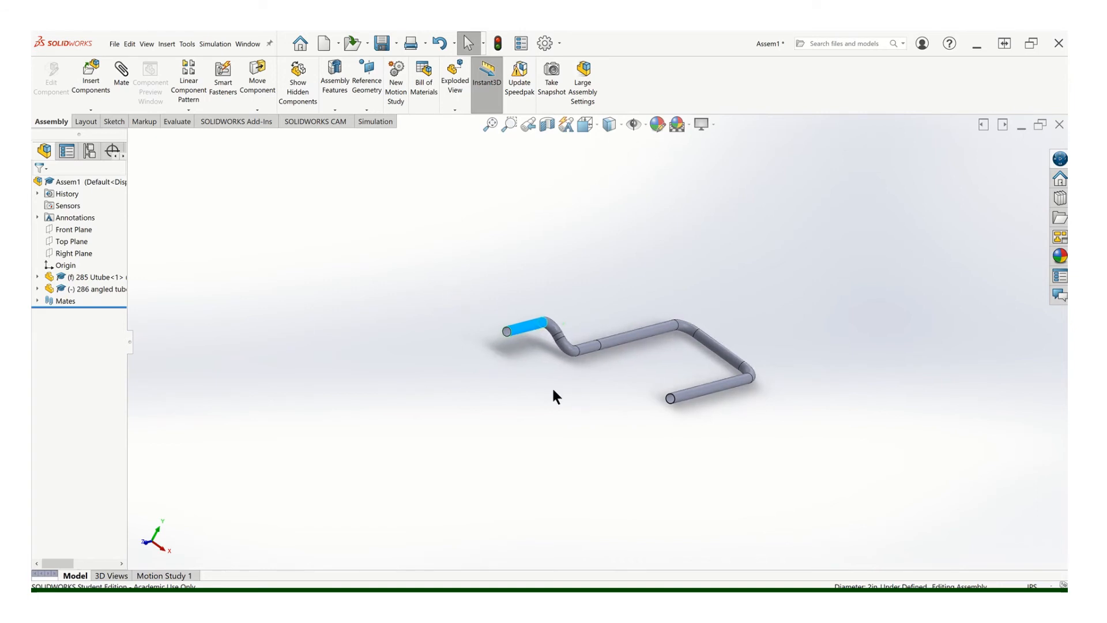
{"action": "mouse_move", "coordinate": [556, 396]}
{"action": "middle_mouse_down"}
{"action": "mouse_move", "coordinate": [502, 378]}
{"action": "mouse_move", "coordinate": [379, 386]}
{"action": "mouse_move", "coordinate": [407, 423]}
{"action": "mouse_move", "coordinate": [438, 413]}
{"action": "middle_mouse_up"}
{"action": "key", "text": "Escape"}
{"action": "middle_click_drag", "start_coordinate": [600, 349], "coordinate": [663, 383]}
{"action": "middle_click_drag", "start_coordinate": [632, 344], "coordinate": [605, 359], "text": "ctrl"}
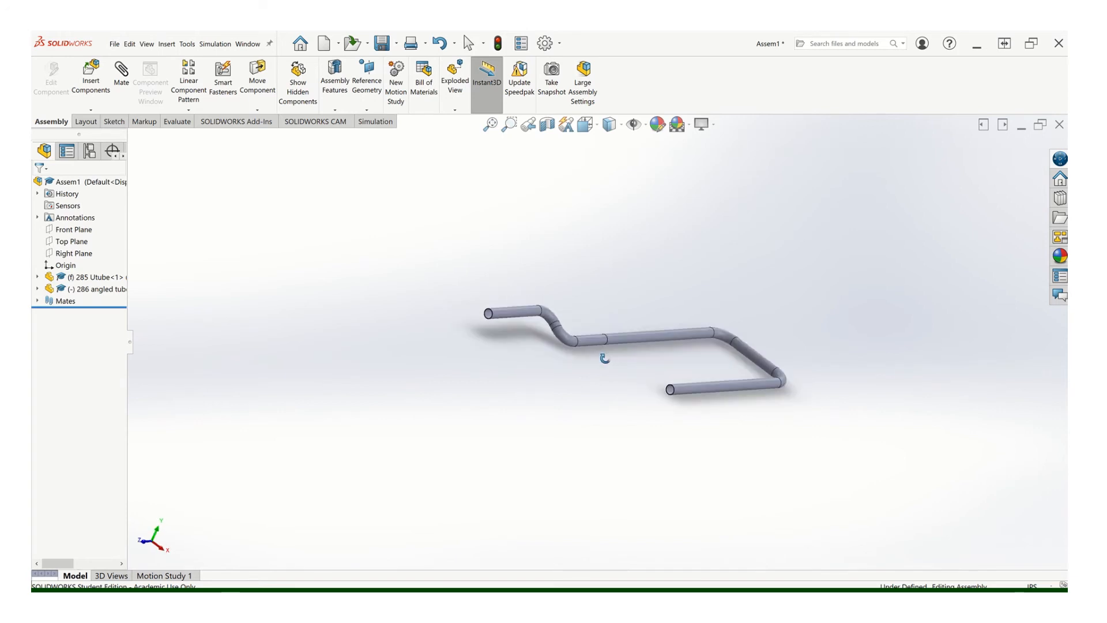
{"action": "scroll", "coordinate": [605, 361], "scroll_direction": "down", "scroll_amount": 2}
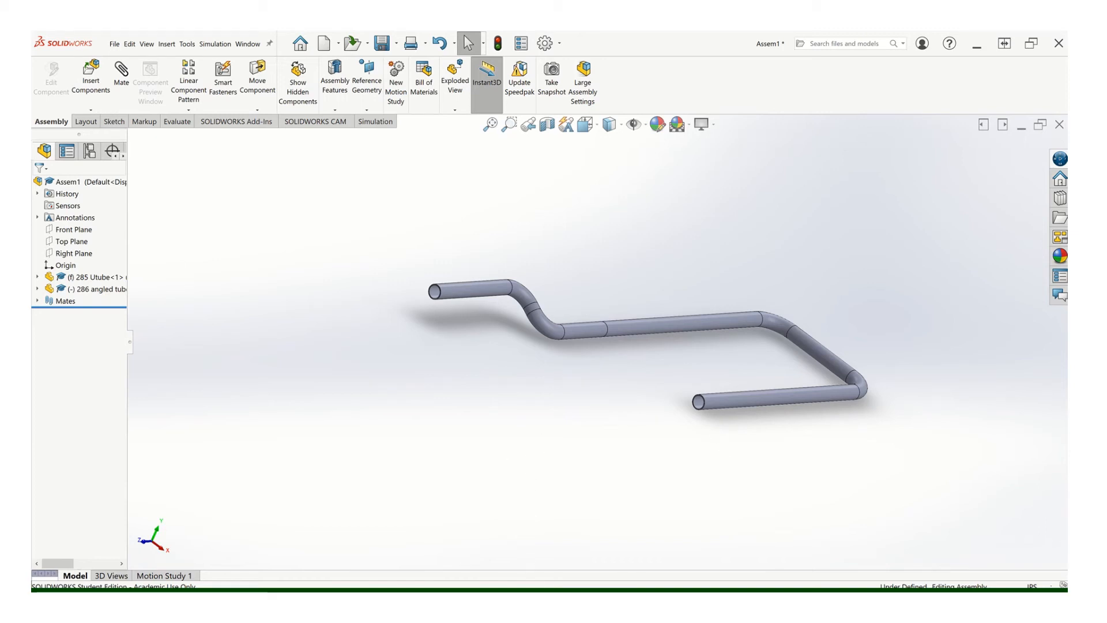
Switch from the assembly to the 286 angled tube part, with nothing left selected
{"action": "left_click", "coordinate": [389, 560]}
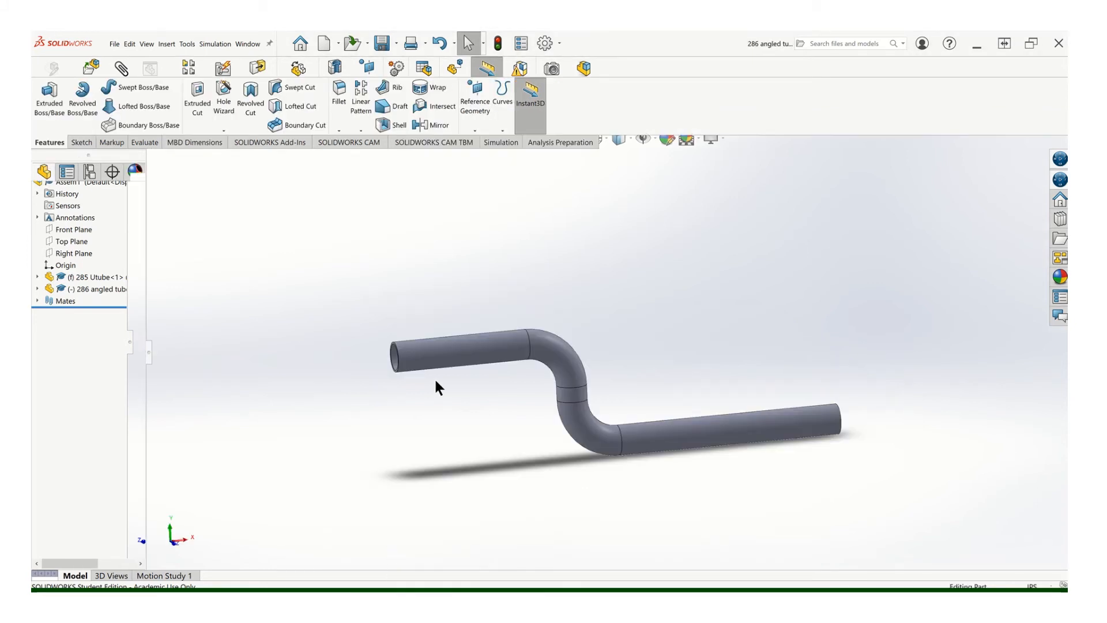
{"action": "left_click", "coordinate": [444, 362]}
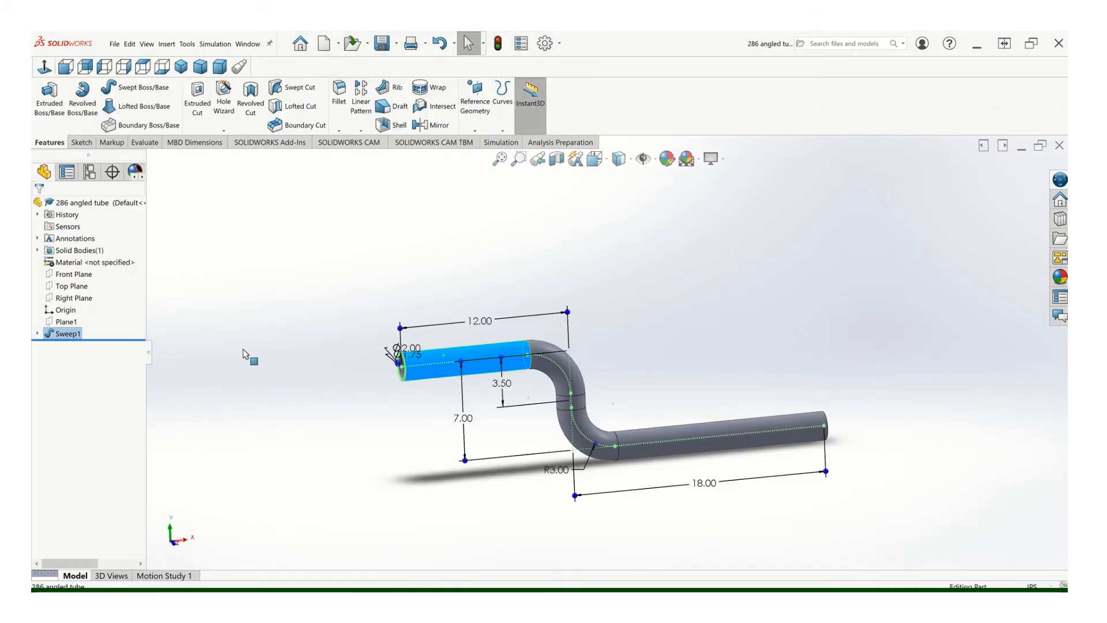
{"action": "left_click", "coordinate": [331, 361]}
{"action": "middle_click_drag", "start_coordinate": [487, 430], "coordinate": [793, 425]}
{"action": "scroll", "coordinate": [784, 429], "scroll_direction": "down", "scroll_amount": 3}
{"action": "scroll", "coordinate": [664, 432], "scroll_direction": "up", "scroll_amount": 1}
{"action": "middle_click_drag", "start_coordinate": [630, 433], "coordinate": [572, 411]}
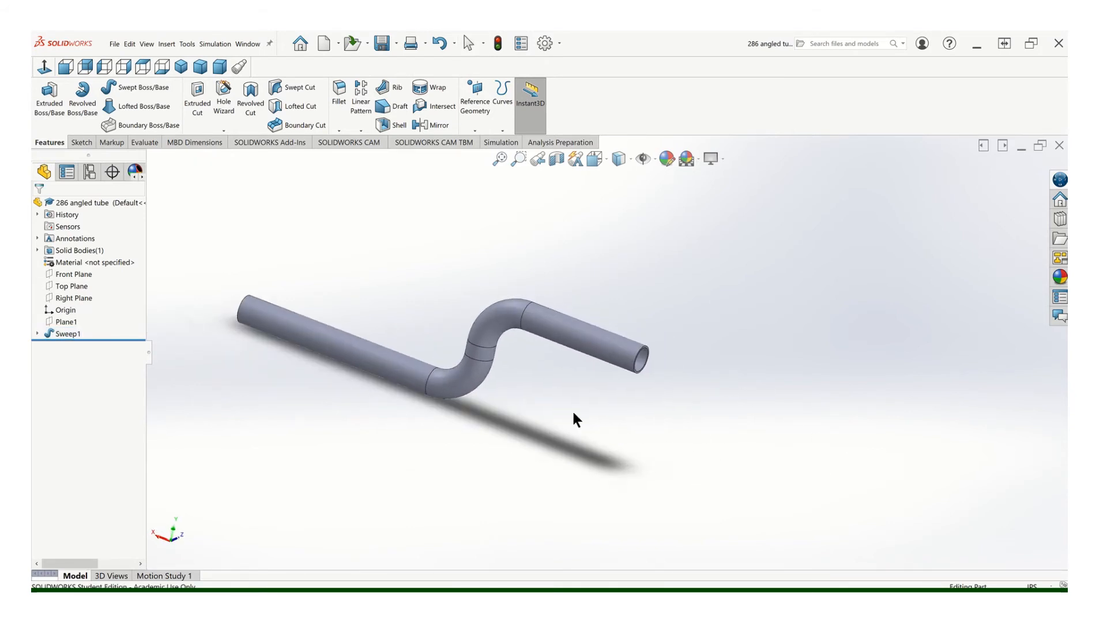
Show the Front, Top and Right planes of the angled tube part and clear the selection
{"action": "right_click", "coordinate": [55, 273]}
{"action": "left_click", "coordinate": [80, 265]}
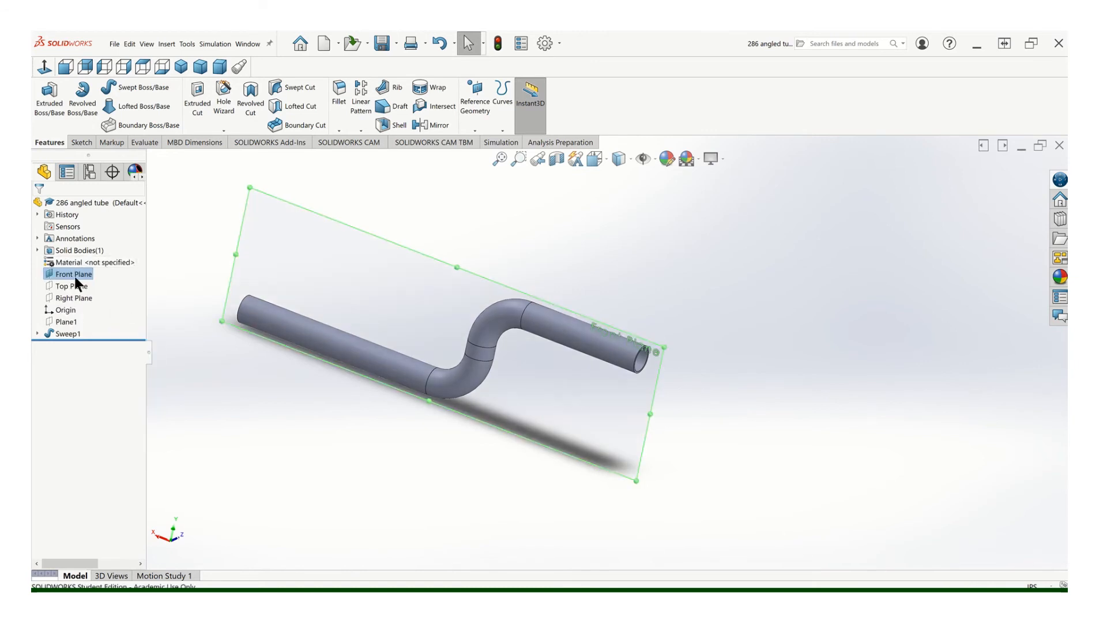
{"action": "right_click", "coordinate": [71, 287]}
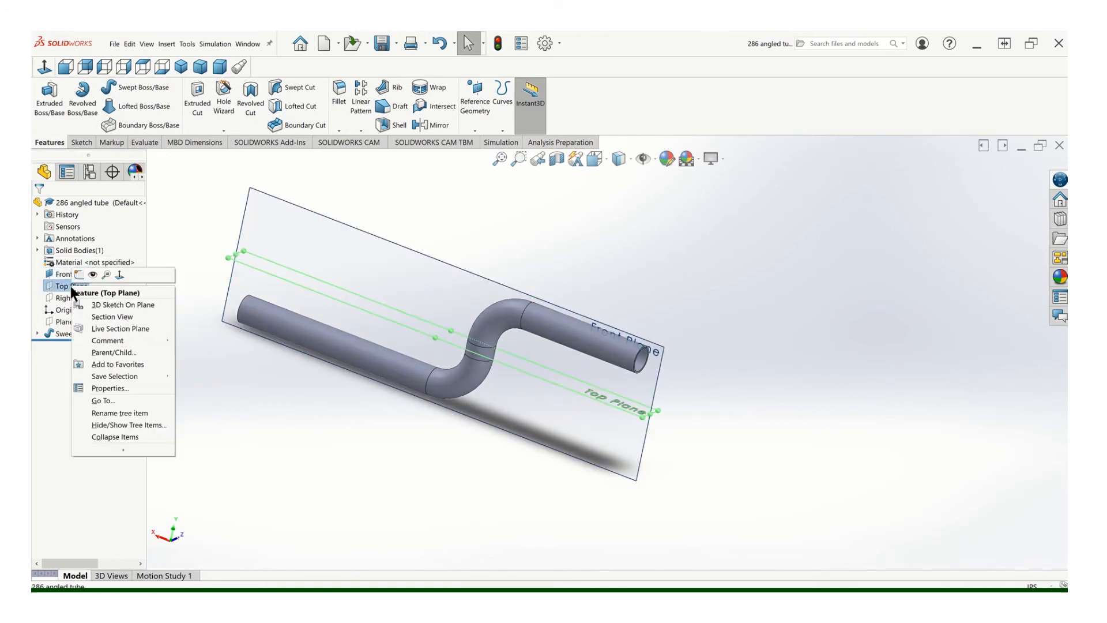
{"action": "left_click", "coordinate": [89, 273]}
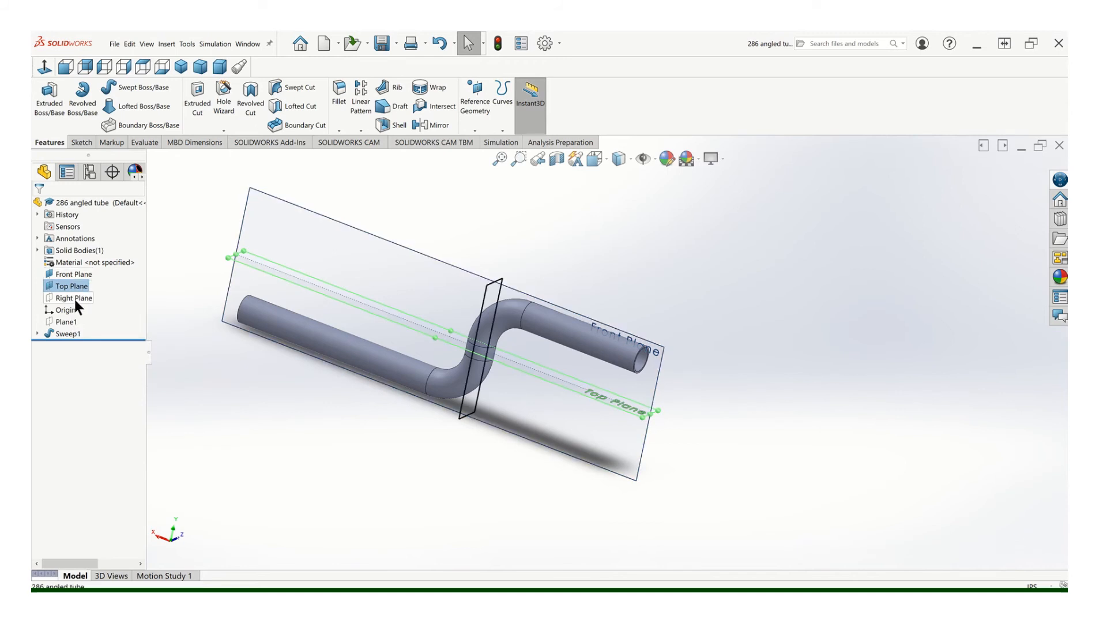
{"action": "right_click", "coordinate": [74, 296]}
{"action": "left_click", "coordinate": [92, 283]}
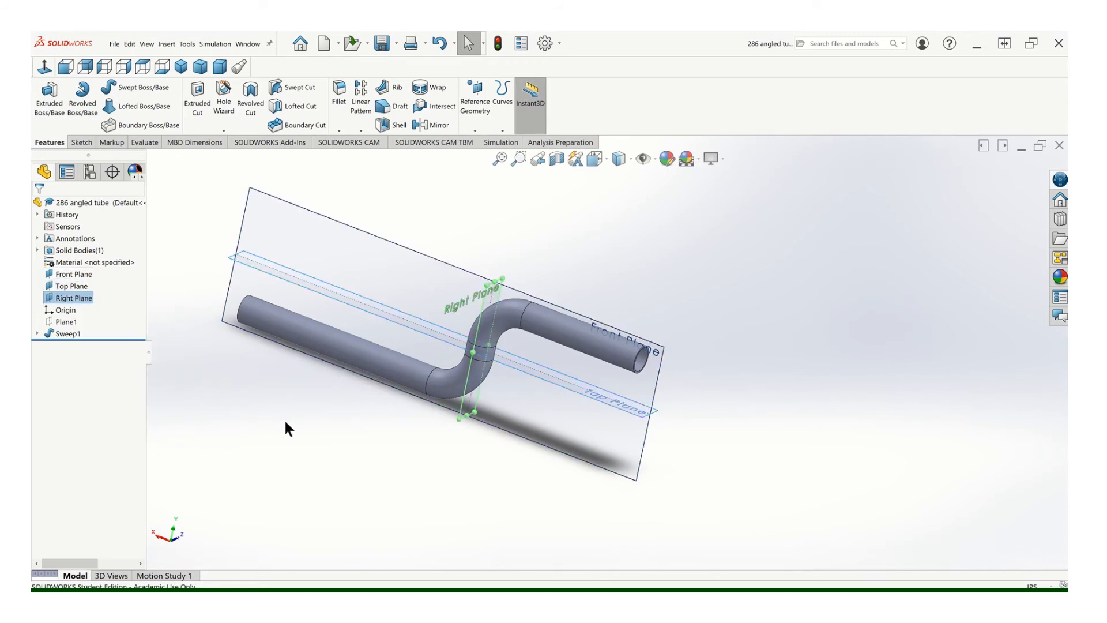
{"action": "left_click", "coordinate": [284, 419]}
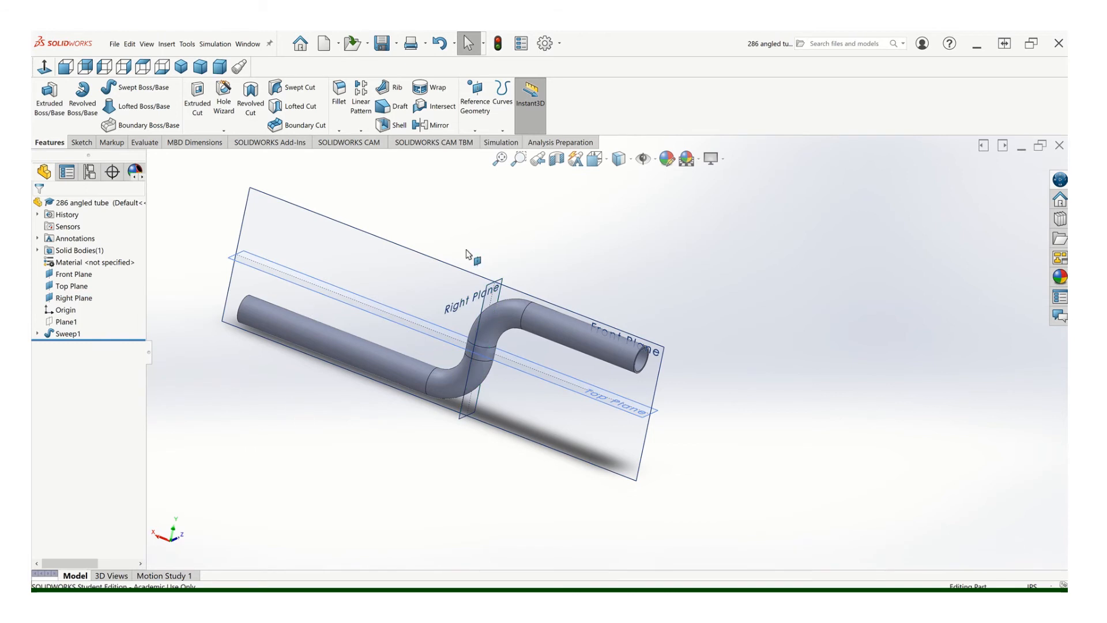
{"action": "left_click", "coordinate": [643, 164]}
{"action": "left_click", "coordinate": [644, 163]}
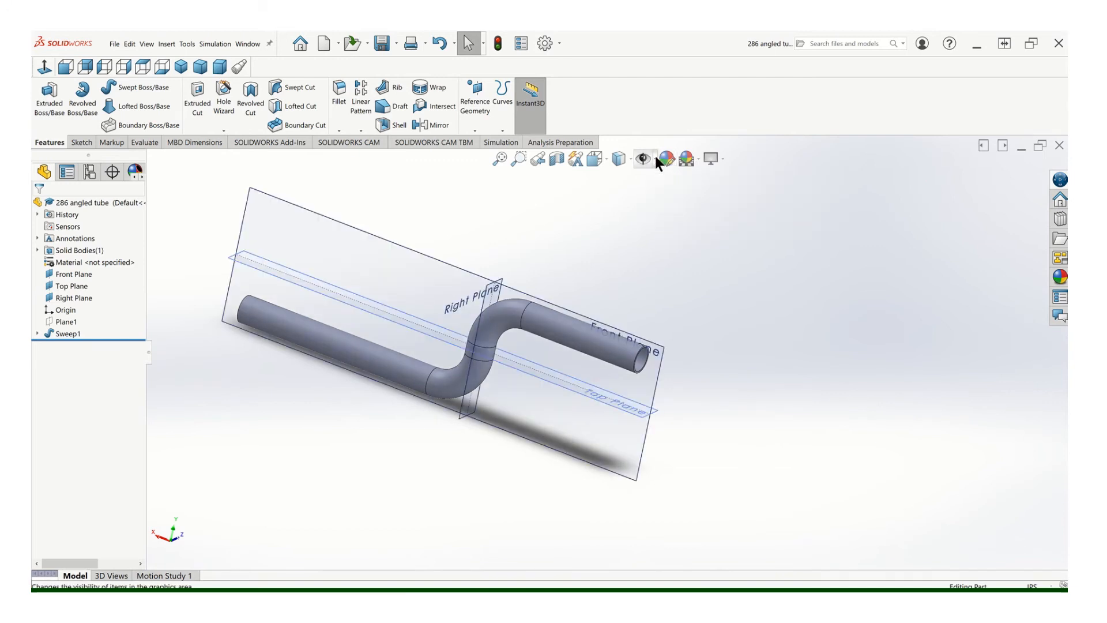
{"action": "left_click", "coordinate": [656, 156]}
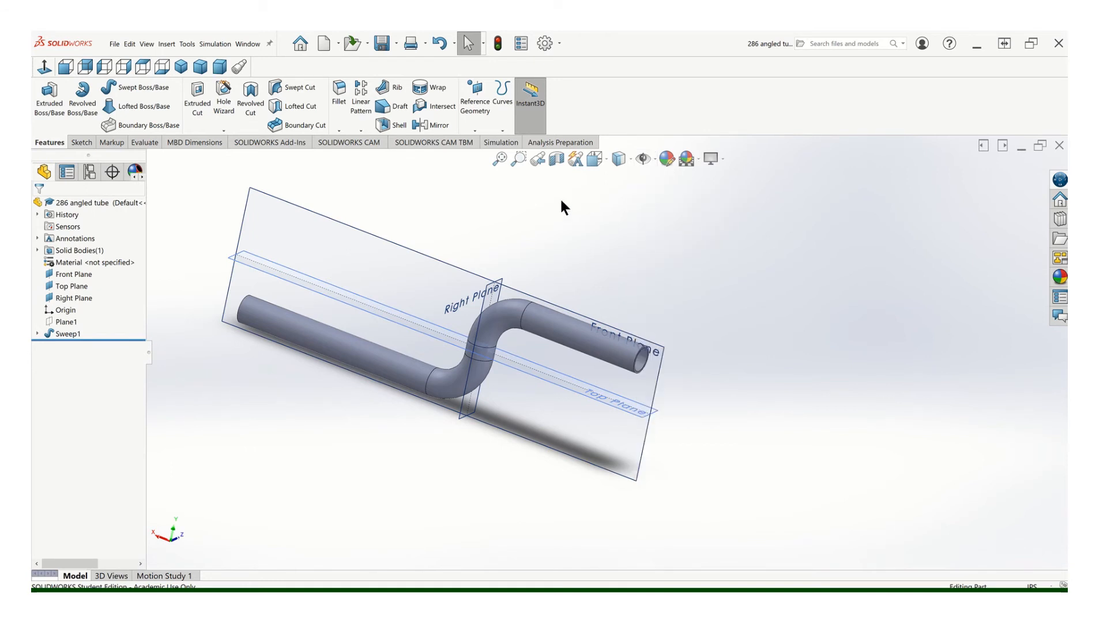
Create a reference axis through the inner cylindrical face of the angled tube's shorter leg
{"action": "mouse_move", "coordinate": [449, 242]}
{"action": "middle_mouse_down"}
{"action": "mouse_move", "coordinate": [420, 227]}
{"action": "mouse_move", "coordinate": [435, 226]}
{"action": "middle_mouse_up"}
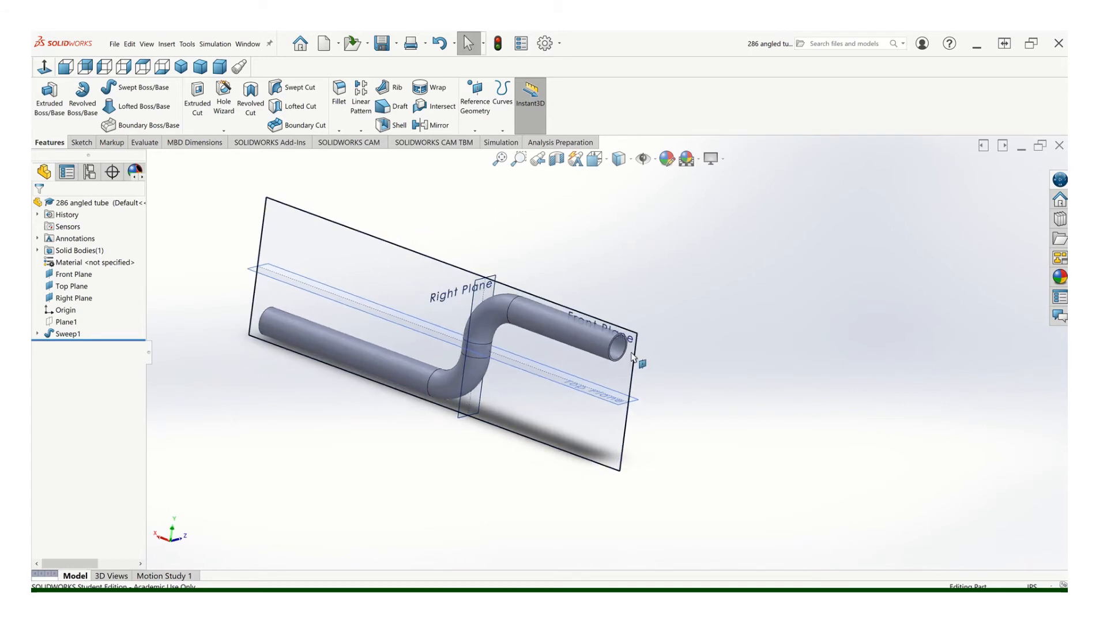
{"action": "scroll", "coordinate": [615, 308], "scroll_direction": "down", "scroll_amount": 3}
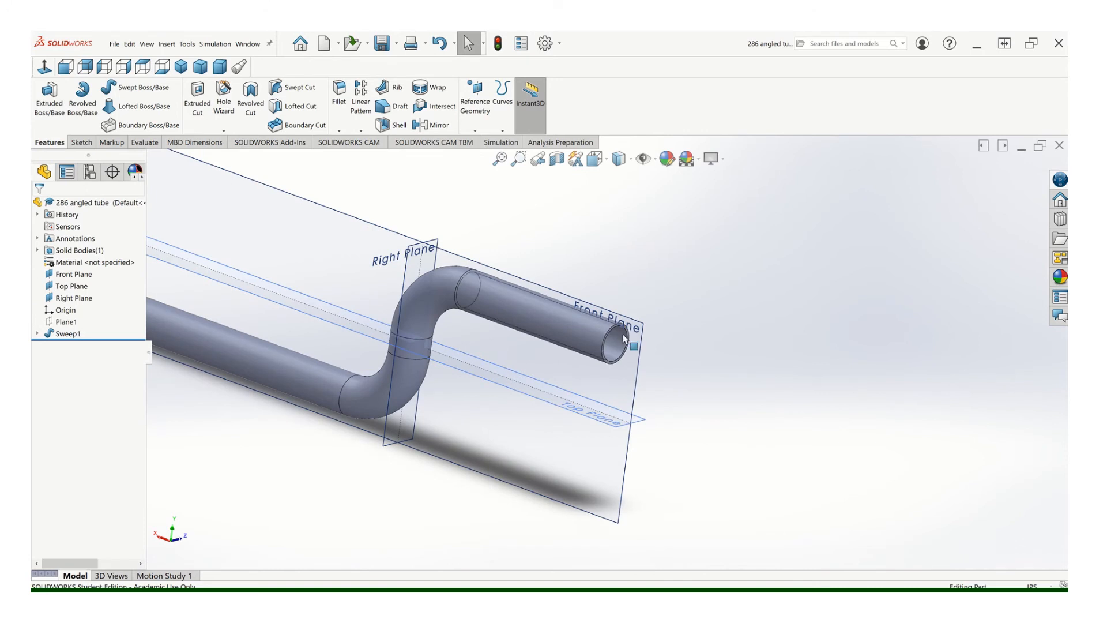
{"action": "scroll", "coordinate": [564, 327], "scroll_direction": "up", "scroll_amount": 2}
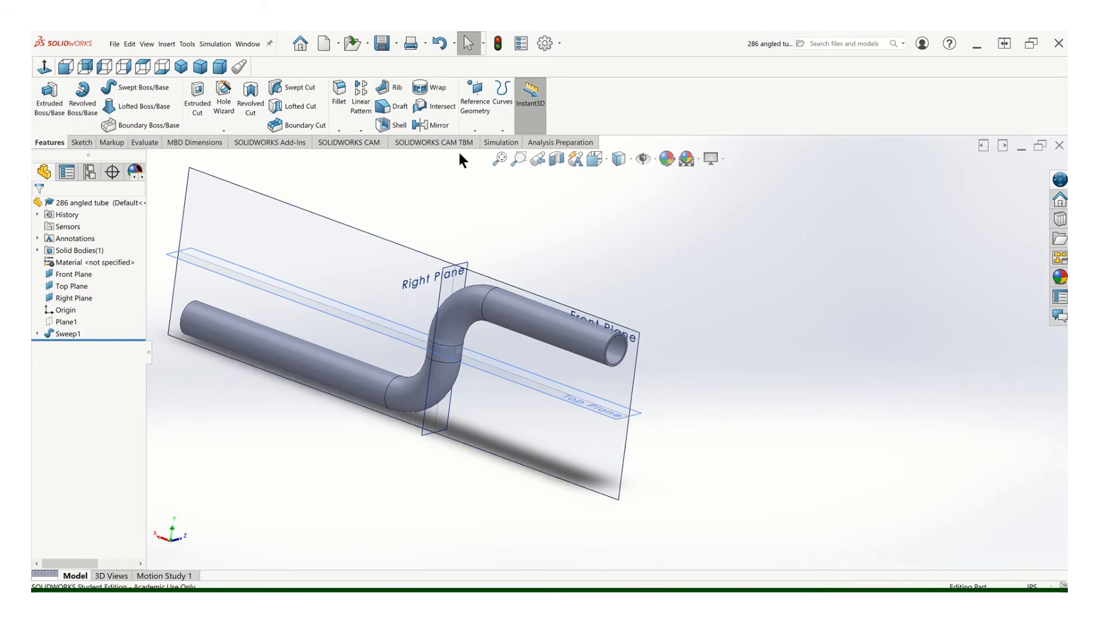
{"action": "left_click", "coordinate": [474, 131]}
{"action": "left_click", "coordinate": [483, 153]}
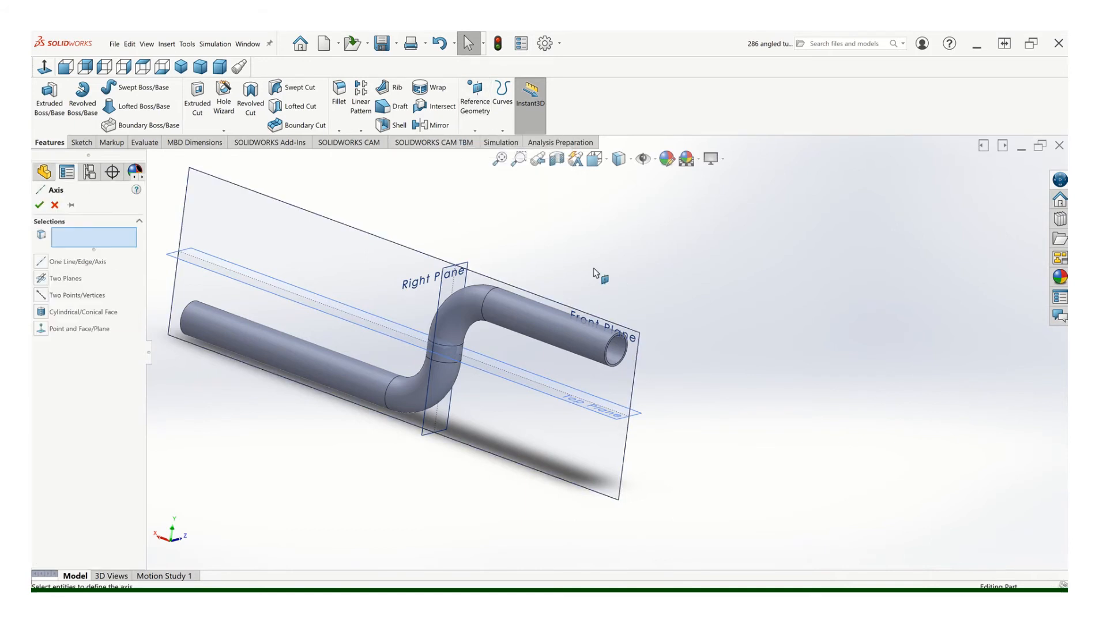
{"action": "left_click", "coordinate": [618, 354]}
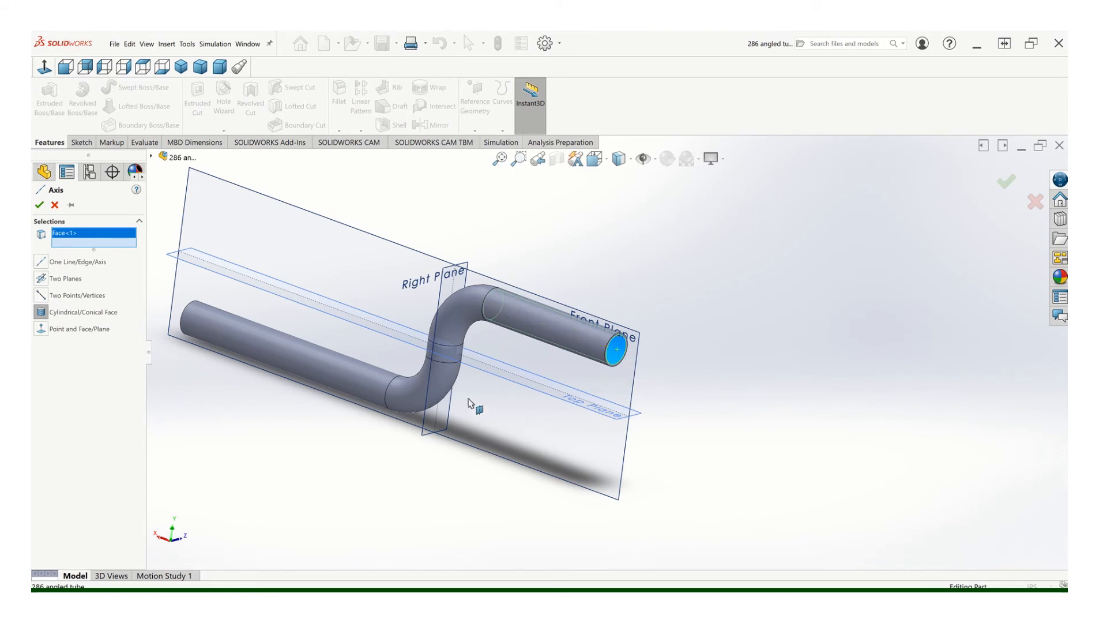
{"action": "left_click", "coordinate": [41, 206]}
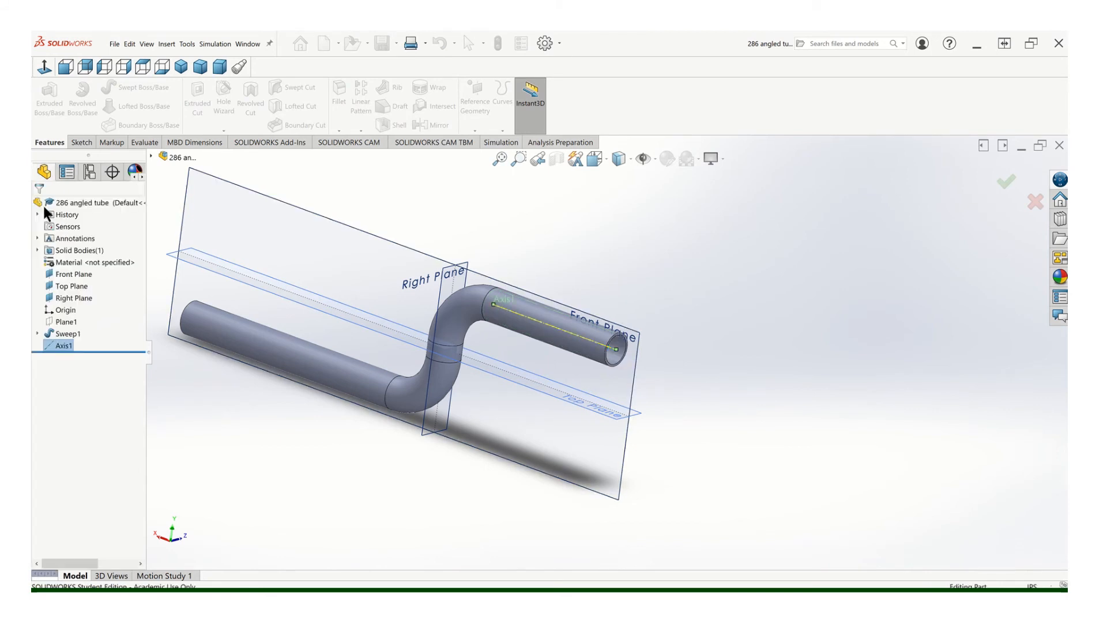
{"action": "left_click", "coordinate": [710, 357]}
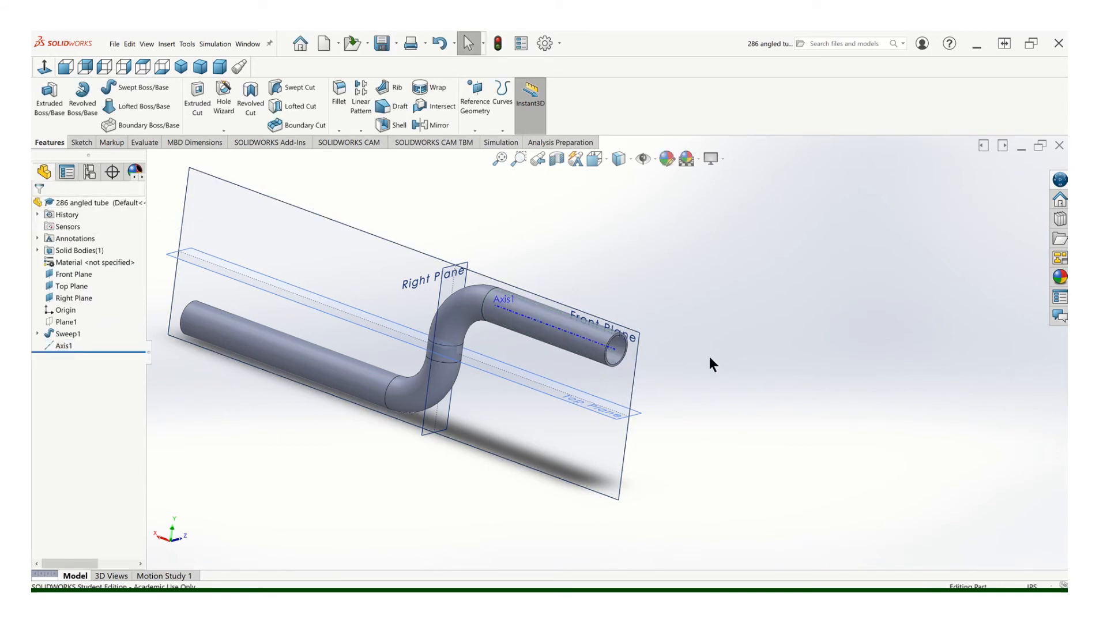
Hide the Right and Top planes, keeping the Front Plane displayed
{"action": "scroll", "coordinate": [653, 367], "scroll_direction": "down", "scroll_amount": 2}
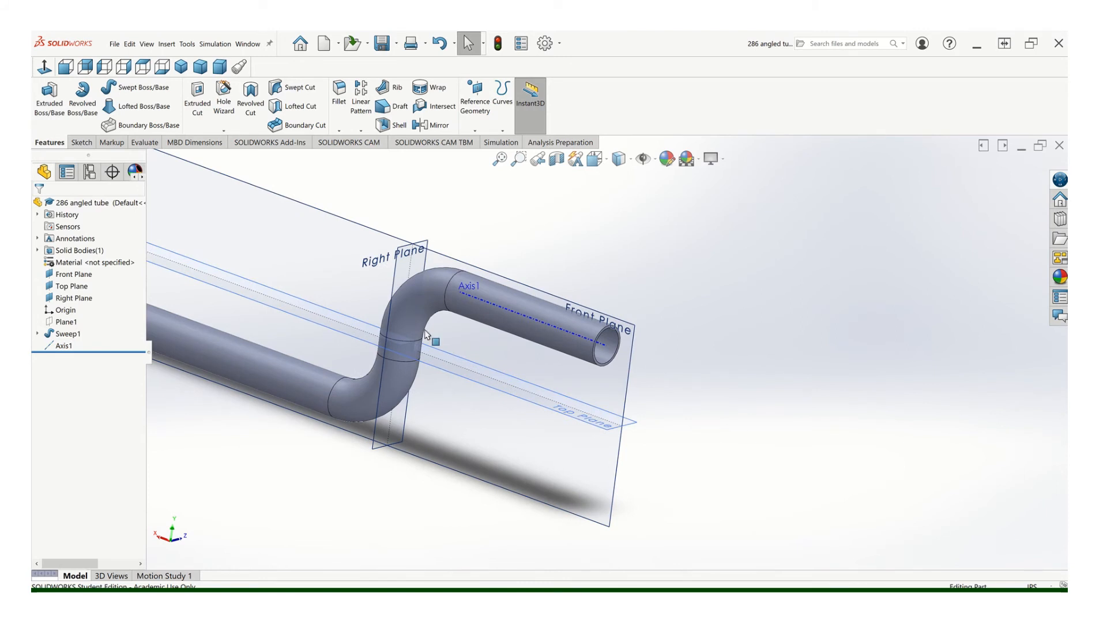
{"action": "right_click", "coordinate": [401, 254]}
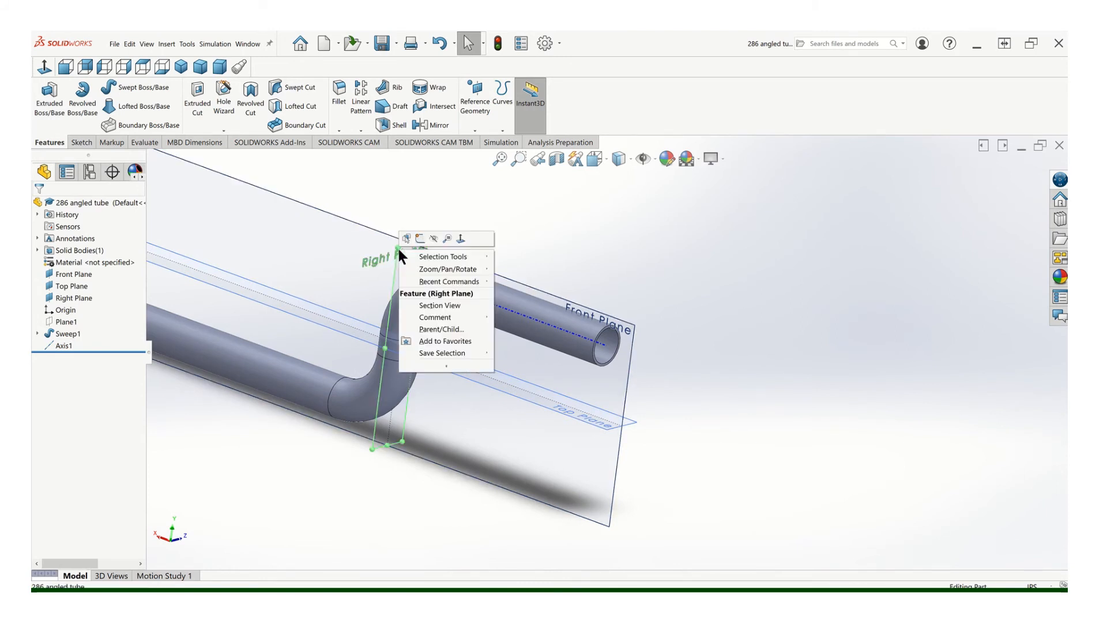
{"action": "left_click", "coordinate": [430, 237]}
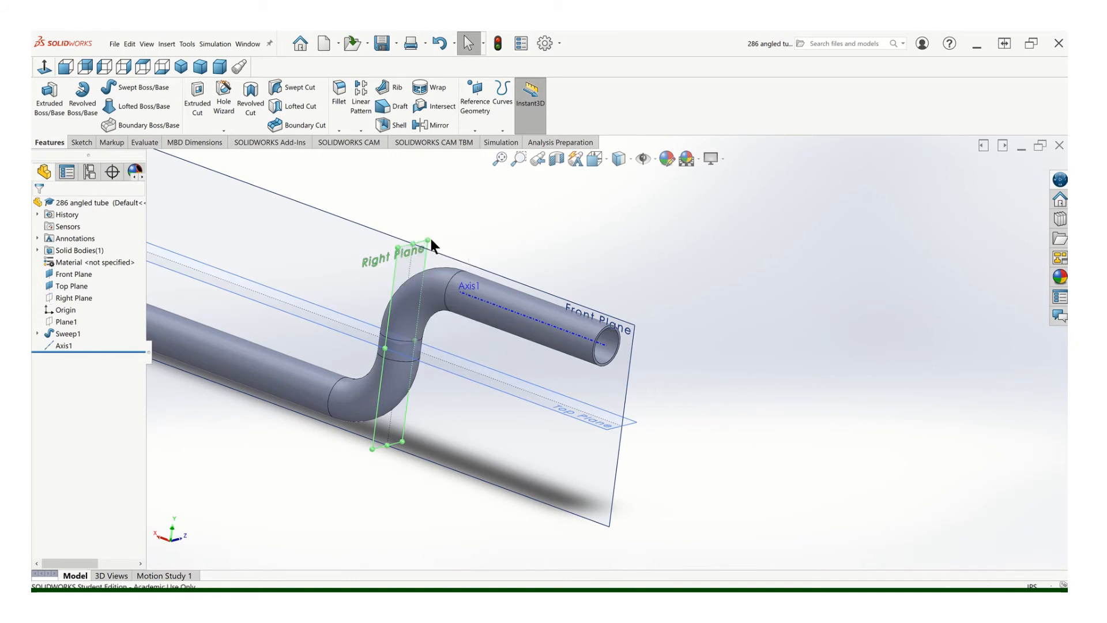
{"action": "right_click", "coordinate": [546, 405]}
{"action": "left_click", "coordinate": [579, 390]}
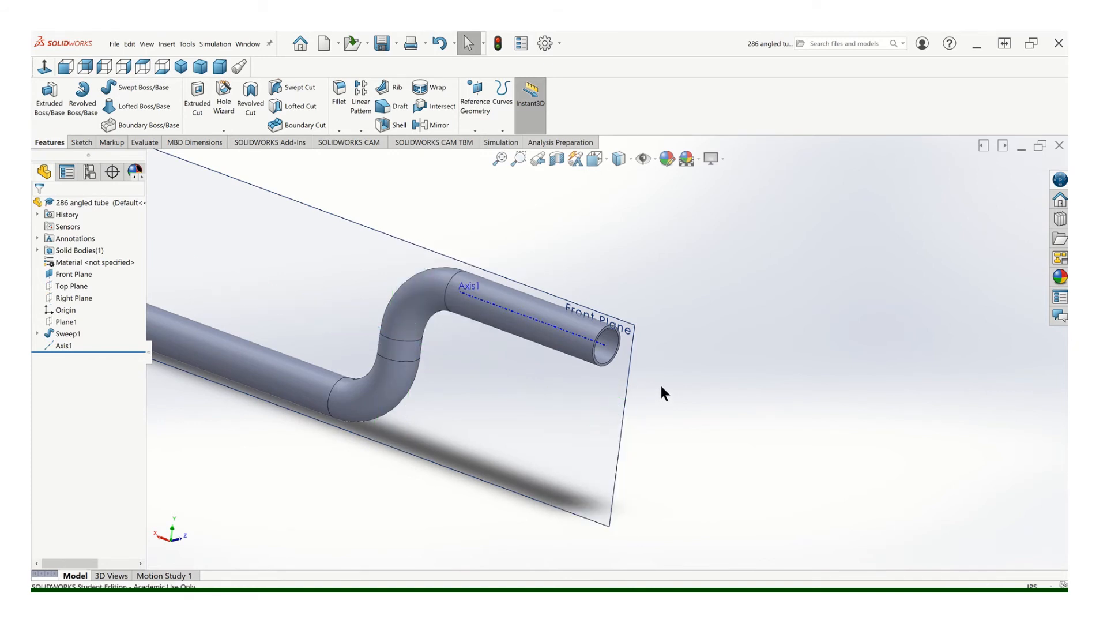
Create a reference plane at 35 degrees to the Front Plane, coincident with the axis of the tube's shorter leg
{"action": "scroll", "coordinate": [531, 224], "scroll_direction": "up", "scroll_amount": 1}
{"action": "middle_click_drag", "start_coordinate": [531, 224], "coordinate": [490, 228]}
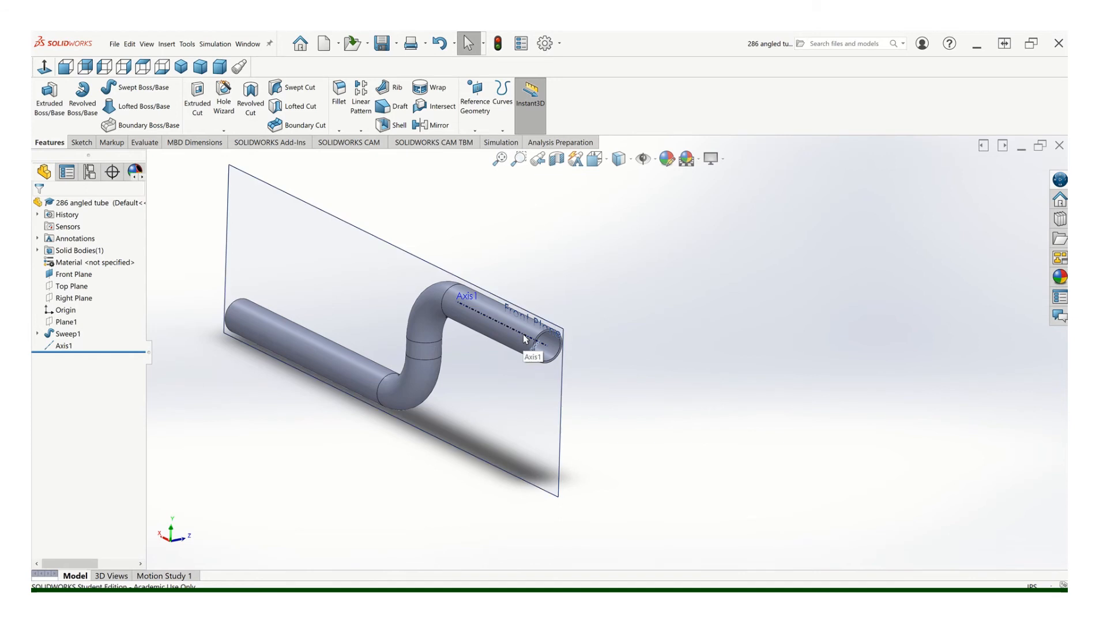
{"action": "left_click", "coordinate": [474, 129]}
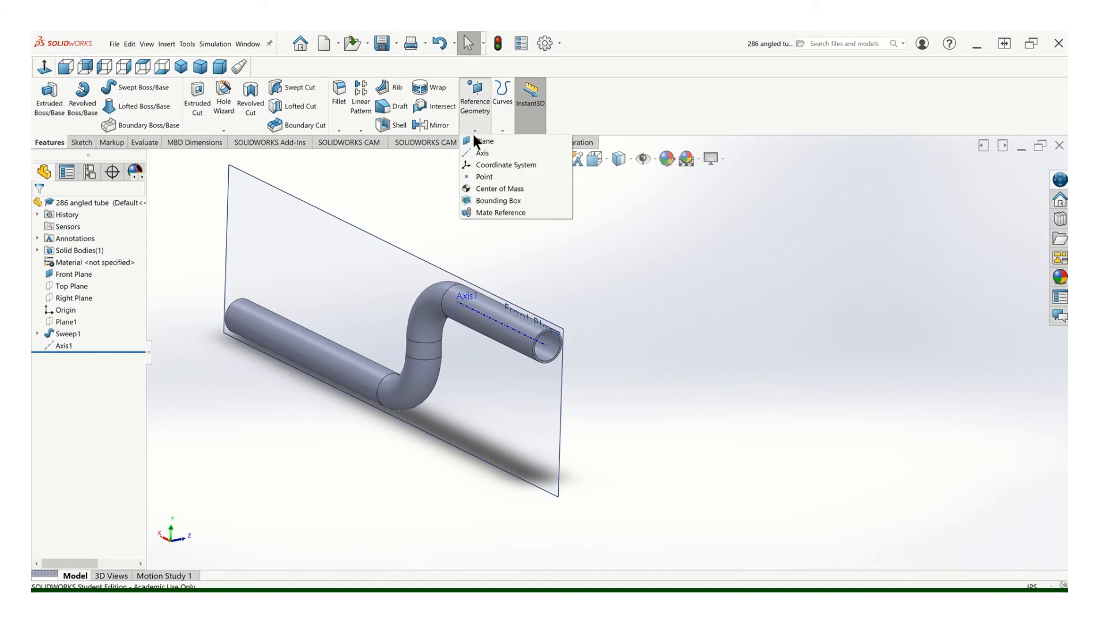
{"action": "left_click", "coordinate": [482, 140]}
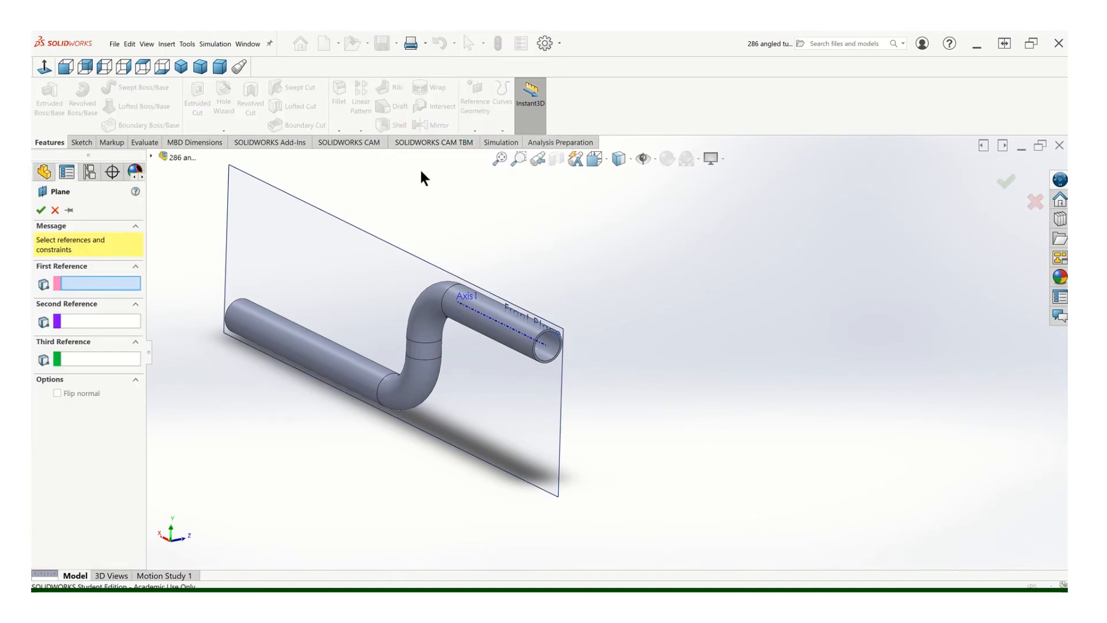
{"action": "left_click", "coordinate": [559, 407]}
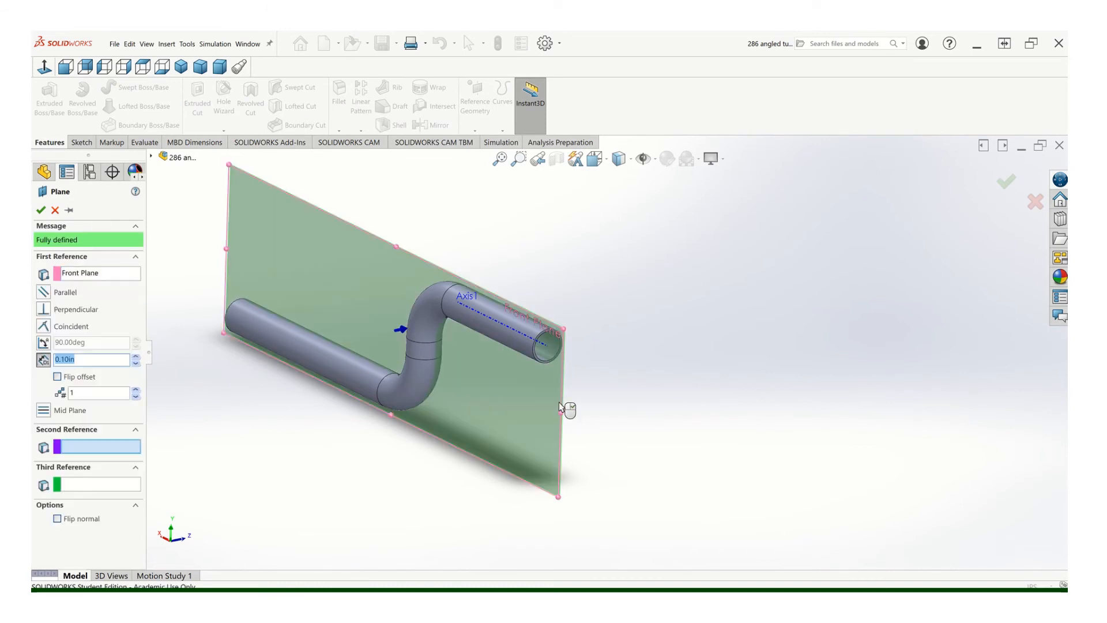
{"action": "left_click", "coordinate": [89, 449]}
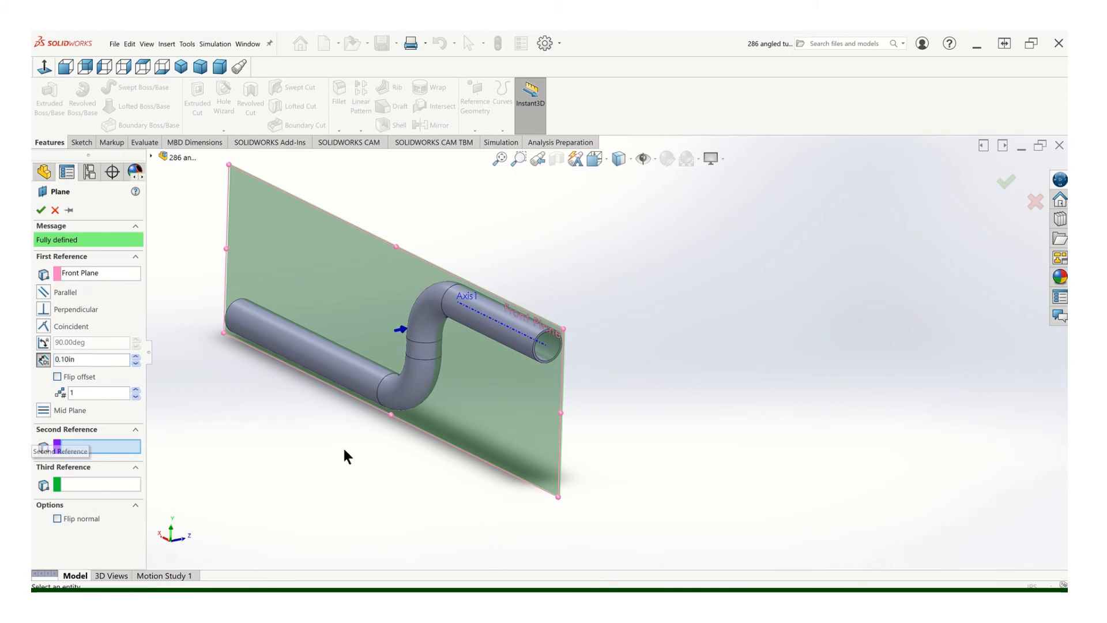
{"action": "left_click", "coordinate": [507, 331]}
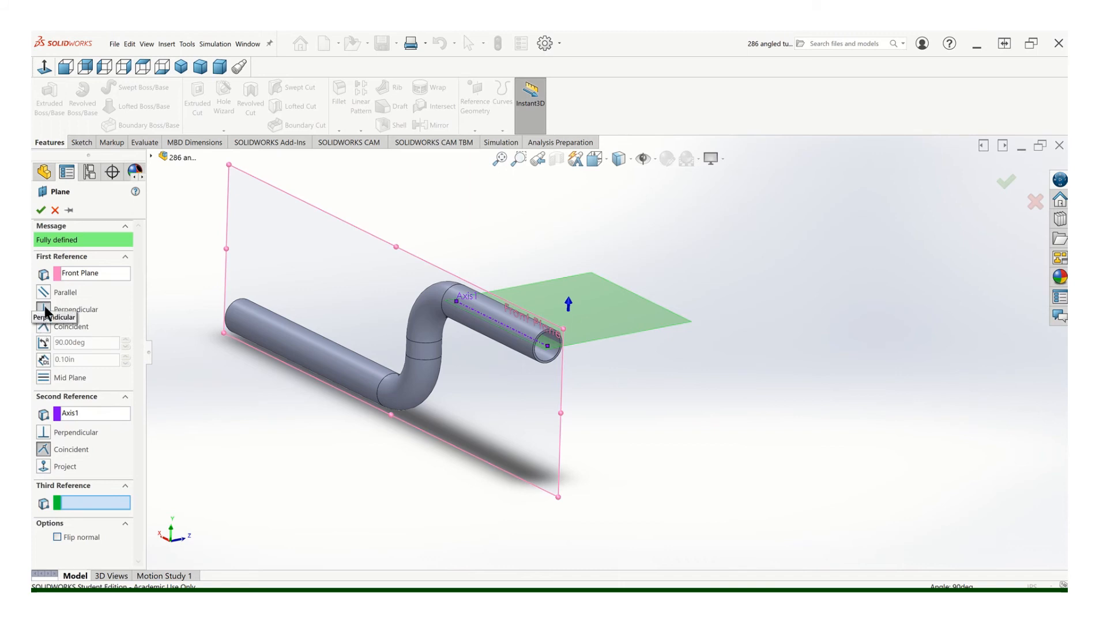
{"action": "left_click", "coordinate": [43, 344]}
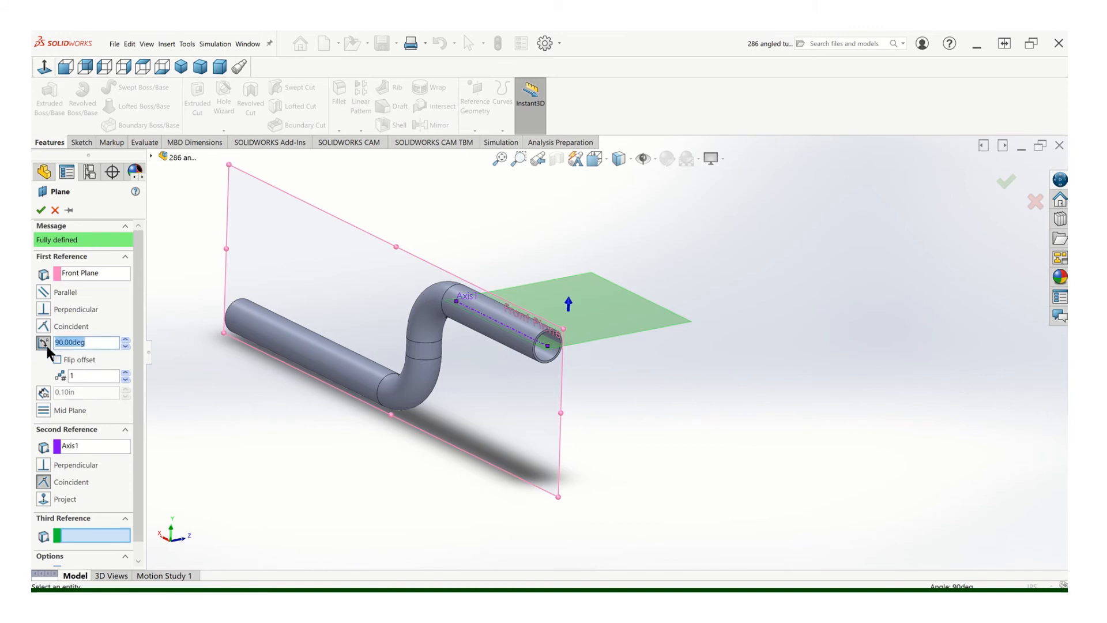
{"action": "type", "text": "30"}
{"action": "key", "text": "Return"}
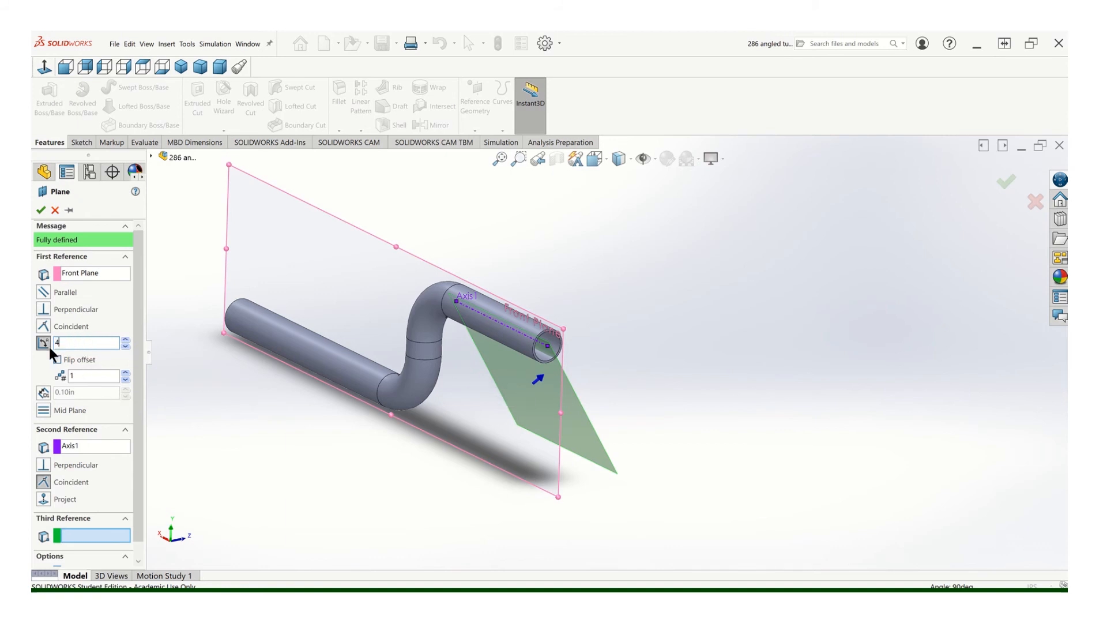
{"action": "left_click_drag", "start_coordinate": [90, 343], "coordinate": [58, 345]}
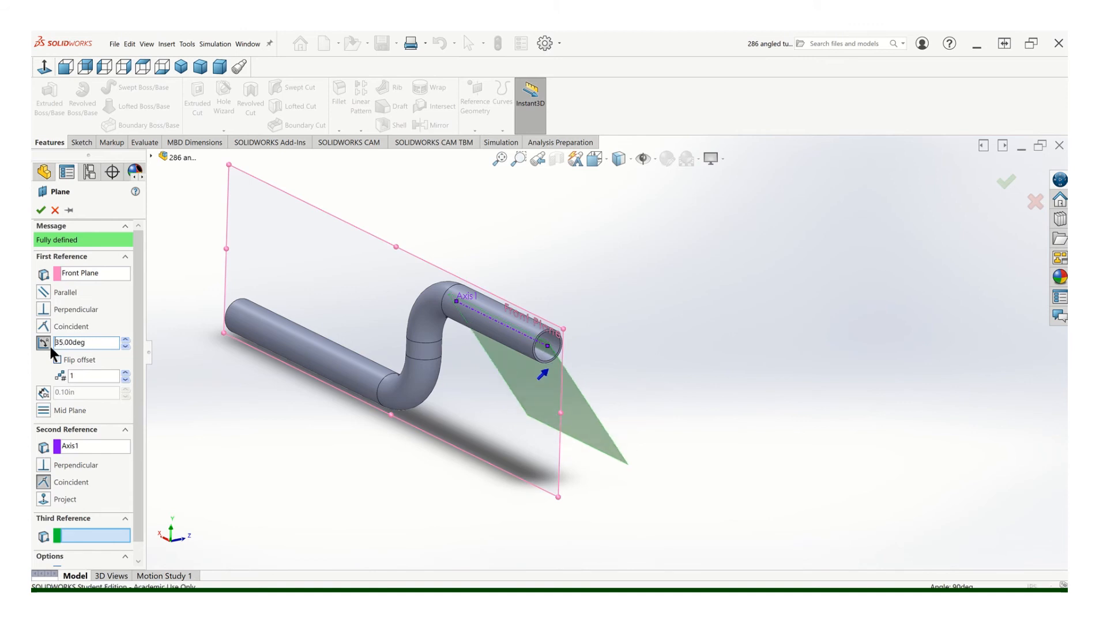
{"action": "left_click", "coordinate": [42, 211]}
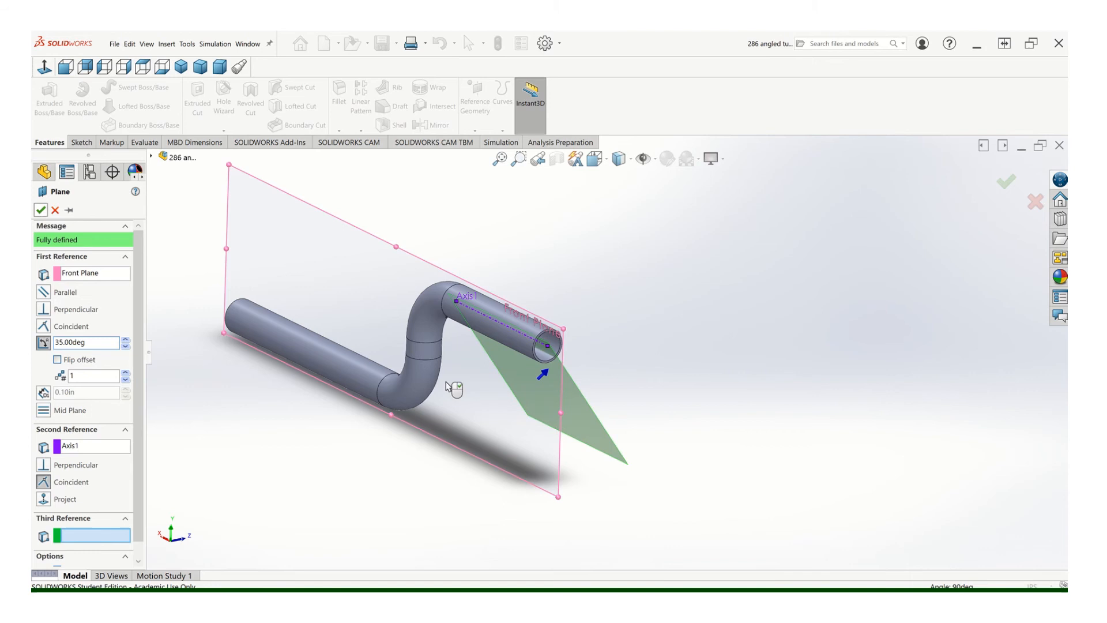
{"action": "right_click", "coordinate": [563, 439]}
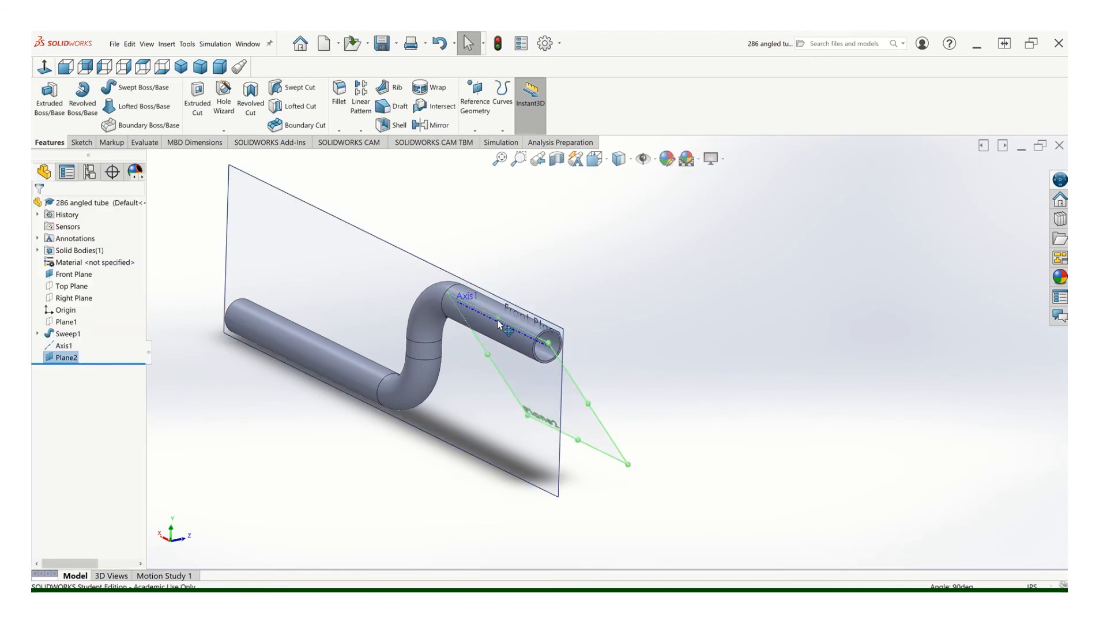
Shift the displayed outline of the 35-degree plane upward so that it straddles the tube's shorter leg
{"action": "left_click_drag", "start_coordinate": [497, 320], "coordinate": [470, 256]}
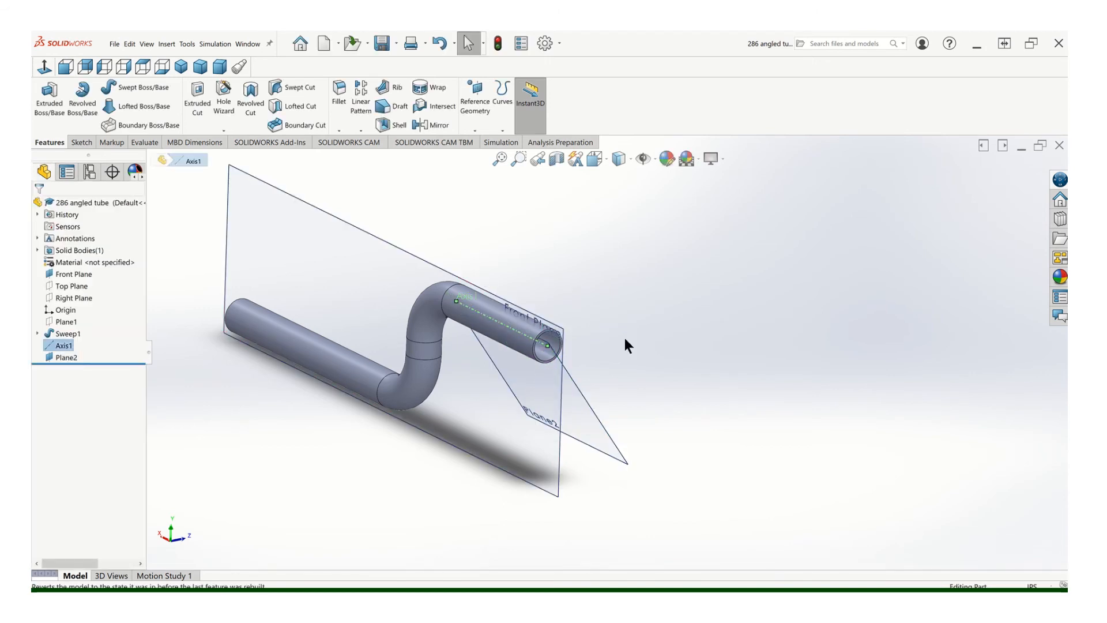
{"action": "left_click", "coordinate": [589, 401]}
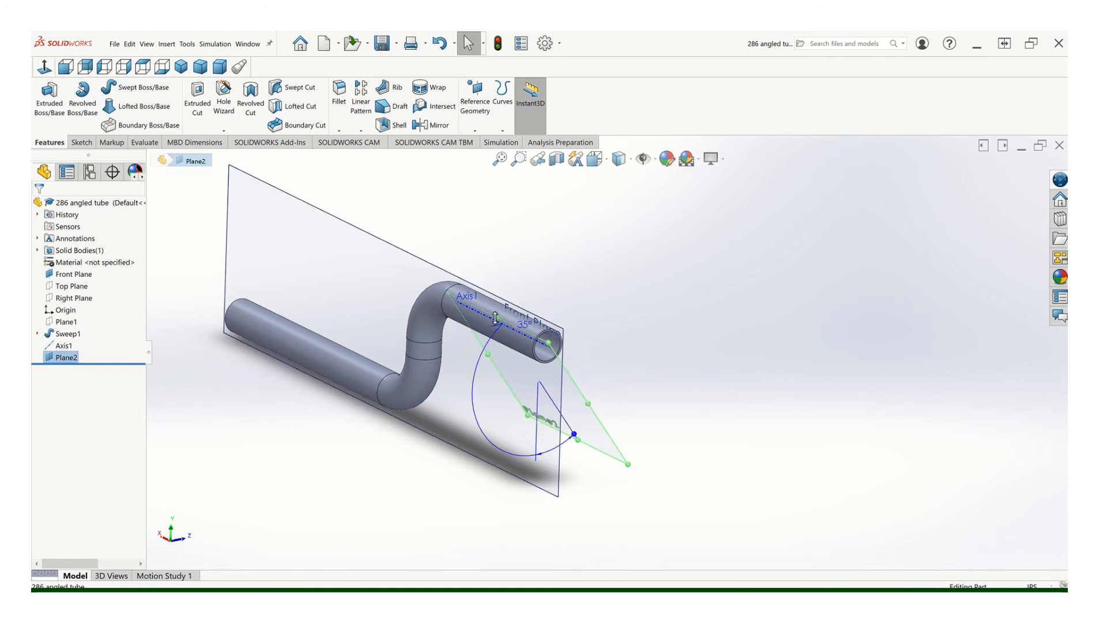
{"action": "left_click_drag", "start_coordinate": [500, 323], "coordinate": [473, 262]}
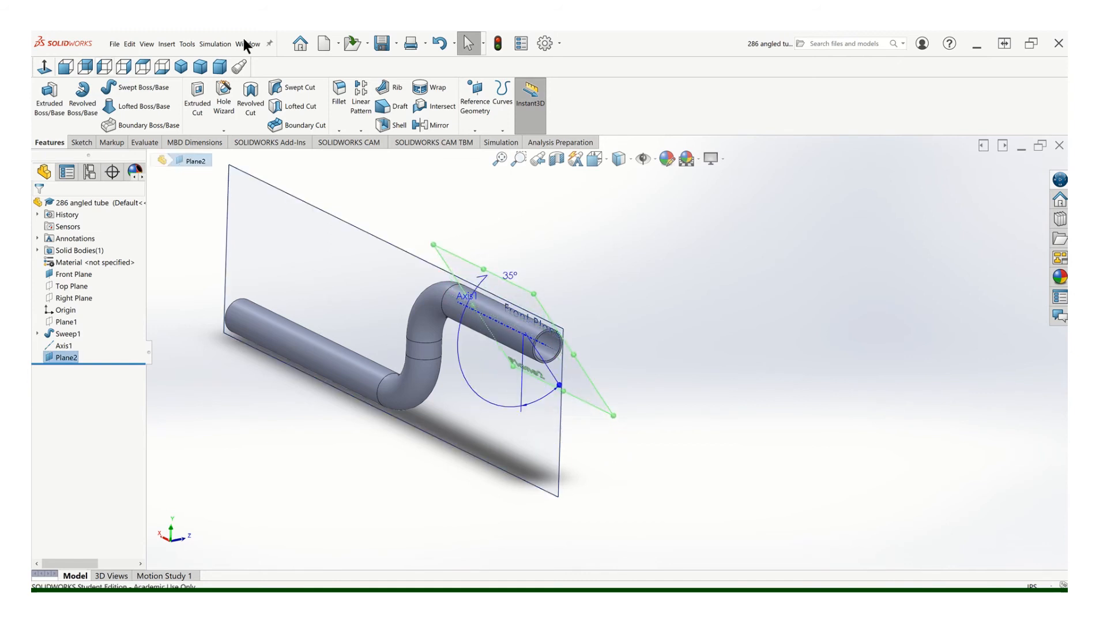
Undo the last shift of the 35-degree plane's outline and resize the outline so it straddles the tube's shorter leg
{"action": "left_click", "coordinate": [435, 41]}
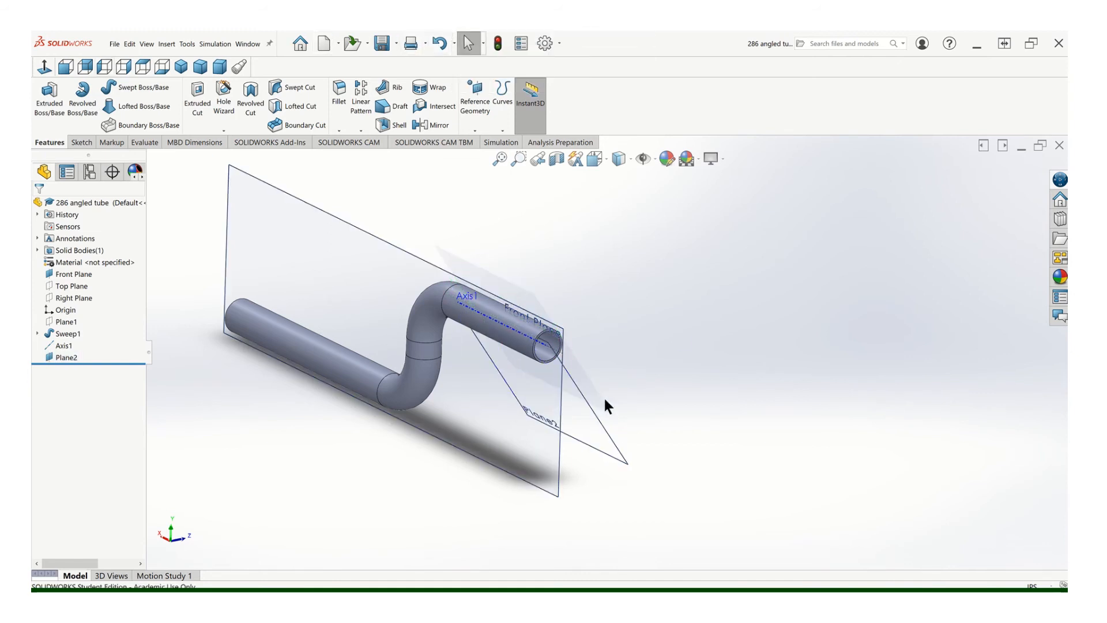
{"action": "left_click", "coordinate": [588, 402]}
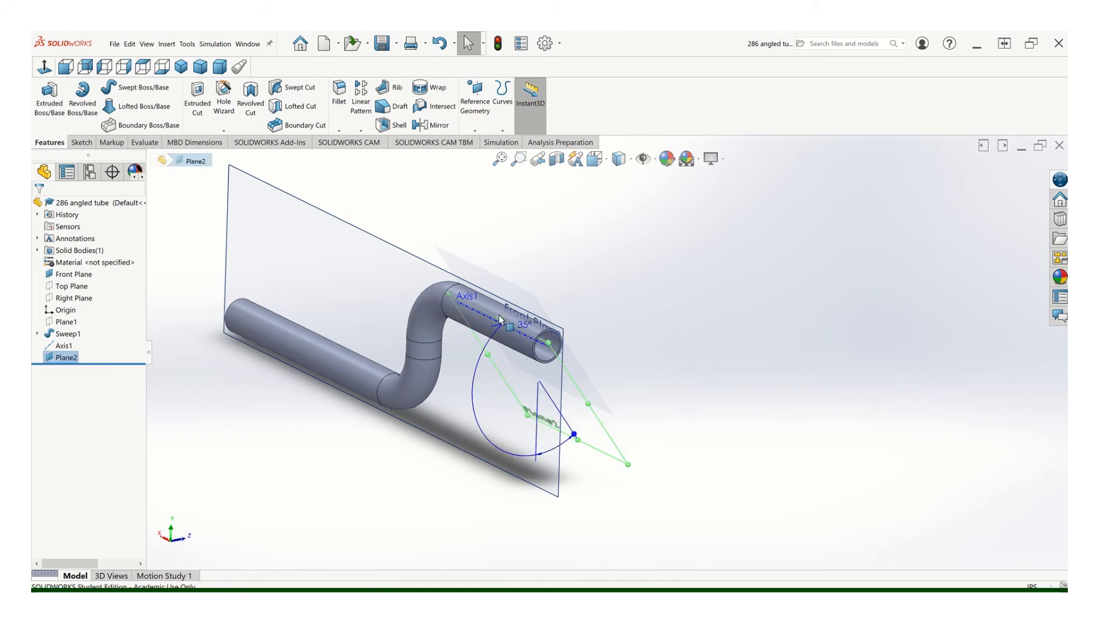
{"action": "left_click_drag", "start_coordinate": [498, 316], "coordinate": [457, 238]}
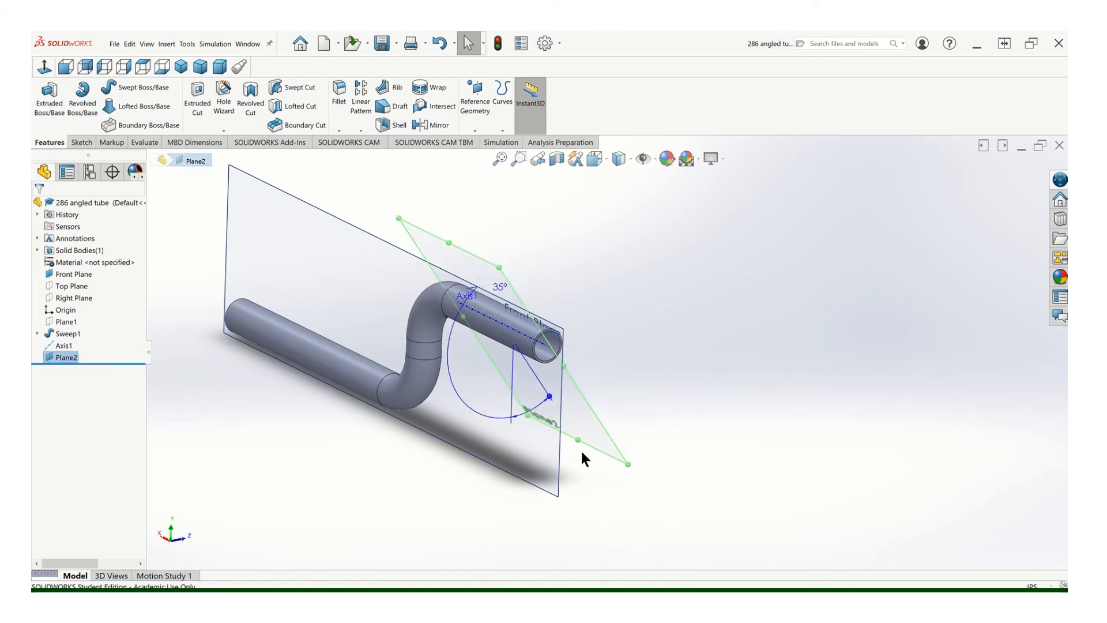
{"action": "left_click_drag", "start_coordinate": [564, 413], "coordinate": [552, 401]}
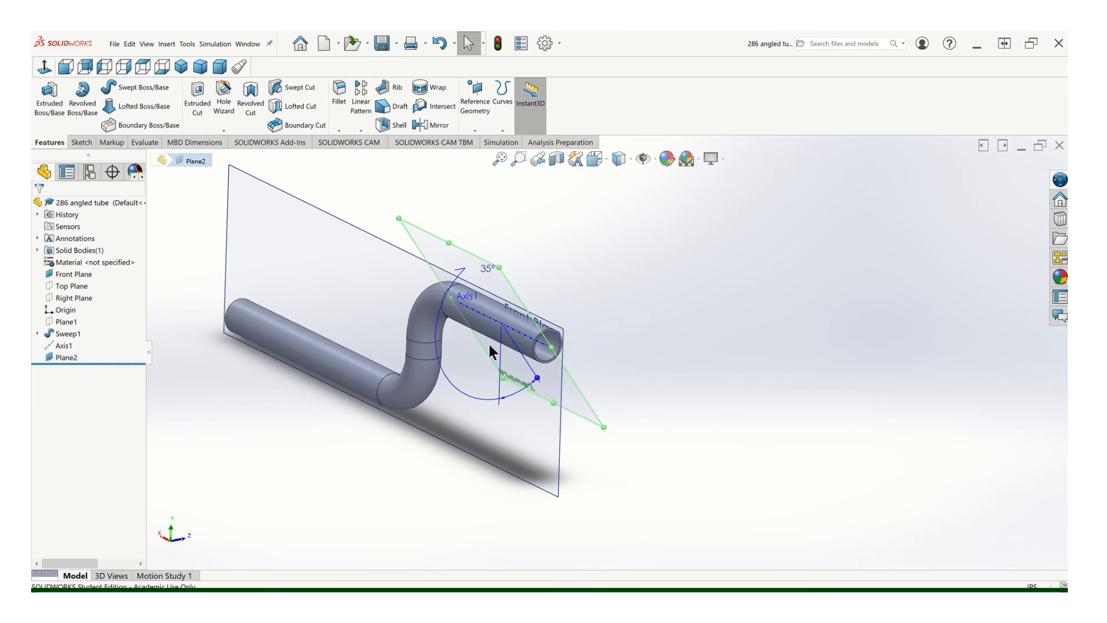
{"action": "left_click", "coordinate": [243, 457]}
{"action": "middle_click_drag", "start_coordinate": [241, 456], "coordinate": [452, 433]}
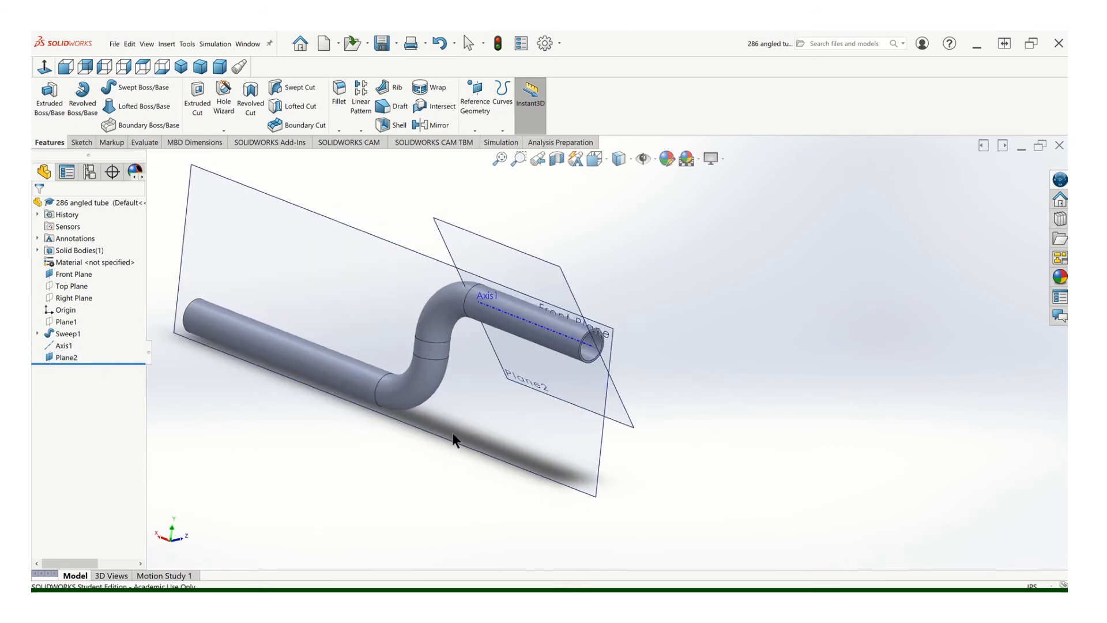
Hide the angled tube's Front Plane and switch to the Assem1 assembly window
{"action": "right_click", "coordinate": [459, 443]}
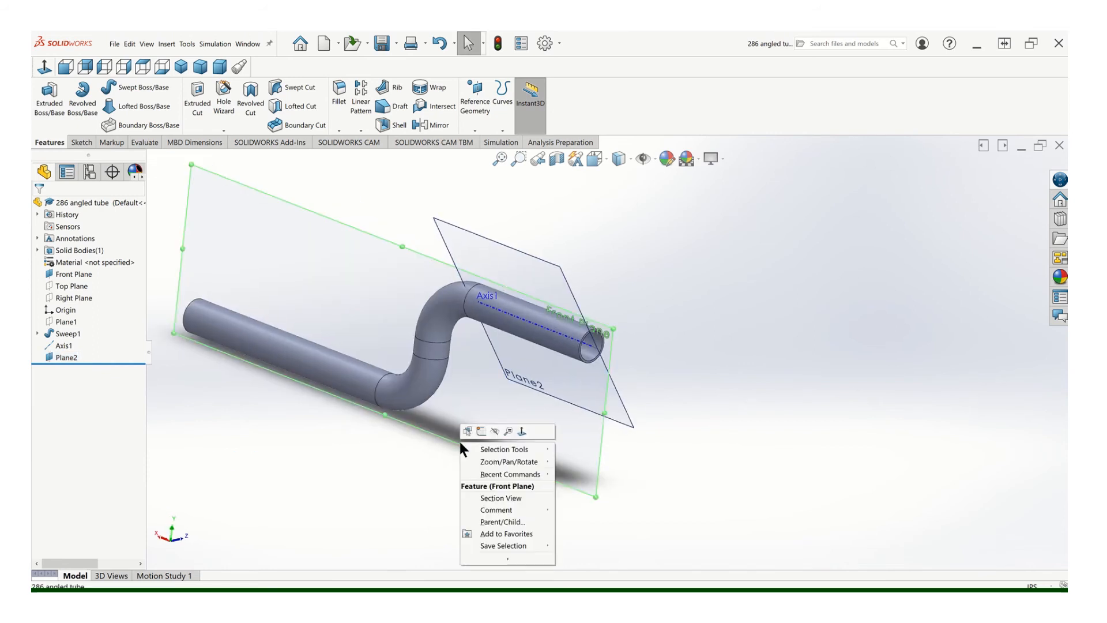
{"action": "key", "text": "Escape"}
{"action": "left_click", "coordinate": [494, 431]}
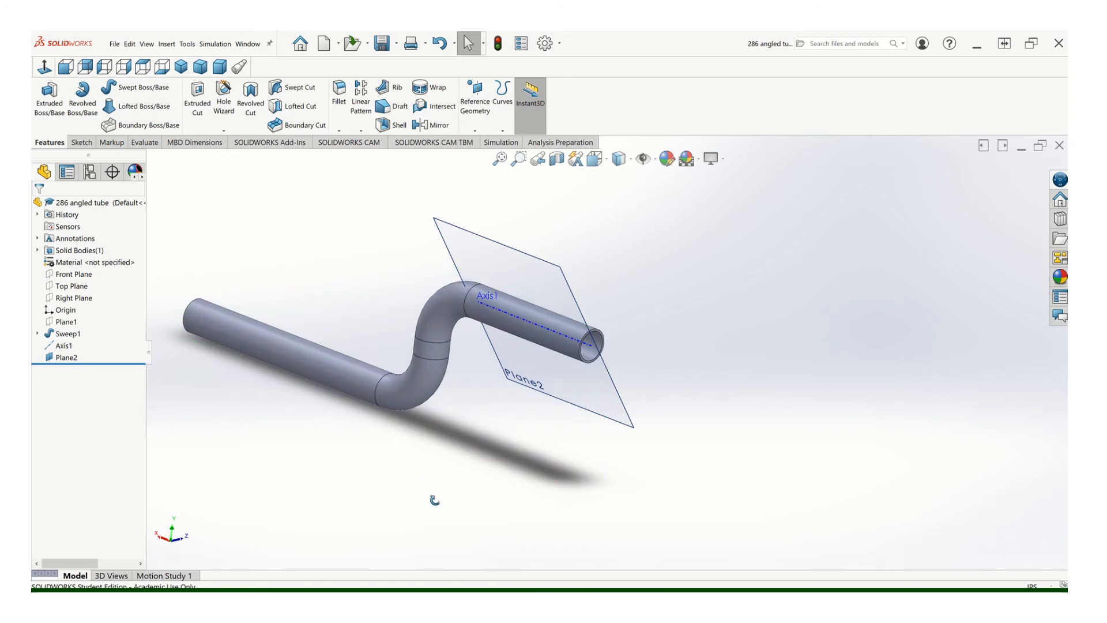
{"action": "mouse_move", "coordinate": [556, 603]}
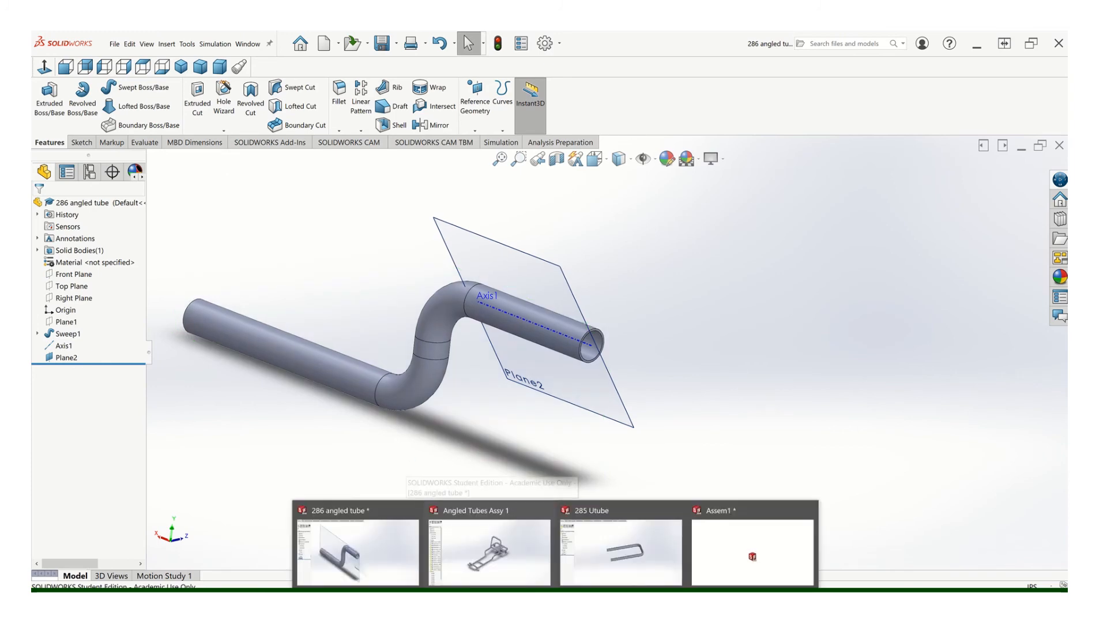
{"action": "left_click", "coordinate": [772, 535]}
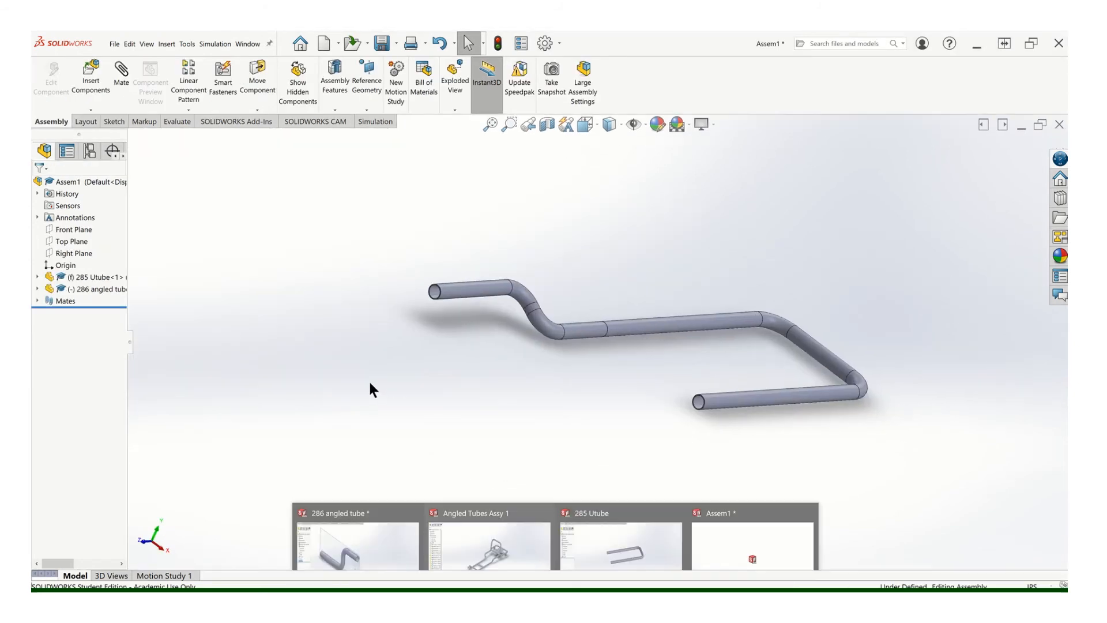
Rebuild the Assem1 assembly so that it picks up the changes made to the angled tube
{"action": "left_click", "coordinate": [646, 125]}
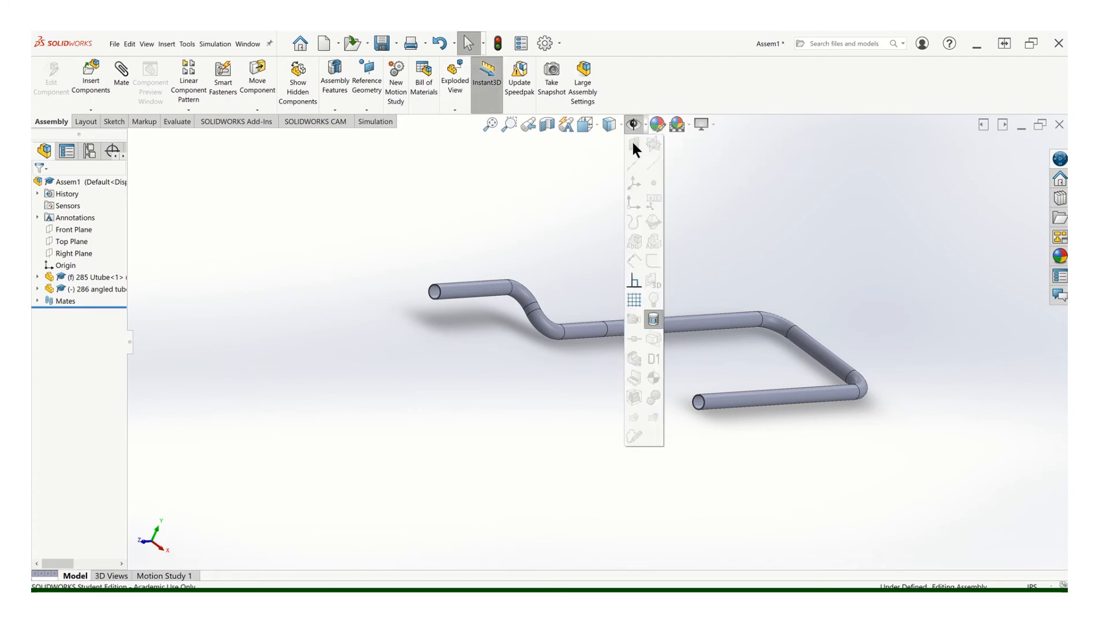
{"action": "left_click", "coordinate": [644, 121]}
{"action": "left_click", "coordinate": [643, 122]}
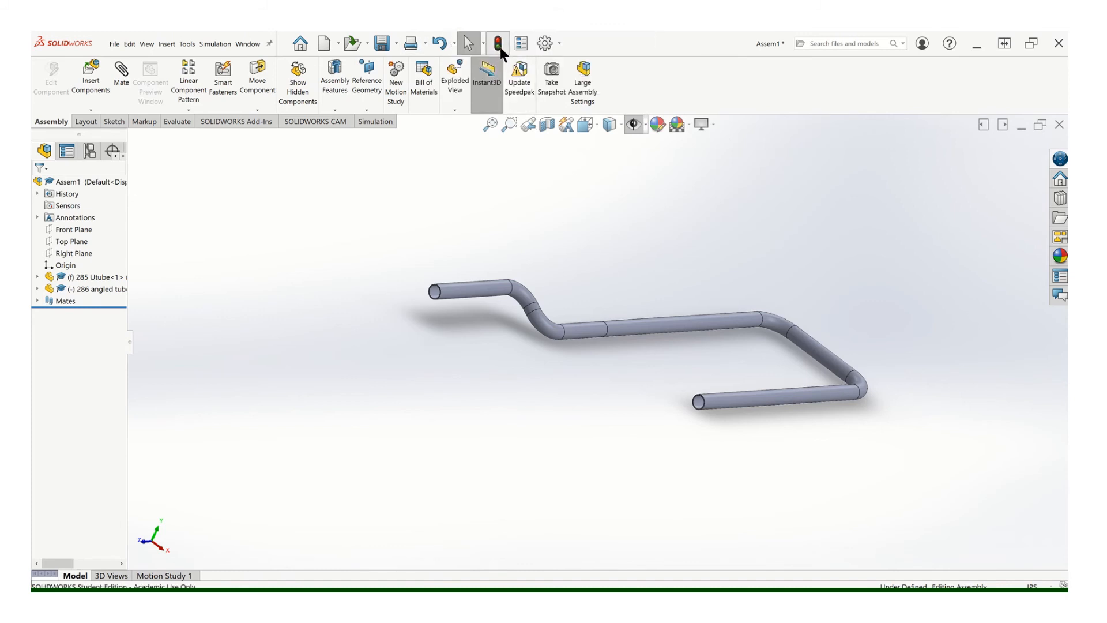
{"action": "left_click", "coordinate": [500, 46]}
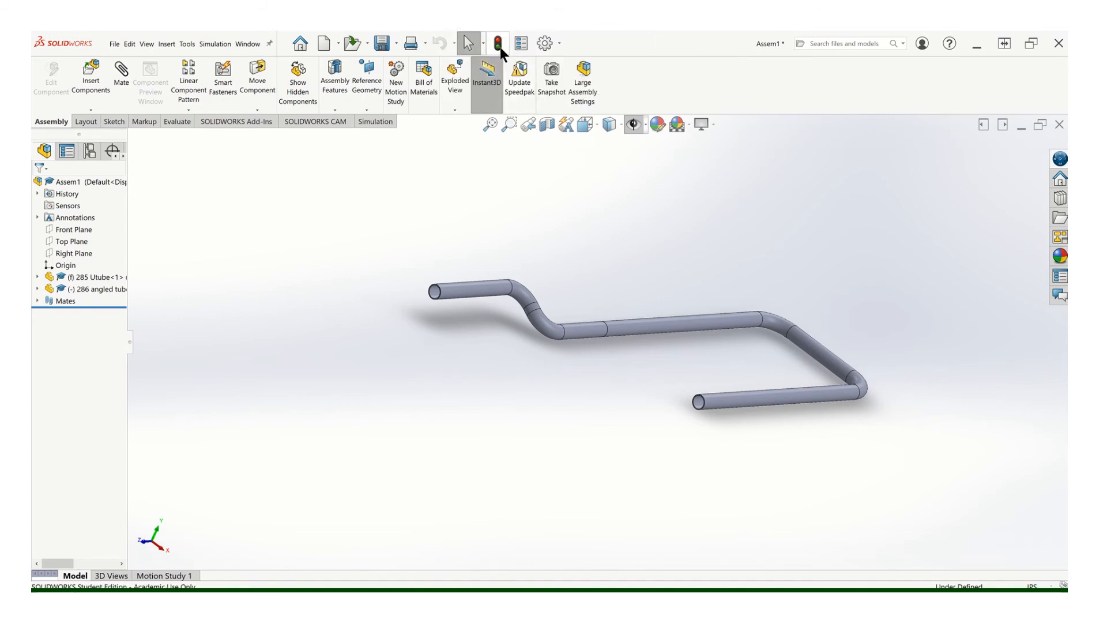
{"action": "left_click", "coordinate": [645, 124]}
{"action": "left_click", "coordinate": [601, 174]}
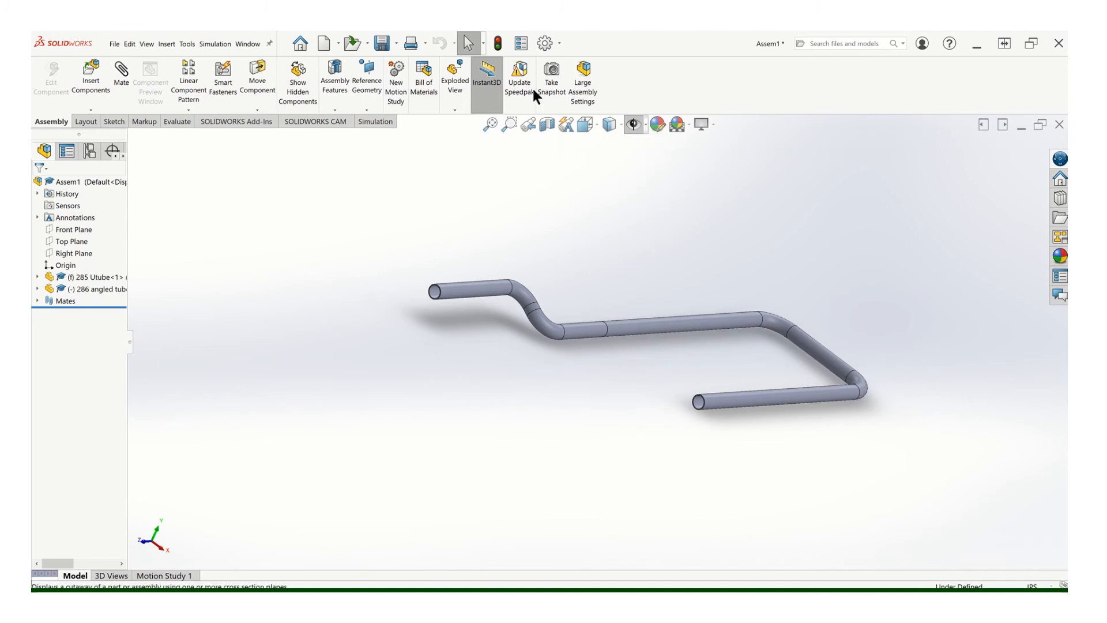
{"action": "mouse_move", "coordinate": [451, 32]}
{"action": "left_click", "coordinate": [474, 56]}
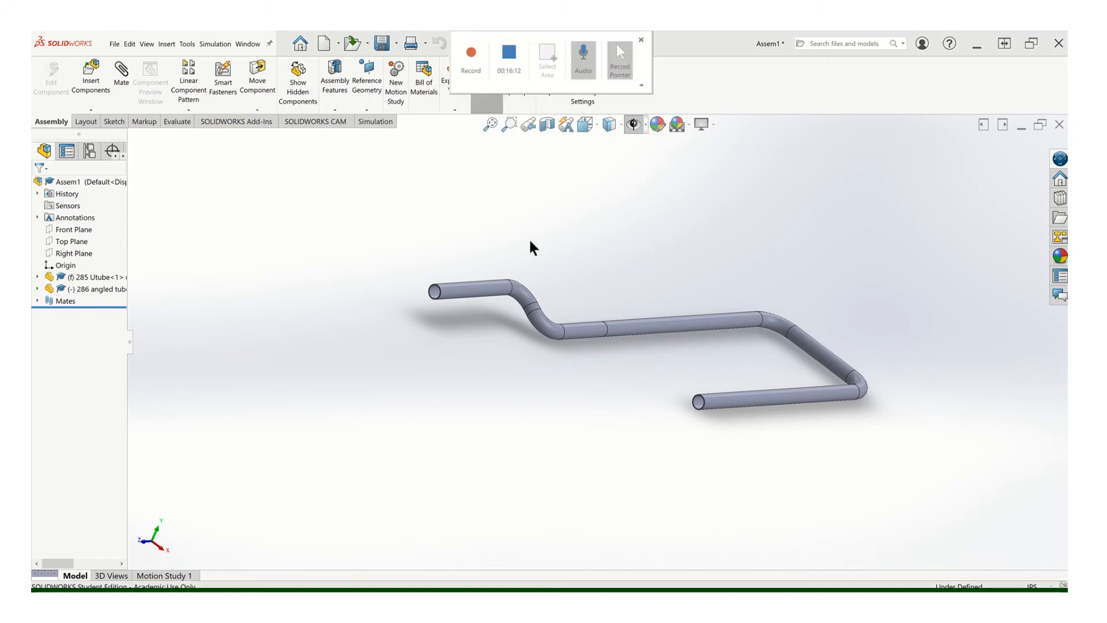
{"action": "left_click", "coordinate": [645, 124]}
{"action": "left_click", "coordinate": [592, 175]}
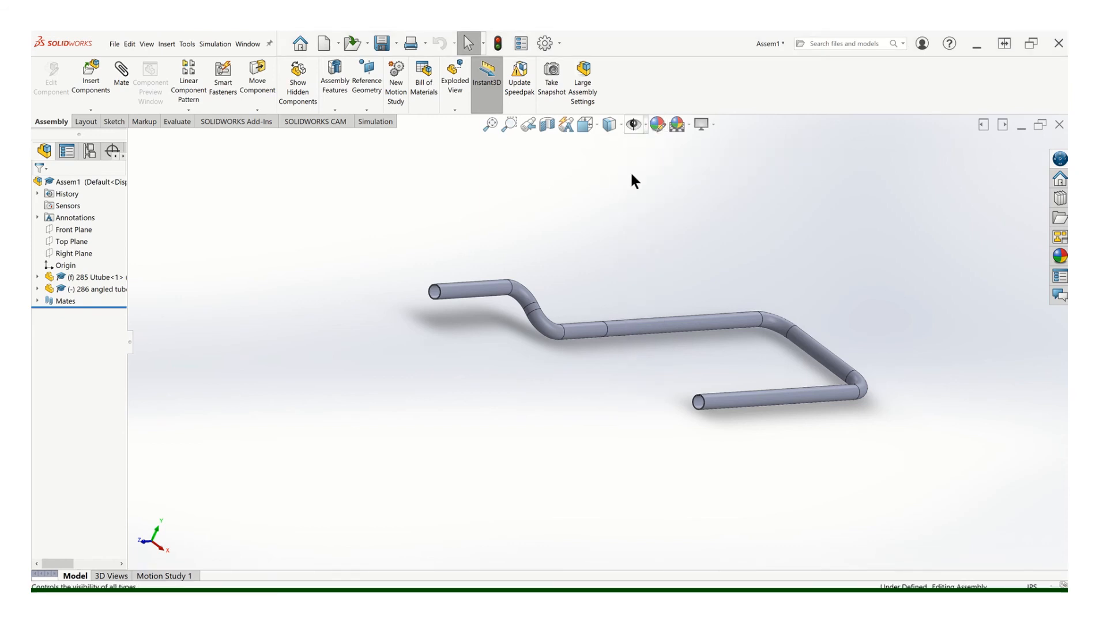
Turn off Hide All Types and enable the display of planes and axes in the assembly
{"action": "left_click", "coordinate": [645, 126]}
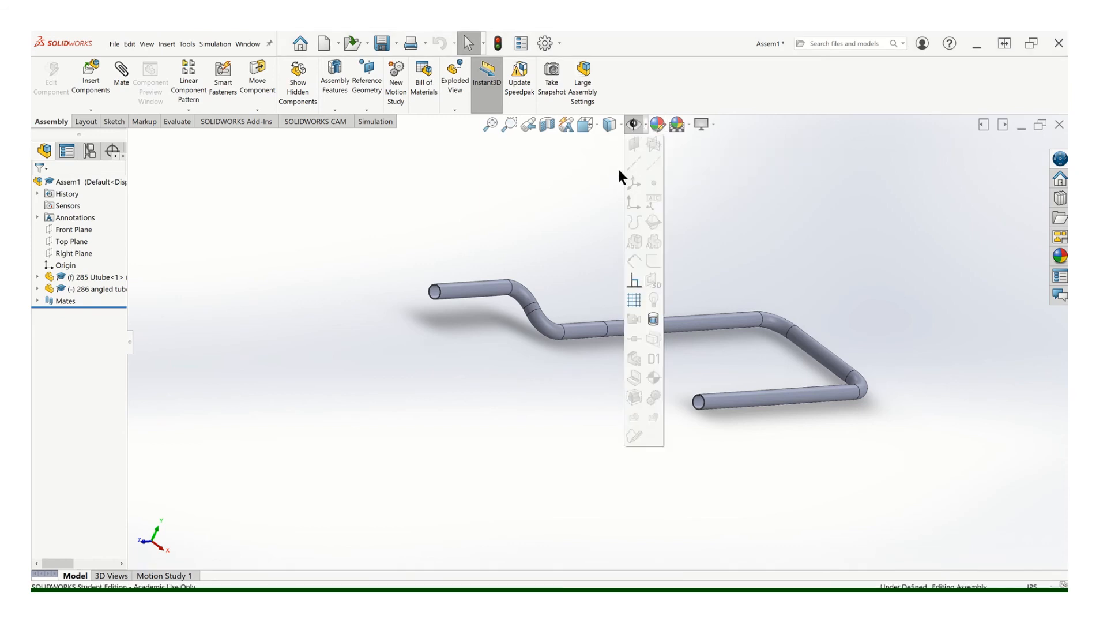
{"action": "left_click", "coordinate": [634, 125]}
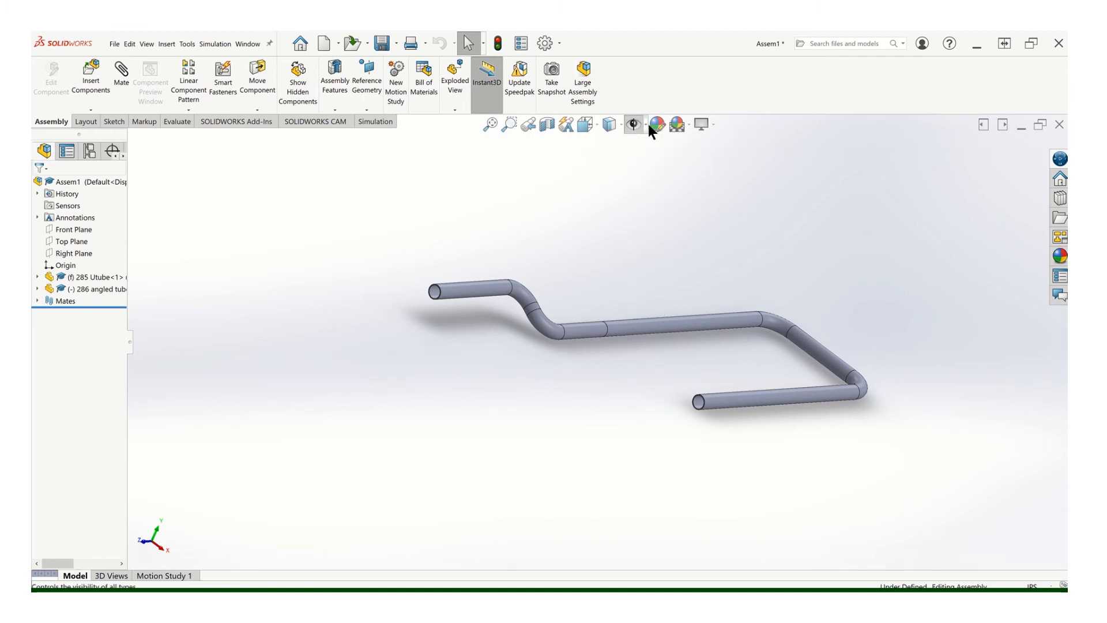
{"action": "left_click", "coordinate": [645, 126]}
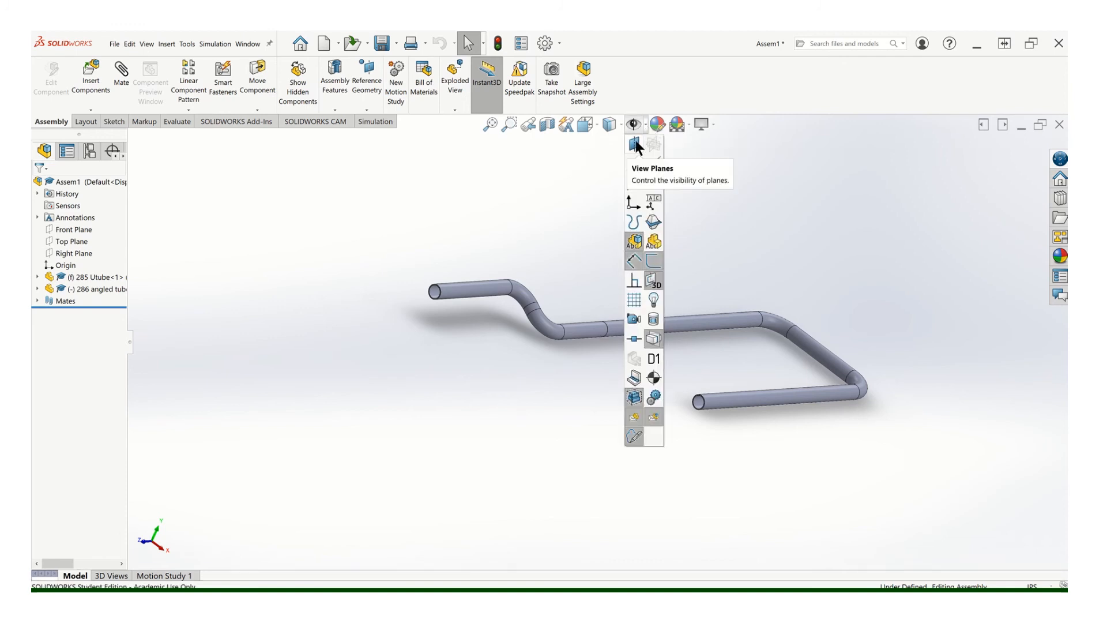
{"action": "left_click", "coordinate": [636, 143]}
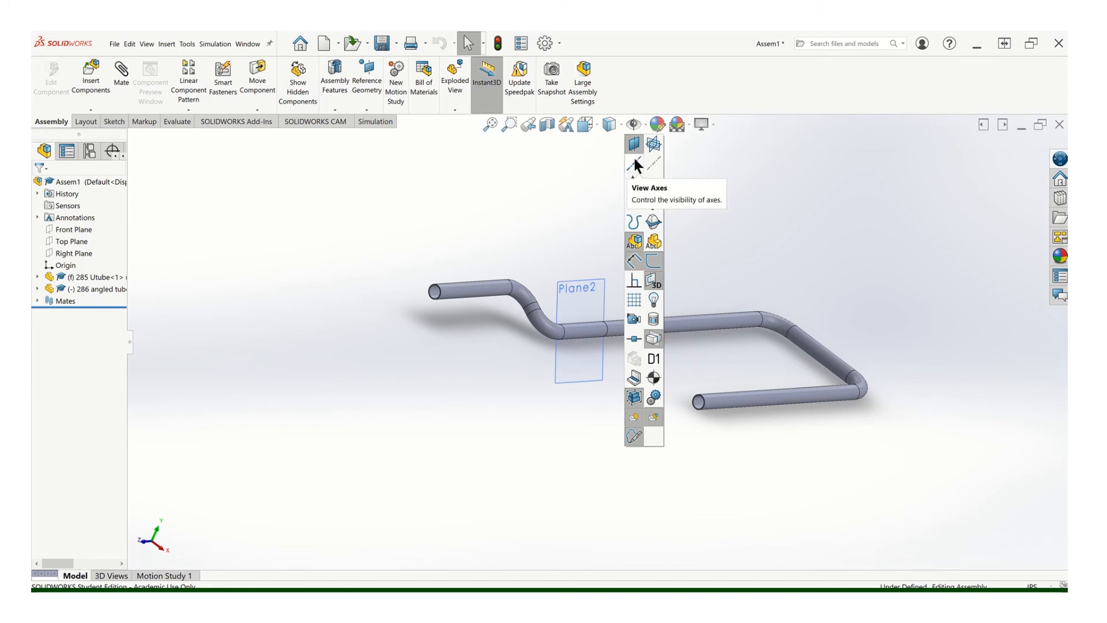
{"action": "left_click", "coordinate": [635, 164]}
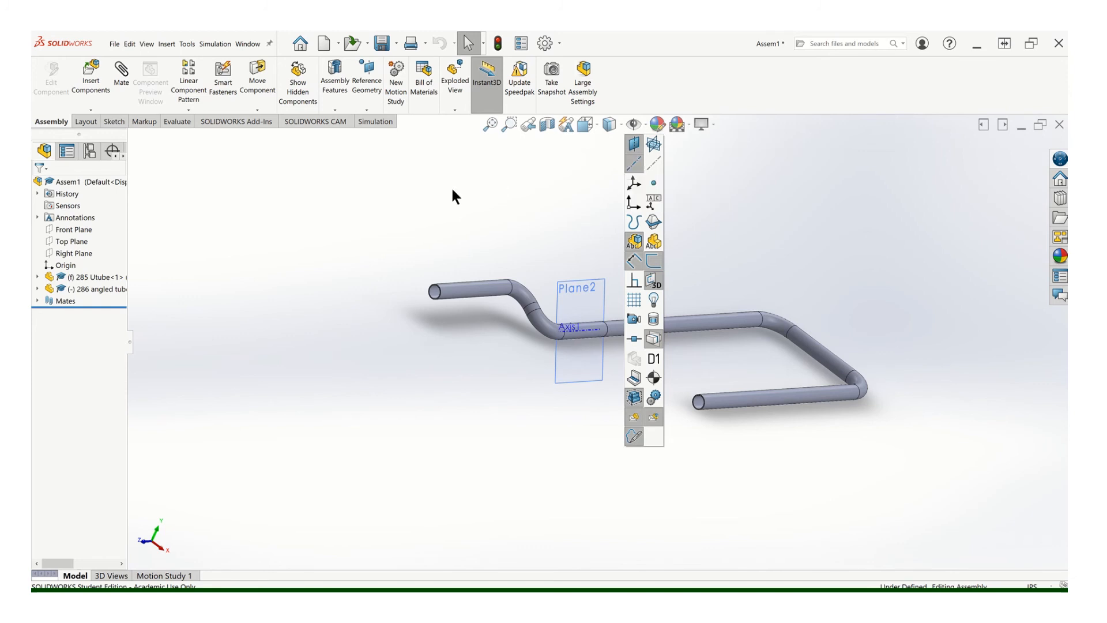
Toggle Hide All Types on and off to compare the assembly with and without the angled tube's plane and axis
{"action": "middle_click_drag", "start_coordinate": [510, 336], "coordinate": [485, 324]}
{"action": "left_click", "coordinate": [484, 322]}
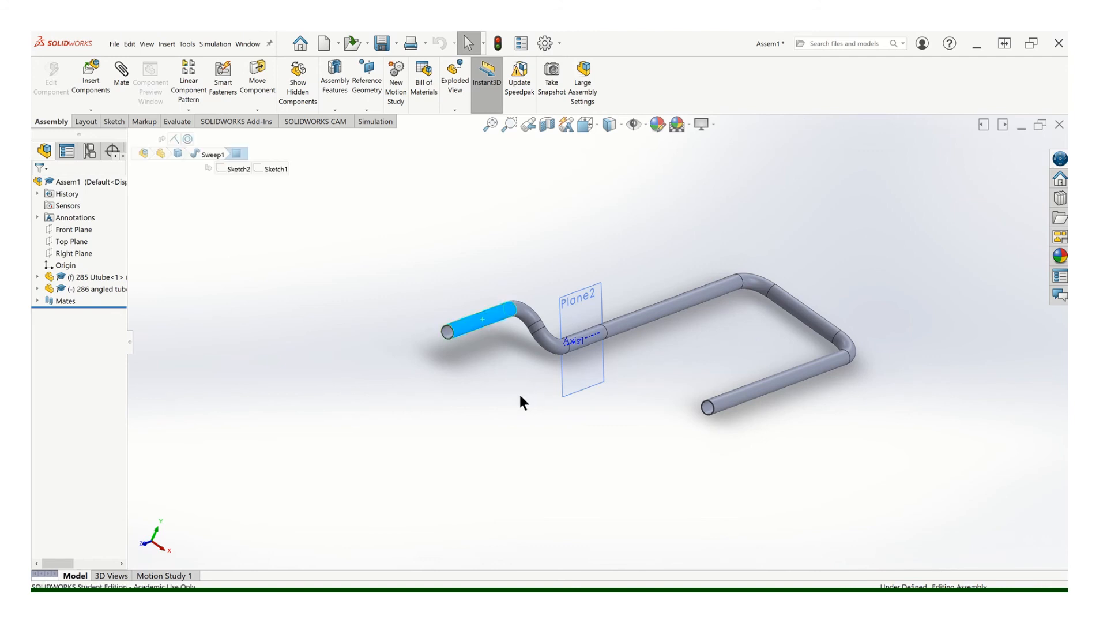
{"action": "left_click", "coordinate": [518, 392]}
{"action": "left_click", "coordinate": [632, 124]}
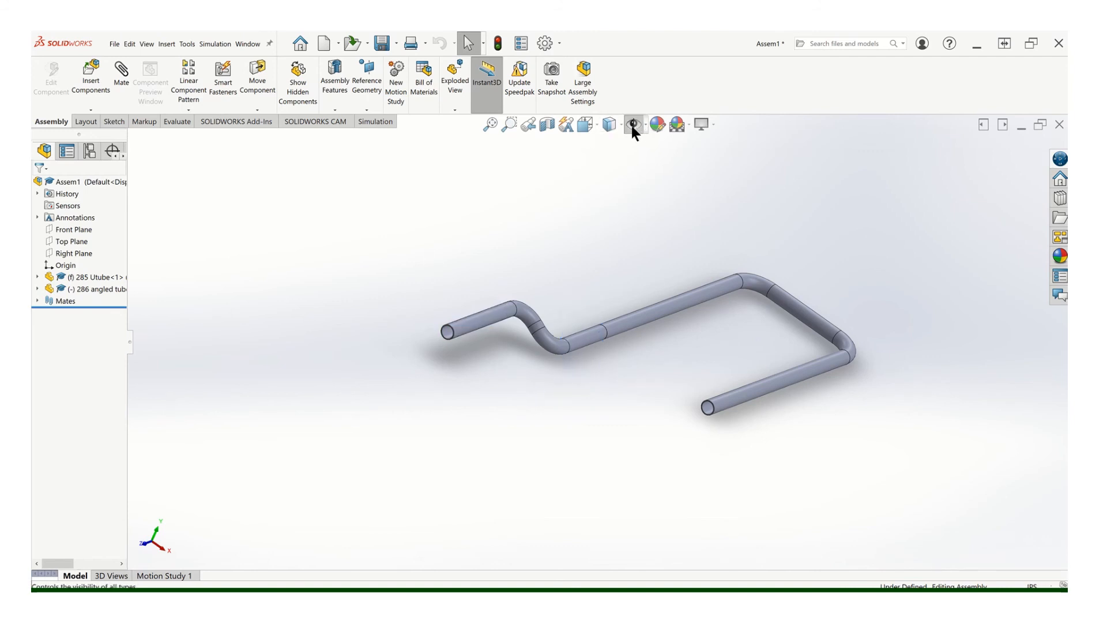
{"action": "left_click", "coordinate": [632, 124]}
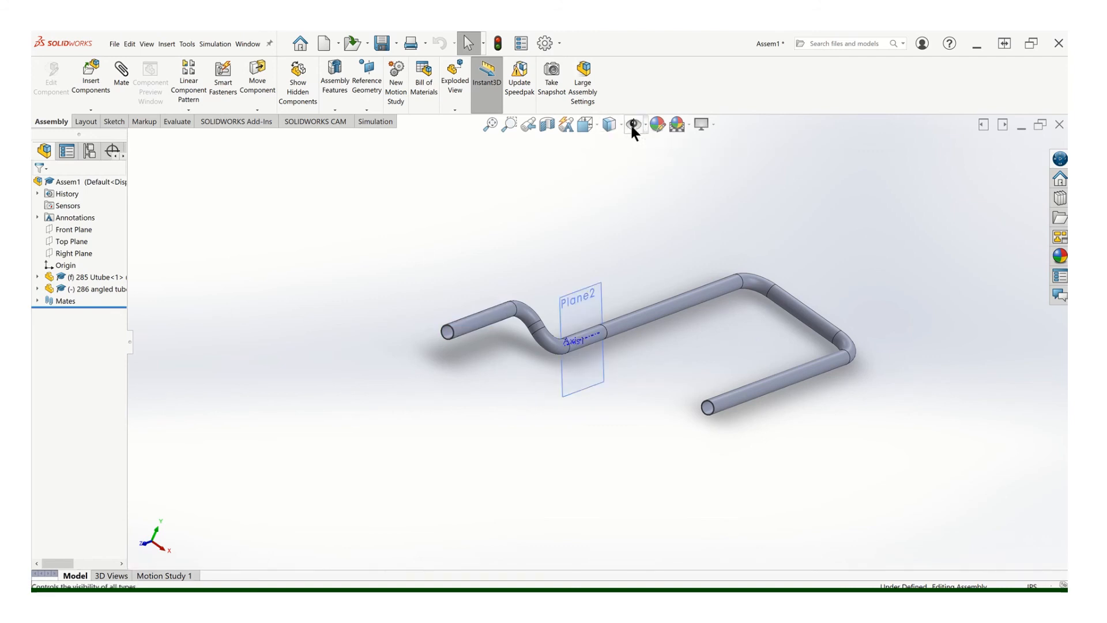
{"action": "left_click", "coordinate": [632, 124]}
{"action": "left_click", "coordinate": [632, 124]}
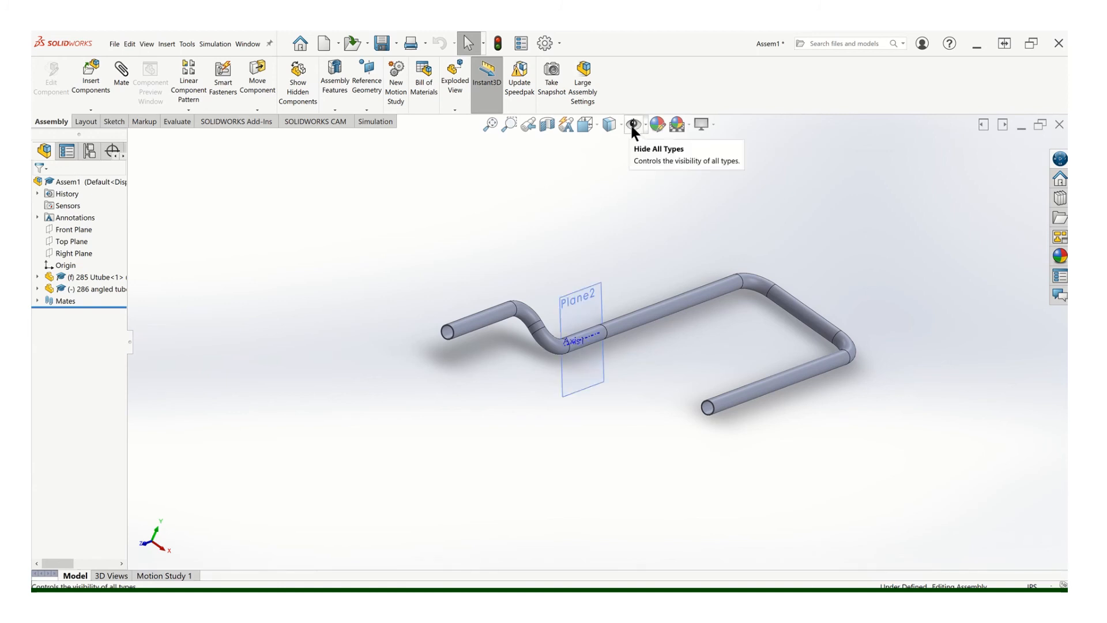
{"action": "middle_click_drag", "start_coordinate": [606, 366], "coordinate": [641, 316]}
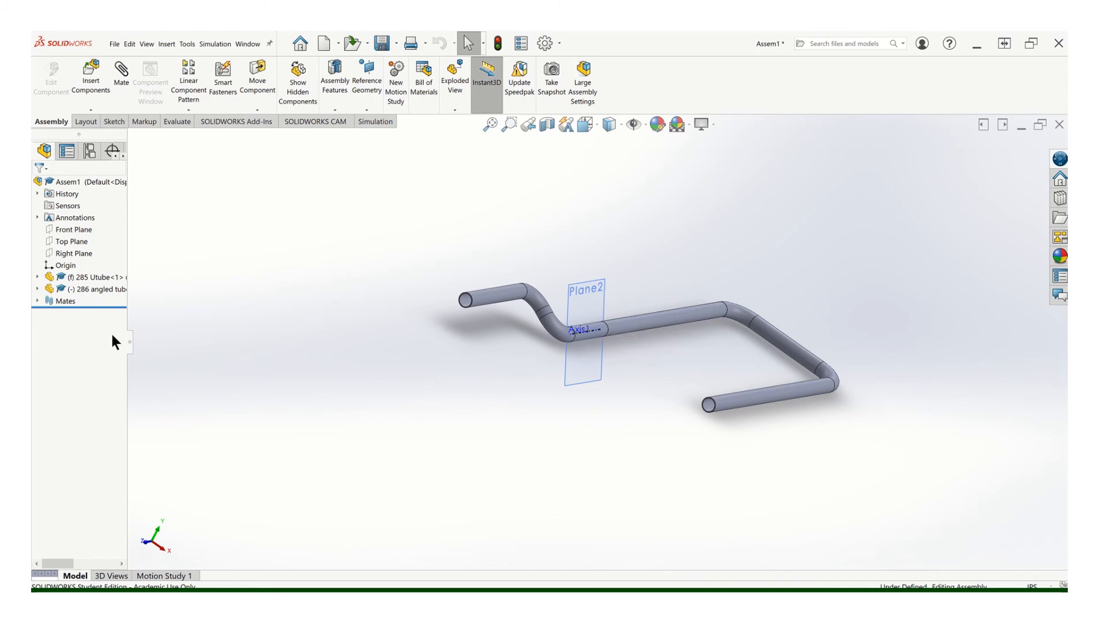
Show the Right Plane of the 285 Utube component in the assembly
{"action": "left_click", "coordinate": [37, 277]}
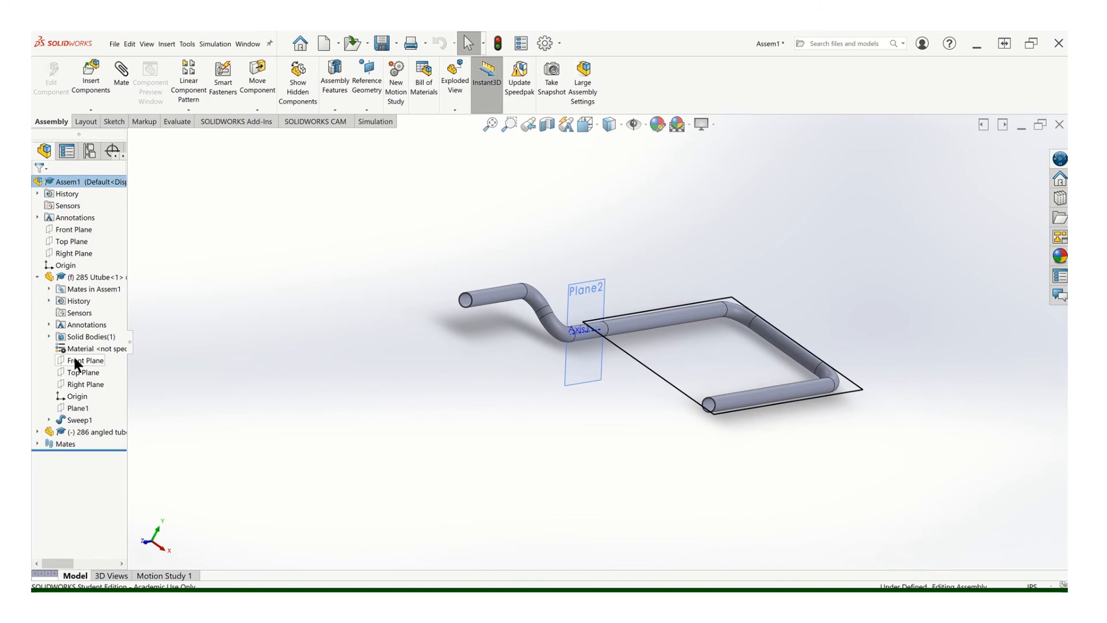
{"action": "right_click", "coordinate": [70, 389]}
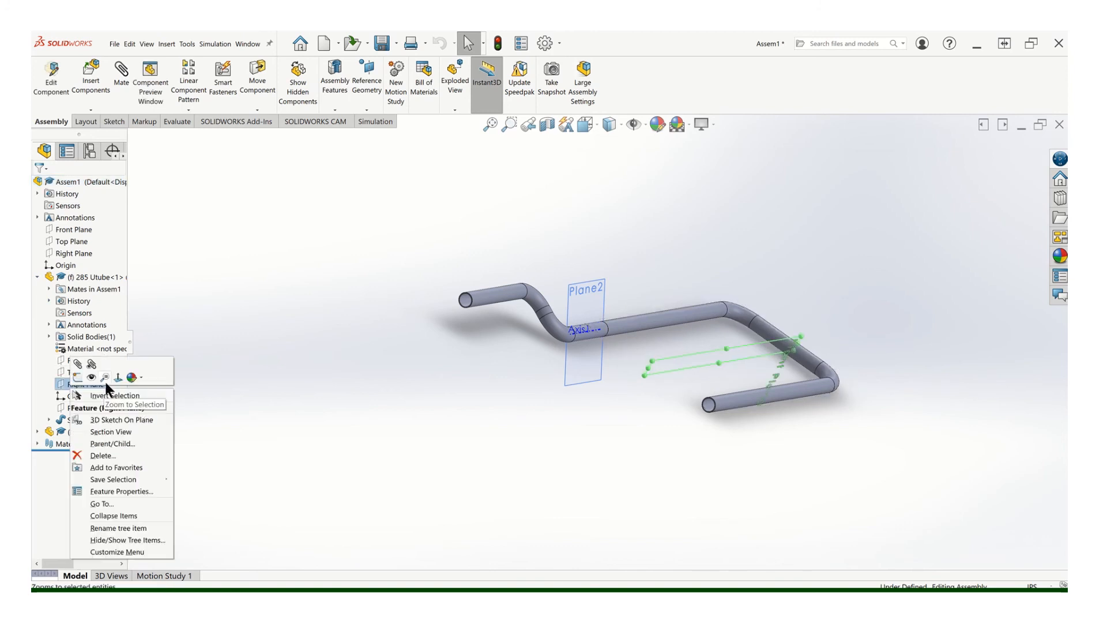
{"action": "left_click", "coordinate": [620, 411]}
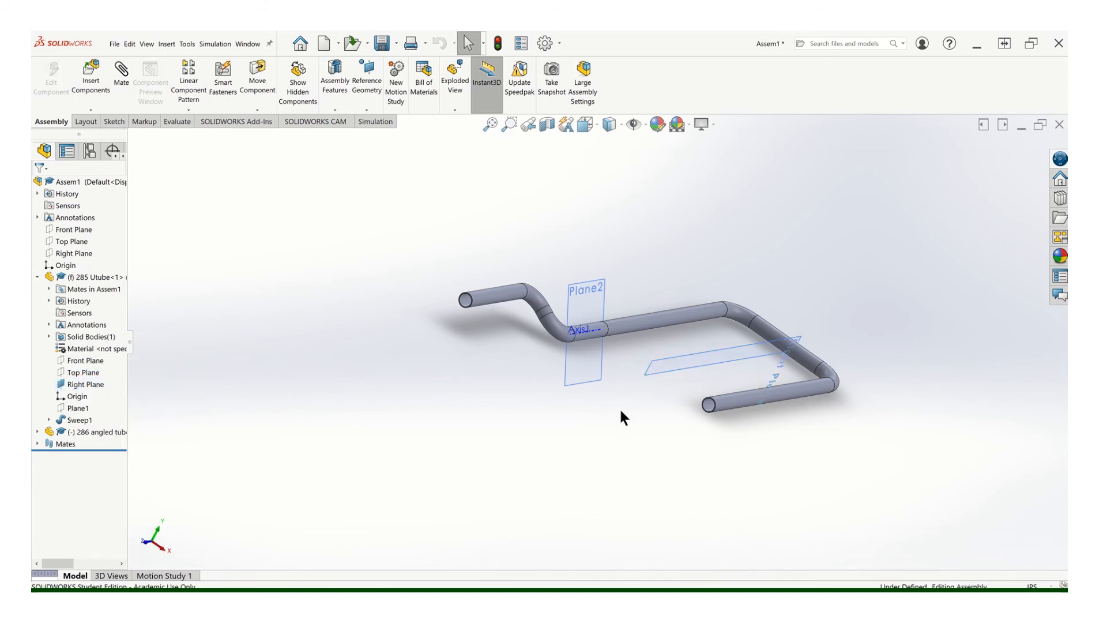
Create an assembly reference plane offset 9 in from the U-tube's Right Plane, flipped toward the leg joined to the angled tube
{"action": "mouse_move", "coordinate": [725, 366]}
{"action": "middle_mouse_down"}
{"action": "mouse_move", "coordinate": [715, 380]}
{"action": "mouse_move", "coordinate": [691, 362]}
{"action": "middle_mouse_up"}
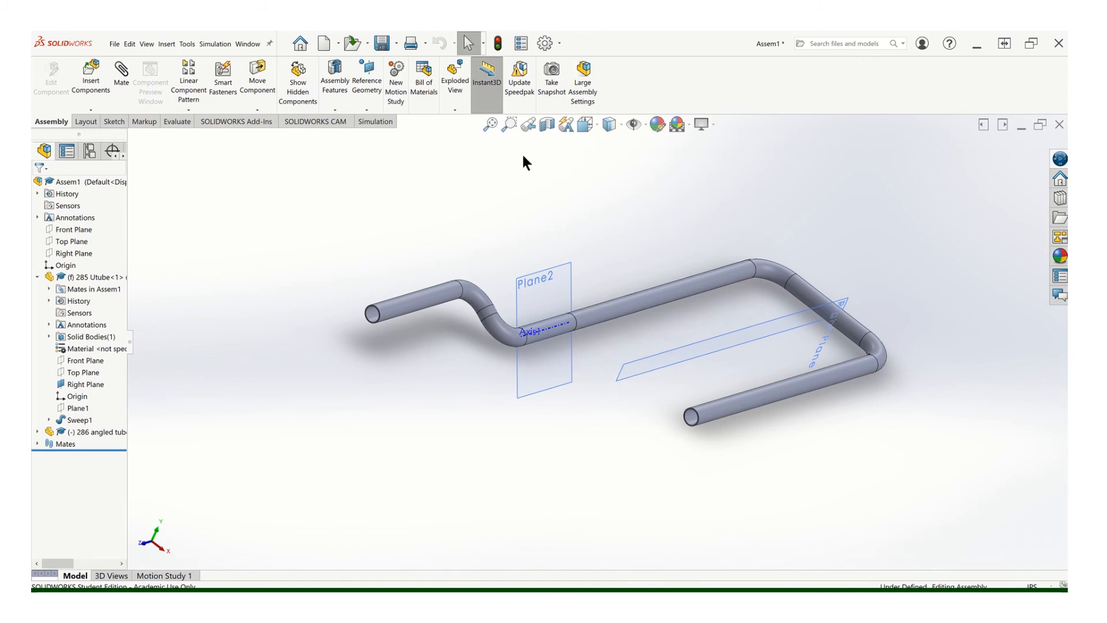
{"action": "left_click", "coordinate": [366, 109]}
{"action": "left_click", "coordinate": [374, 121]}
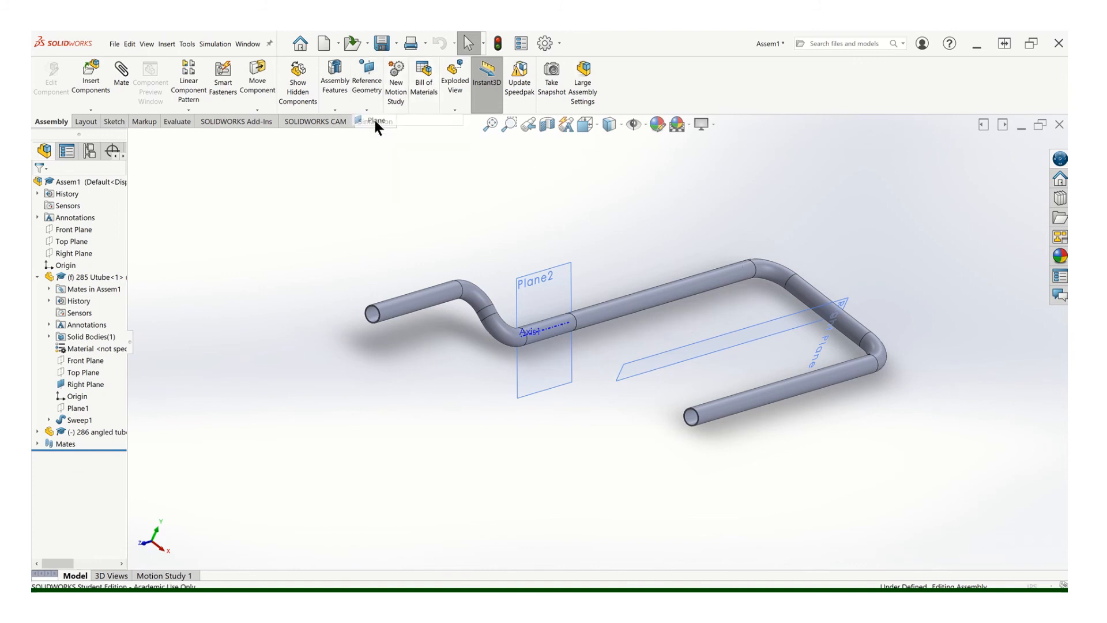
{"action": "left_click", "coordinate": [691, 348]}
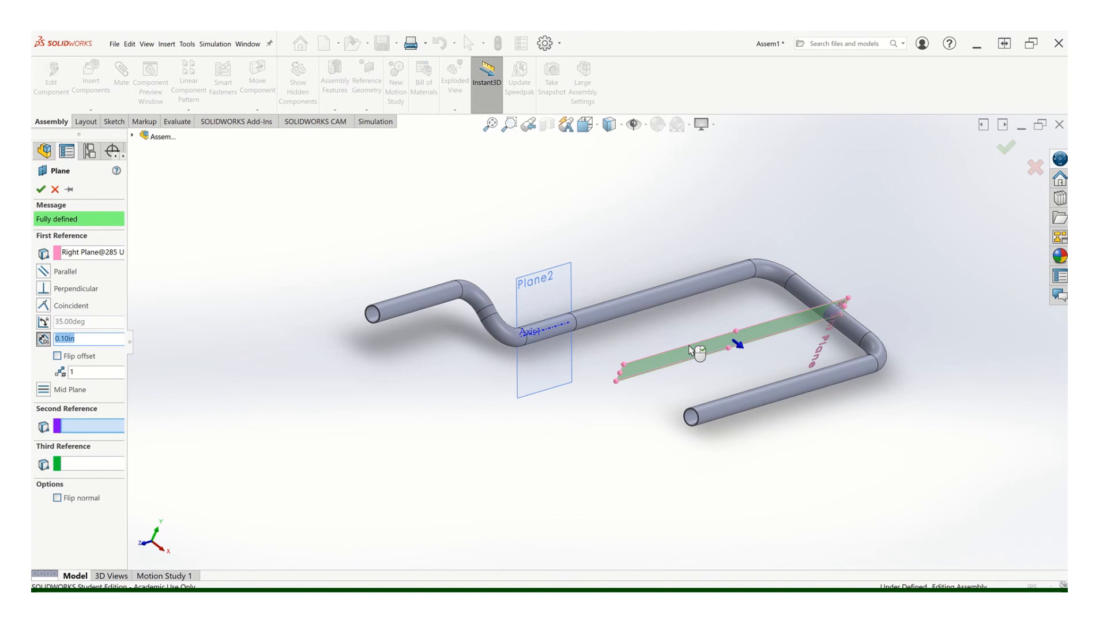
{"action": "left_click", "coordinate": [58, 357]}
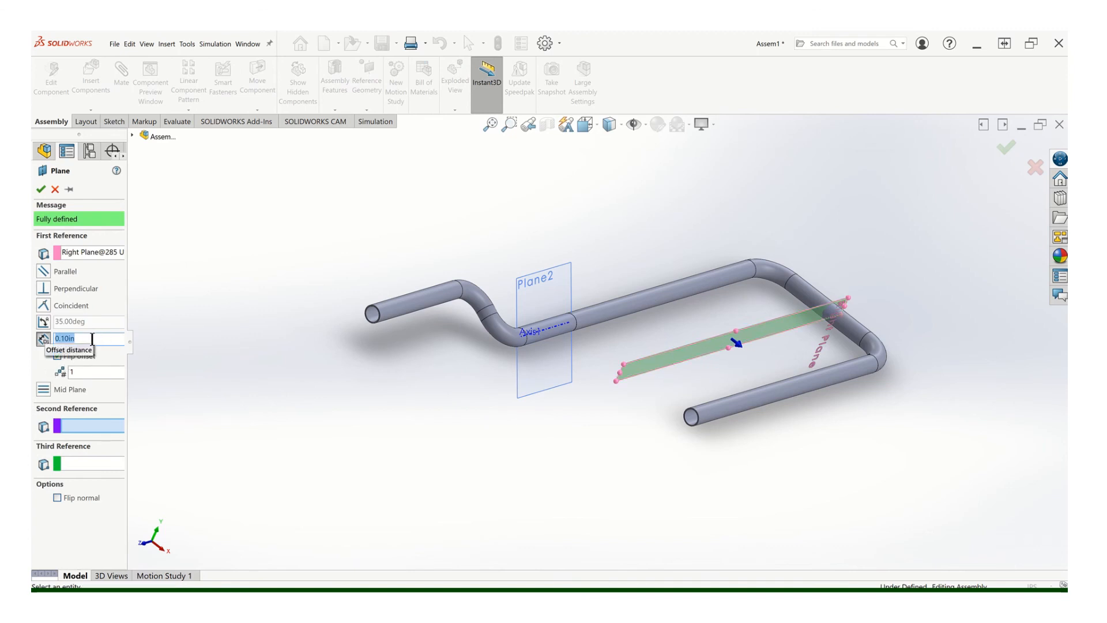
{"action": "type", "text": "9"}
{"action": "key", "text": "Return"}
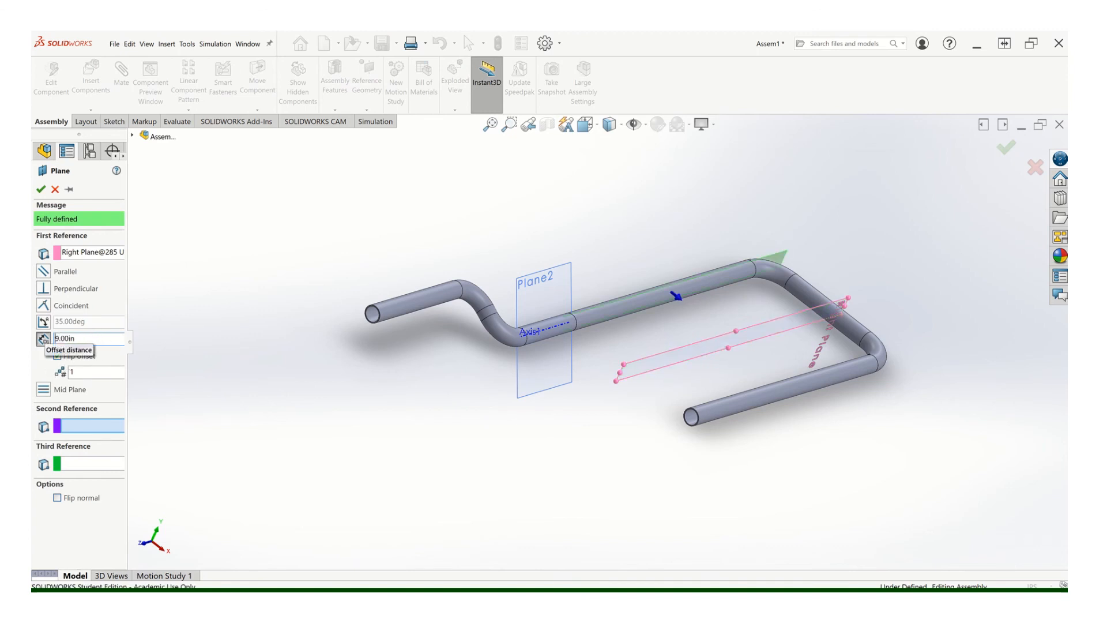
{"action": "left_click", "coordinate": [40, 189]}
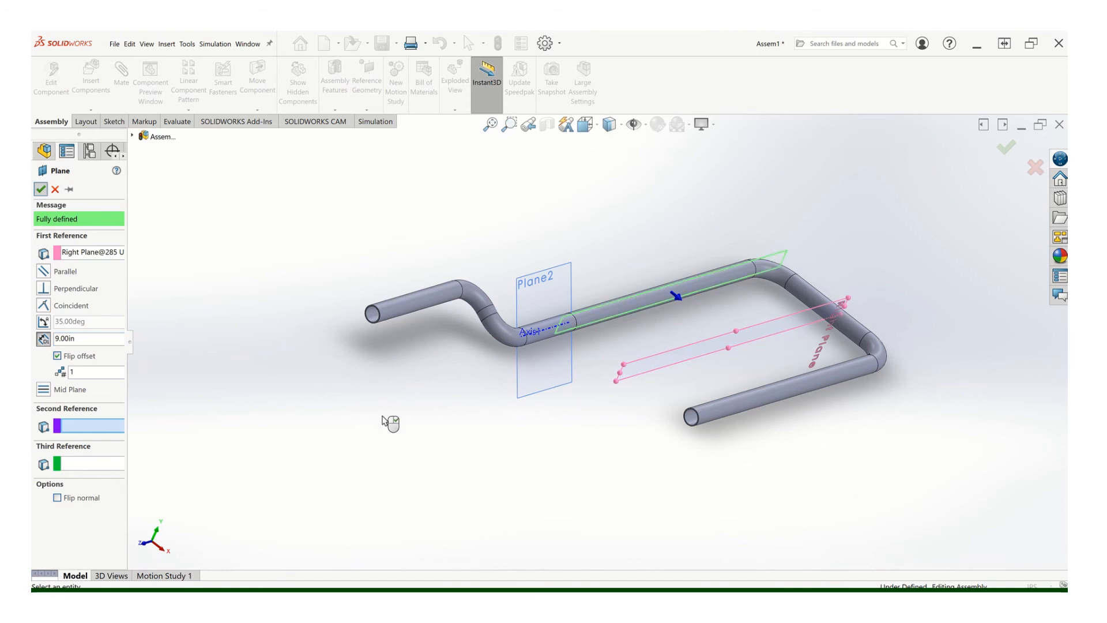
Hide the Right Plane of the 285 Utube component in the assembly
{"action": "left_click", "coordinate": [634, 363]}
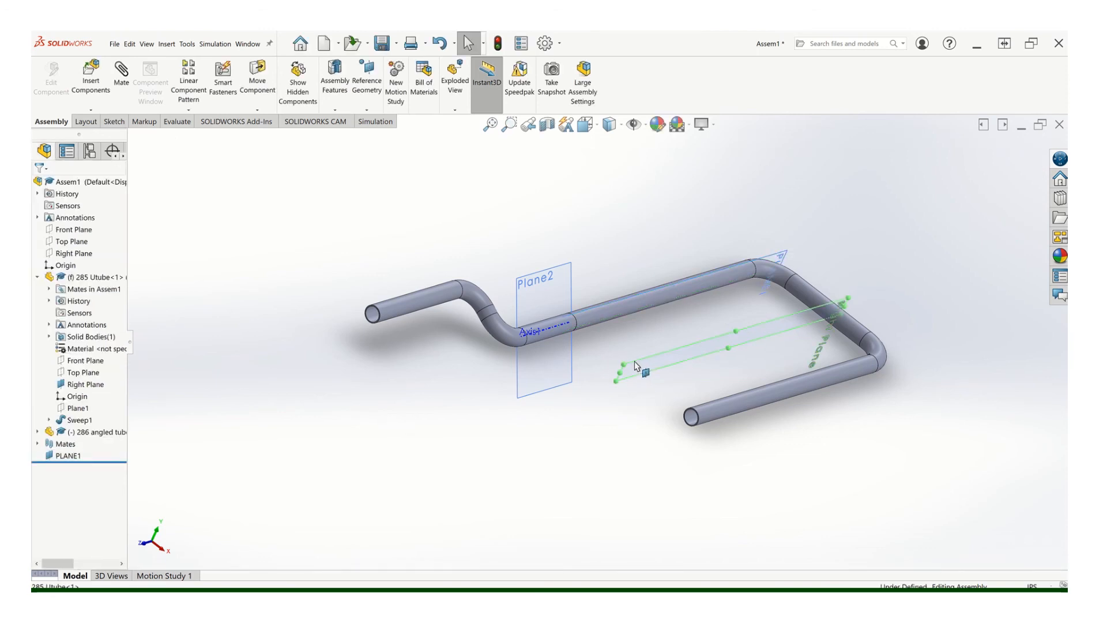
{"action": "right_click", "coordinate": [635, 362]}
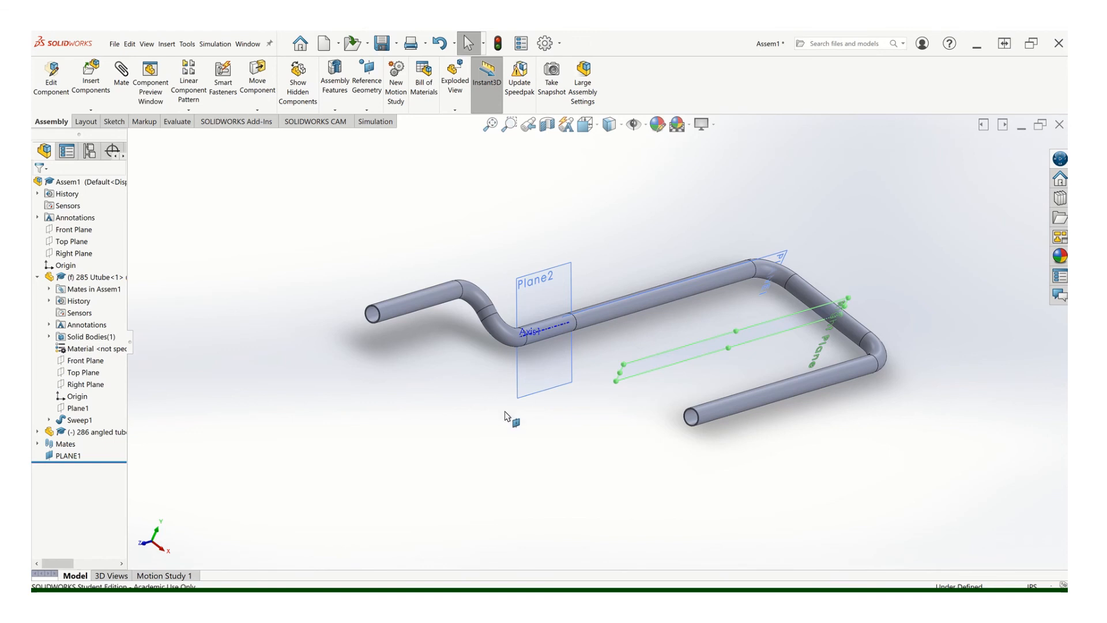
{"action": "left_click", "coordinate": [593, 396]}
Enlarge the outline of the assembly's offset plane so it extends above and below the U-tube leg
{"action": "middle_click_drag", "start_coordinate": [691, 316], "coordinate": [721, 346]}
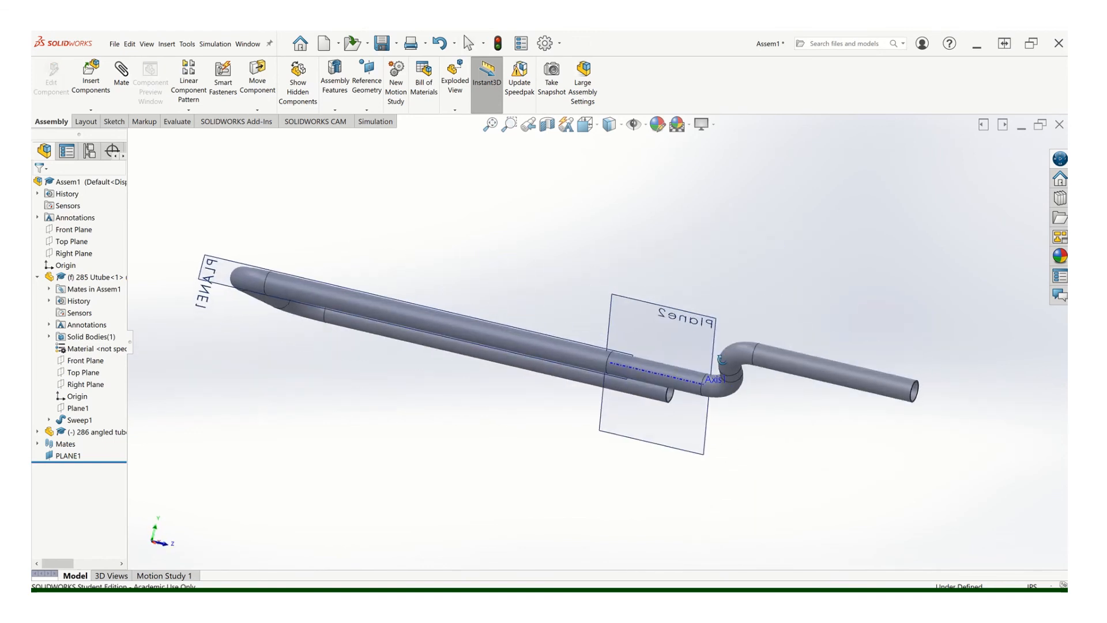
{"action": "left_click", "coordinate": [228, 265]}
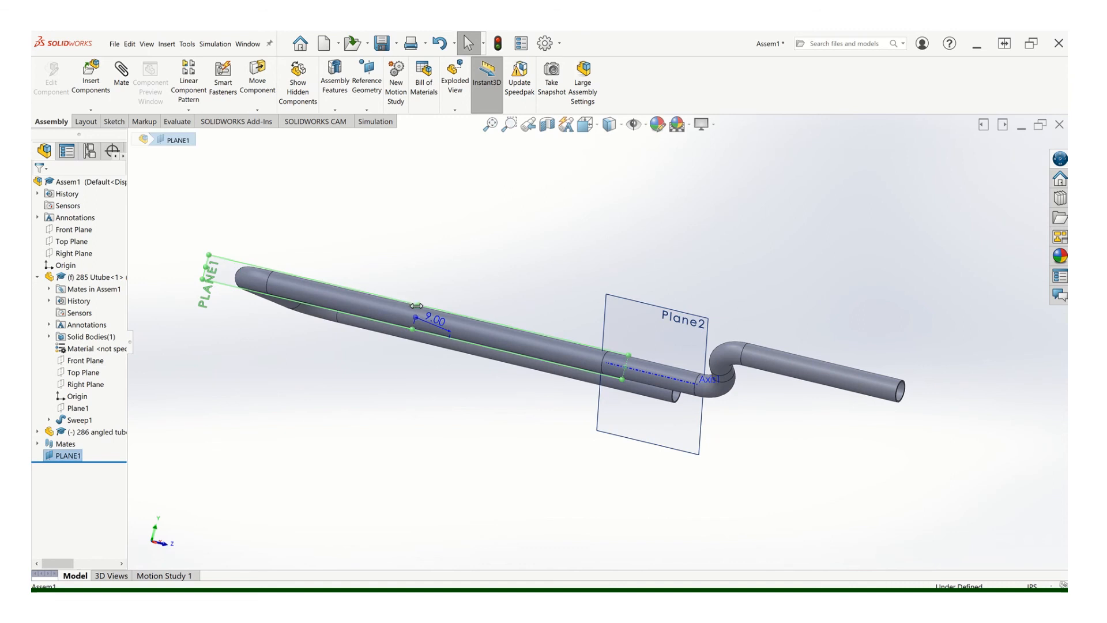
{"action": "left_click_drag", "start_coordinate": [417, 305], "coordinate": [416, 276]}
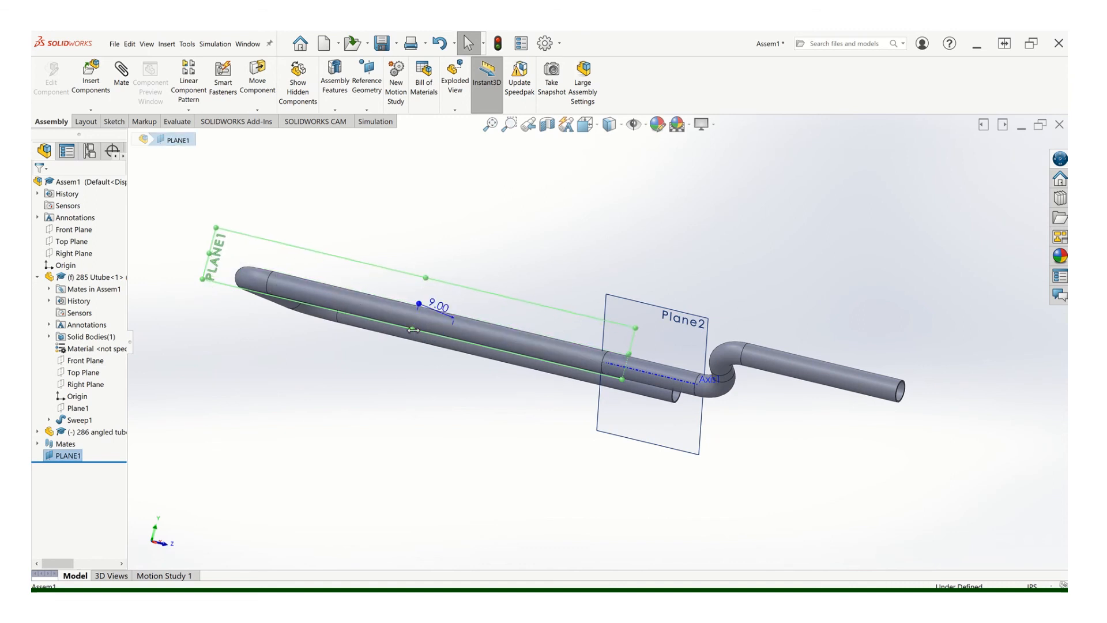
{"action": "left_click_drag", "start_coordinate": [414, 330], "coordinate": [411, 352]}
{"action": "left_click", "coordinate": [423, 407]}
{"action": "scroll", "coordinate": [424, 409], "scroll_direction": "up", "scroll_amount": 2}
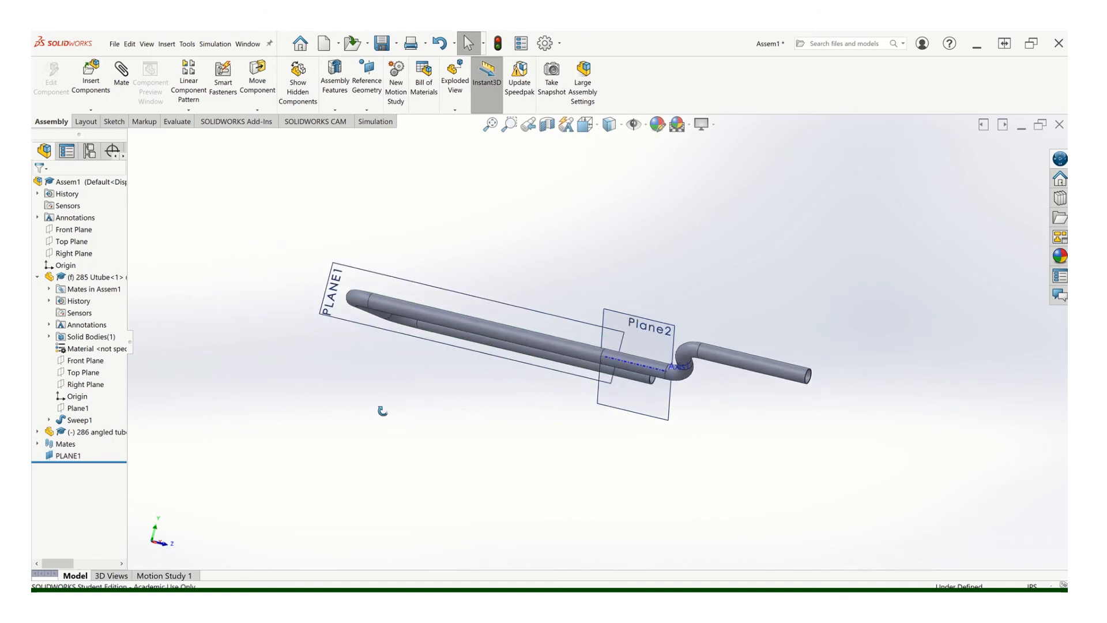
Add a coincident mate between the angled tube's Plane2 and the assembly's offset plane, and close the Mate command
{"action": "middle_click_drag", "start_coordinate": [383, 410], "coordinate": [322, 407]}
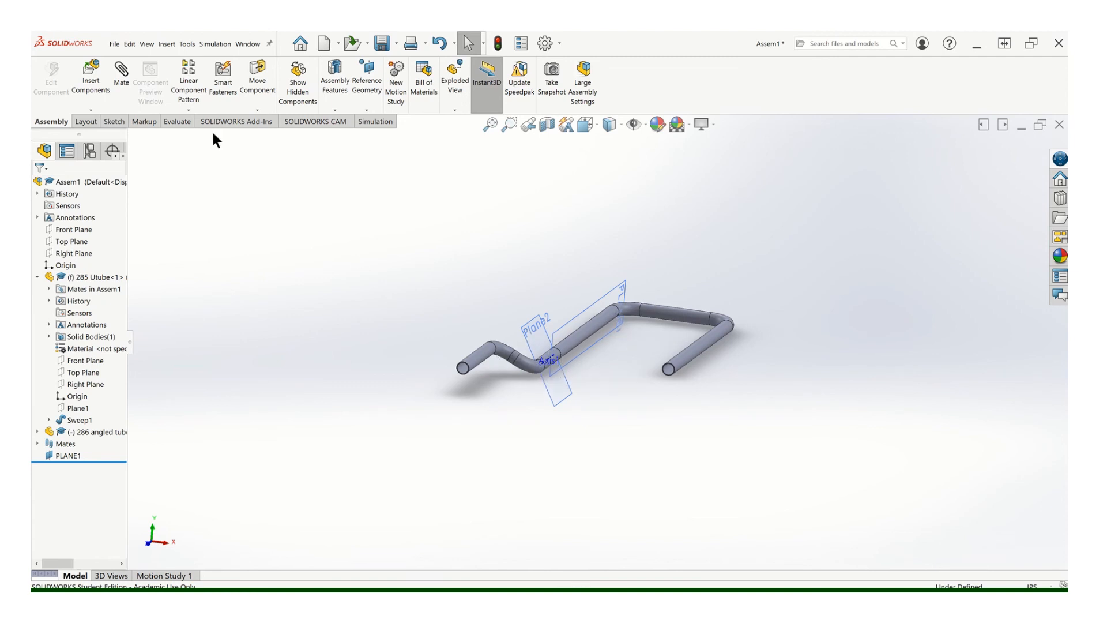
{"action": "left_click", "coordinate": [121, 74]}
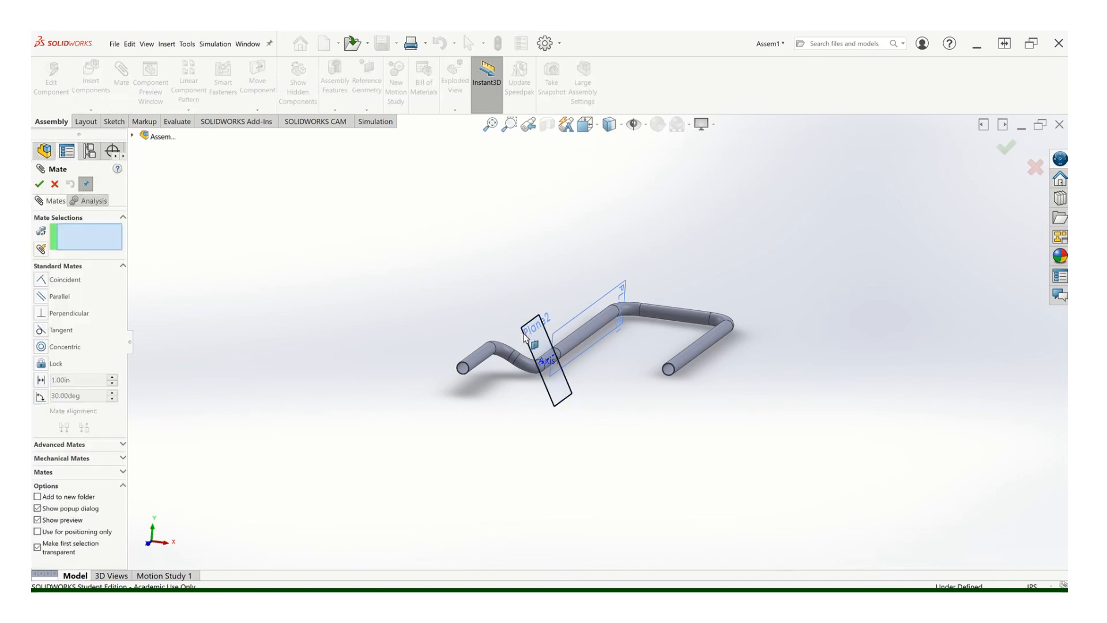
{"action": "left_click", "coordinate": [552, 333]}
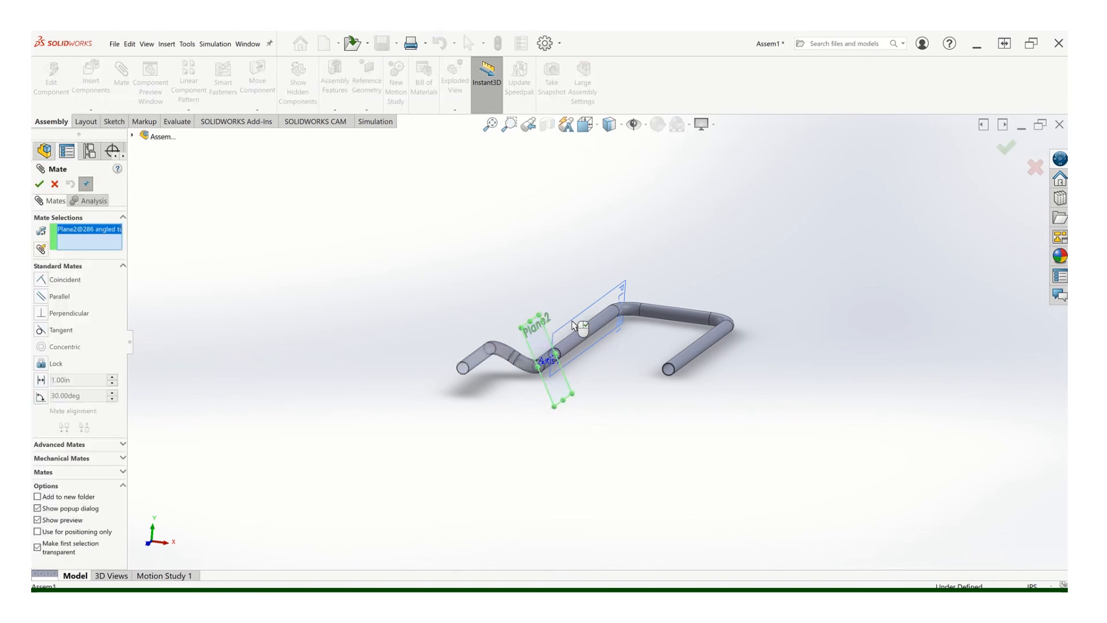
{"action": "left_click", "coordinate": [574, 325]}
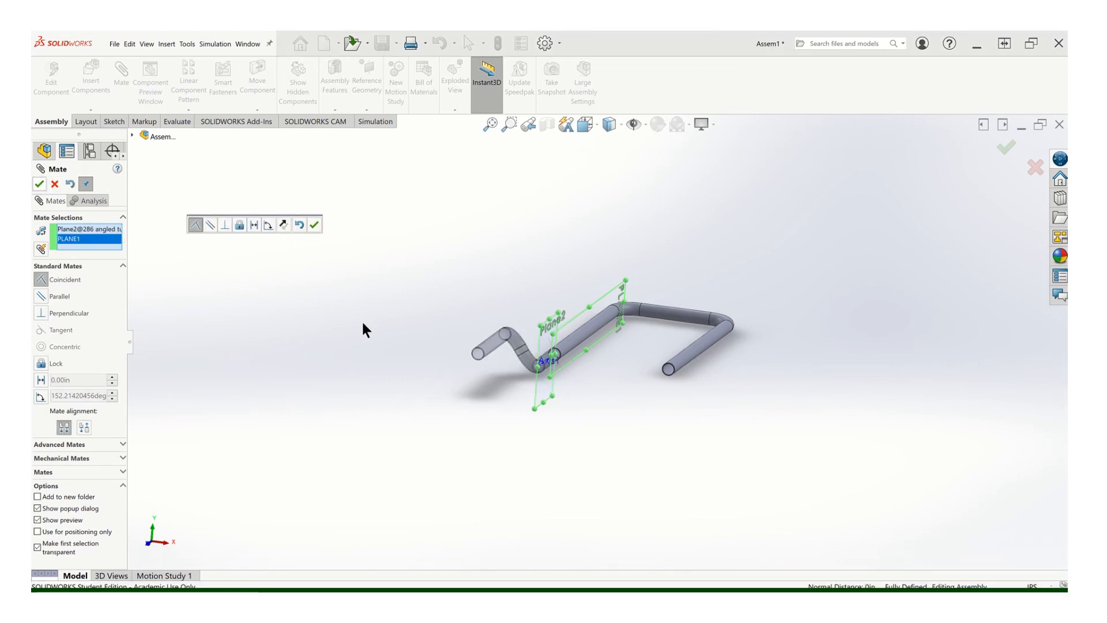
{"action": "key", "text": "Return"}
{"action": "middle_click_drag", "start_coordinate": [390, 363], "coordinate": [206, 368]}
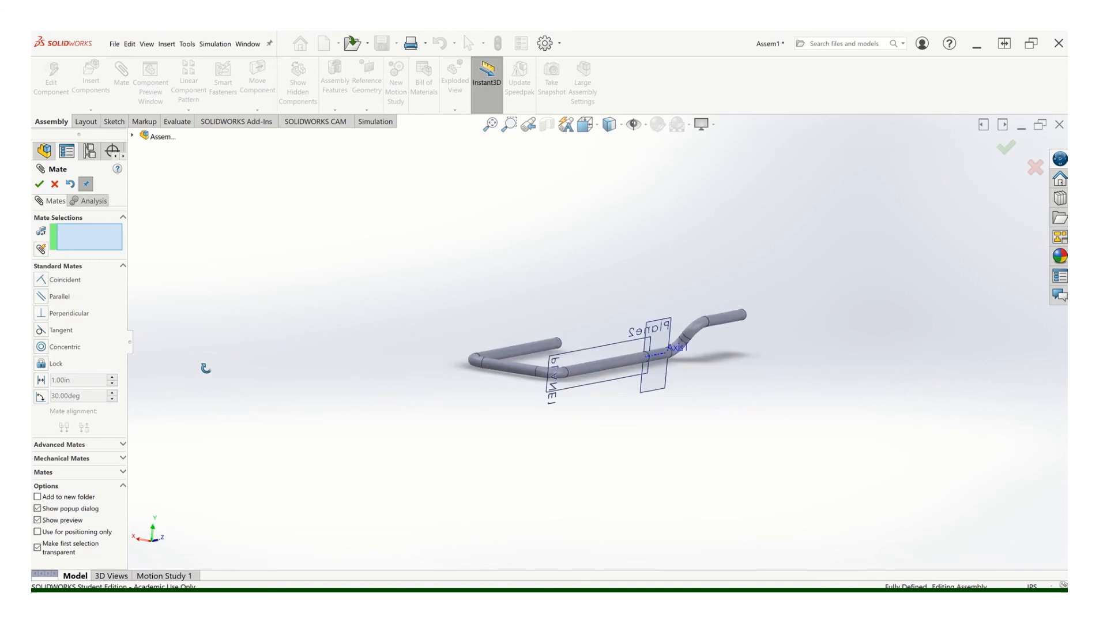
{"action": "scroll", "coordinate": [605, 380], "scroll_direction": "down", "scroll_amount": 2}
{"action": "scroll", "coordinate": [594, 386], "scroll_direction": "up", "scroll_amount": 1}
{"action": "middle_click_drag", "start_coordinate": [593, 388], "coordinate": [614, 405]}
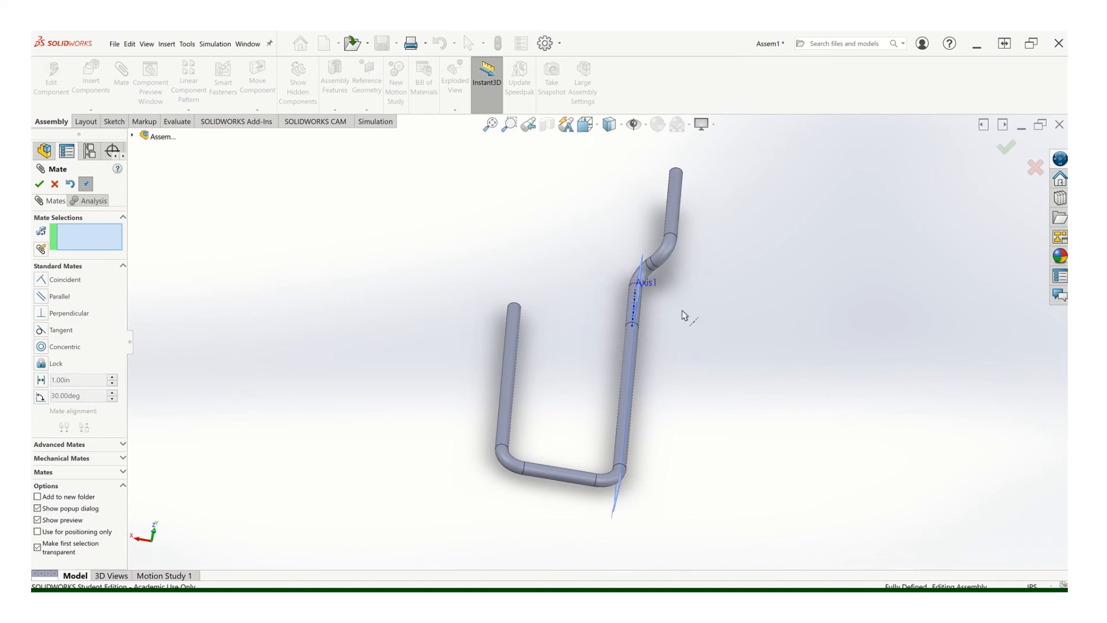
{"action": "middle_click_drag", "start_coordinate": [671, 339], "coordinate": [652, 309]}
{"action": "left_click", "coordinate": [55, 184]}
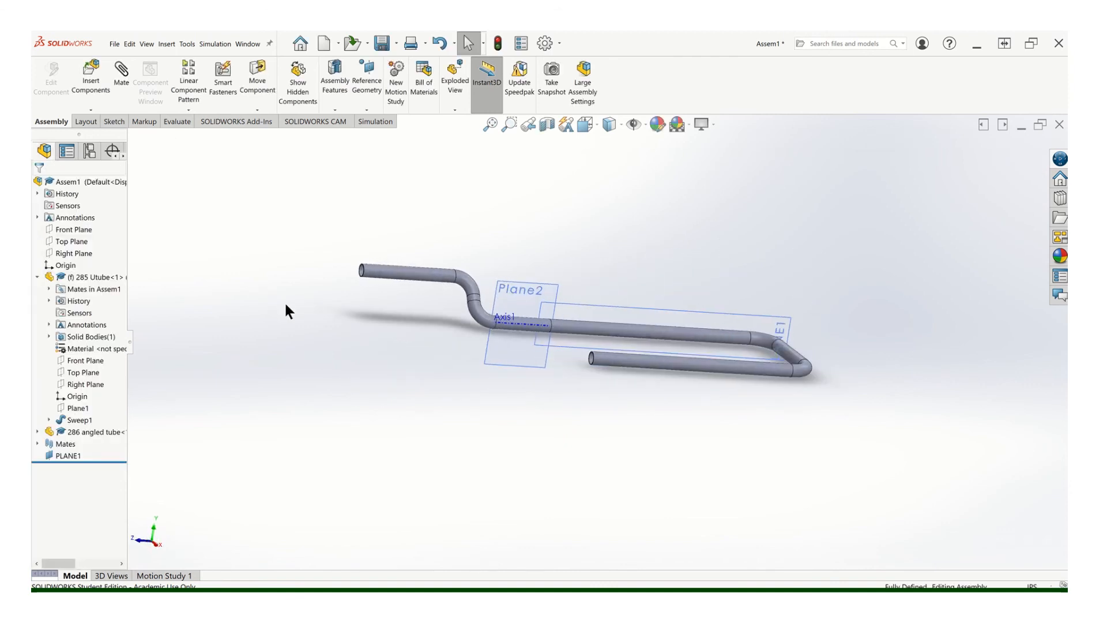
Try to move the angled tube to check whether its mates fully constrain it
{"action": "left_click", "coordinate": [385, 277]}
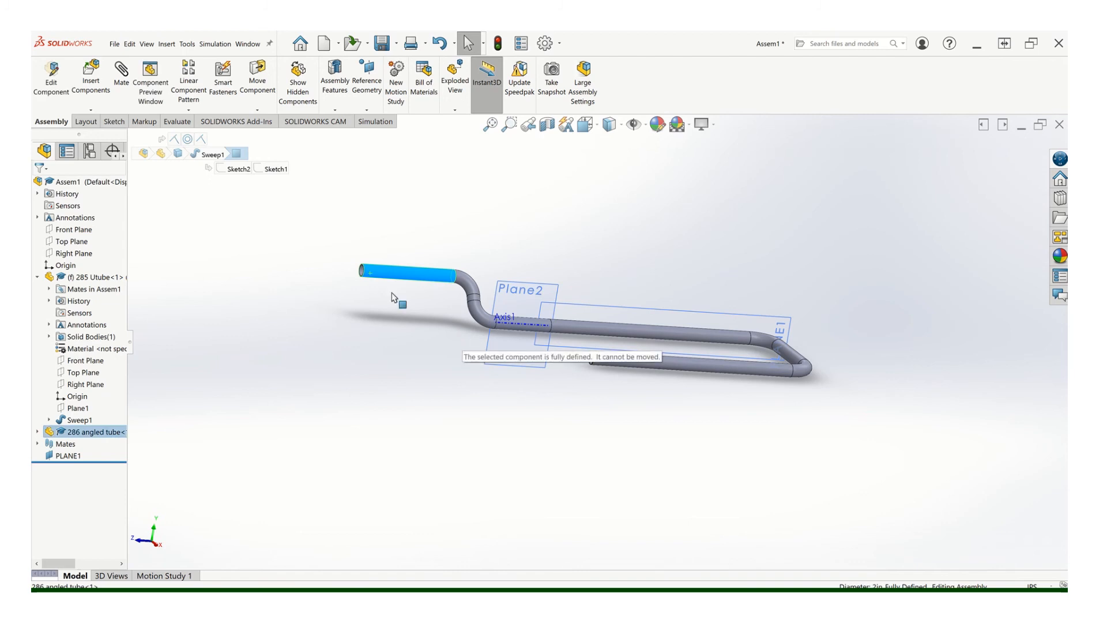
{"action": "left_click", "coordinate": [351, 343]}
{"action": "middle_click_drag", "start_coordinate": [435, 305], "coordinate": [410, 547]}
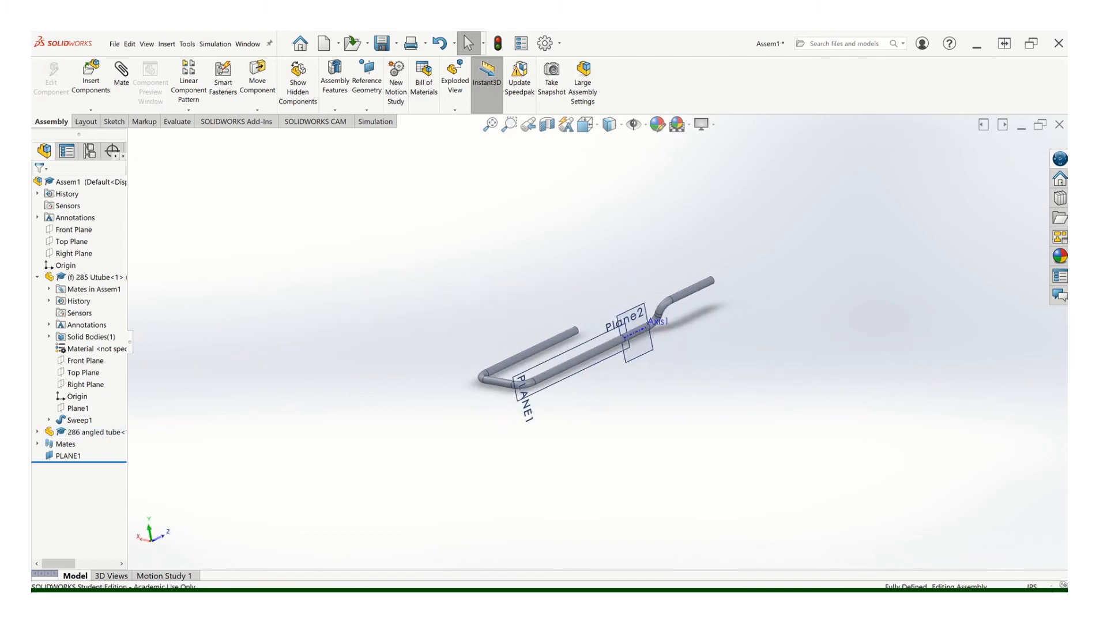
Switch to the 286 angled tube part and set Plane2's angle from the Front Plane to 40 degrees
{"action": "mouse_move", "coordinate": [556, 602]}
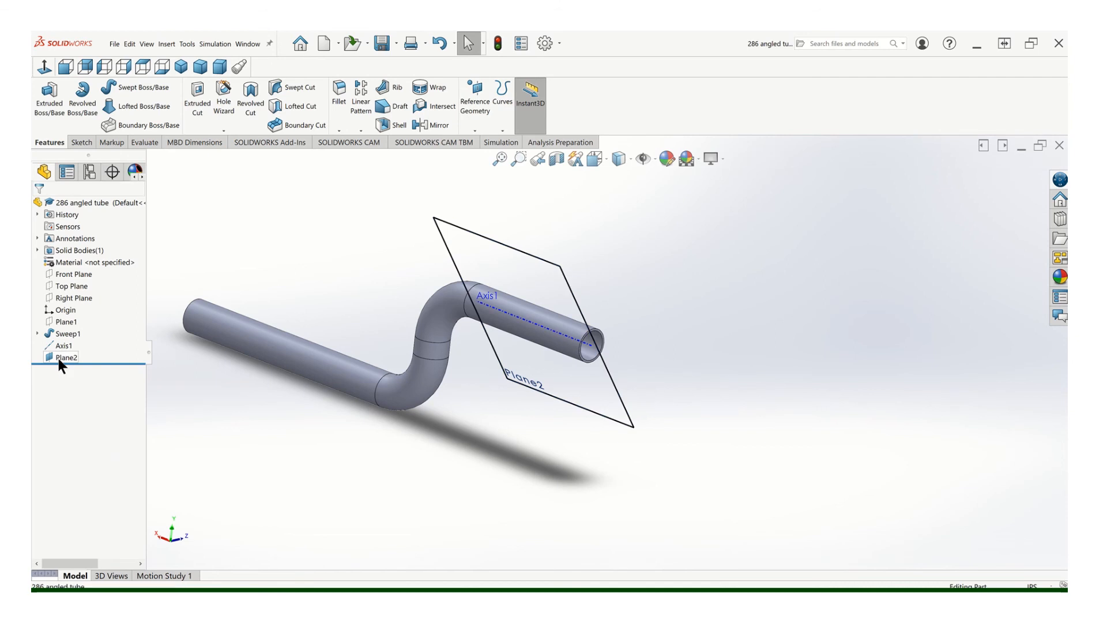
{"action": "right_click", "coordinate": [57, 358]}
{"action": "left_click", "coordinate": [64, 334]}
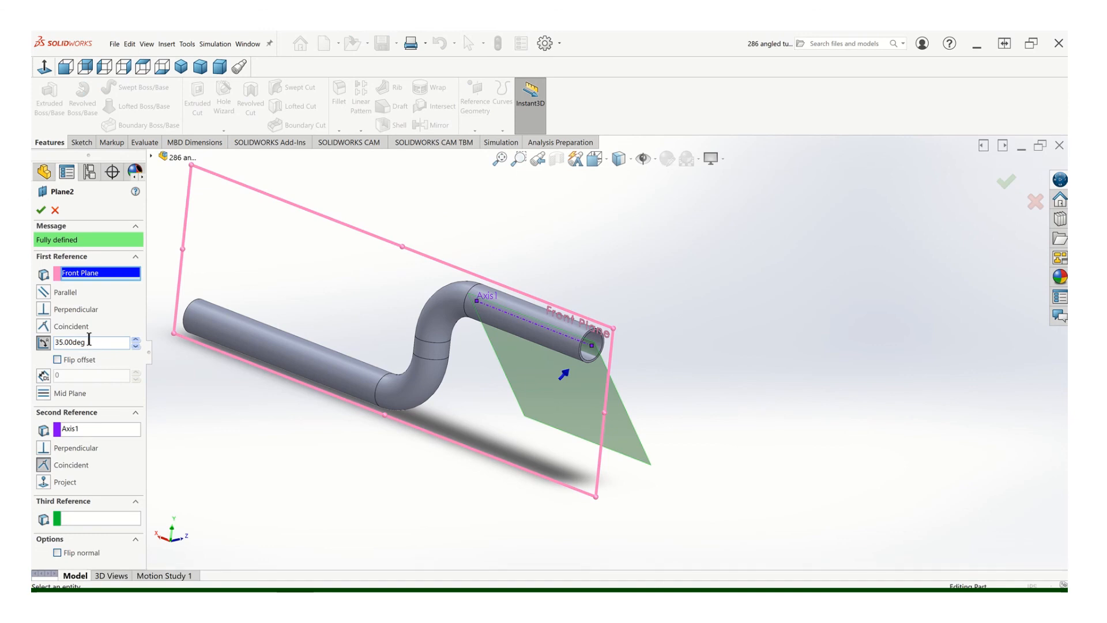
{"action": "type", "text": "40"}
{"action": "key", "text": "Return"}
{"action": "left_click", "coordinate": [41, 210]}
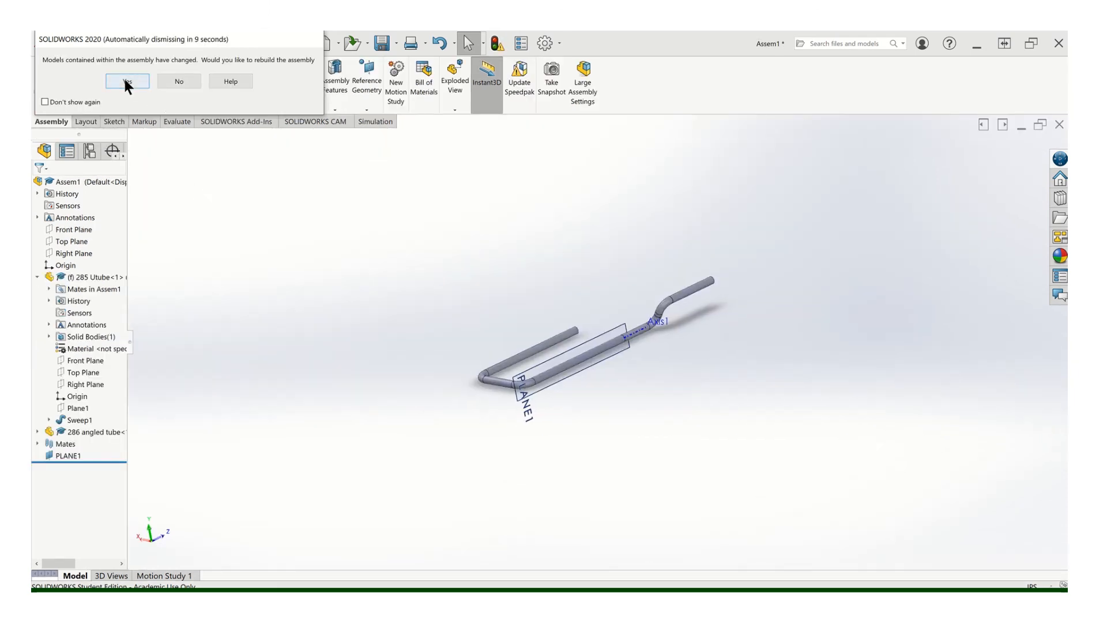
Rebuild the assembly with the 40-degree plane and examine the angled tube's orientation
{"action": "left_click", "coordinate": [125, 81]}
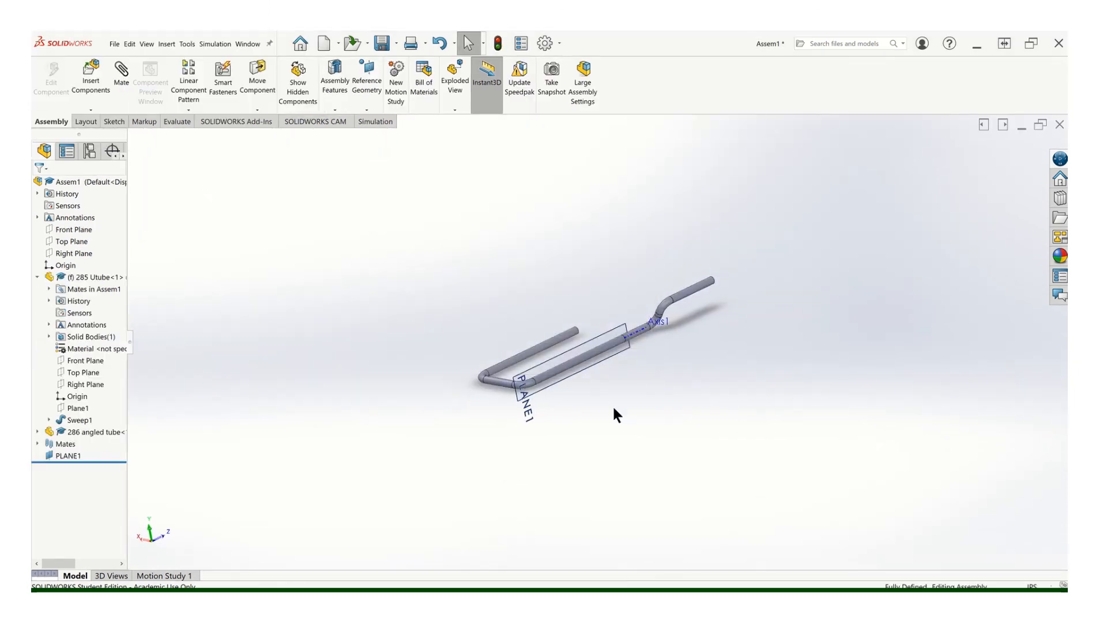
{"action": "middle_click_drag", "start_coordinate": [616, 414], "coordinate": [459, 493]}
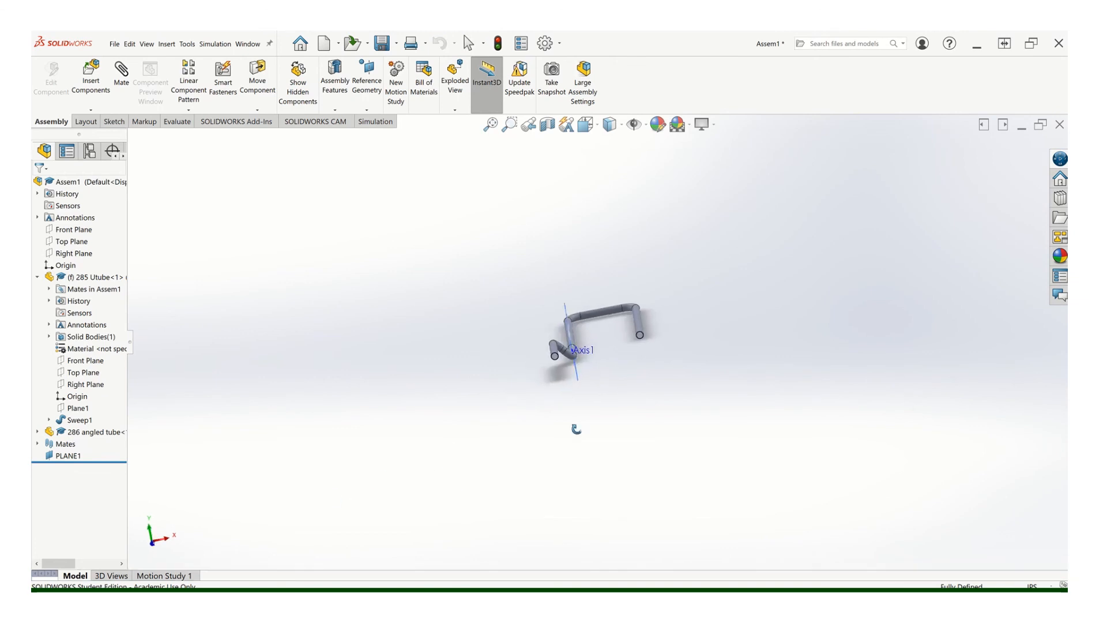
{"action": "mouse_move", "coordinate": [577, 429]}
{"action": "middle_mouse_down"}
{"action": "mouse_move", "coordinate": [591, 323]}
{"action": "mouse_move", "coordinate": [573, 381]}
{"action": "mouse_move", "coordinate": [581, 411]}
{"action": "middle_mouse_up"}
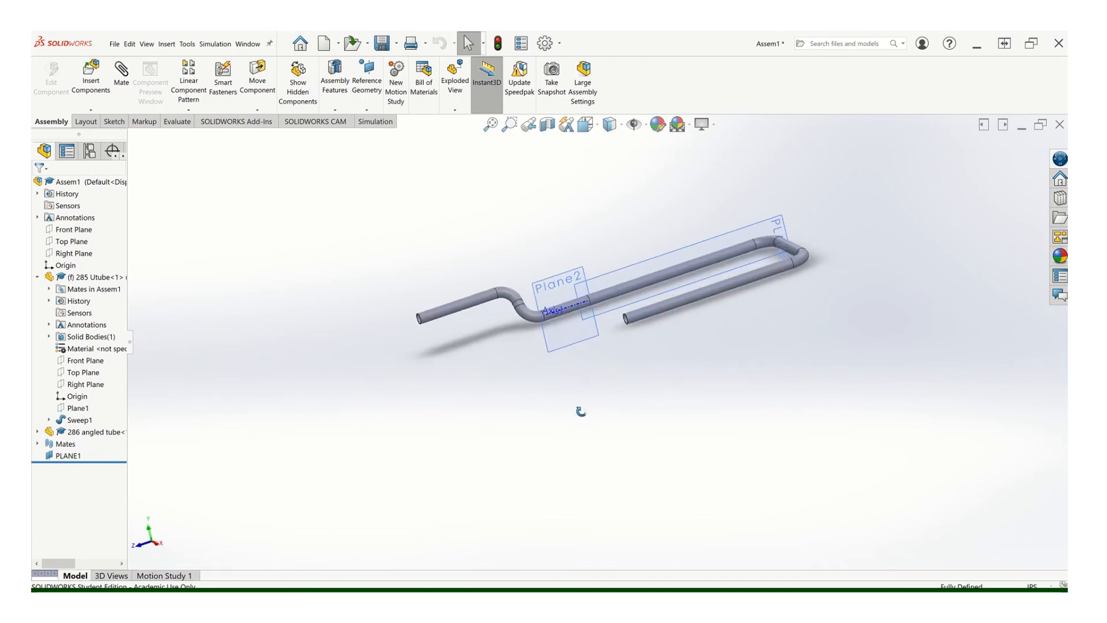
{"action": "middle_click_drag", "start_coordinate": [651, 373], "coordinate": [664, 298]}
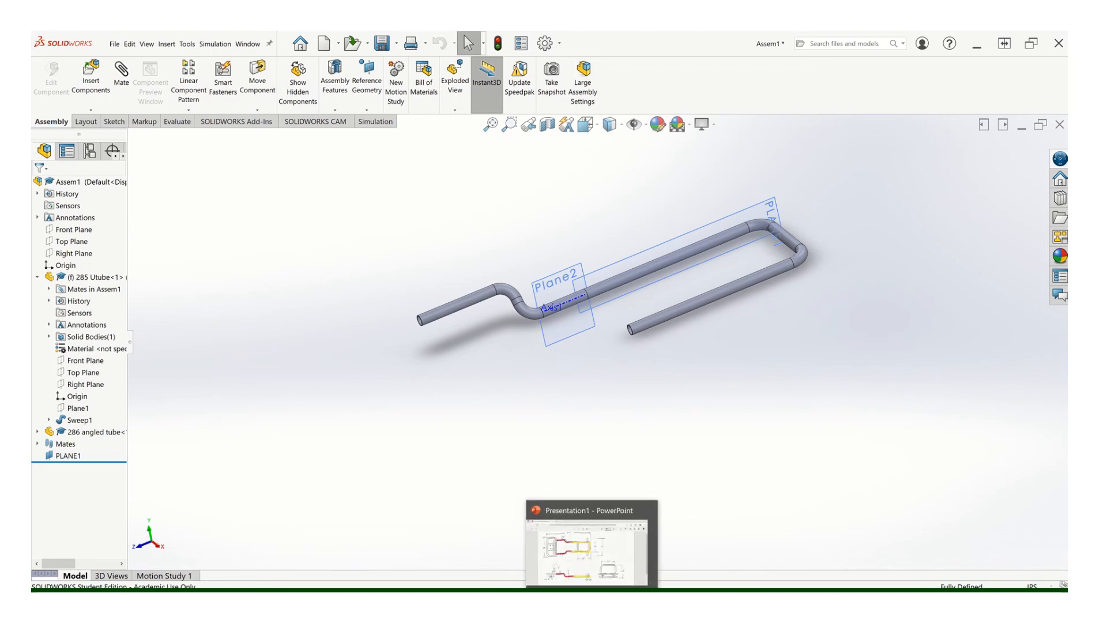
Set Plane2's angle in the 286 angled tube part back to 35 degrees
{"action": "mouse_move", "coordinate": [588, 592]}
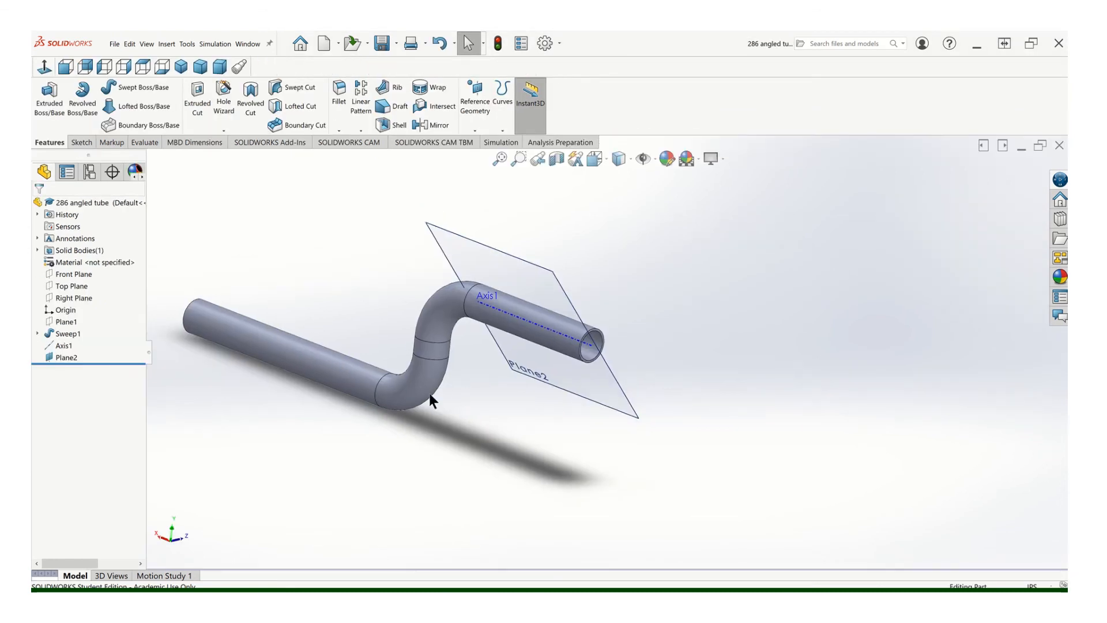
{"action": "middle_click_drag", "start_coordinate": [429, 392], "coordinate": [395, 397]}
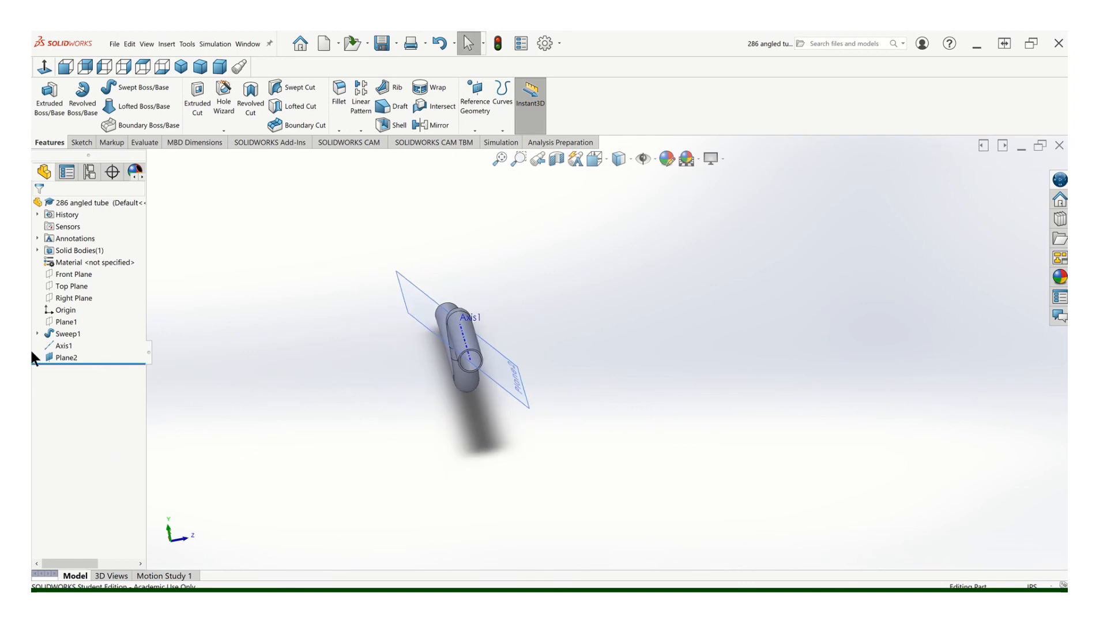
{"action": "right_click", "coordinate": [61, 354]}
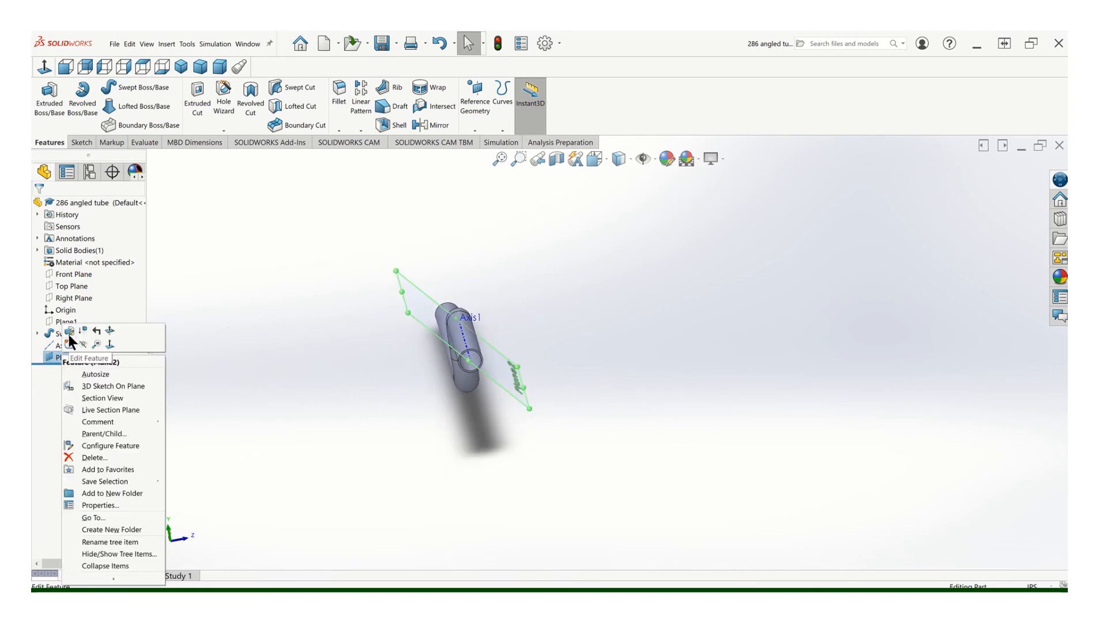
{"action": "left_click", "coordinate": [69, 344]}
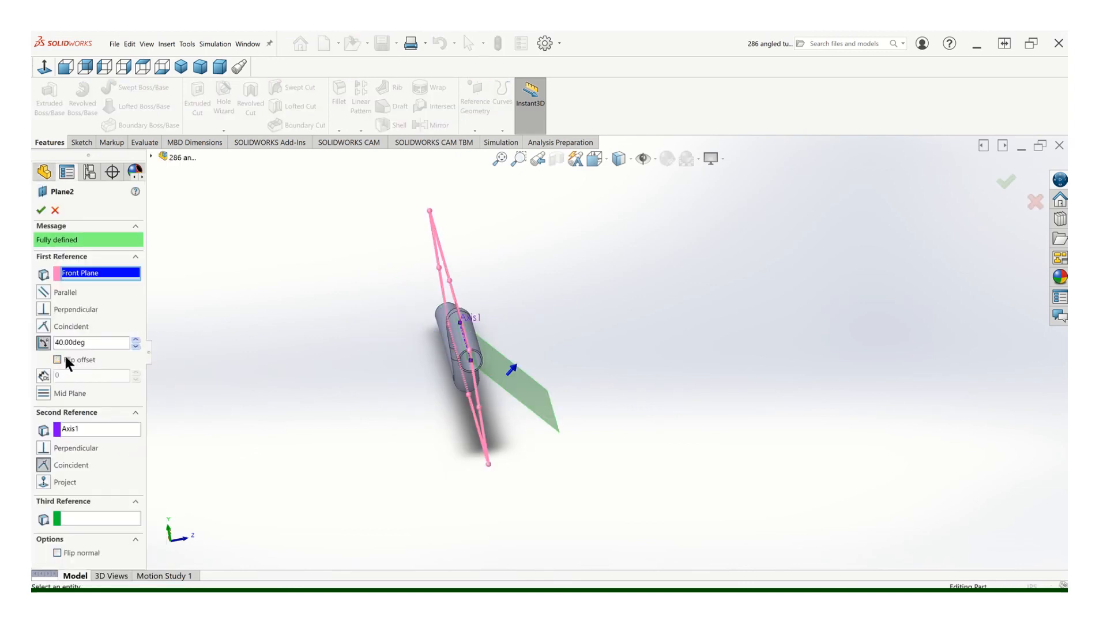
{"action": "left_click_drag", "start_coordinate": [55, 345], "coordinate": [102, 342]}
{"action": "key", "text": "Return"}
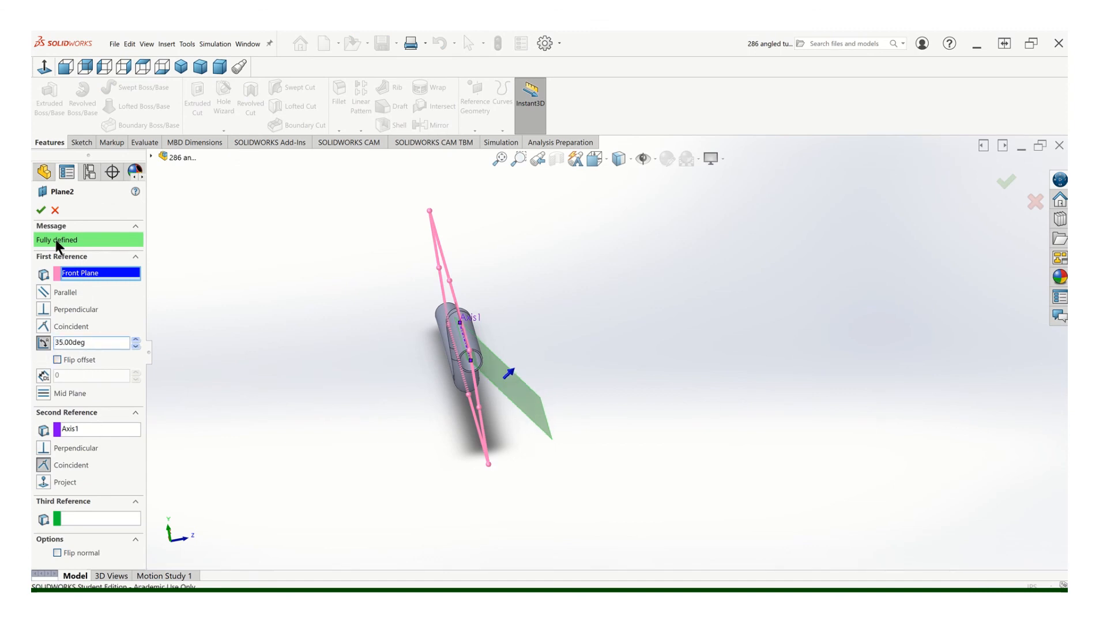
{"action": "left_click", "coordinate": [41, 210]}
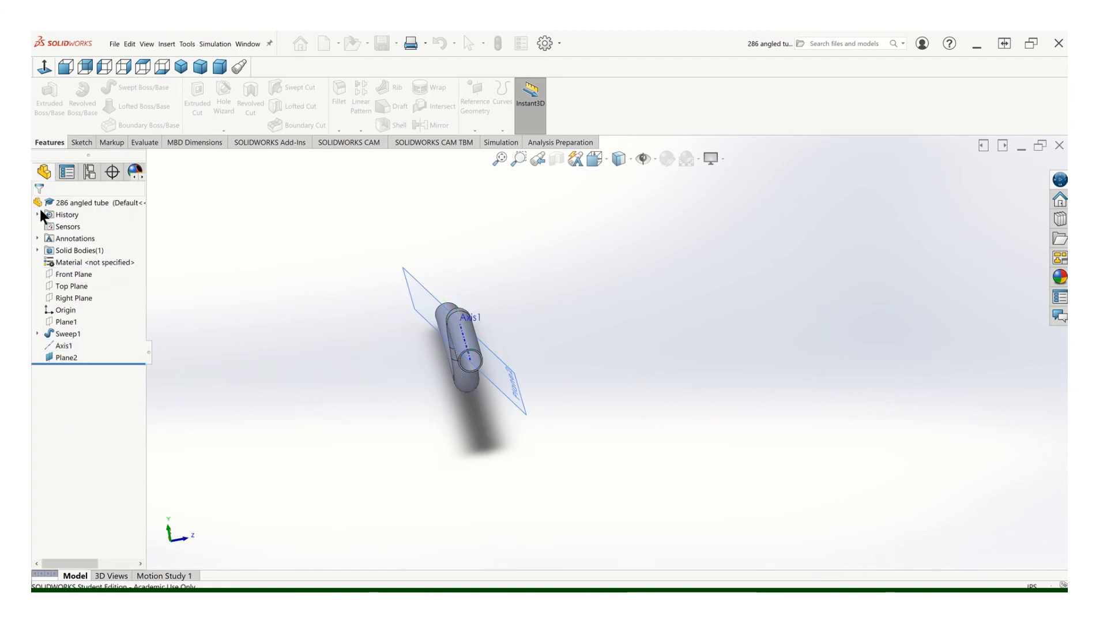
Return to Assem1, rebuild it with the 35-degree plane, and inspect the mated tubes
{"action": "middle_click_drag", "start_coordinate": [197, 313], "coordinate": [402, 354]}
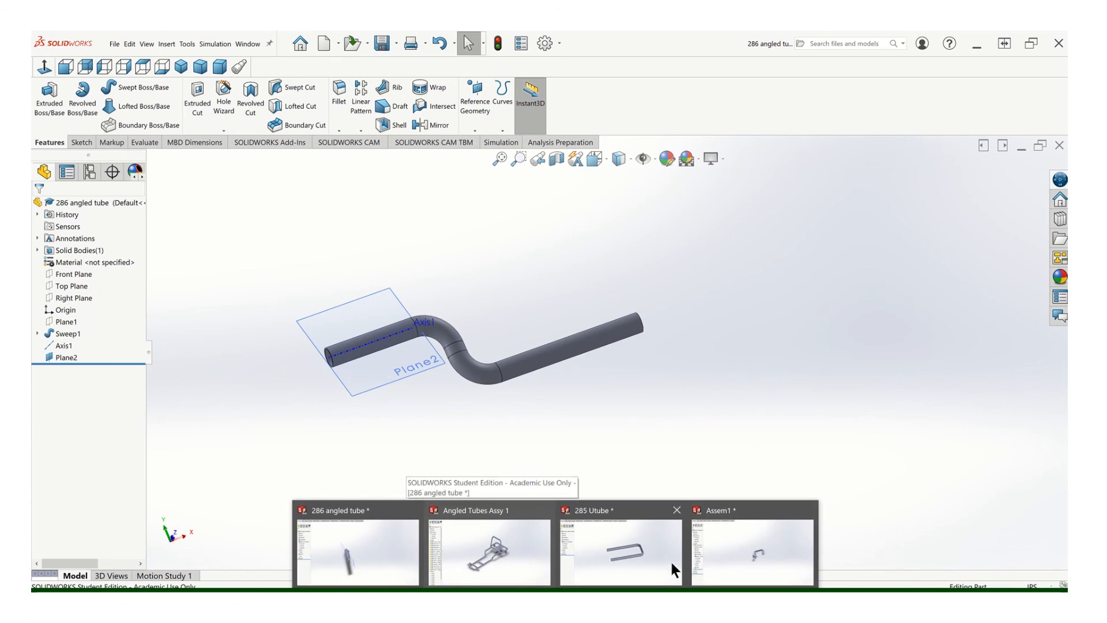
{"action": "left_click", "coordinate": [730, 552]}
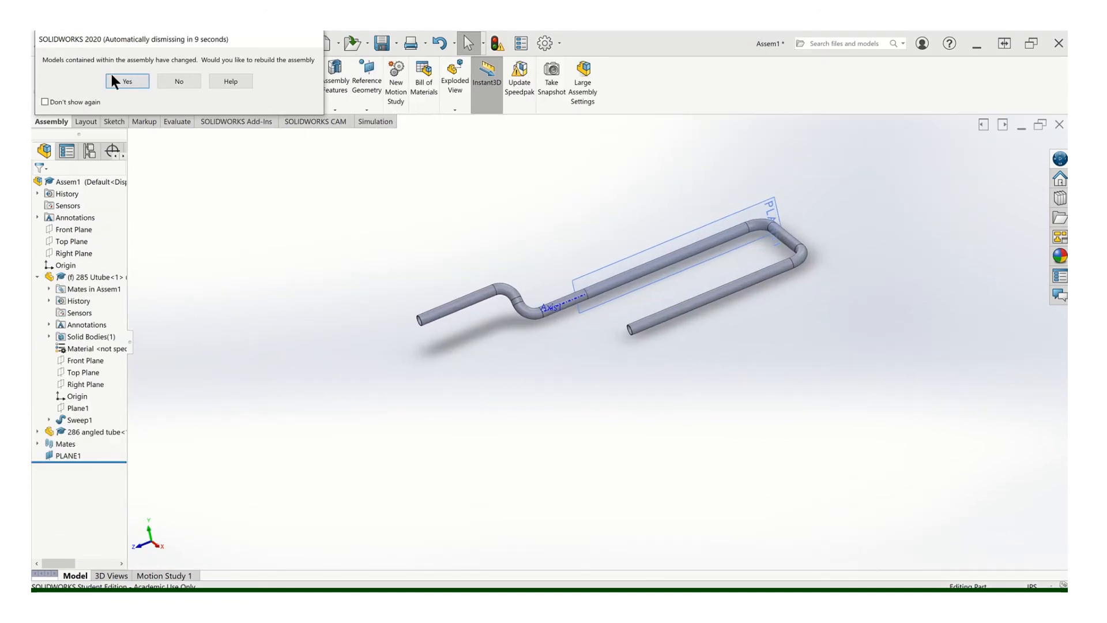
{"action": "left_click", "coordinate": [121, 81]}
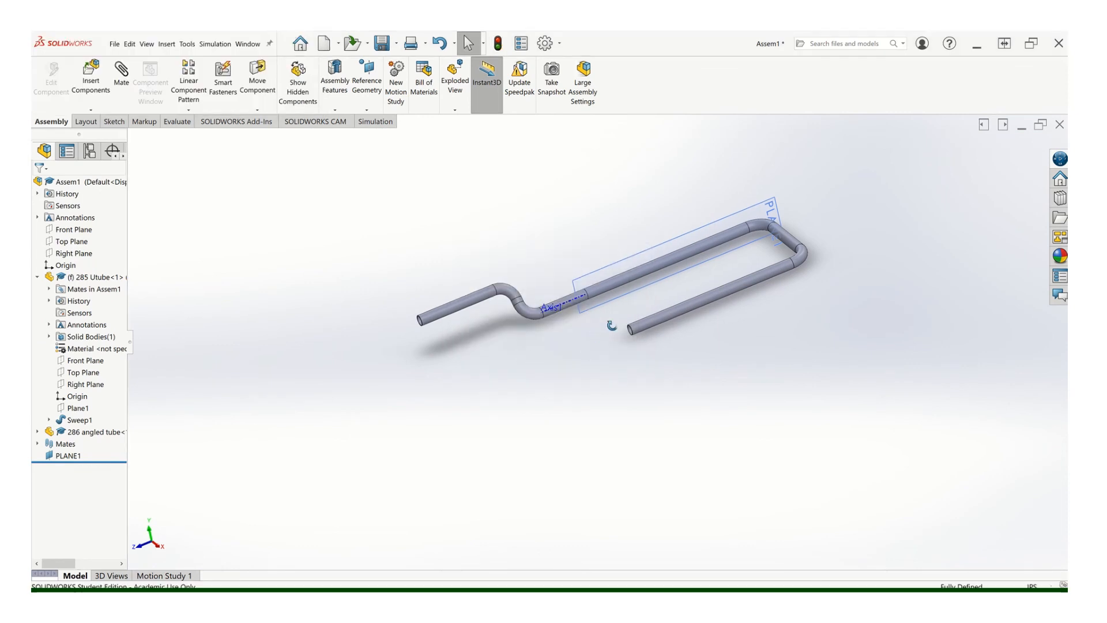
{"action": "middle_click_drag", "start_coordinate": [612, 326], "coordinate": [585, 357]}
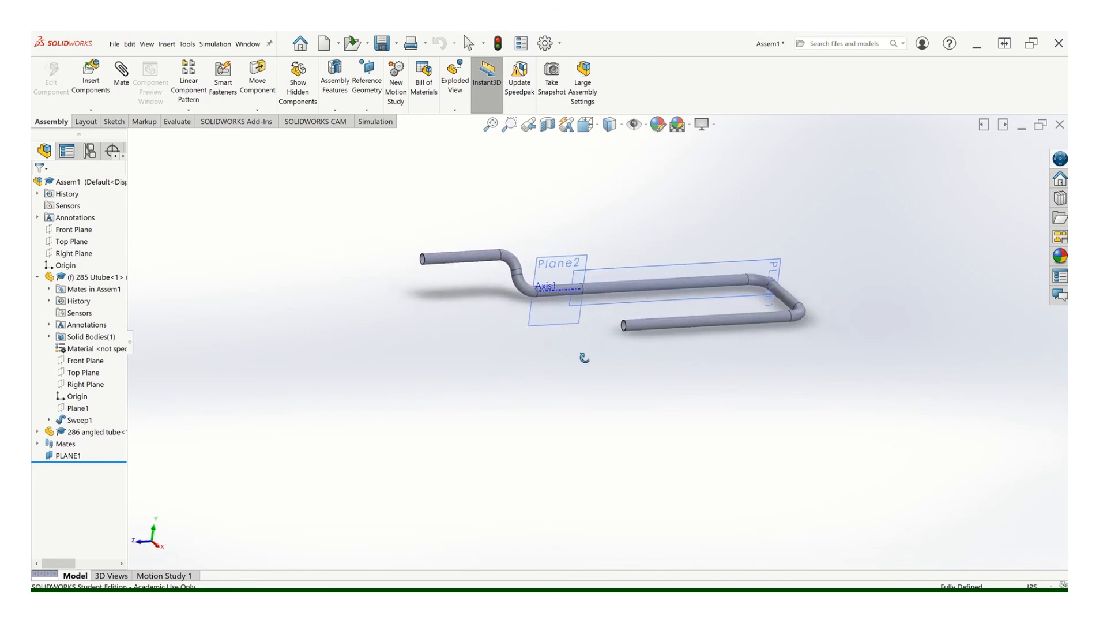
{"action": "scroll", "coordinate": [603, 330], "scroll_direction": "down", "scroll_amount": 2}
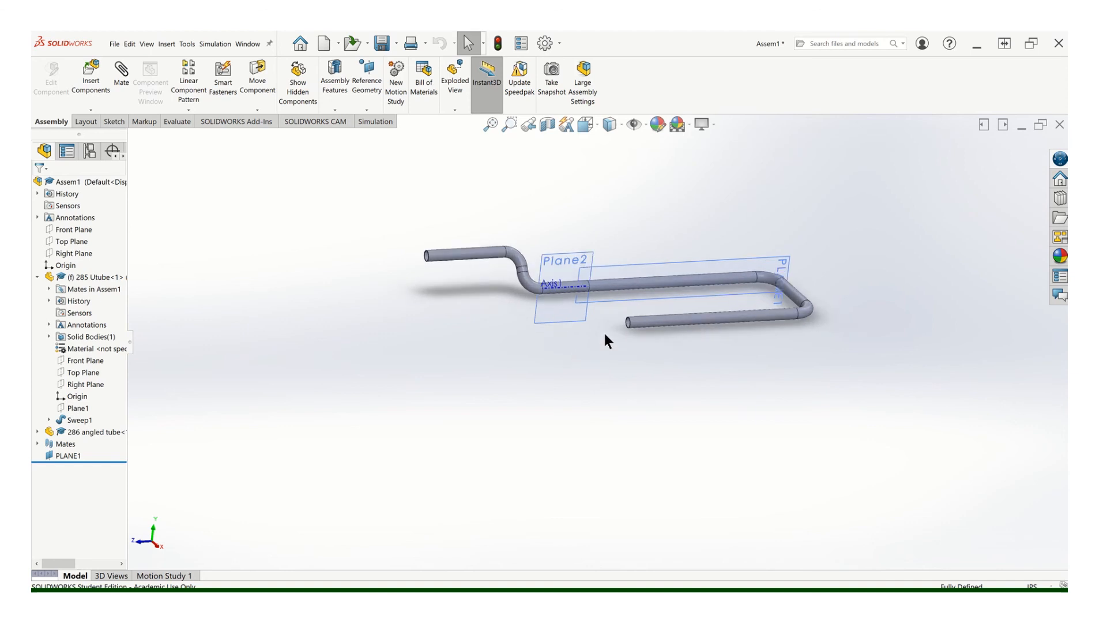
{"action": "scroll", "coordinate": [583, 310], "scroll_direction": "up", "scroll_amount": 1}
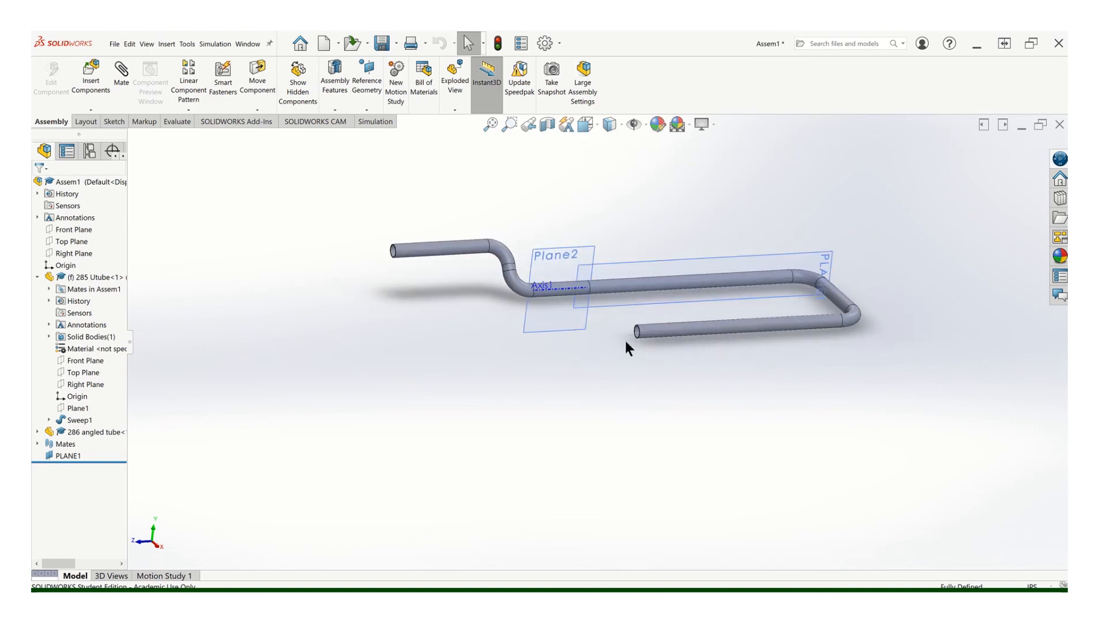